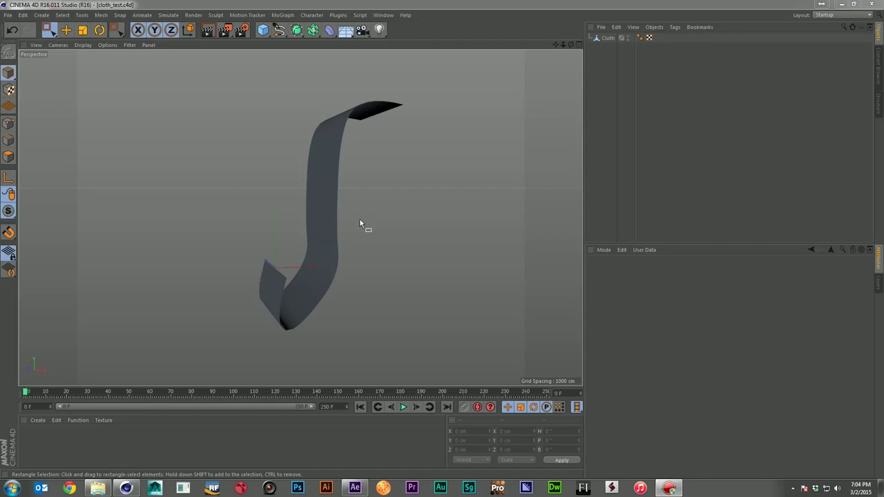
Add a Cloth simulation tag to the Cloth object.
click(342, 248)
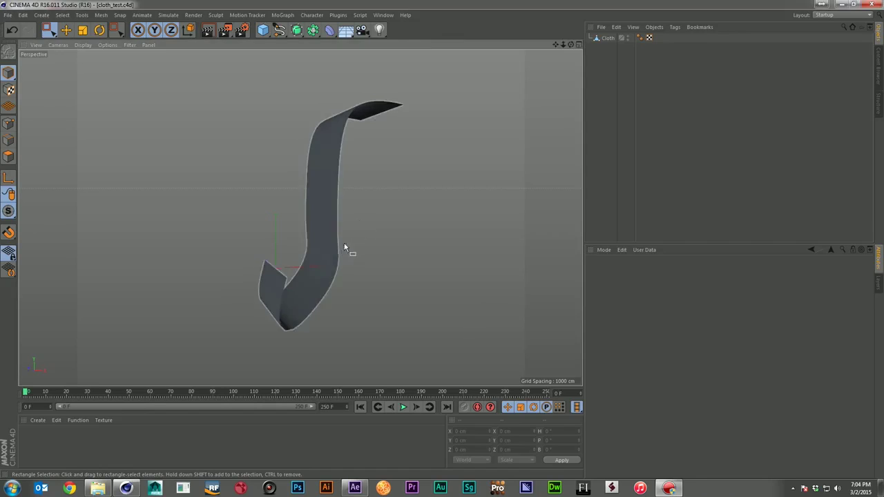
click(356, 211)
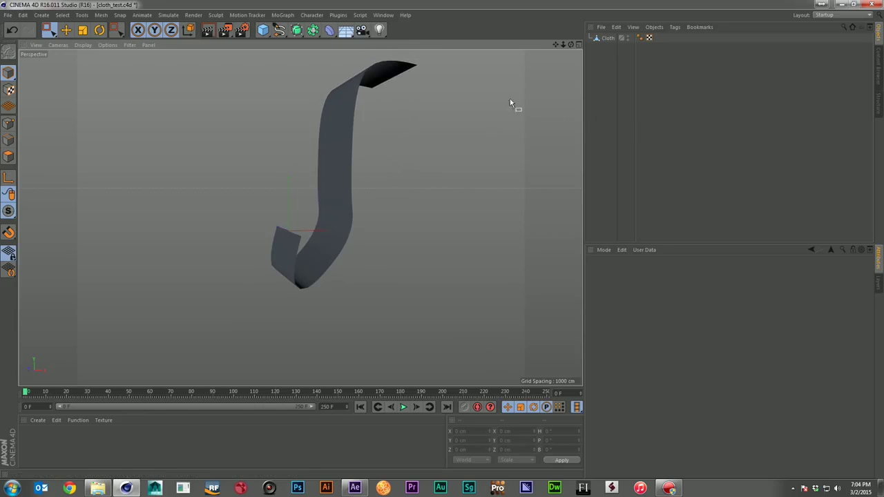
right_click(607, 38)
mouse_move(668, 126)
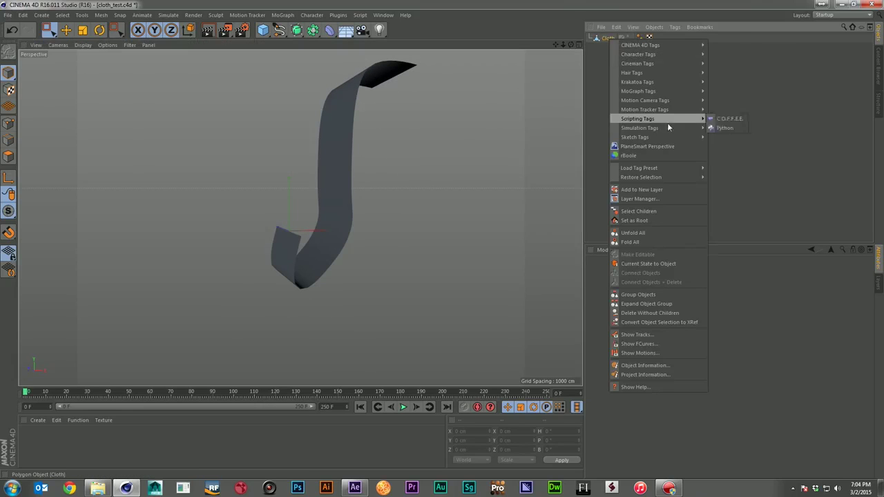
click(732, 183)
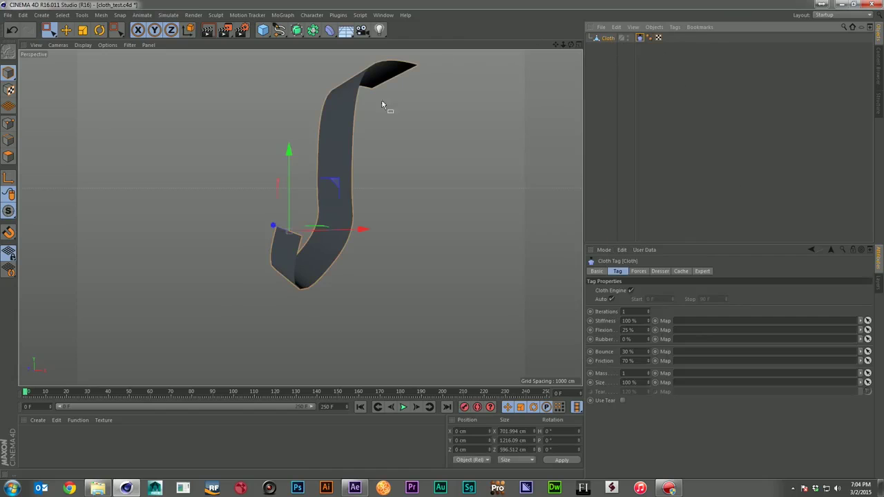
Play the cloth simulation with default tag settings, stop it and return to the first frame.
click(403, 408)
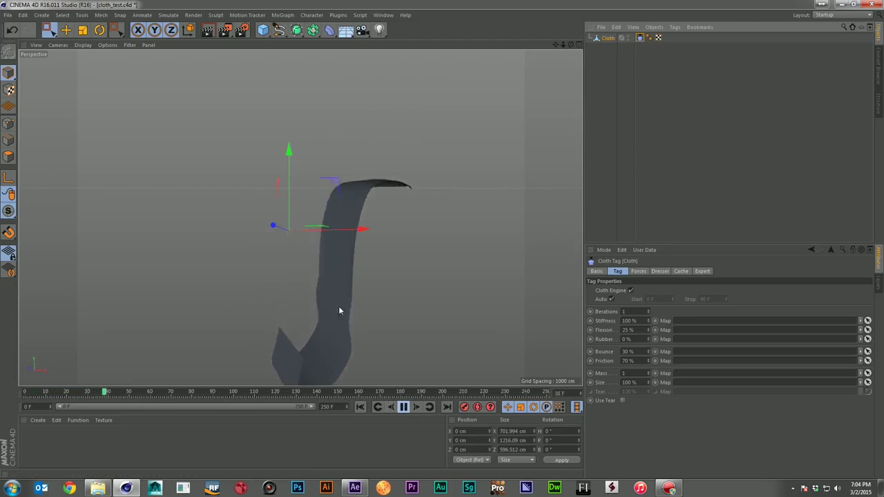
click(401, 409)
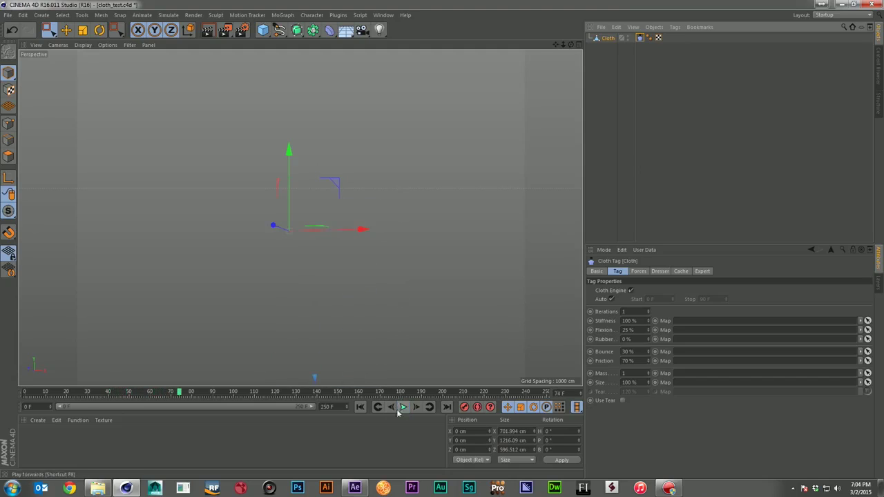
click(360, 407)
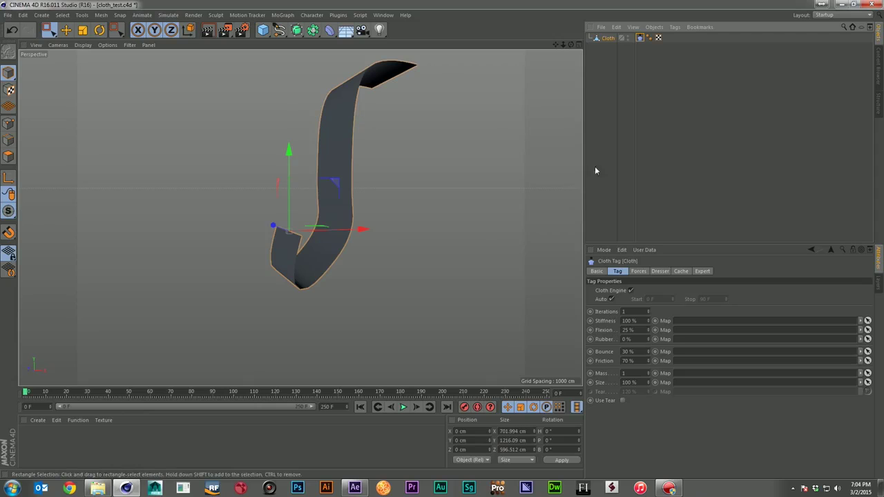
Select the row of points along the ribbon's lower free end, set them as the Cloth tag's fix points and return to Model mode.
click(578, 45)
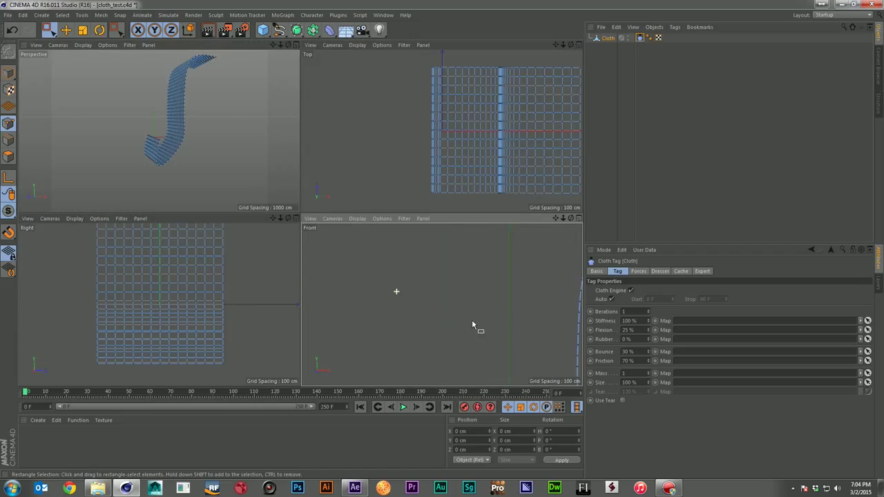
drag(367, 302, 407, 320)
alt+drag(151, 141, 179, 143)
alt+right_drag(179, 139, 273, 171)
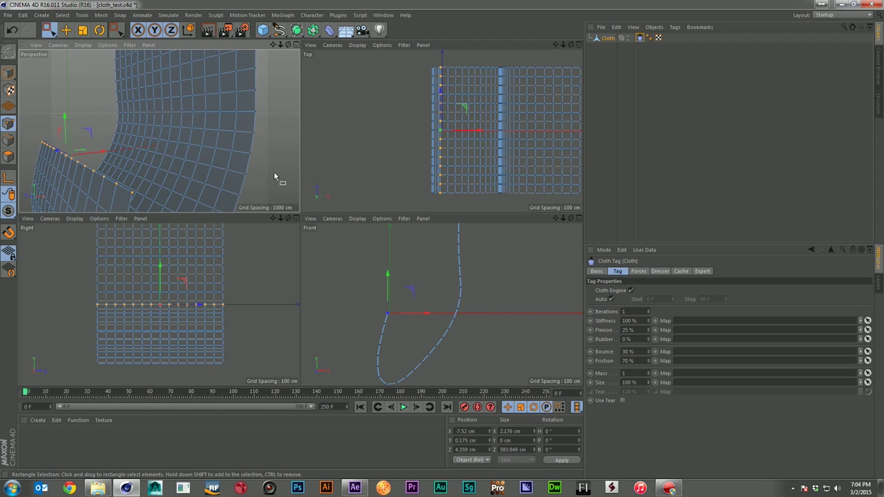
alt+drag(226, 136, 185, 125)
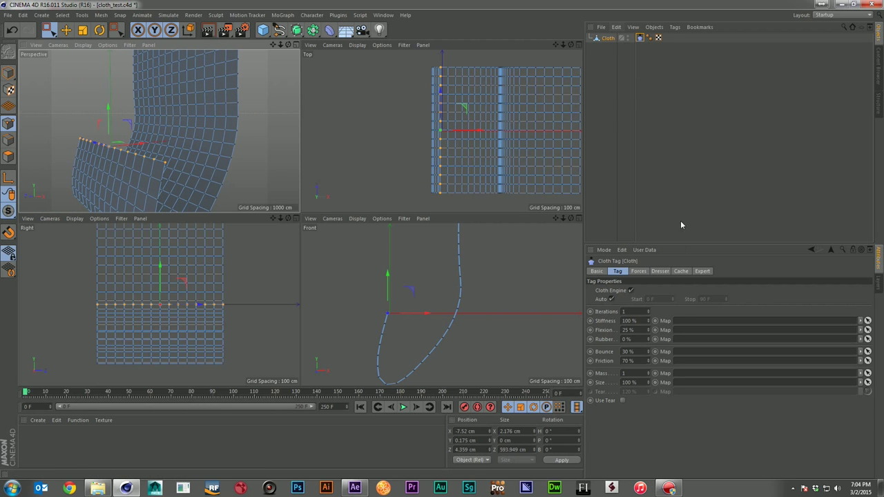
click(659, 271)
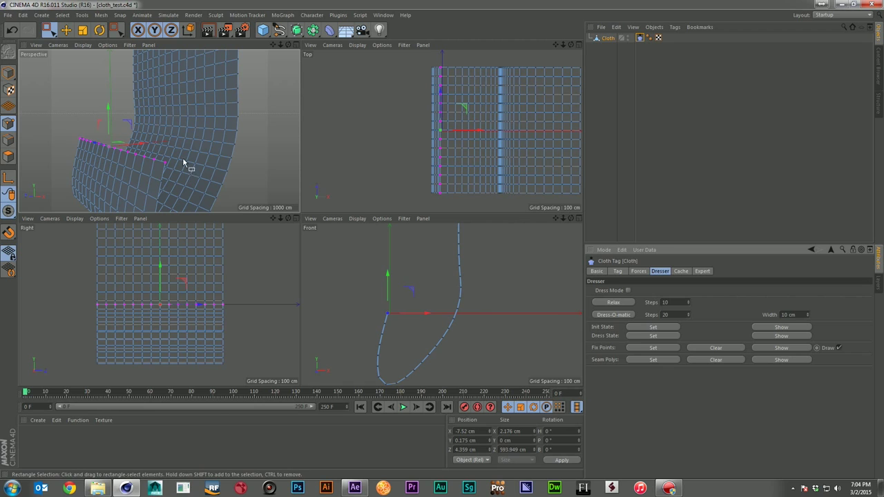
click(9, 73)
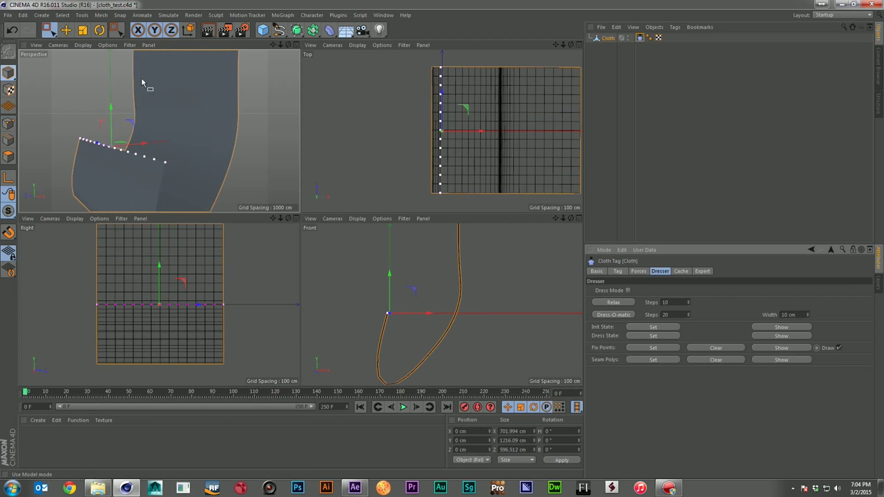
Play the simulation of the pinned ribbon in the enlarged perspective view, stop it and return to the first frame.
click(298, 45)
scroll(300, 219, down, 5)
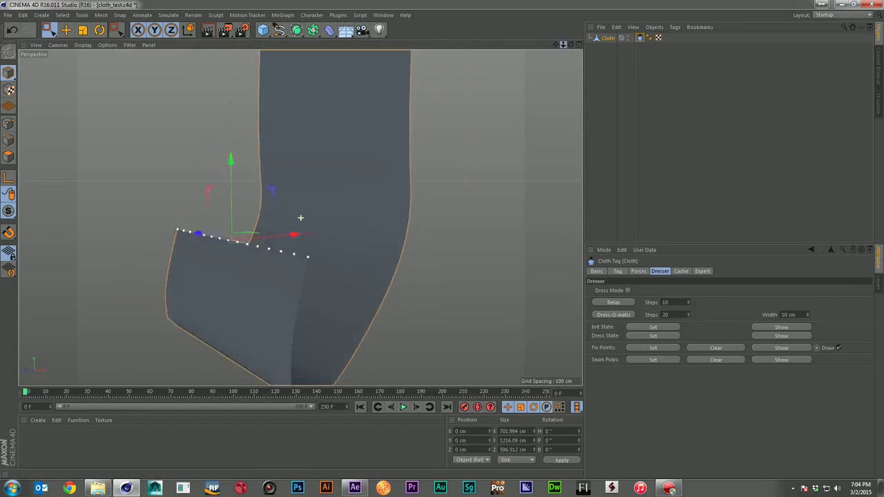
scroll(301, 218, up, 3)
alt+middle_drag(397, 259, 416, 183)
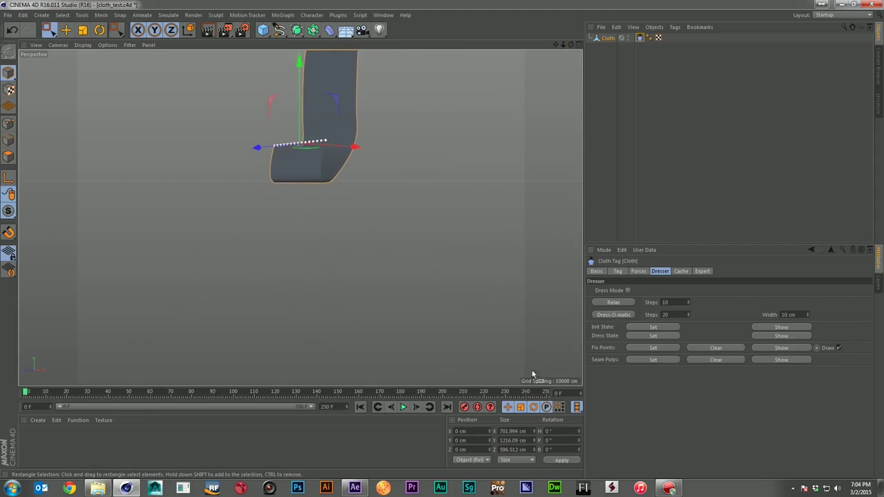
click(402, 409)
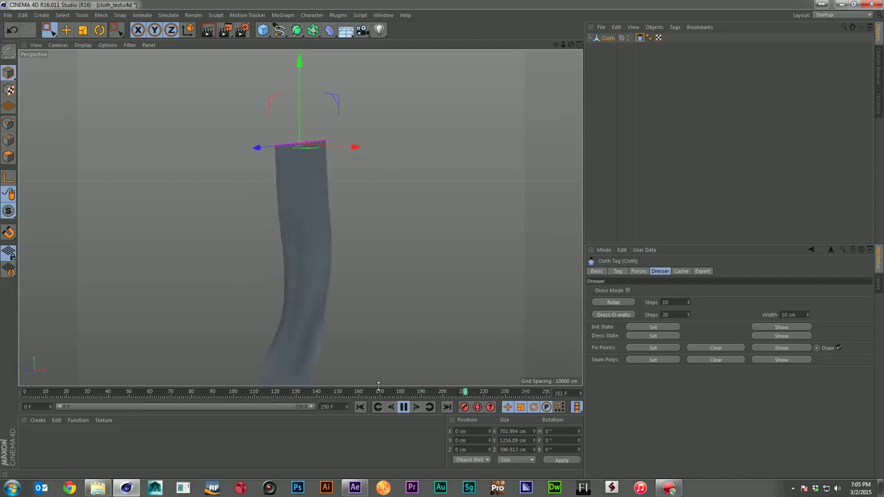
click(403, 407)
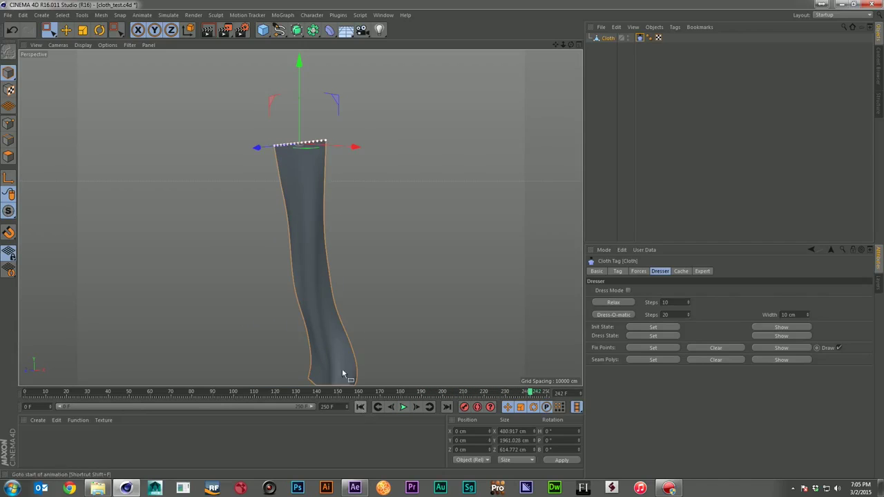
click(361, 406)
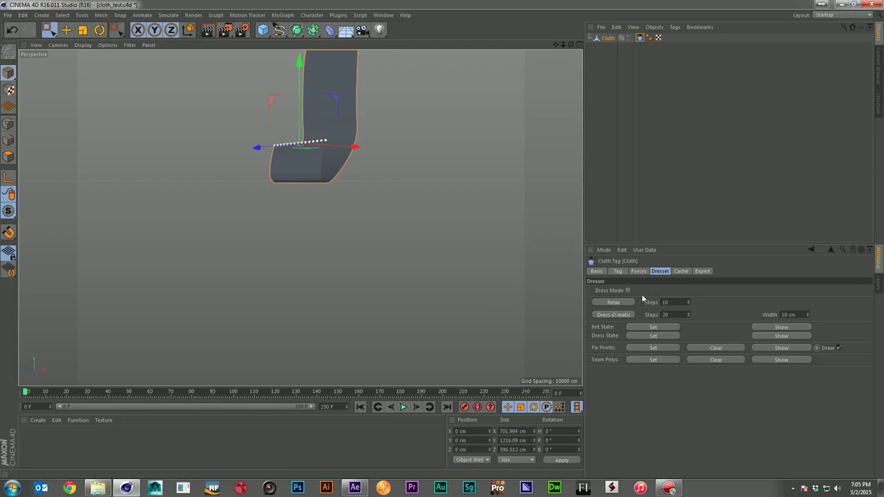
Set the Cloth tag's stiffness to 50%, test the simulation and return to the first frame.
click(618, 272)
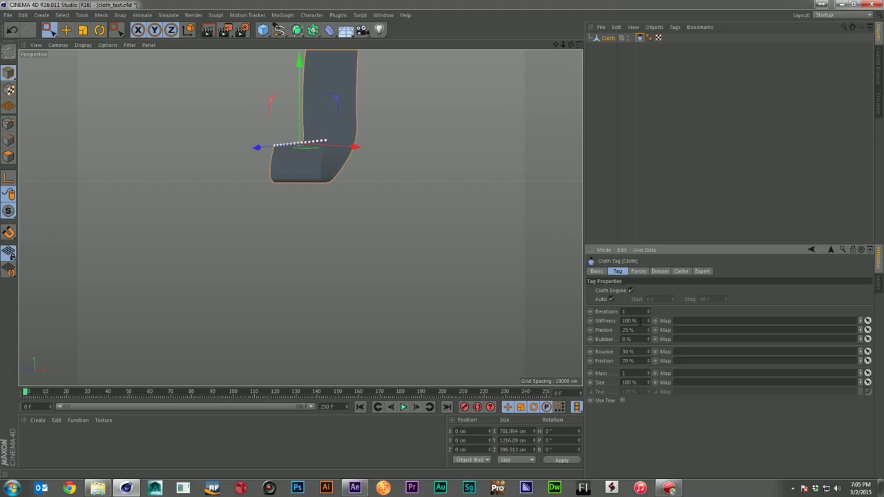
text(50)
key(Return)
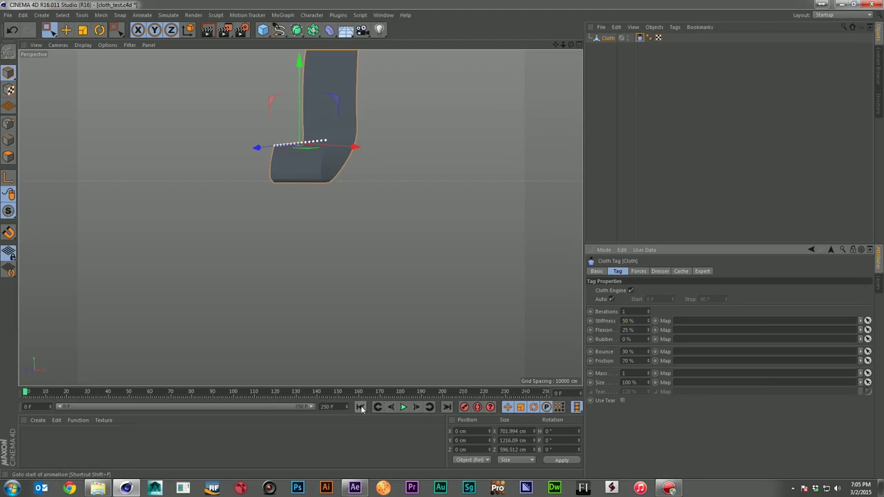
click(404, 407)
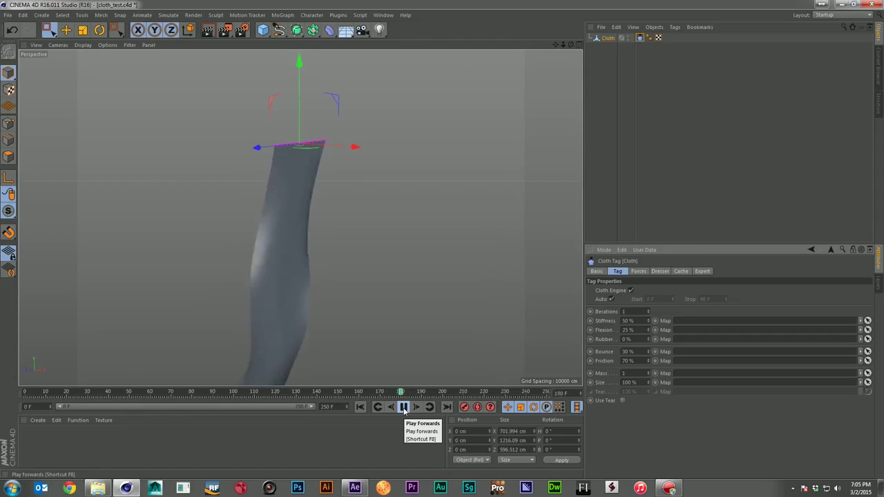
click(404, 407)
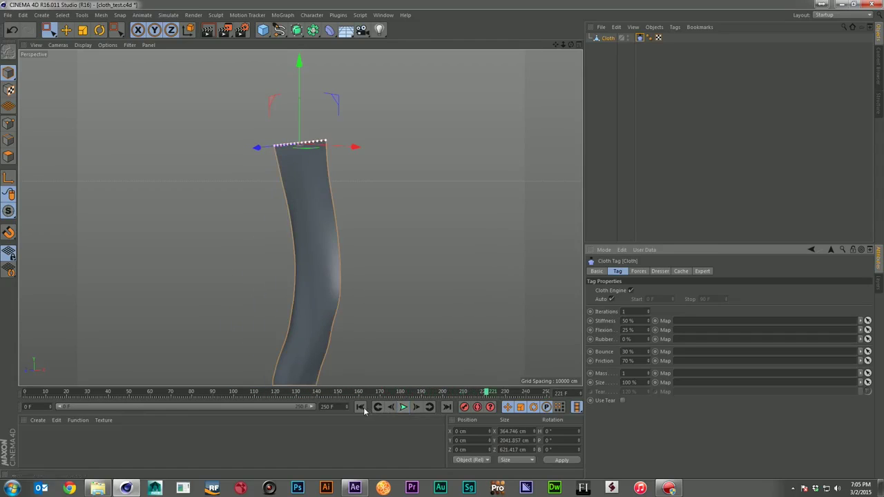
click(360, 407)
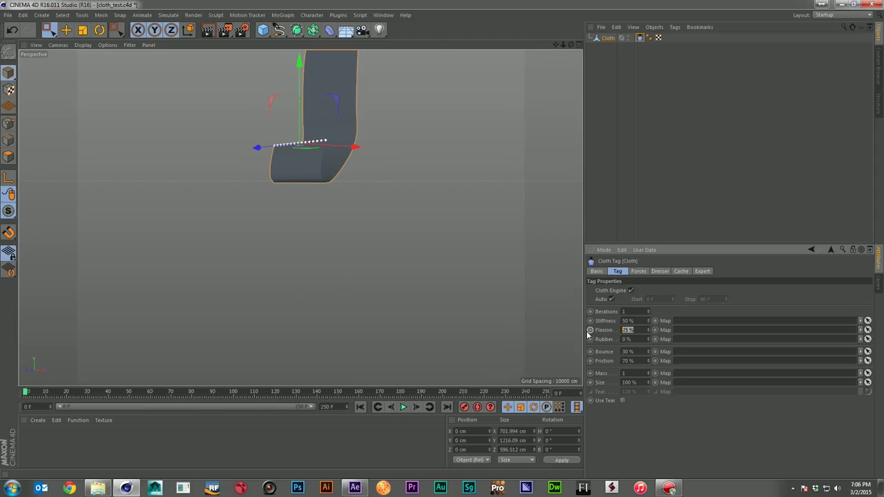
Set the Cloth tag's flexion to 5%, test the simulation and return to the first frame.
click(403, 407)
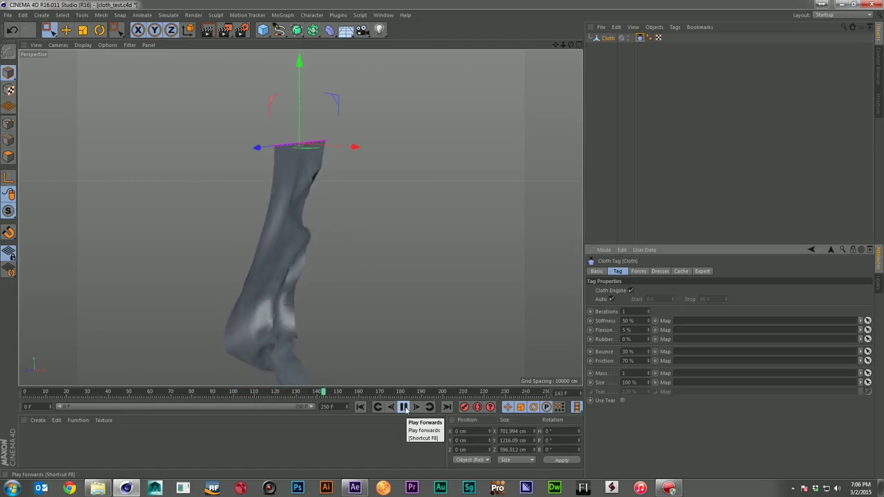
click(403, 406)
click(360, 407)
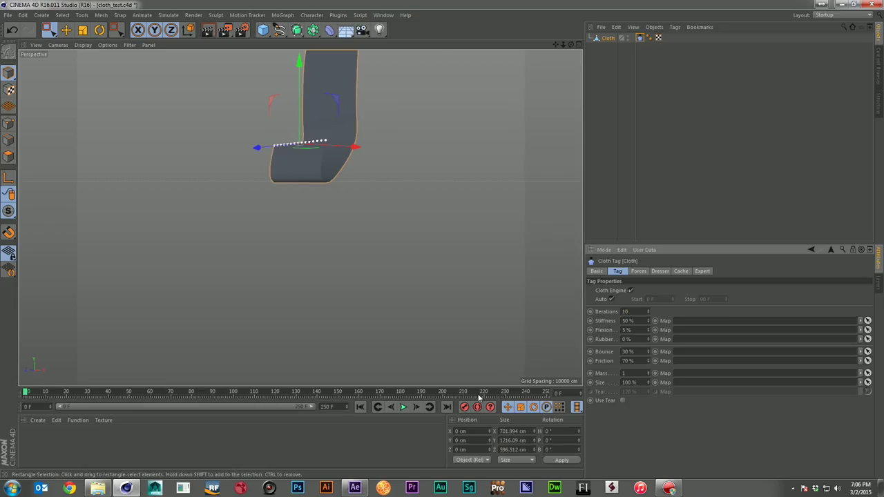
Try the simulation with the Cloth tag's iterations set to 10 and return to the first frame.
click(406, 407)
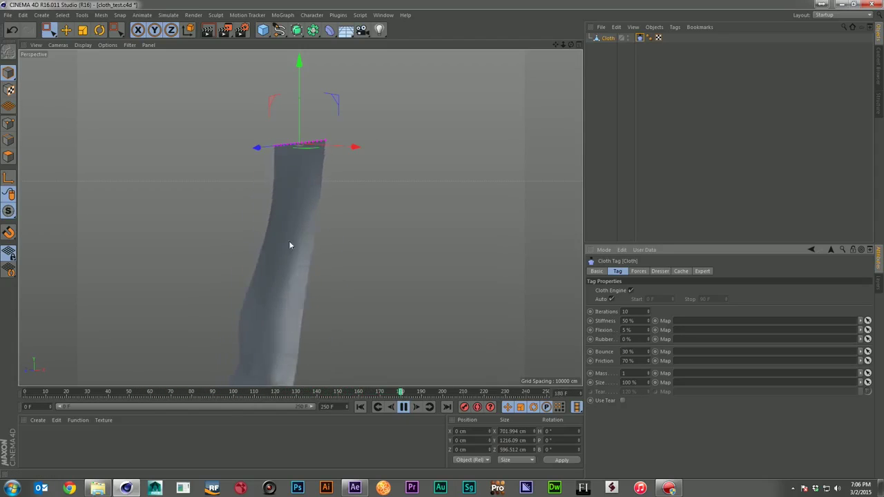
click(404, 407)
click(360, 406)
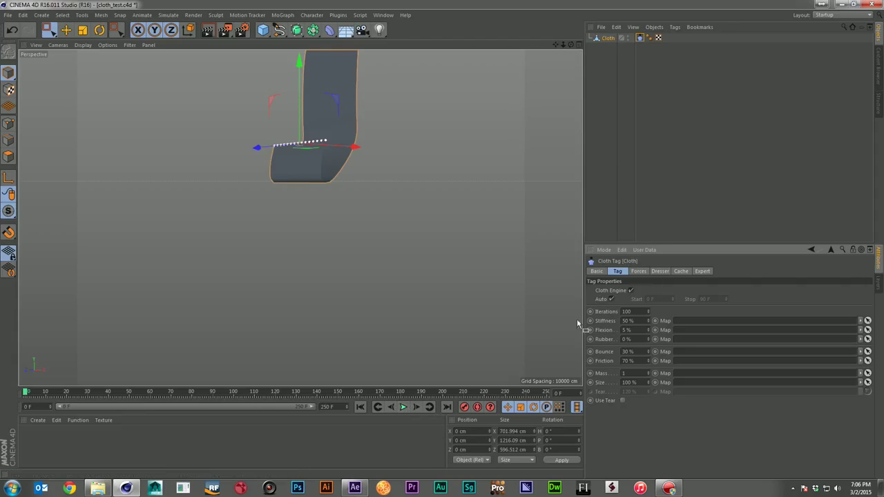
Try the simulation with the Cloth tag's iterations set to 100 and rewind it.
click(403, 408)
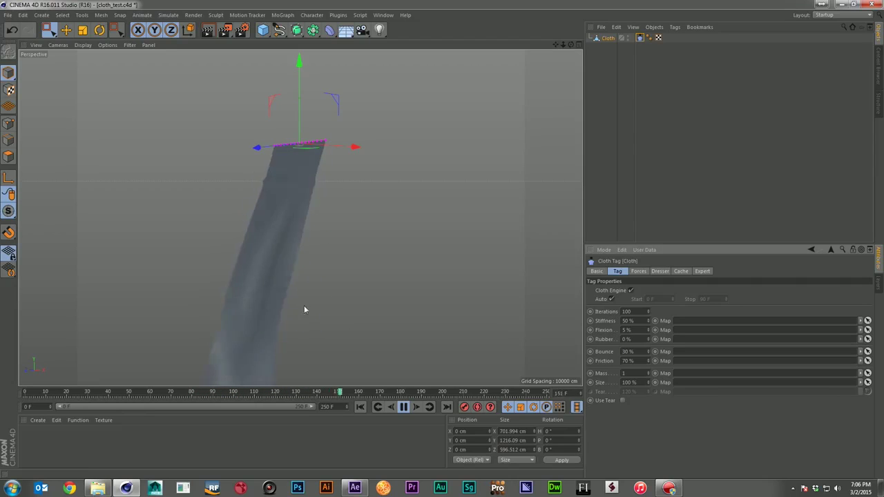
click(404, 406)
key(shift+f)
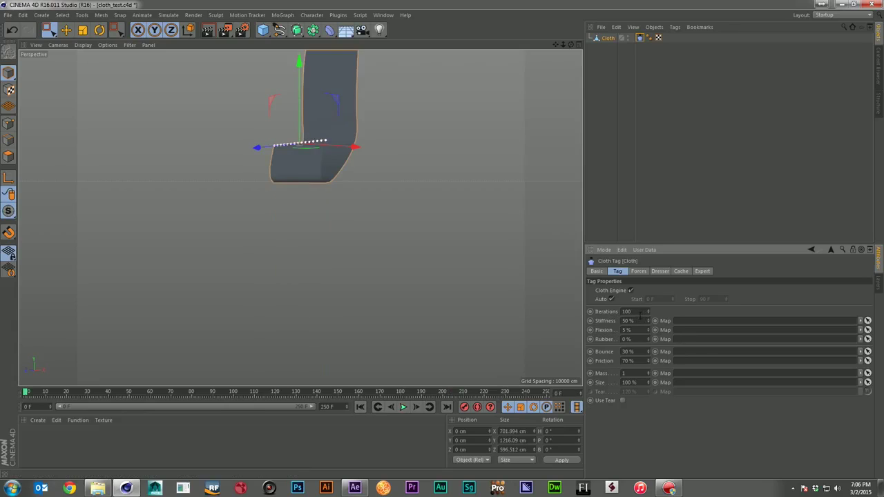
Set the Cloth tag's iterations to 300 and play the simulation to inspect the hanging ribbon.
click(625, 312)
click(404, 408)
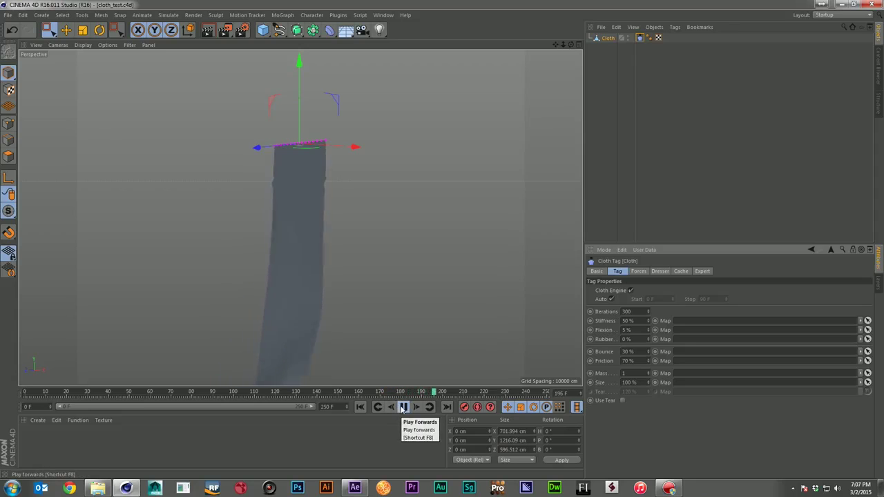
click(402, 407)
alt+drag(379, 357, 361, 321)
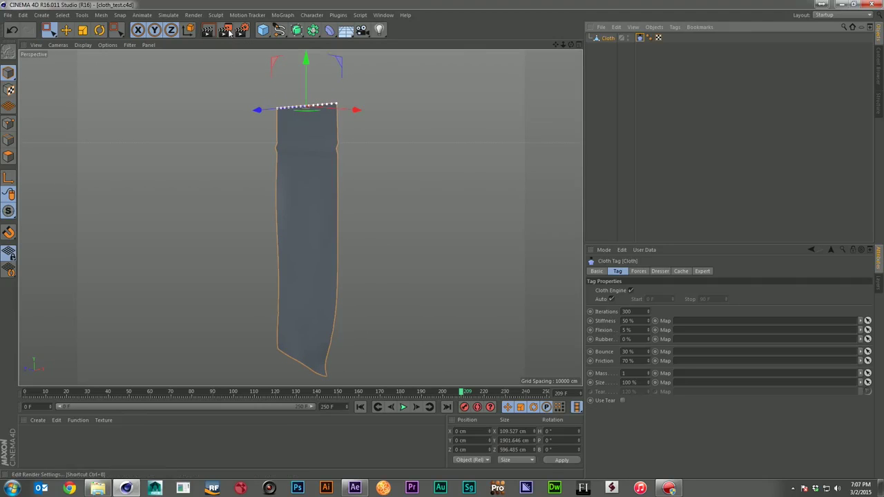
Switch to the open project pb_tut_37_car_crush_v03.c4d and view the whole Prius model.
click(383, 14)
click(433, 224)
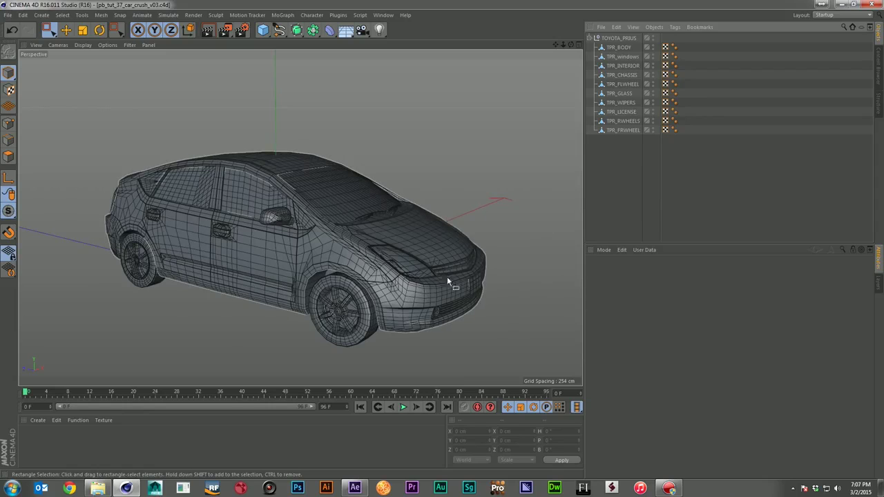
scroll(488, 230, down, 3)
alt+drag(478, 244, 440, 261)
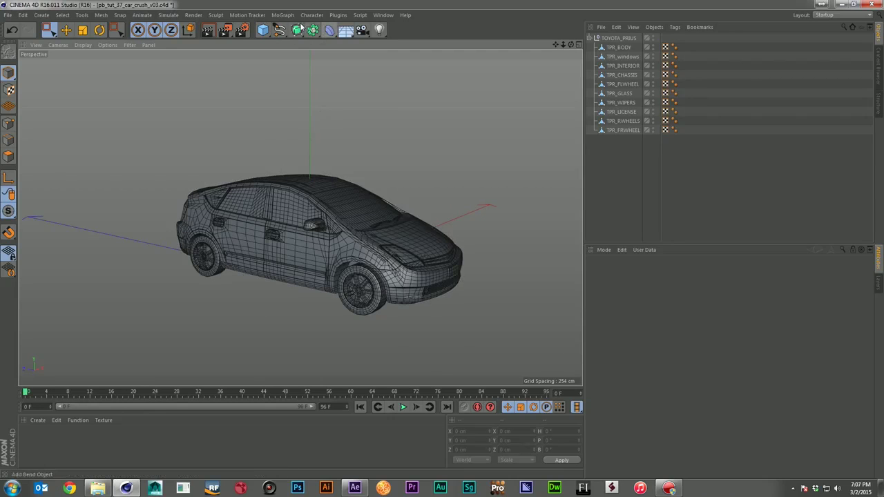
Add a cube to the car scene and set its X, Y and Z sizes to 400 cm.
click(263, 30)
click(624, 291)
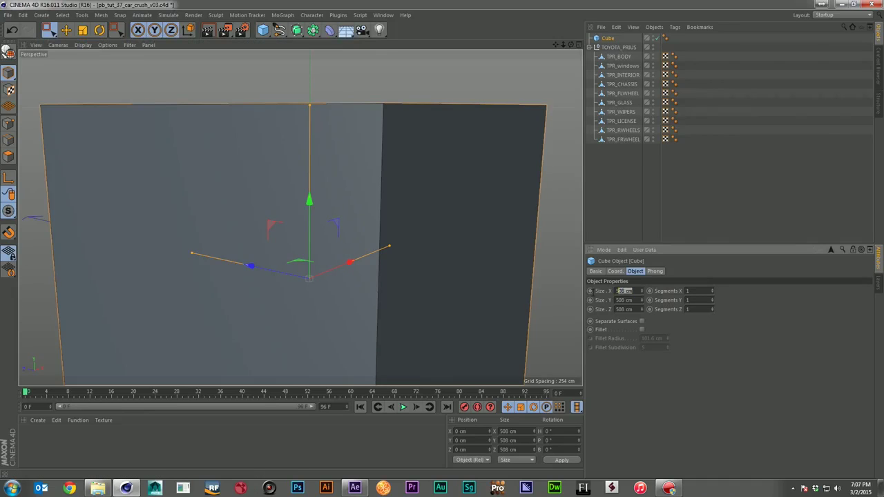
text(400400)
click(626, 300)
text(400)
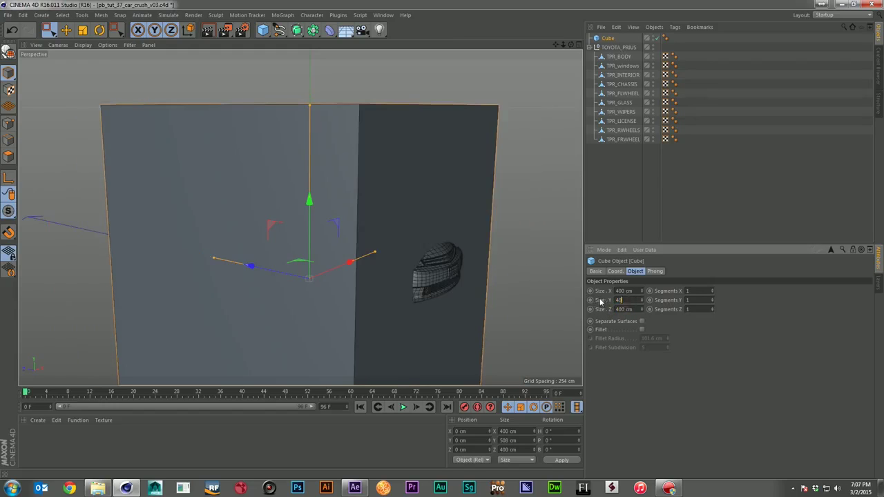
key(Return)
alt+drag(328, 290, 304, 193)
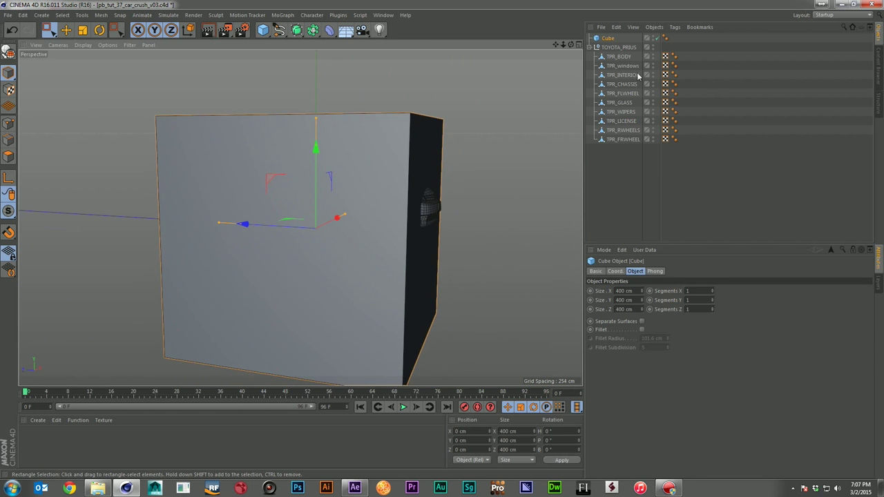
Delete the cube from the scene and bring the whole car back into view.
click(608, 38)
key(Delete)
alt+drag(401, 188, 472, 239)
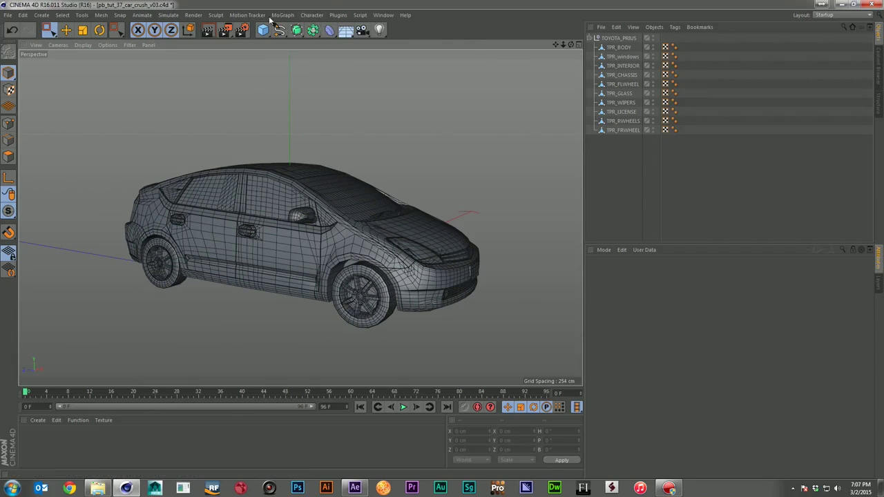
Add a plane beneath the car and rename it Ground.
click(263, 29)
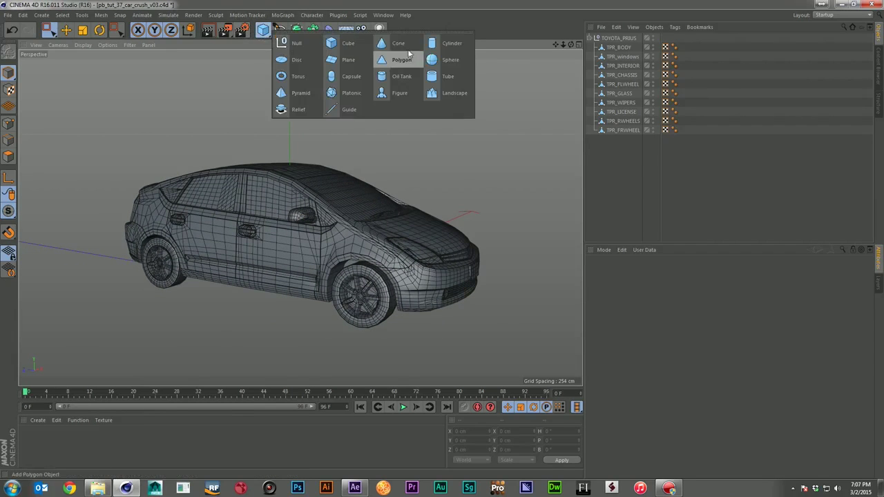
click(354, 61)
double_click(608, 38)
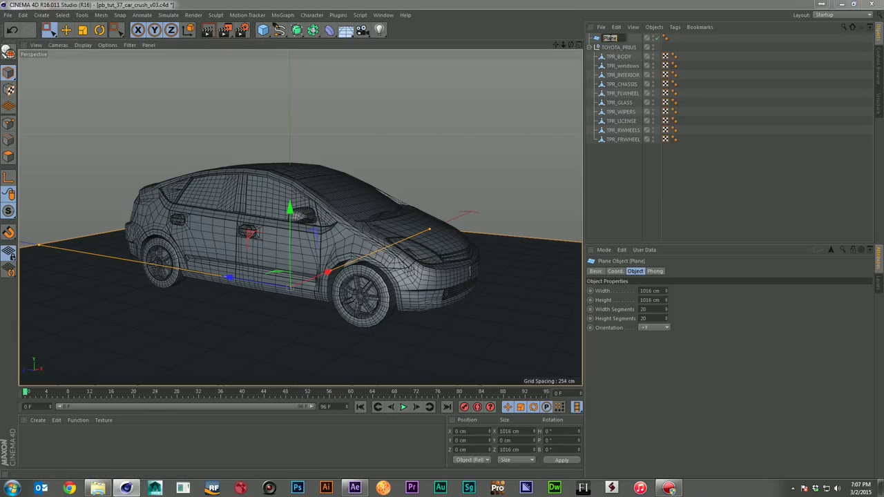
text(Ground)
key(Return)
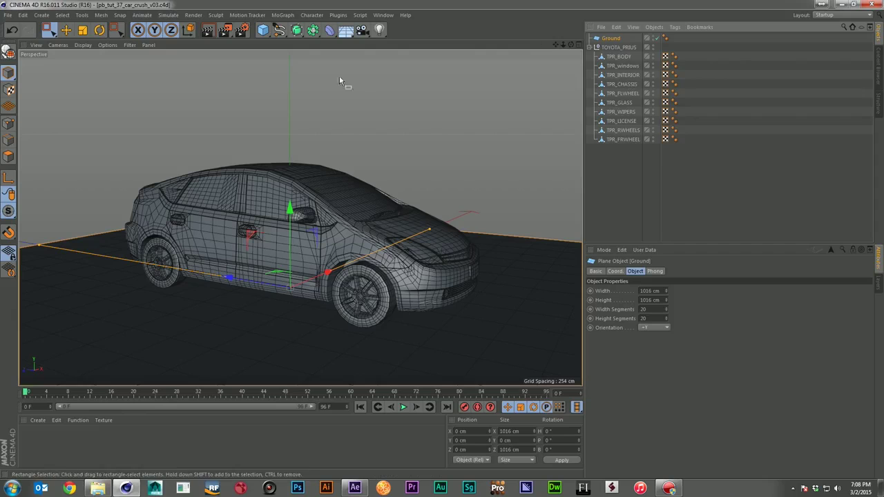
Add a sphere, raise it above the car to about 354 cm in Y, and set its radius to 95 cm.
click(263, 29)
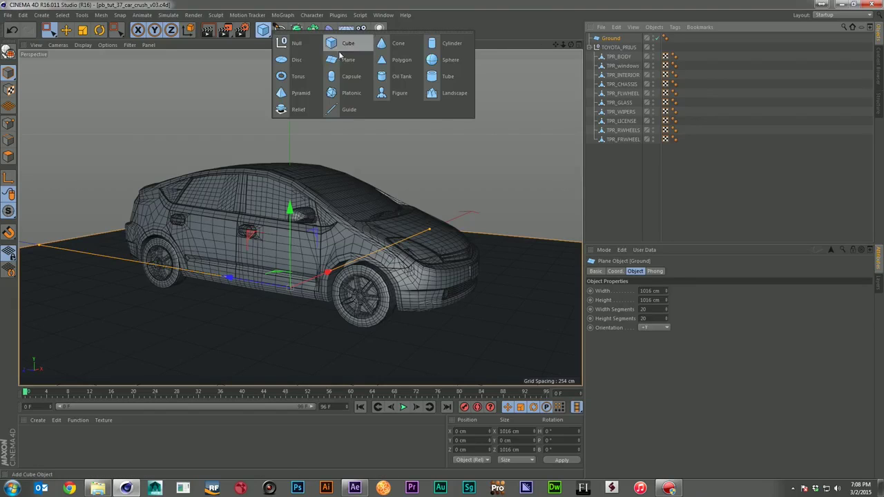
click(433, 64)
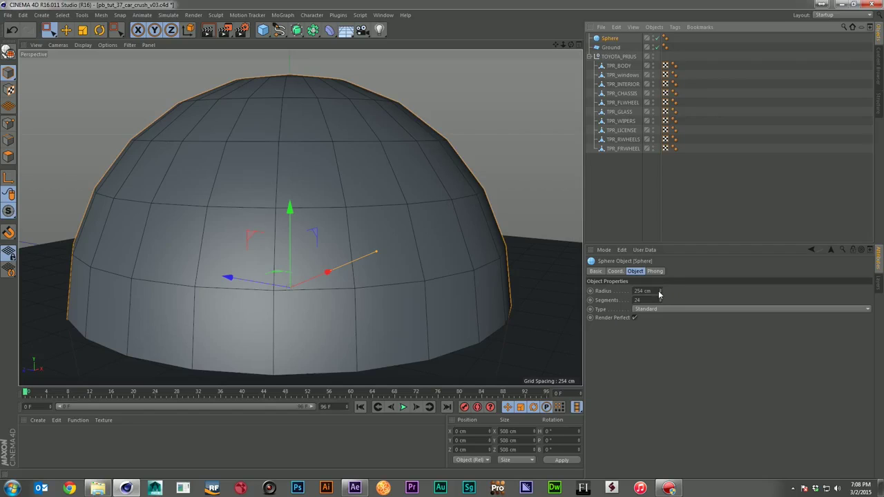
drag(662, 294, 623, 296)
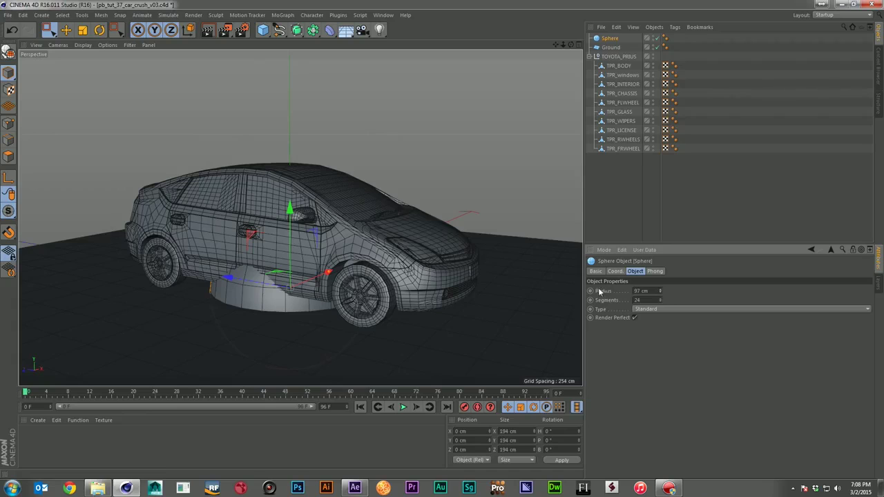
drag(288, 243, 288, 29)
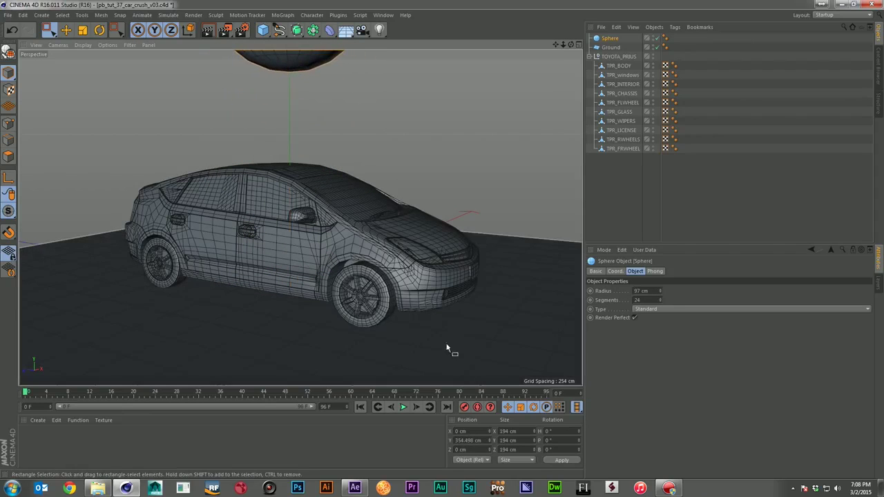
click(653, 290)
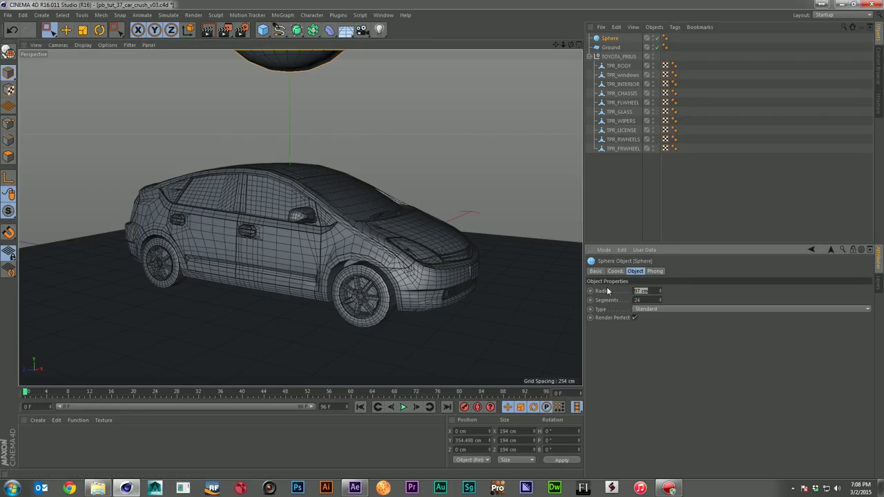
text(95)
key(Return)
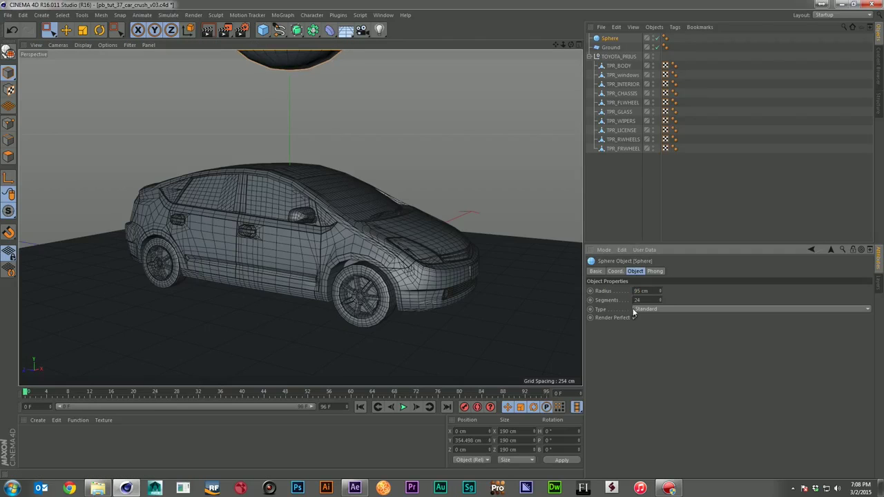
Rename the sphere Wrecking Ball and give it a Rigid Body simulation tag.
double_click(611, 39)
text(W)
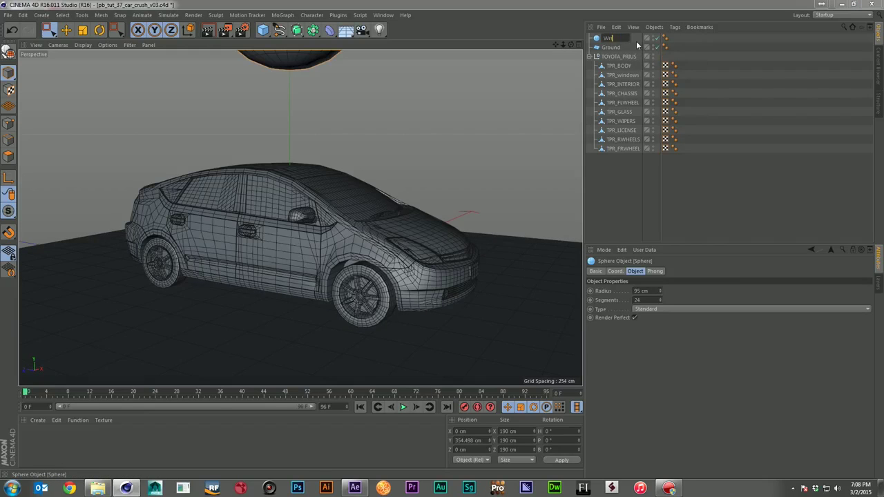
text(recking Ball)
key(Return)
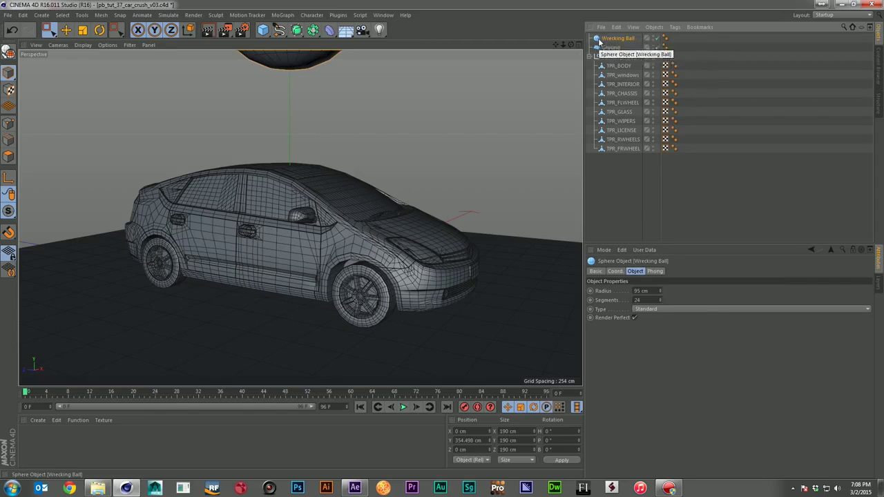
right_click(607, 40)
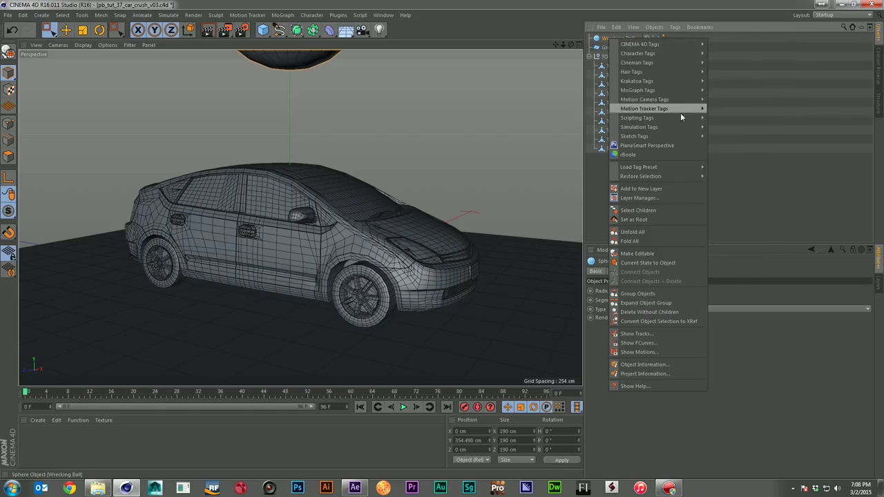
mouse_move(676, 127)
click(722, 124)
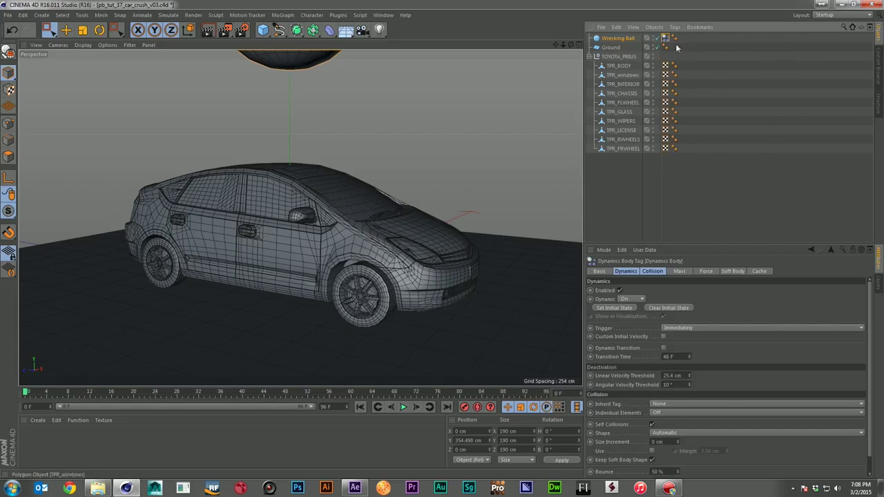
Give the Ground plane a Collider Body tag and play the simulation to watch the ball fall.
right_click(611, 47)
mouse_move(696, 145)
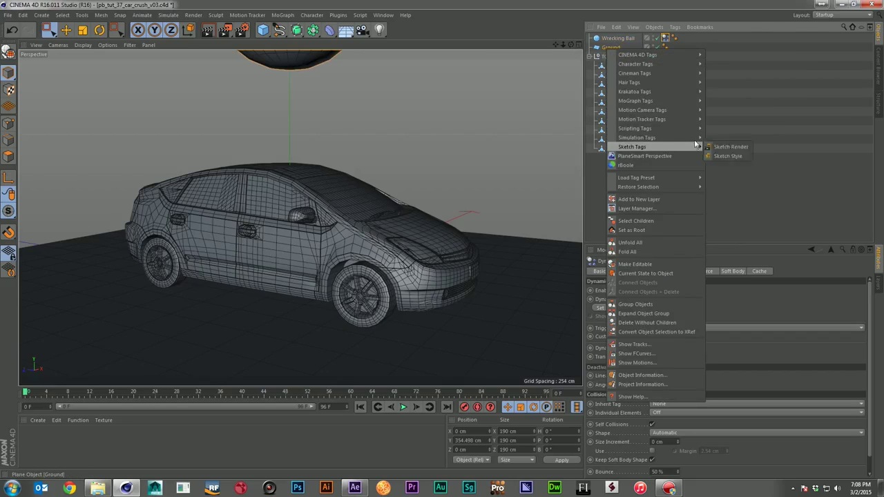
click(725, 155)
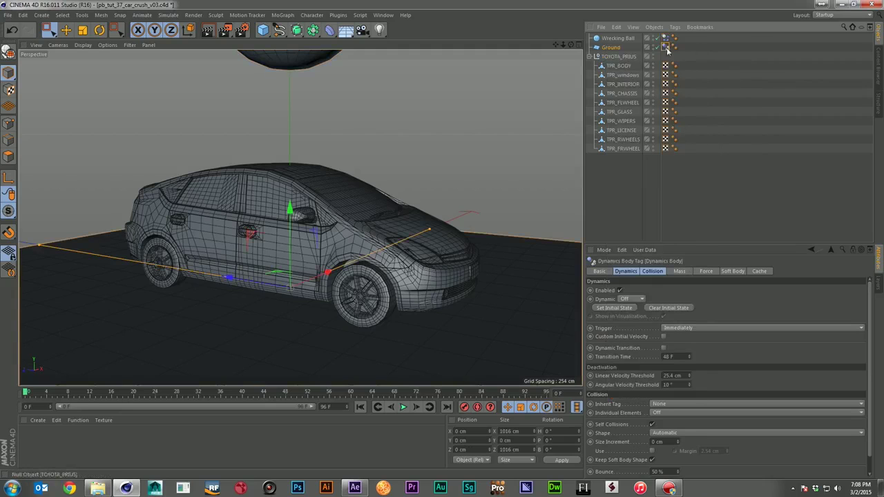
click(731, 126)
click(404, 406)
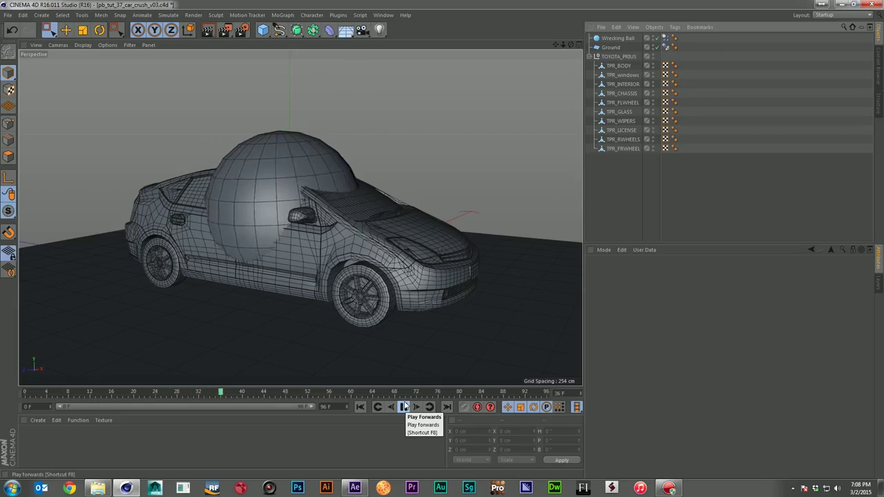
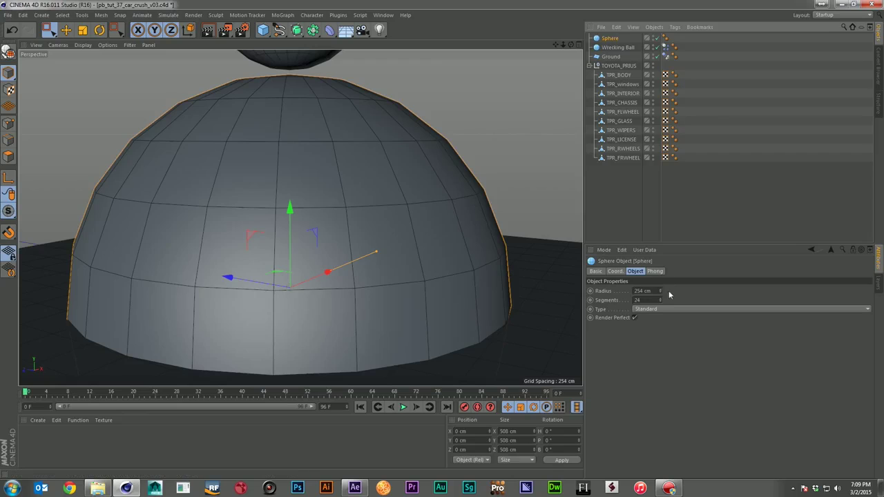
Set the new sphere's radius to 100 cm and its type to Hemisphere.
click(661, 294)
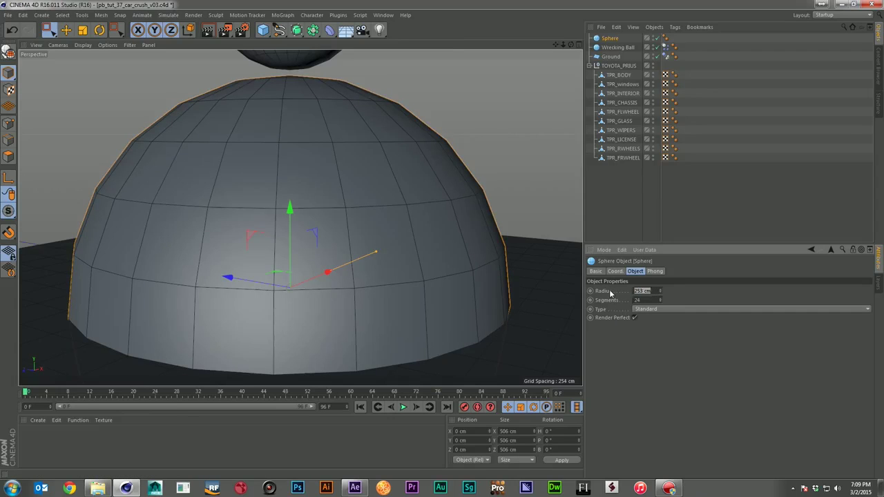
key(Return)
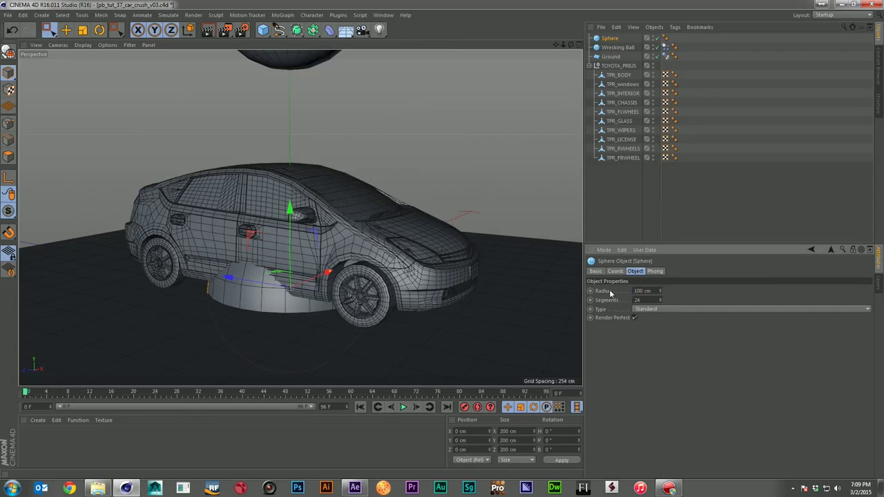
click(658, 312)
click(661, 365)
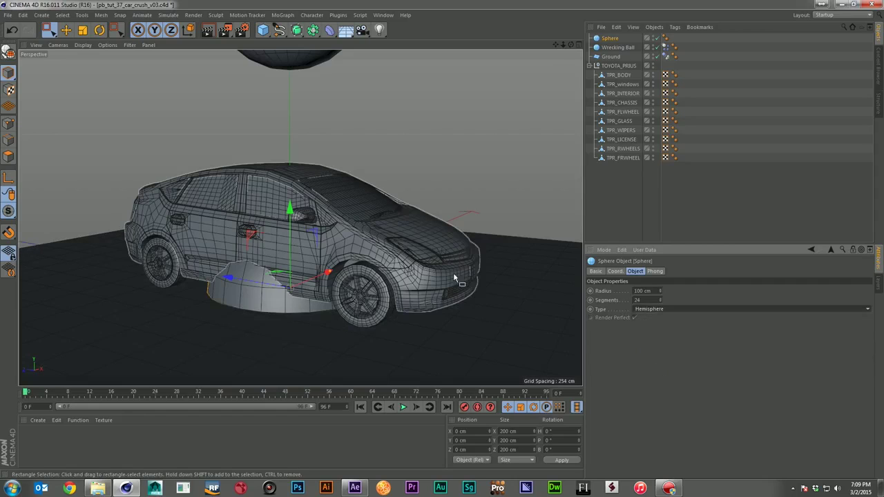
Flip the hemisphere 180° in pitch and raise it into the car roof at about 154 cm in Y.
key(r)
drag(293, 243, 278, 330)
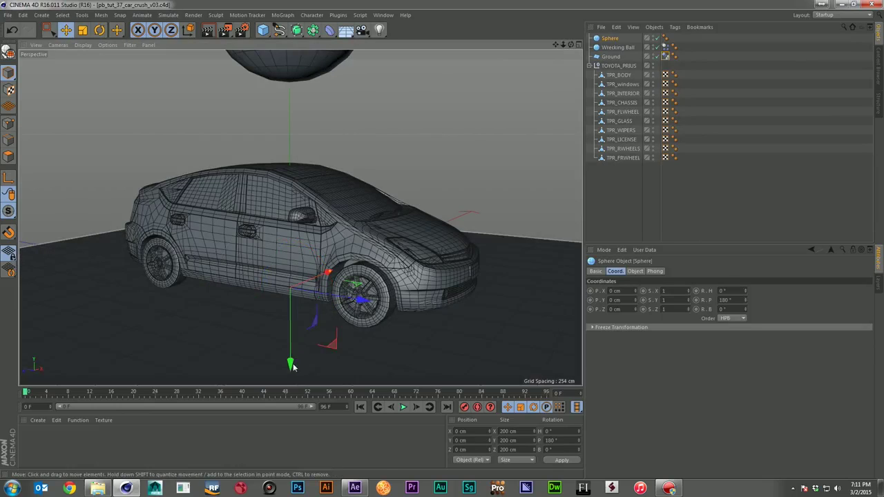
drag(293, 367, 288, 242)
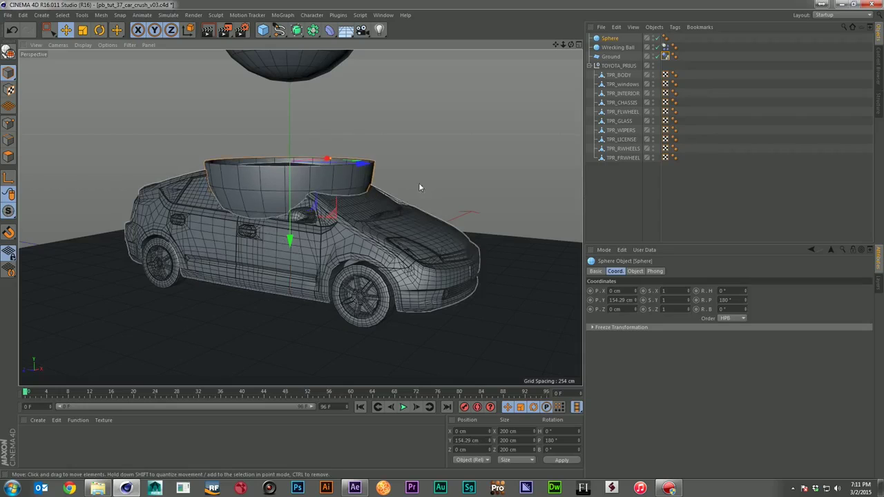
Give the hemisphere a Collider Body simulation tag.
right_click(613, 39)
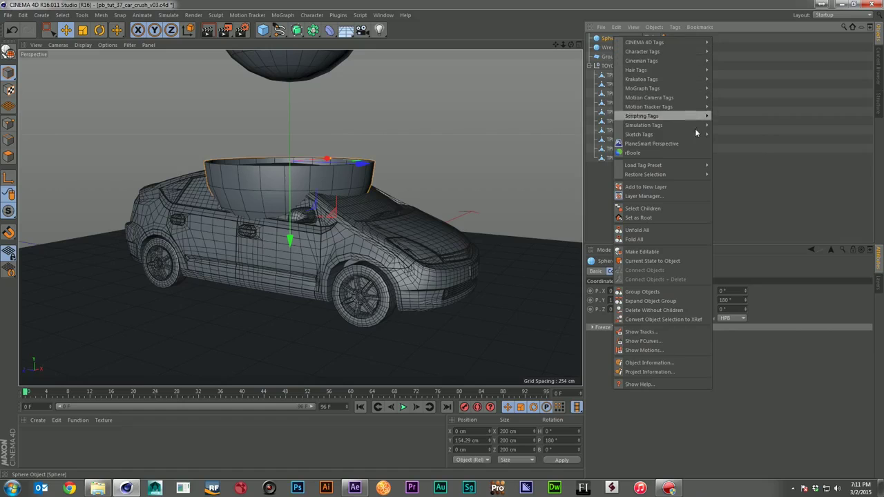
mouse_move(701, 125)
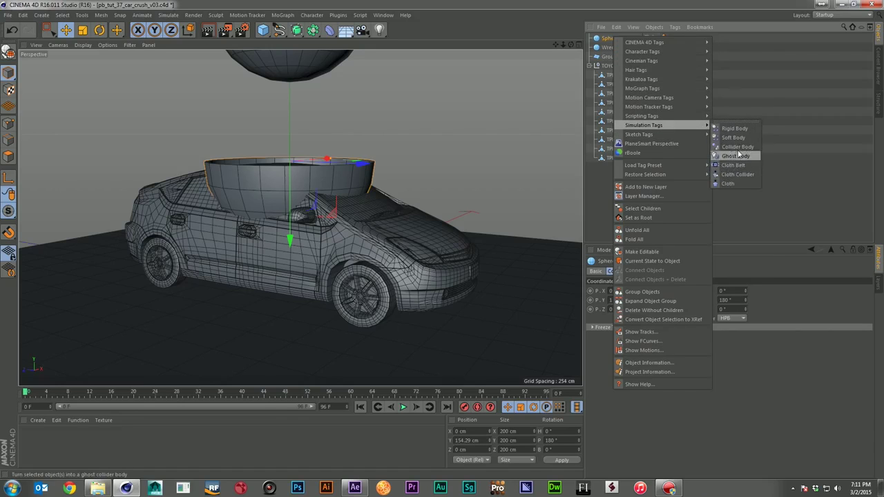
click(737, 147)
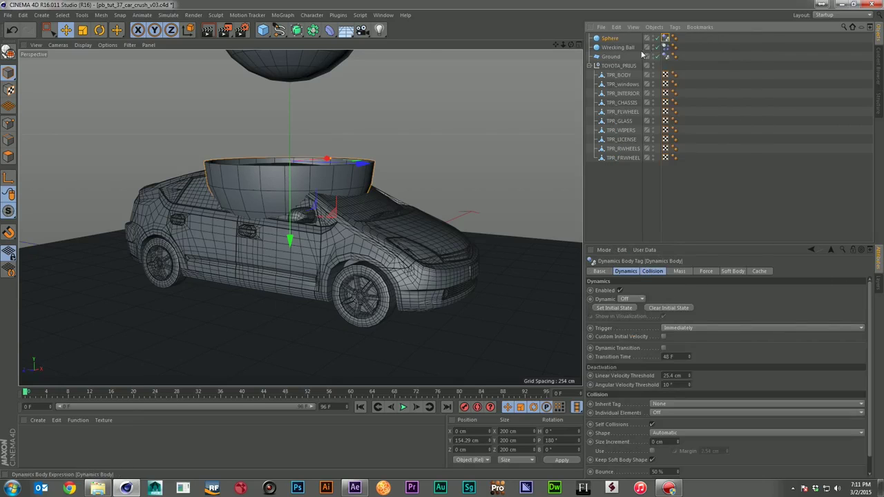
click(724, 74)
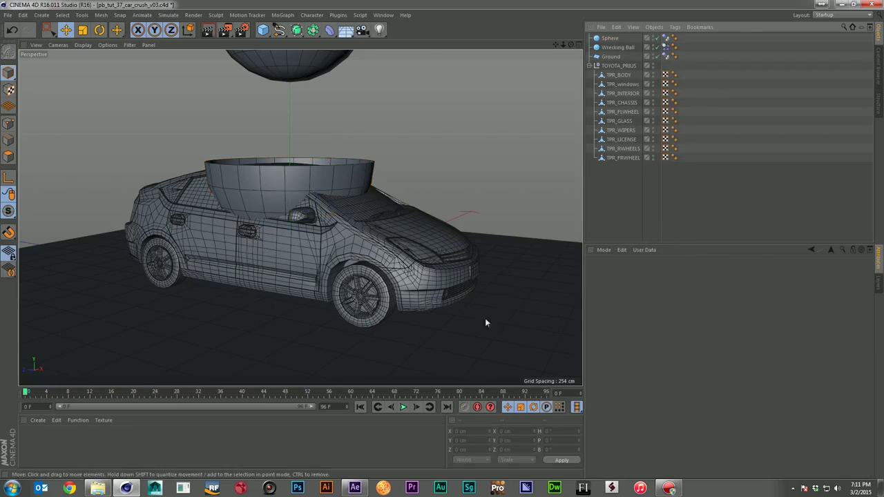
Play the simulation to check how the Wrecking Ball collides with the hemisphere, and rewind to the start.
click(403, 408)
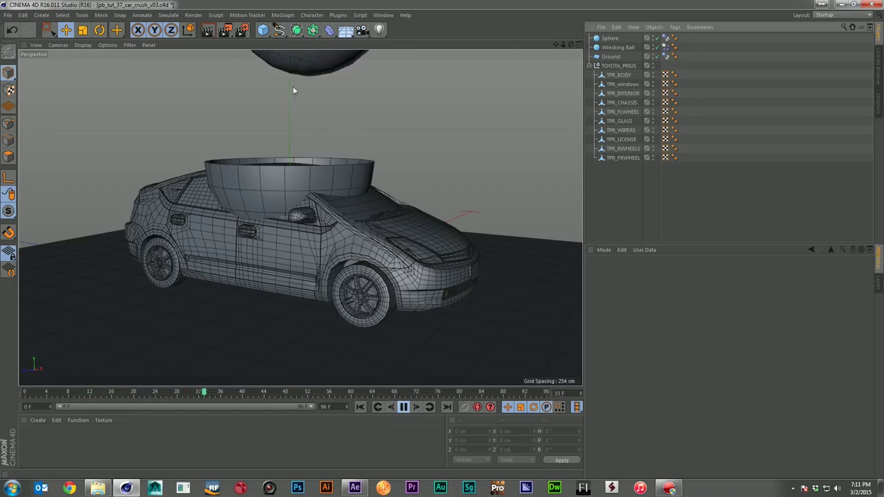
click(404, 406)
click(360, 407)
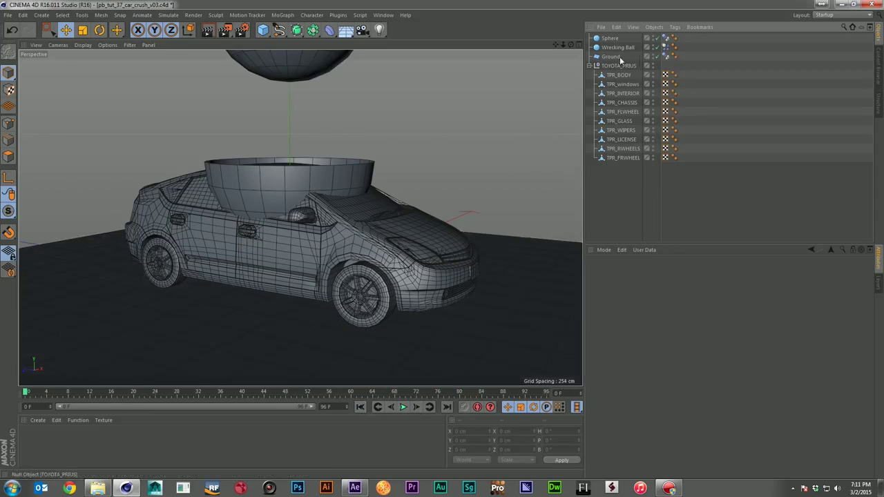
Rename the hemisphere Collision Sphere and set its Dynamics Body collision shape to Static Mesh.
click(612, 39)
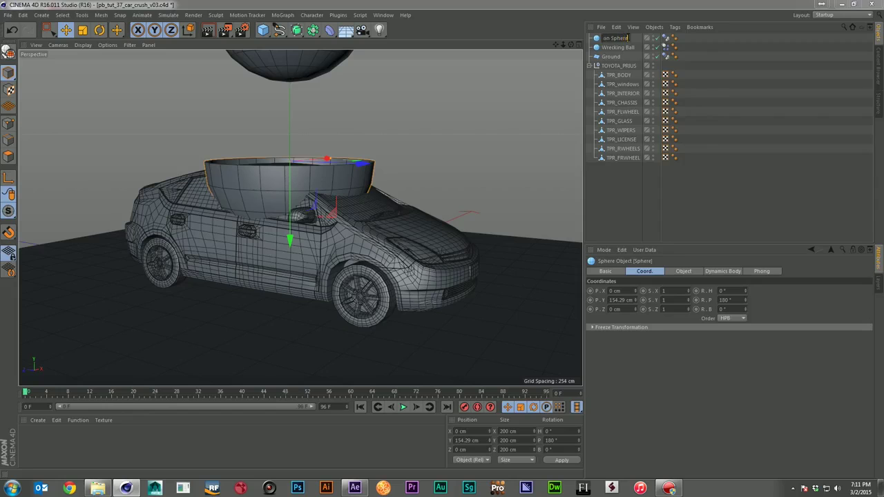
key(Return)
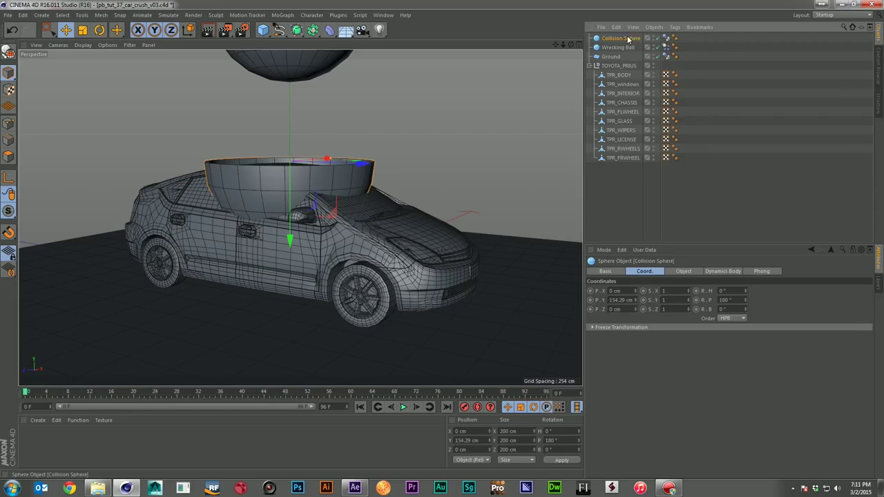
click(665, 38)
click(652, 271)
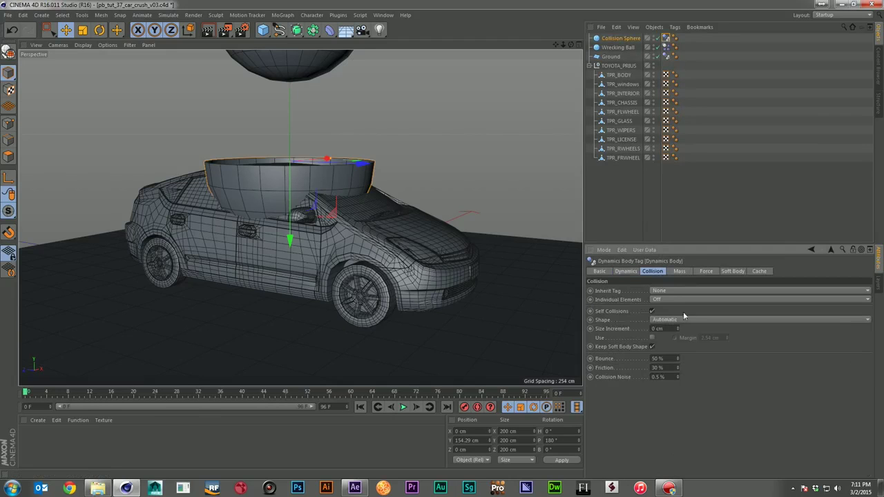
click(681, 321)
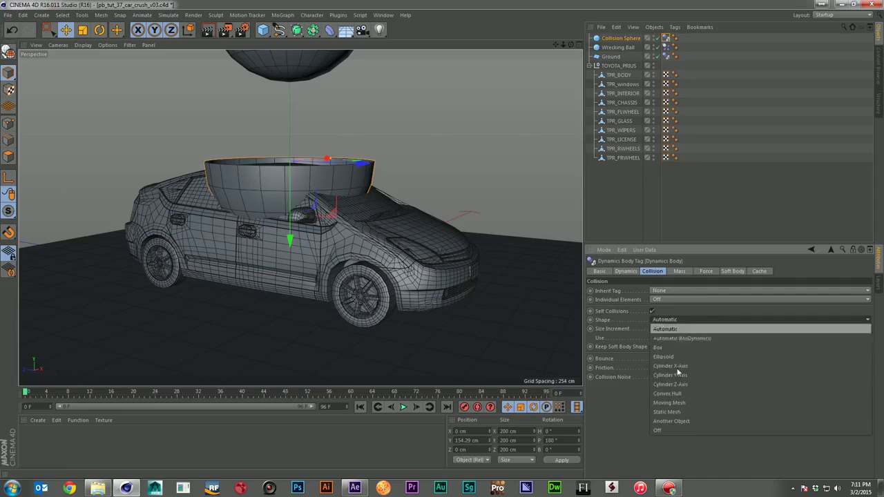
click(667, 413)
Play the simulation to test the Static Mesh collision shape, and rewind to frame 0.
click(404, 407)
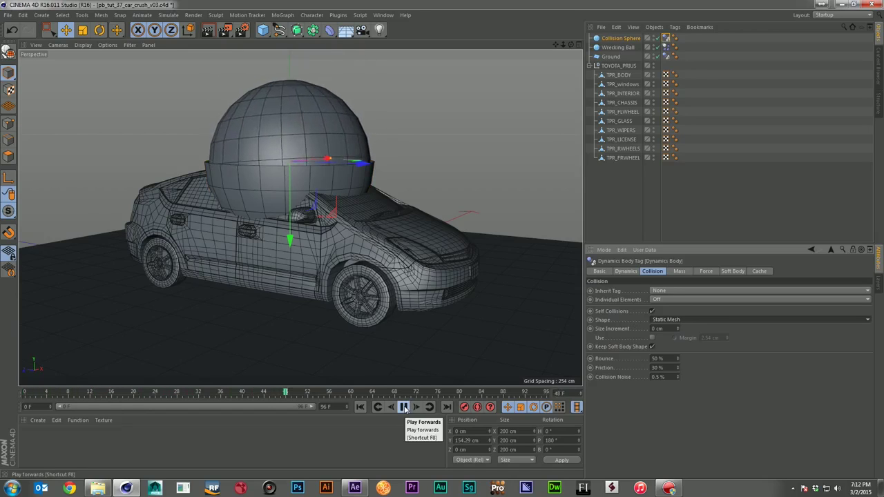
click(404, 407)
click(361, 408)
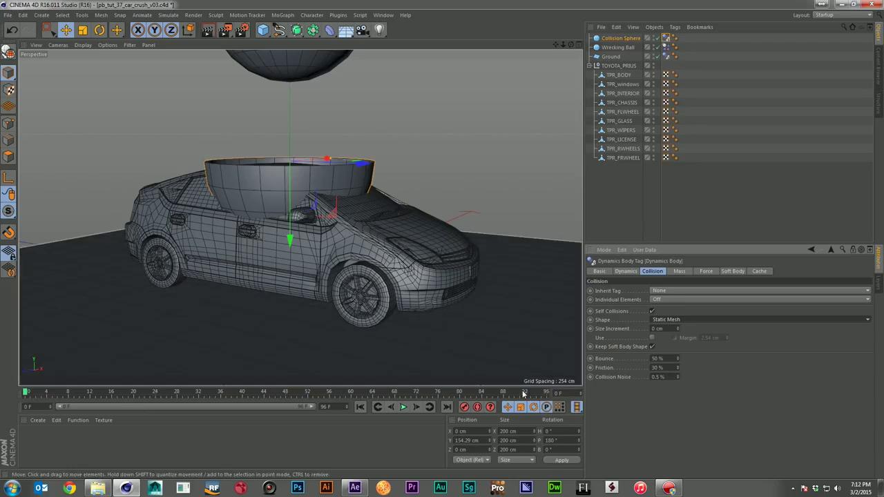
Replay the drop, rewind, and increase the Collision Sphere's radius to 105 cm.
click(404, 407)
click(360, 408)
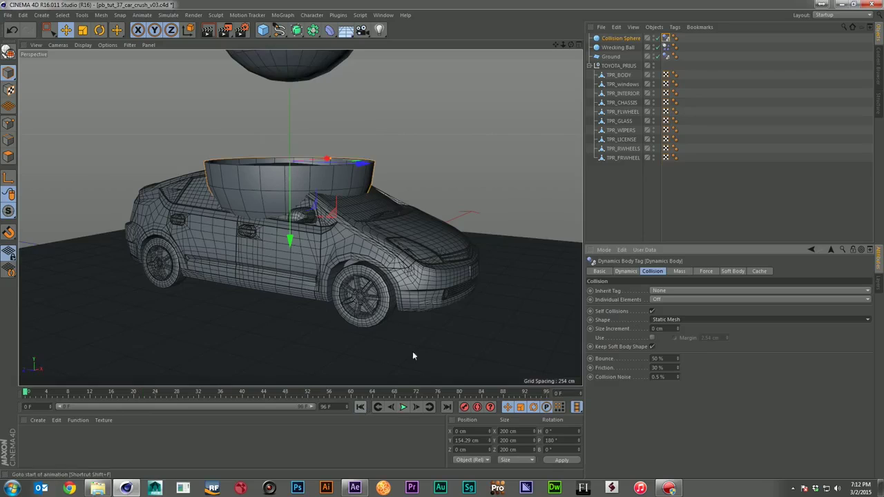
click(618, 47)
click(625, 40)
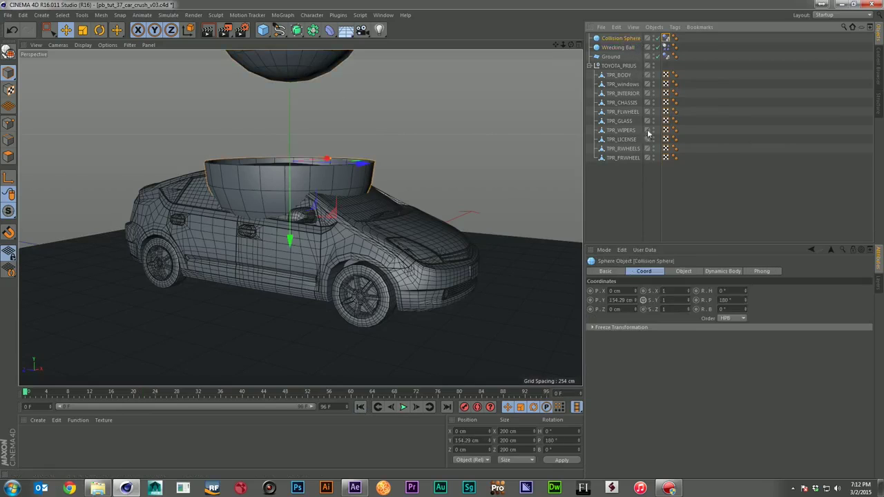
click(681, 272)
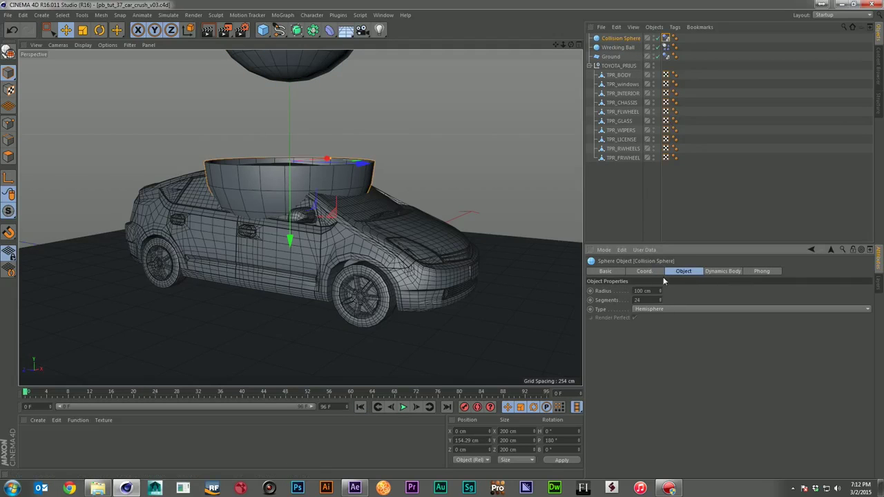
drag(661, 290, 659, 290)
Play the simulation to check how the Wrecking Ball fits in the enlarged hemisphere, and rewind to frame 0.
click(404, 407)
click(404, 408)
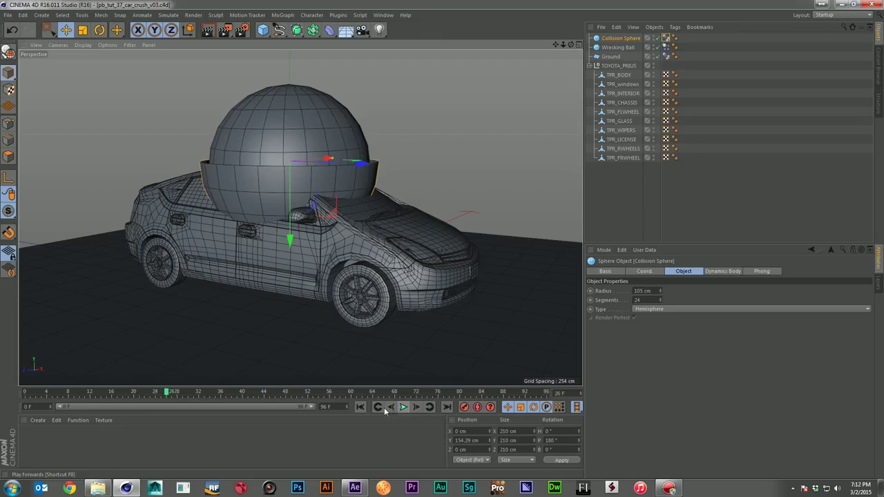
click(360, 407)
Set the Wrecking Ball's collision bounce to 100% in its Dynamics Body tag and play the simulation to test it.
click(666, 47)
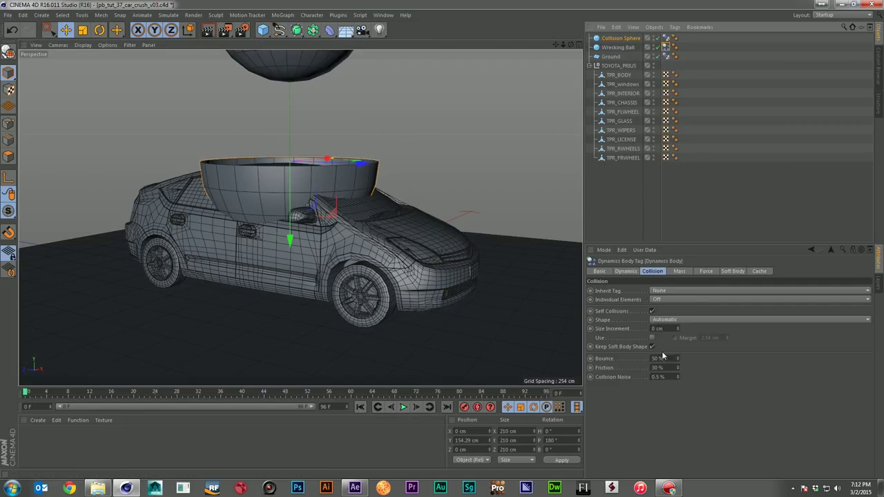
click(659, 358)
key(ctrl+a)
text(100)
key(Return)
click(404, 407)
click(404, 407)
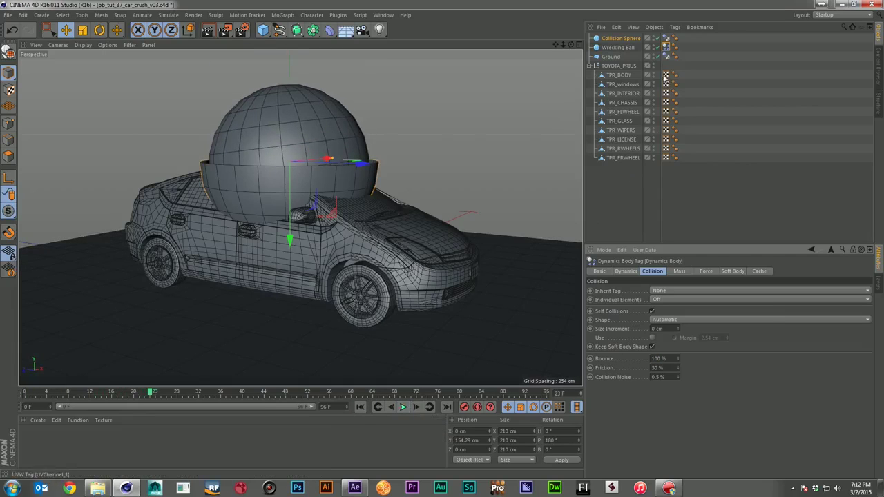
Set the Collision Sphere's collision bounce to 100% and play the simulation from the start.
key(ctrl+z)
click(660, 359)
text(100)
key(Return)
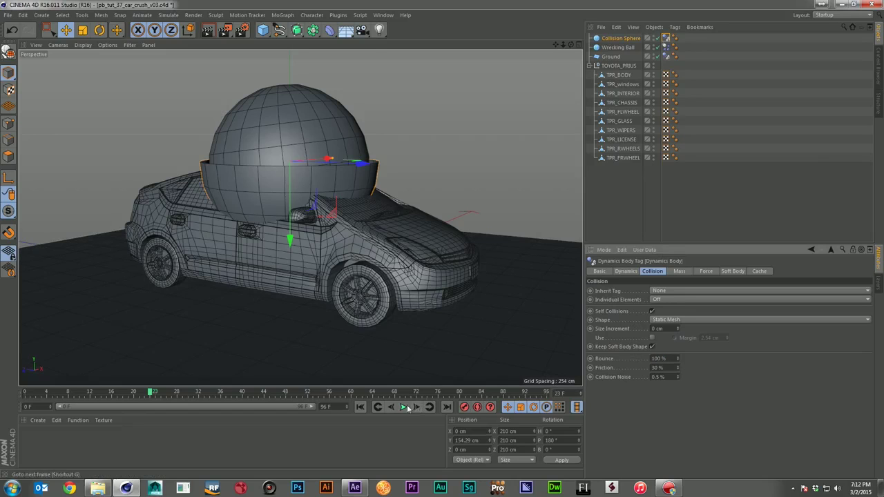
click(365, 408)
click(403, 407)
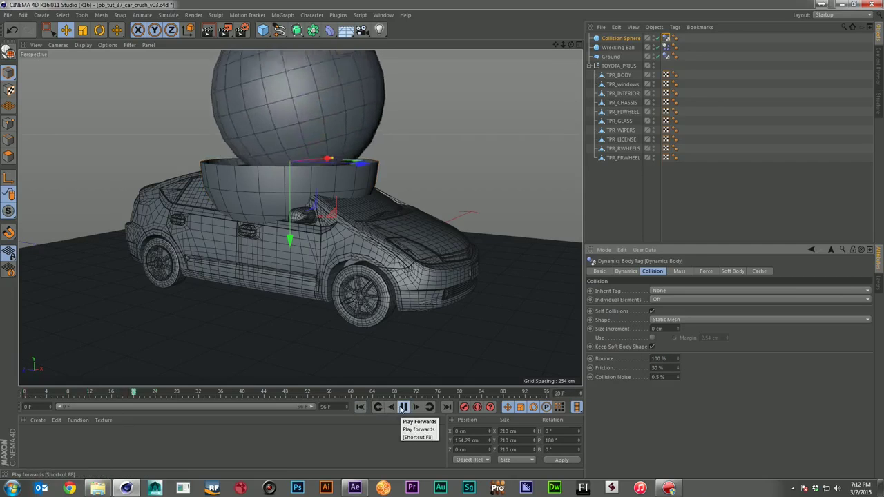
click(403, 408)
Try a 75% bounce on the Collision Sphere, play the simulation from frame 0, and rewind.
click(359, 407)
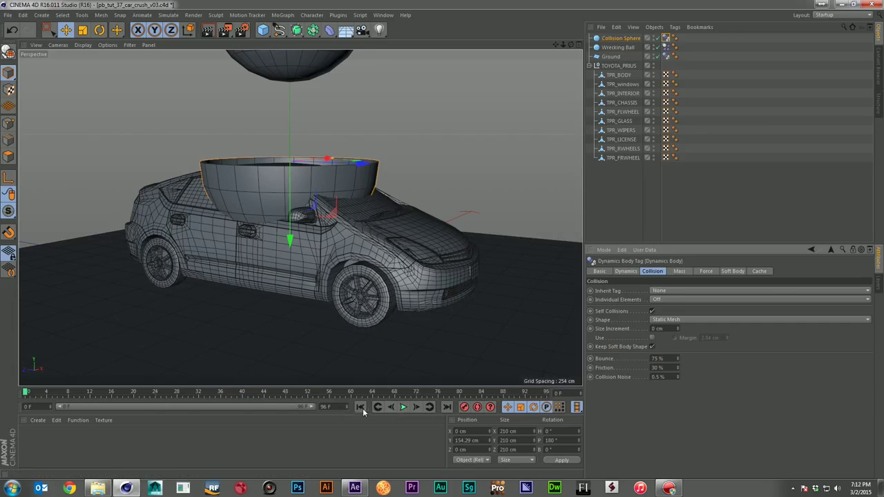
click(403, 407)
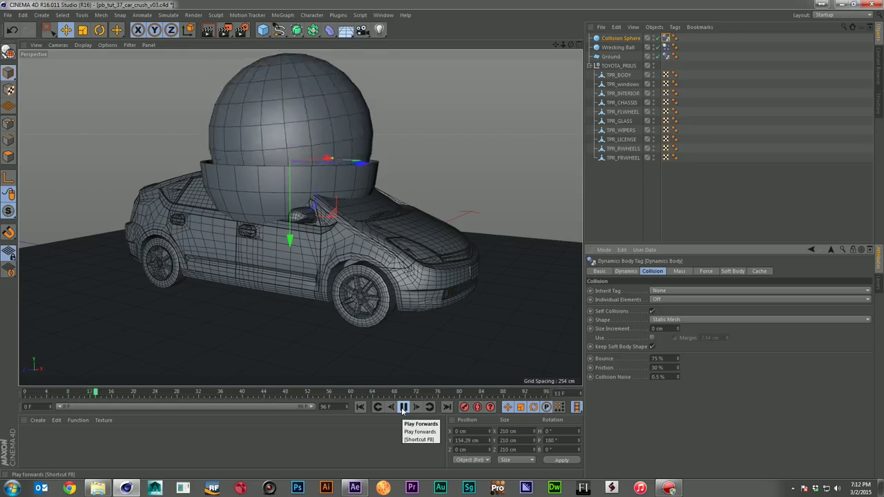
click(404, 407)
click(359, 407)
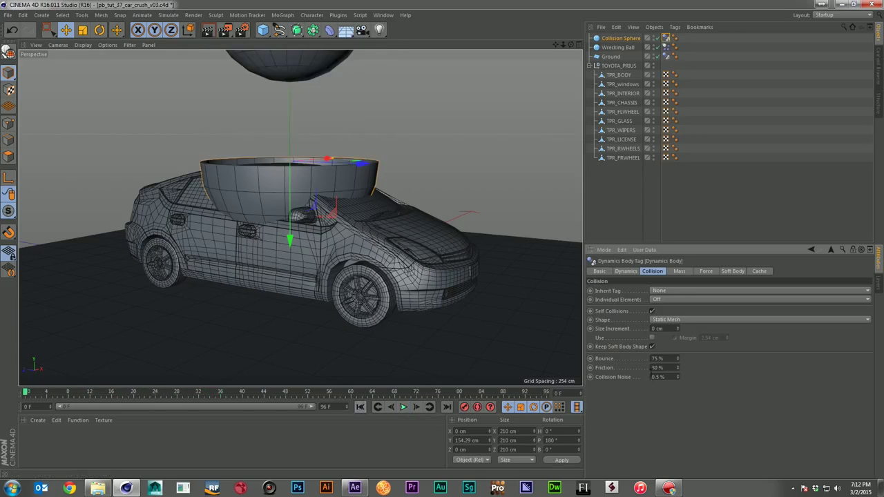
Set the Collision Sphere's bounce to 65%, play the simulation to judge the rebound, and rewind.
text(65)
key(Return)
click(404, 407)
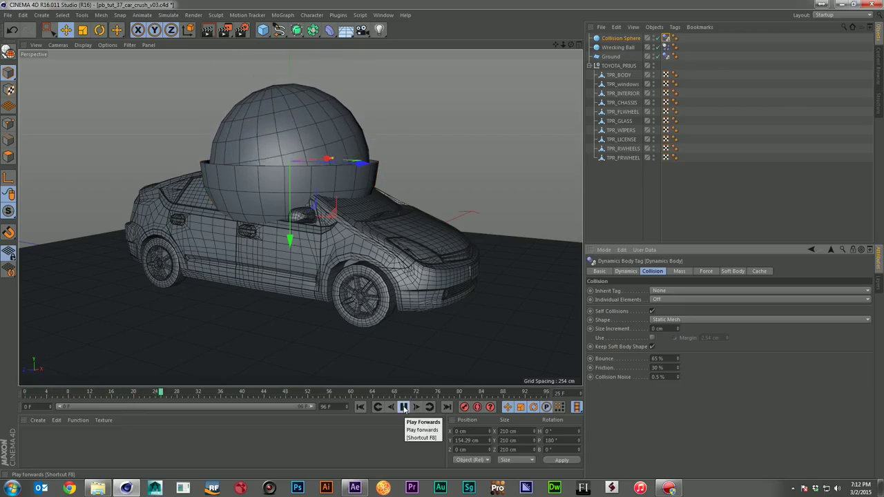
click(403, 408)
click(404, 408)
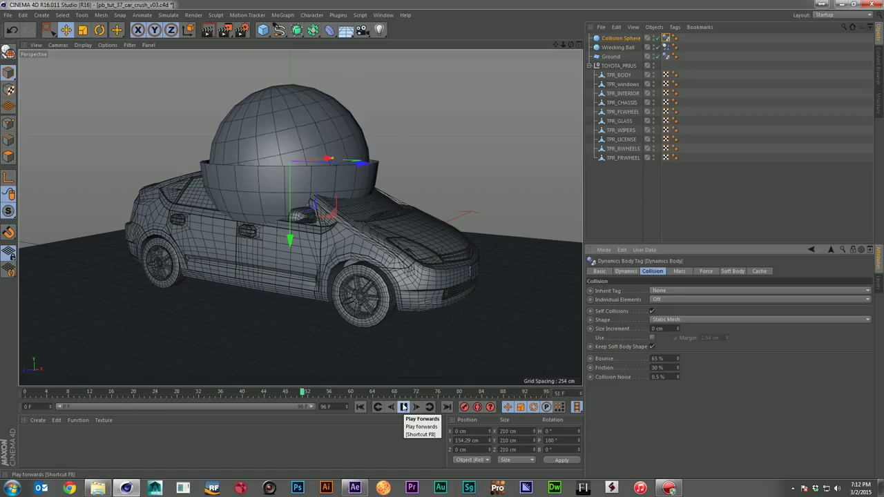
click(403, 407)
click(360, 407)
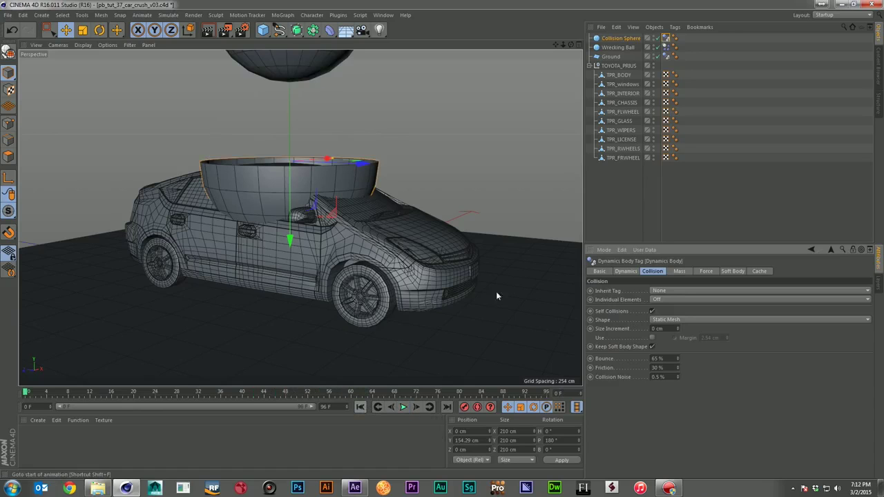
Stop playback at frame 10 and keyframe the Wrecking Ball's Linear and Angular Damping at 50%.
click(665, 47)
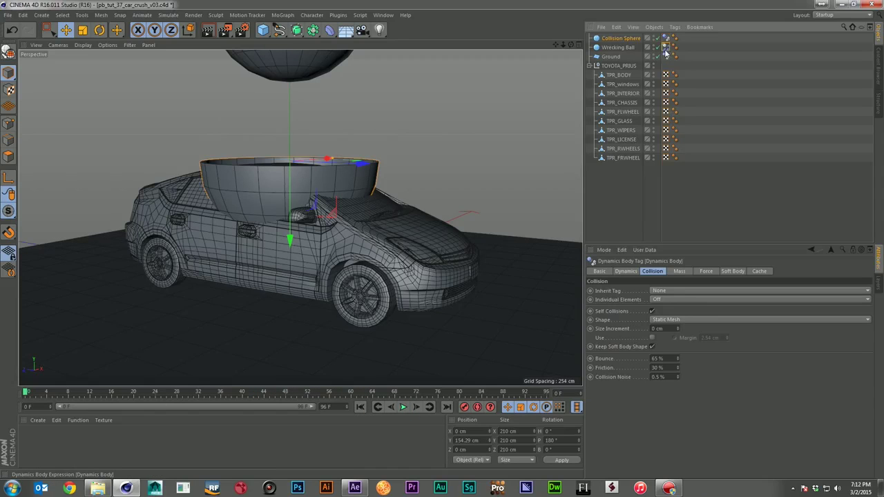
click(403, 408)
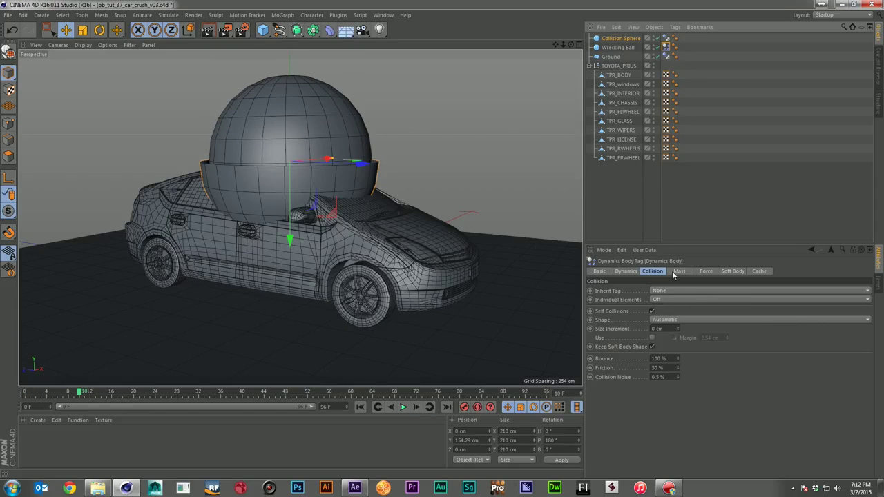
click(706, 271)
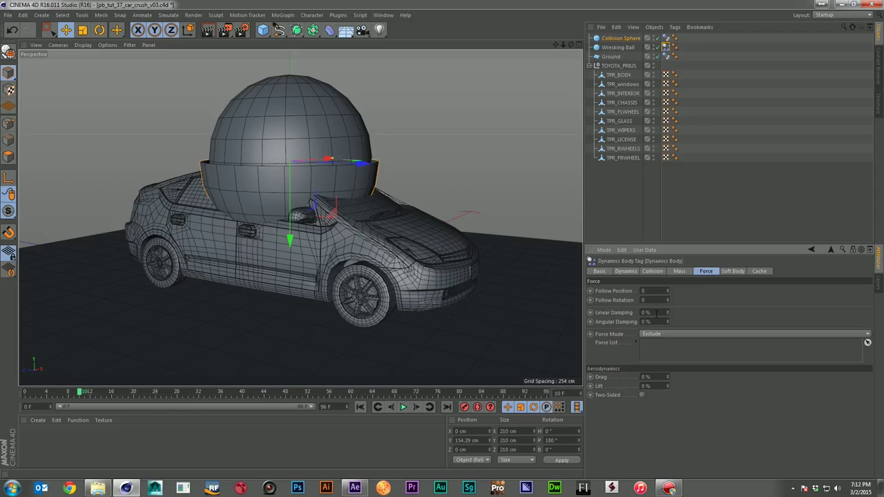
text(50)
click(590, 322)
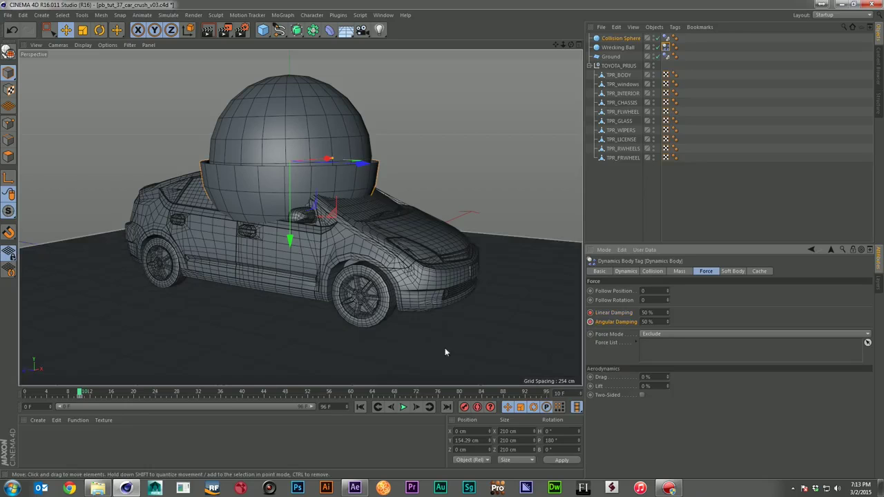
Keyframe the Wrecking Ball's Linear and Angular Damping at 100% on frame 36.
drag(80, 394, 223, 403)
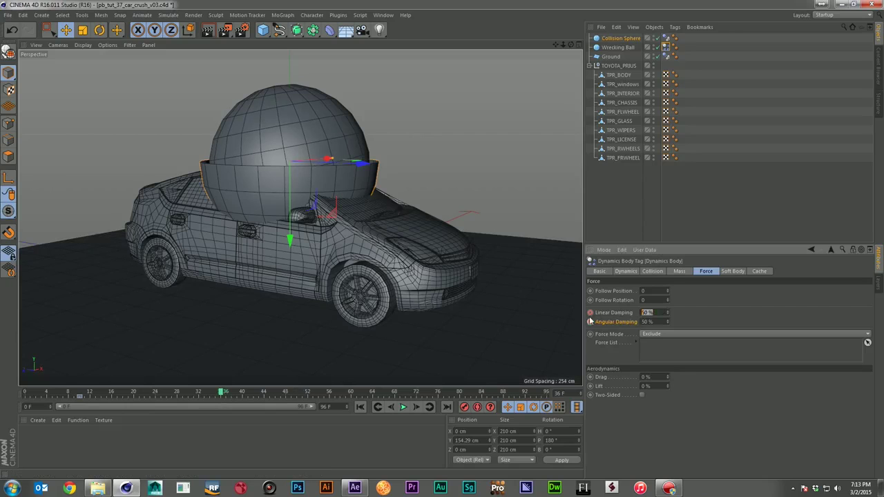
text(100)
key(Return)
Play the simulation from the start to check the animated damping, and rewind to frame 0.
click(360, 406)
click(403, 407)
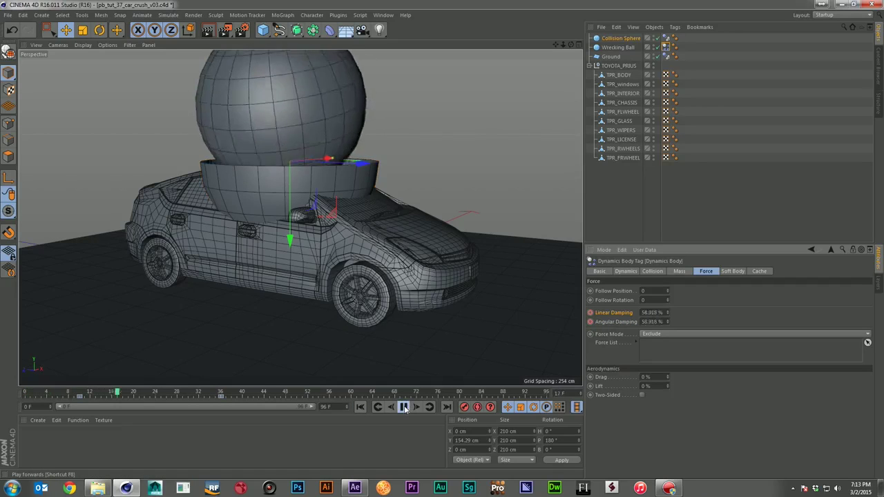
click(404, 407)
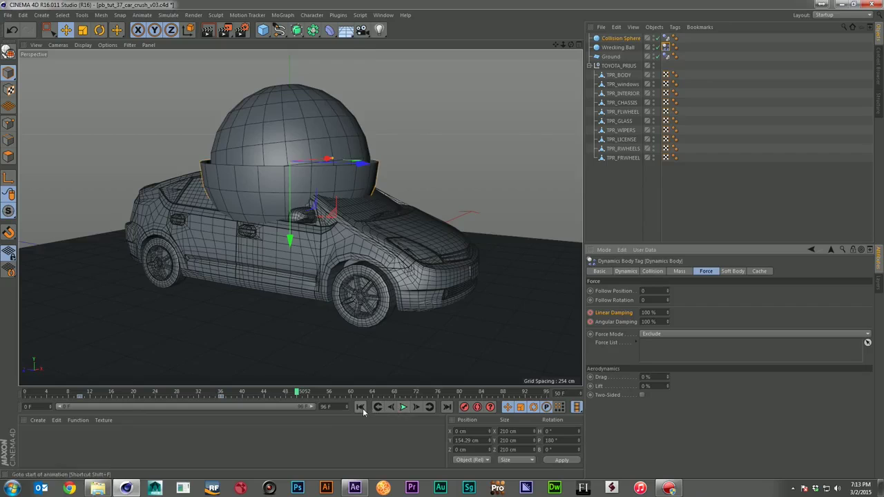
click(359, 407)
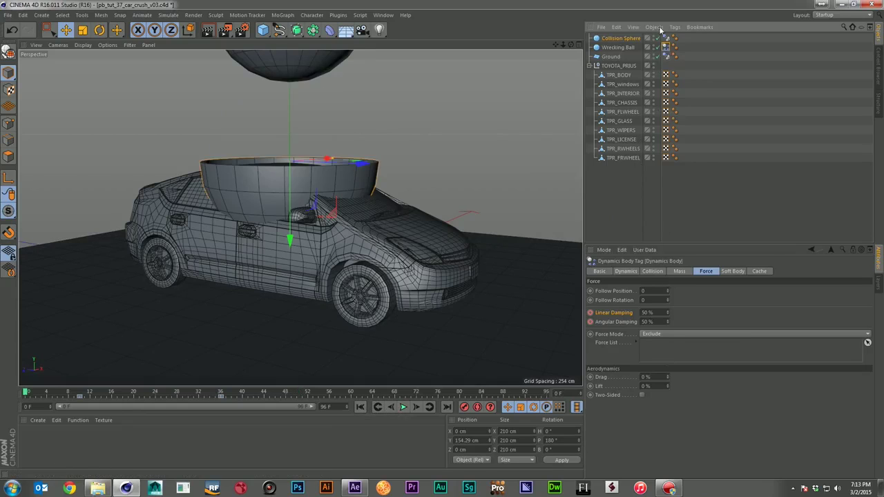
Set the Wrecking Ball's collision bounce to 50%, play the simulation to test it, and rewind.
click(658, 271)
text(50)
key(Return)
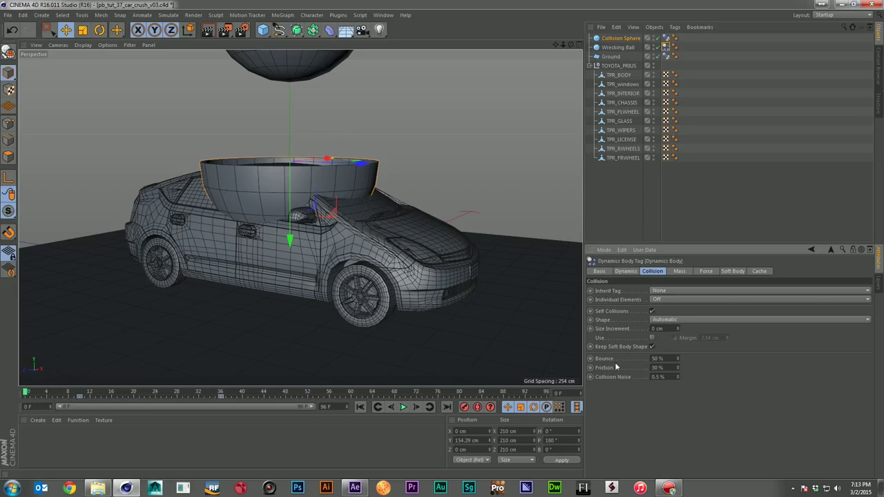
click(404, 408)
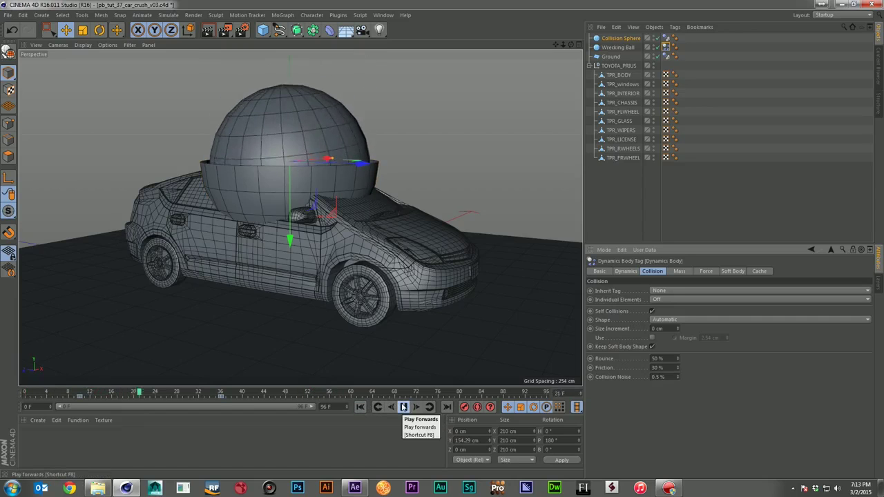
click(404, 407)
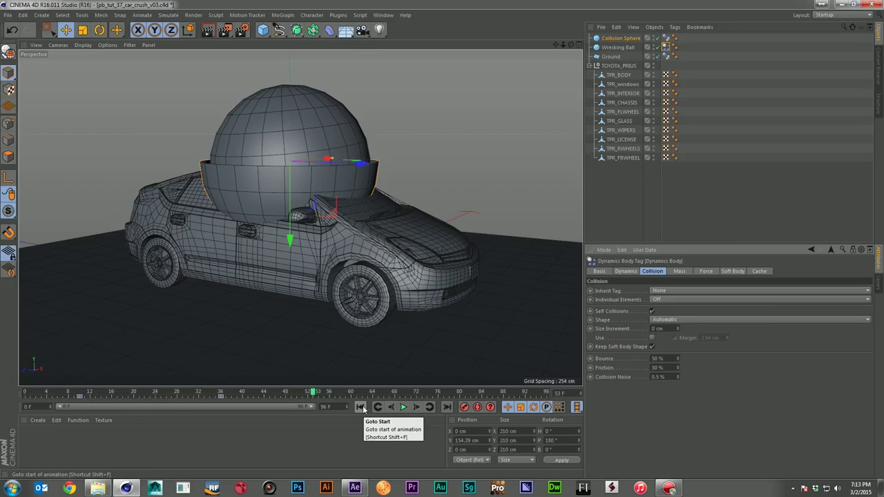
click(360, 407)
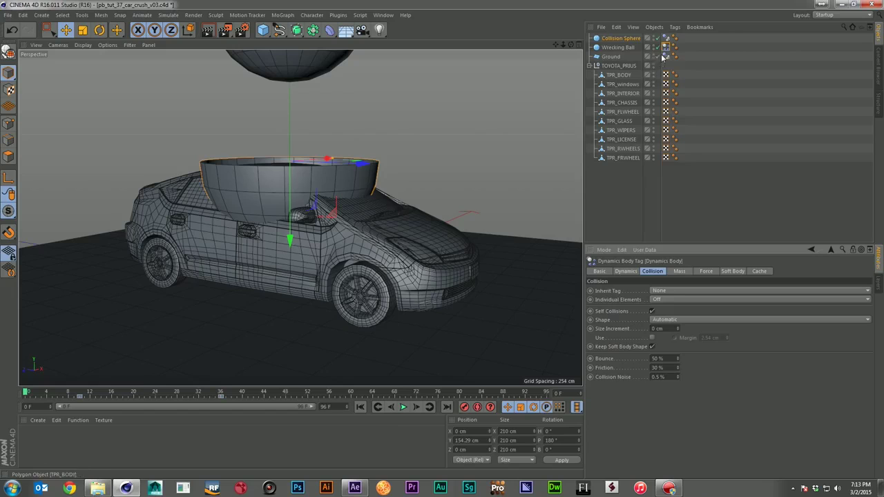
Open the project's Dynamics cache settings and bake the dynamics simulation.
click(705, 174)
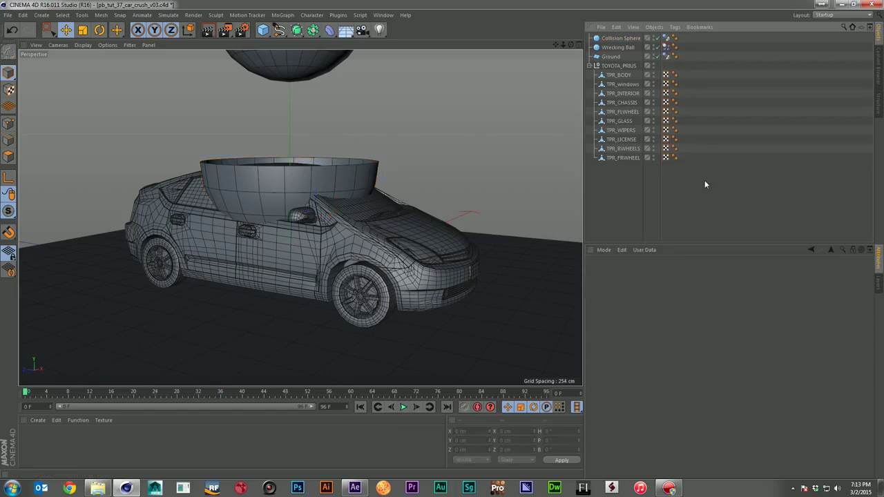
key(ctrl+d)
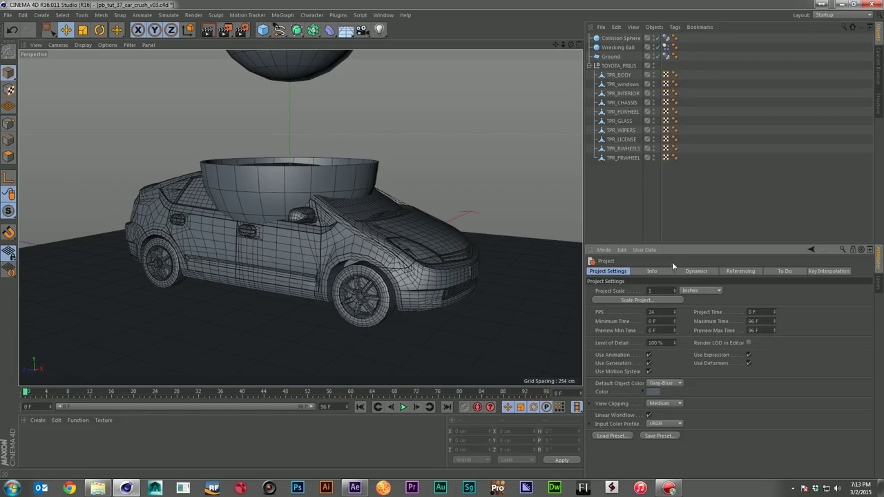
click(693, 272)
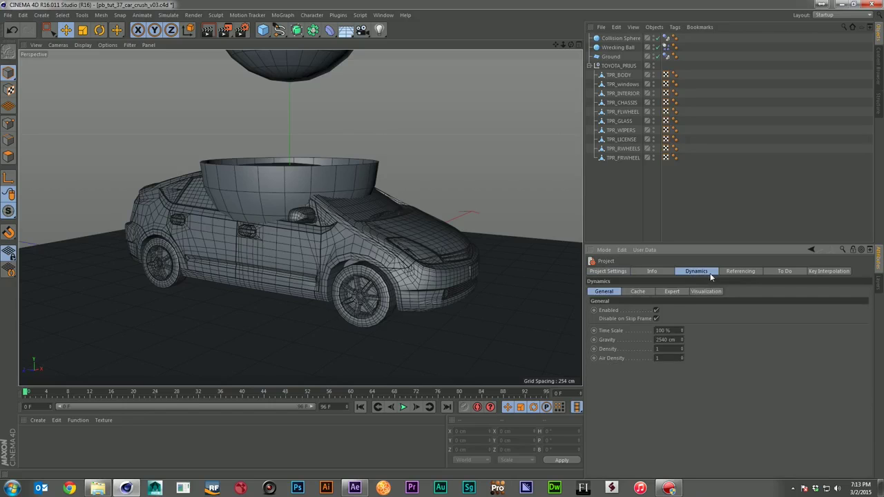
click(638, 292)
click(609, 313)
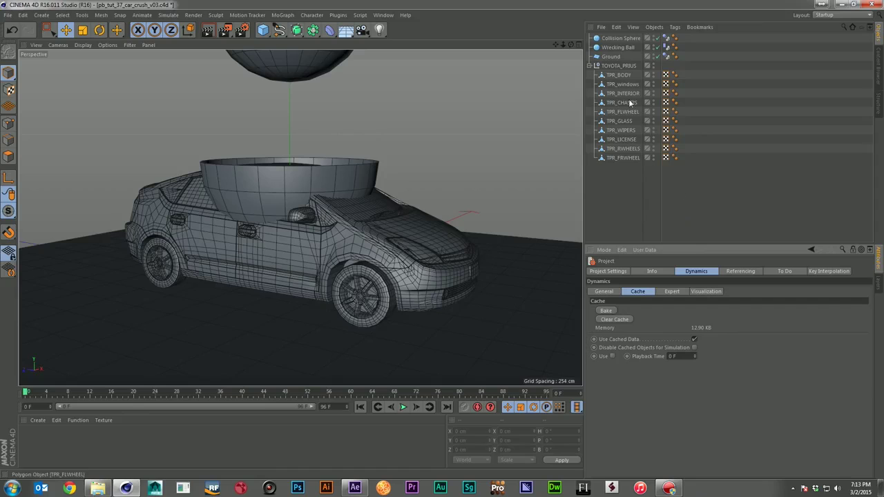
Play the baked simulation to check the cached ball motion, and rewind to frame 0.
click(403, 407)
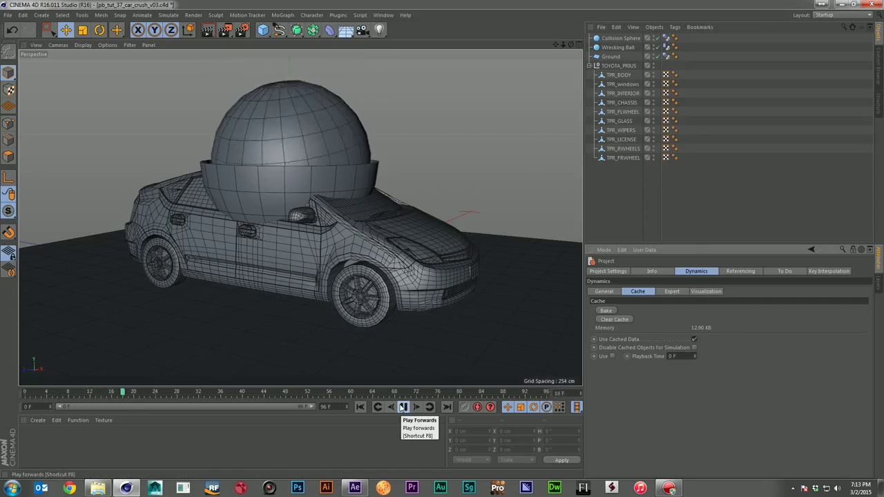
click(403, 407)
click(359, 407)
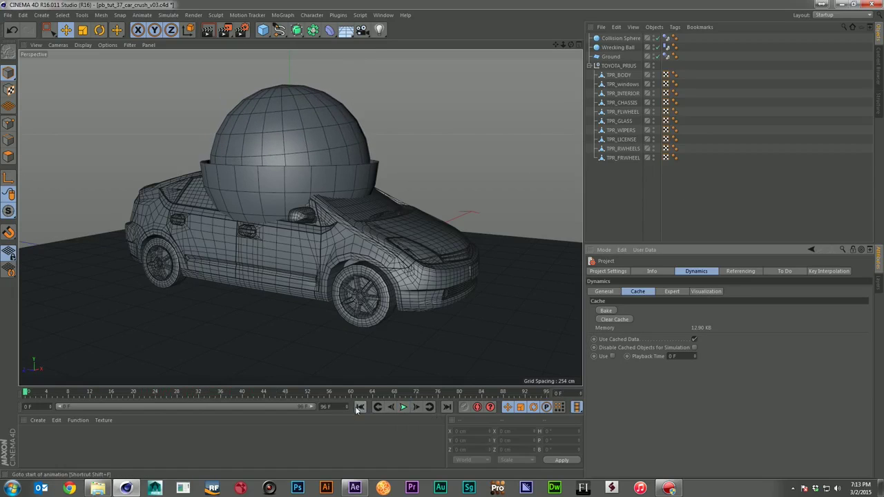
Hide the Collision Sphere in the viewport and play the baked drop onto the car without it.
click(654, 39)
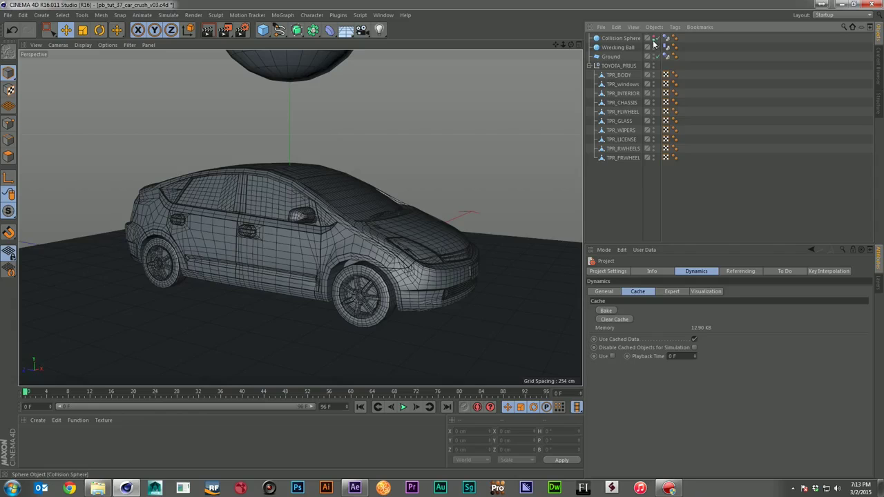
click(403, 407)
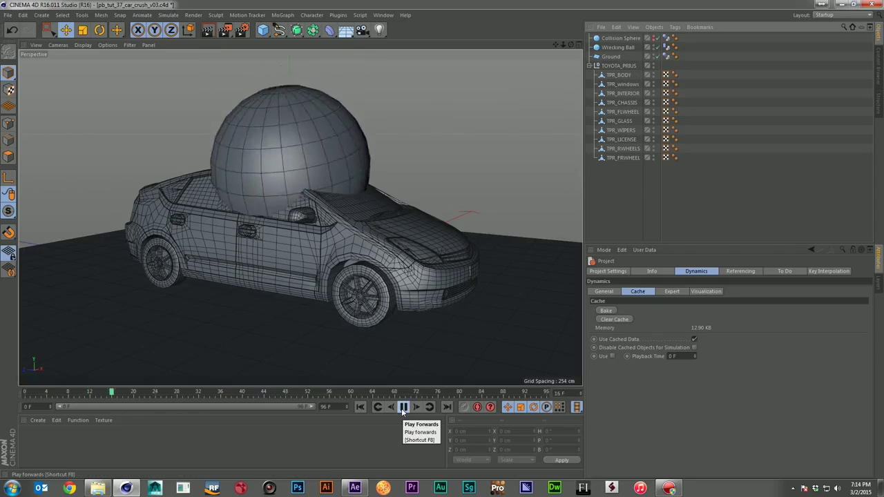
click(403, 407)
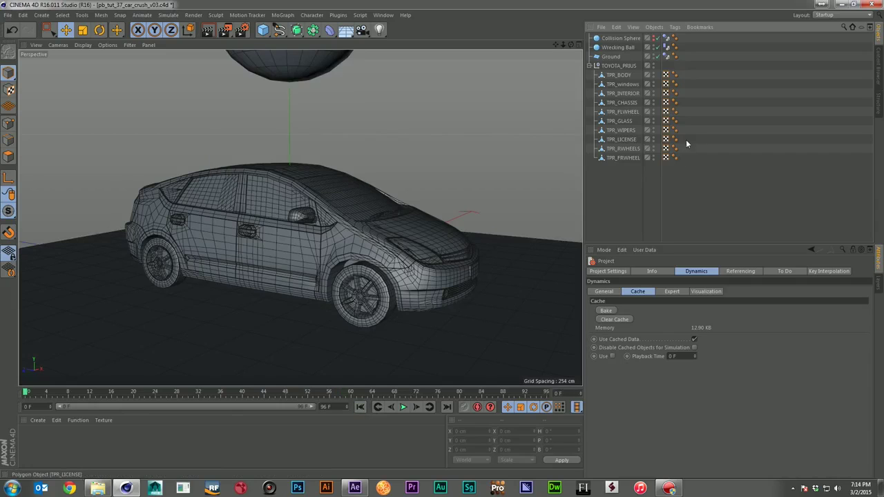
Add a Cloth tag to TPR_BODY, play the simulation to test the car body, and rewind to frame 0.
right_click(625, 75)
mouse_move(693, 168)
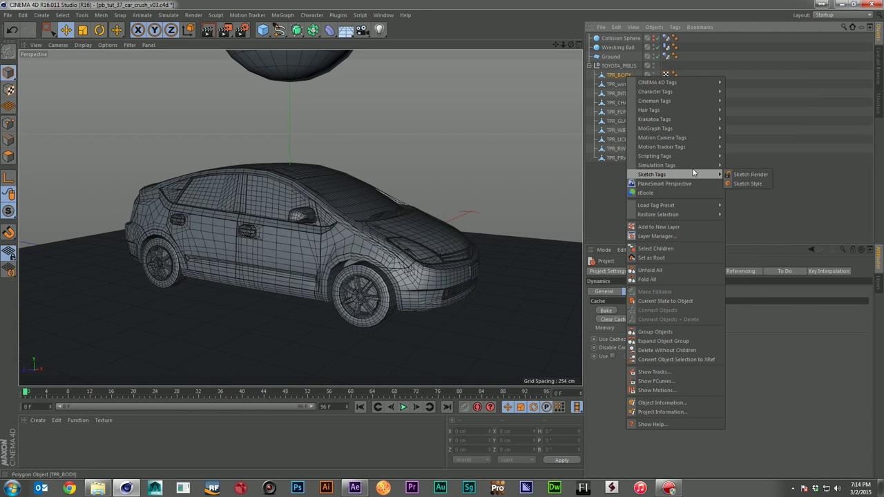
click(752, 220)
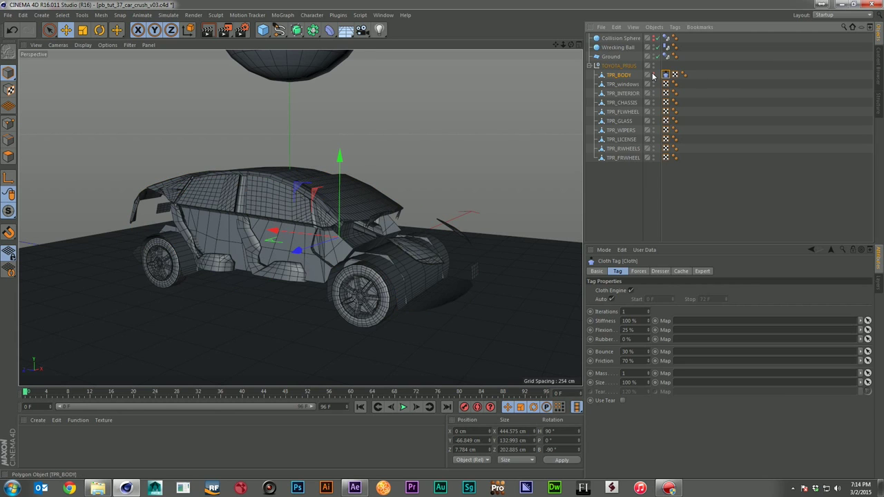
click(732, 164)
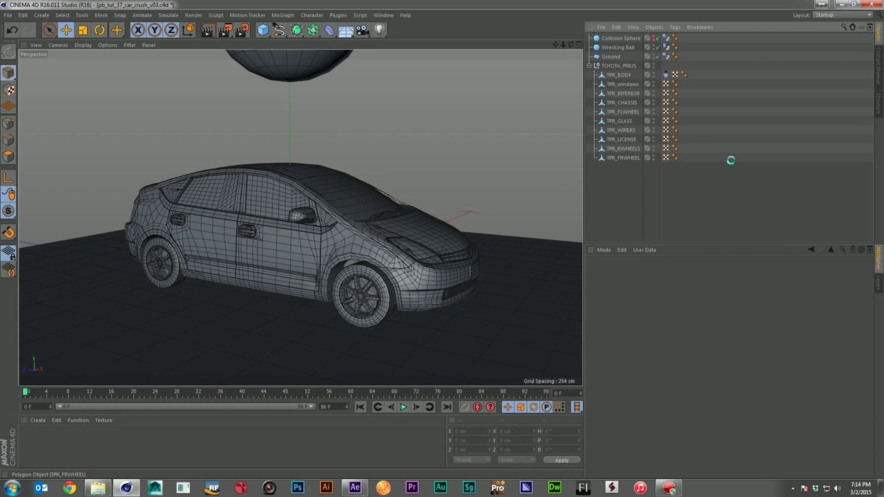
click(403, 408)
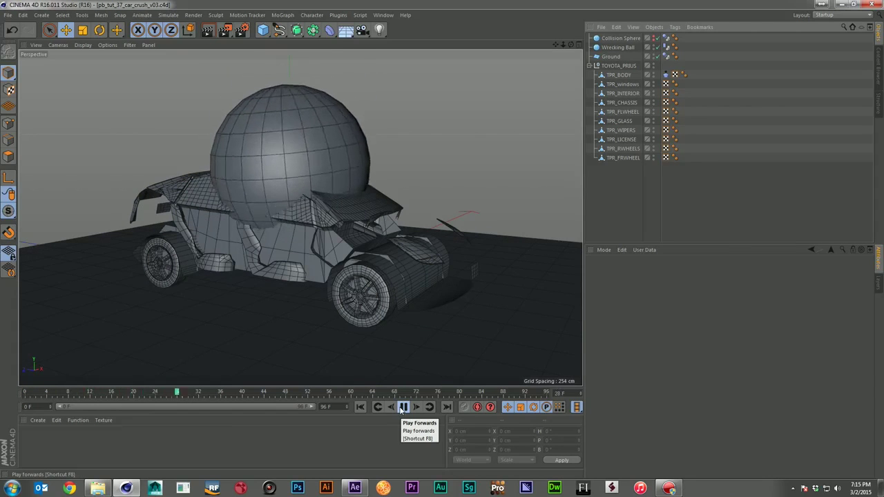
click(403, 408)
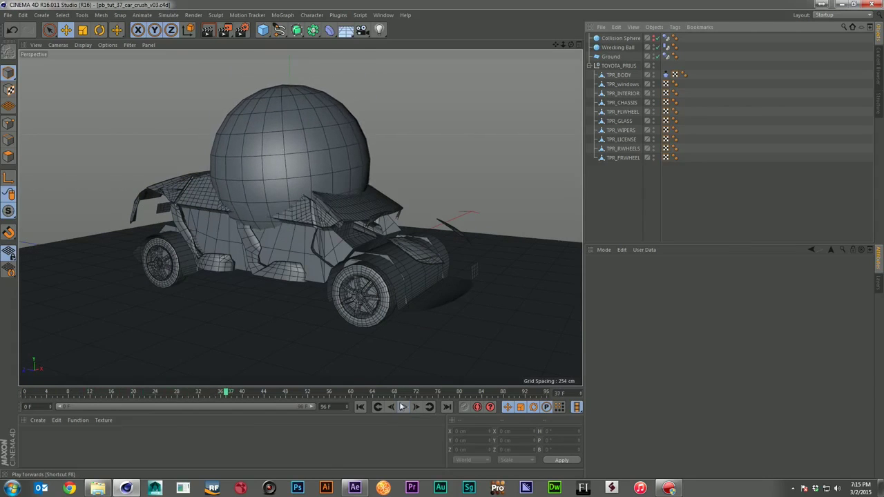
click(360, 407)
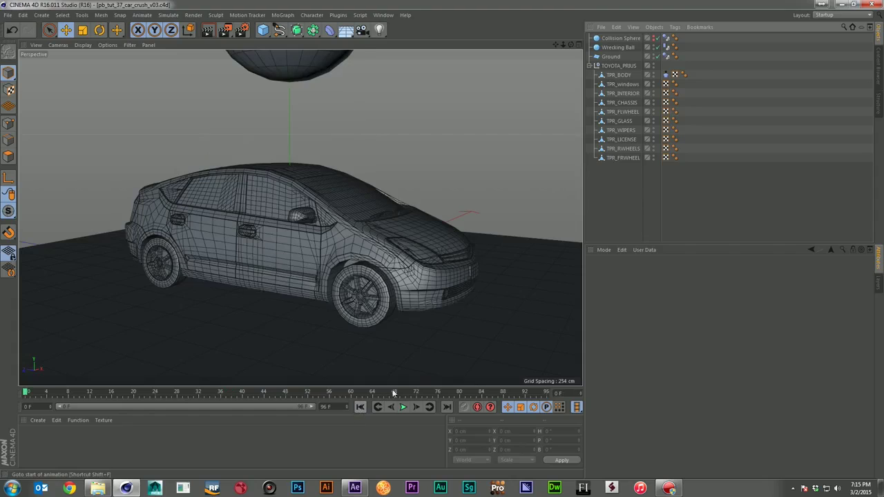
Add a Cloth Collider tag to the Ground, play the simulation to test it, and rewind.
right_click(614, 58)
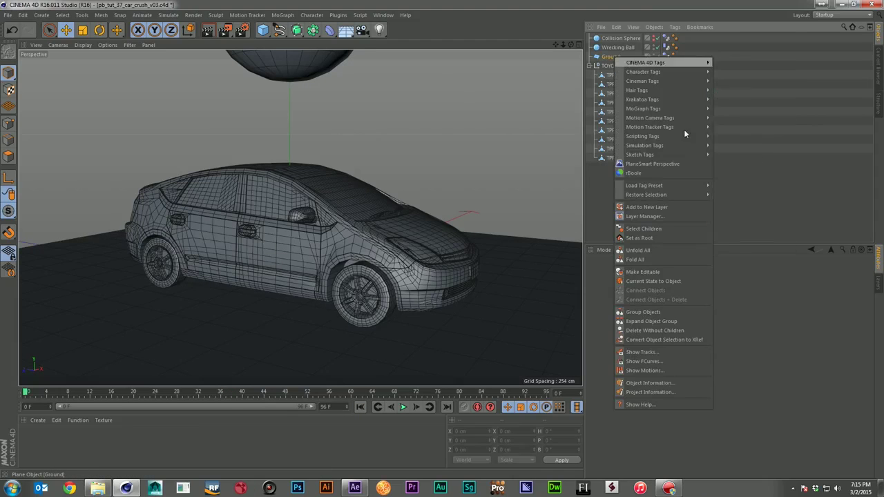
mouse_move(683, 145)
click(734, 194)
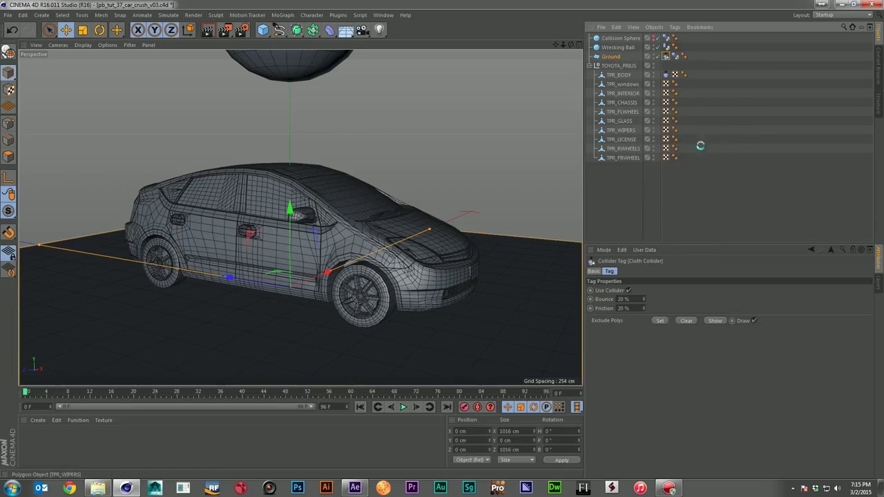
click(405, 408)
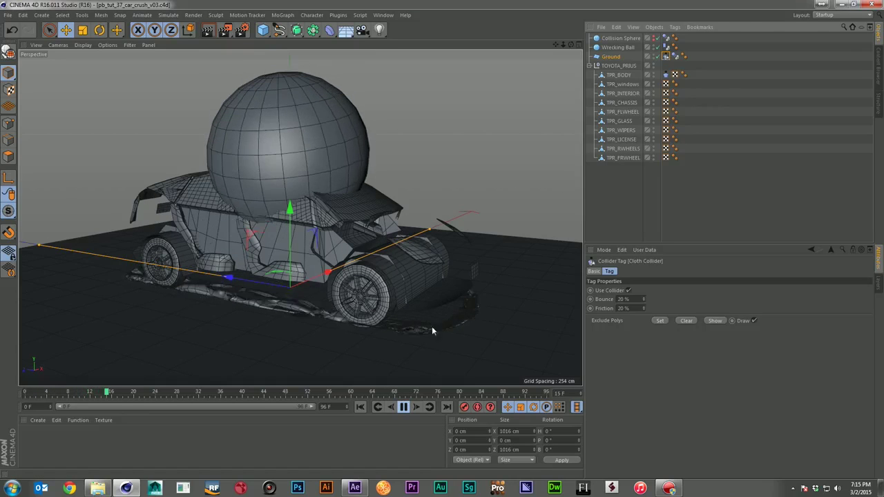
click(403, 407)
click(360, 408)
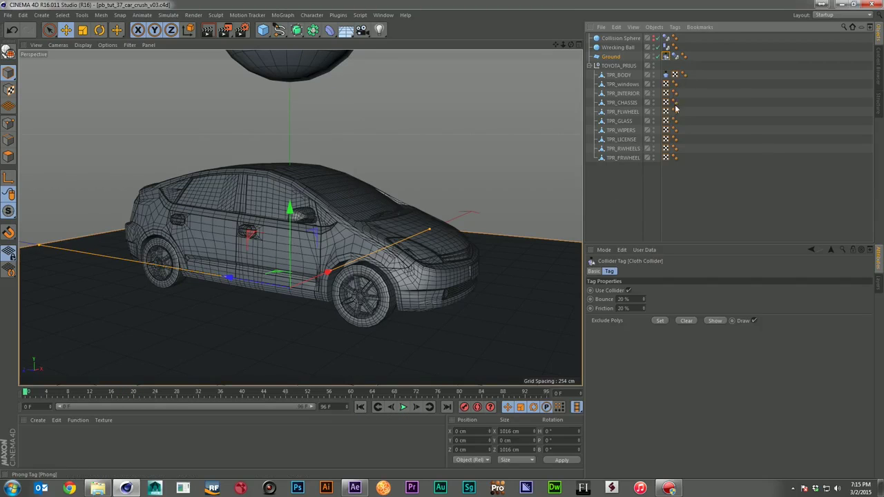
In the TPR_BODY cloth's forces, set Gravity and all wind settings to 0 and Global Drag to 50 %.
click(665, 74)
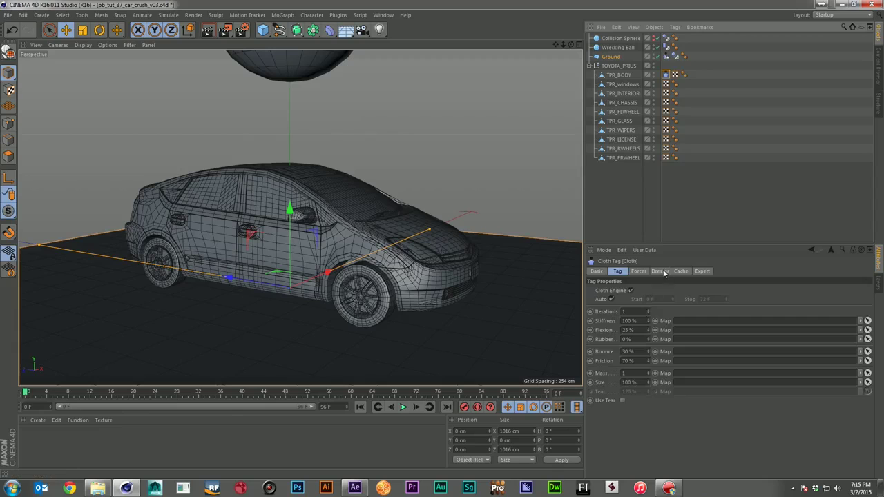
click(639, 271)
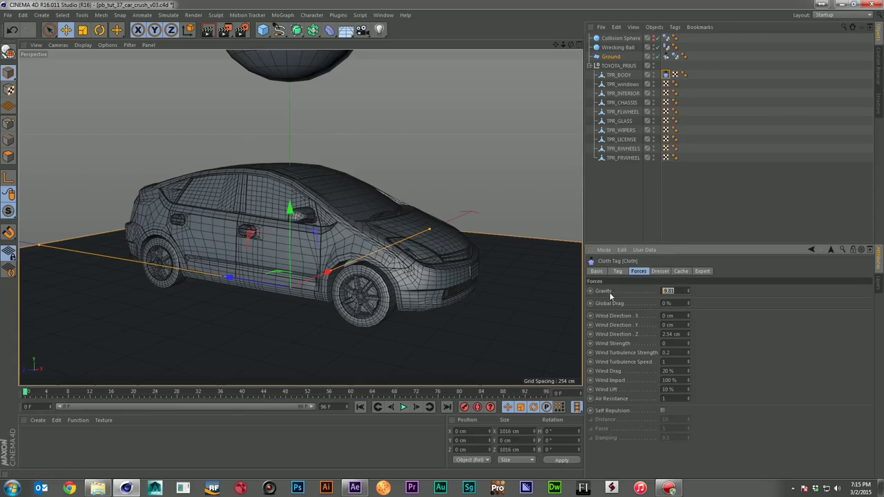
text(0)
key(Return)
text(0)
key(Return)
double_click(673, 370)
text(0)
key(Return)
text(50)
key(Return)
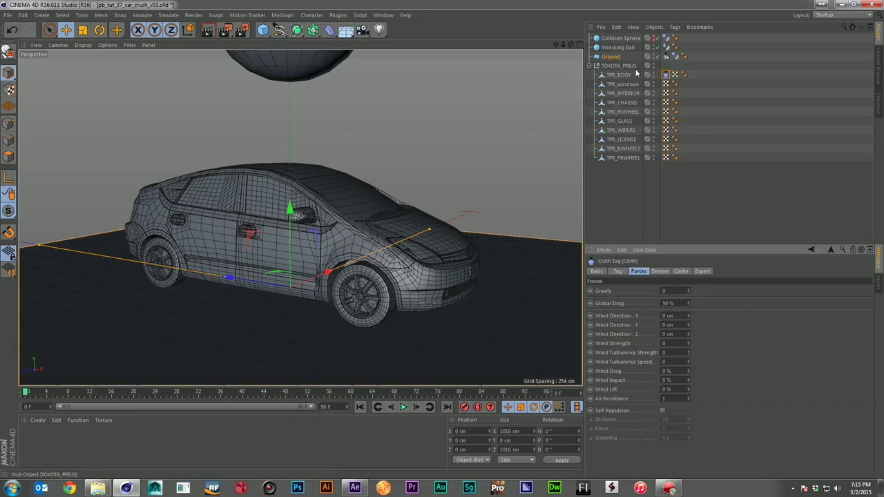
Play the simulation to check how the car body behaves with the new cloth forces, and rewind.
click(405, 407)
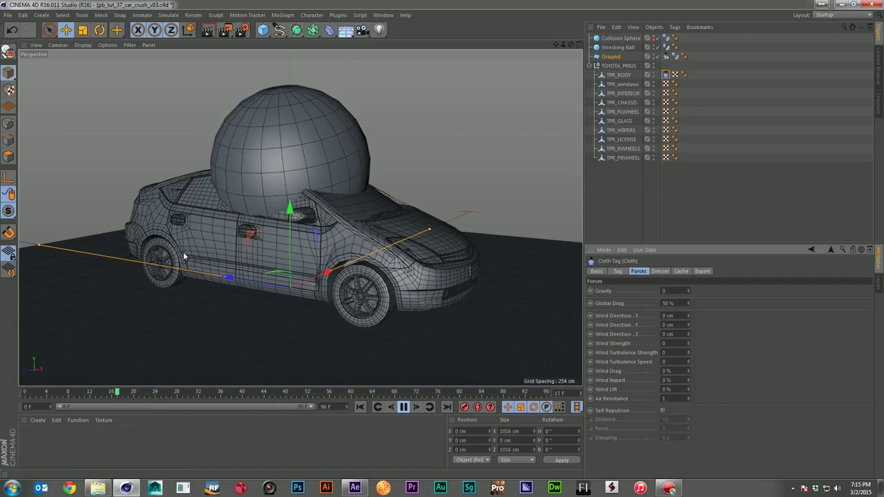
click(404, 407)
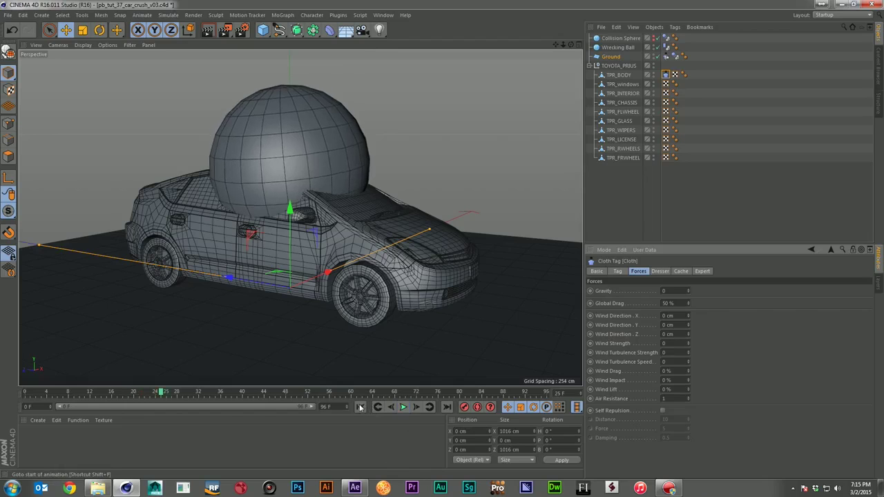
key(shift+f)
Add a Cloth Collider tag to the Wrecking Ball, save the project, and play the impact before rewinding.
right_click(627, 49)
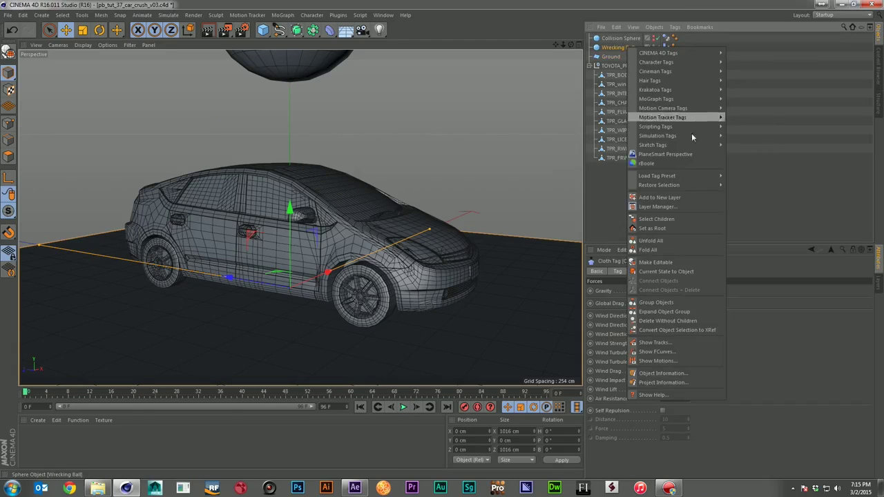
mouse_move(692, 136)
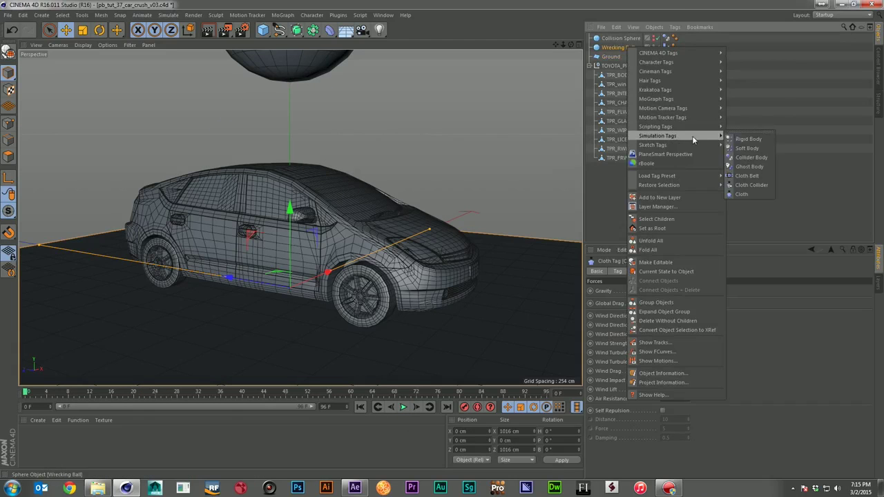
click(752, 186)
key(ctrl+s)
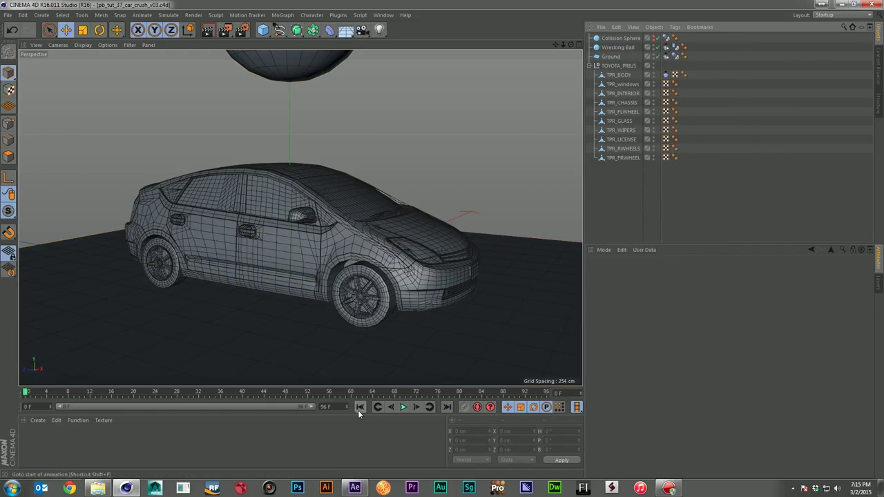
click(406, 408)
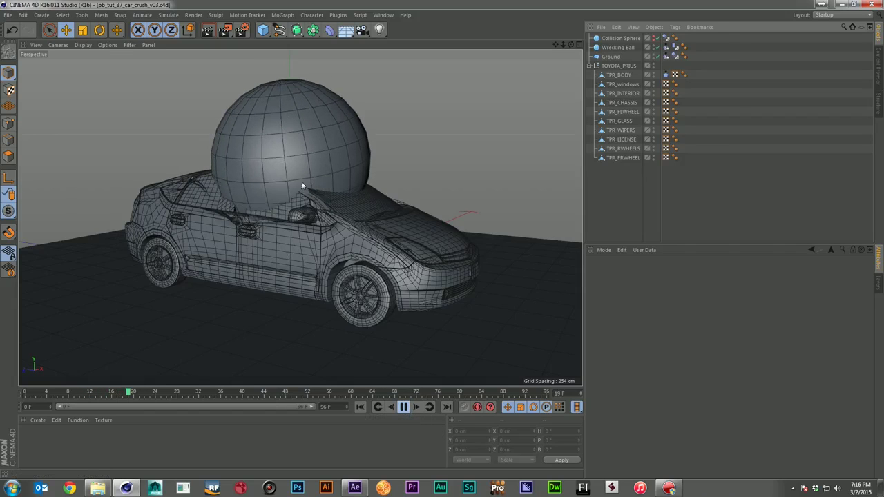
click(401, 408)
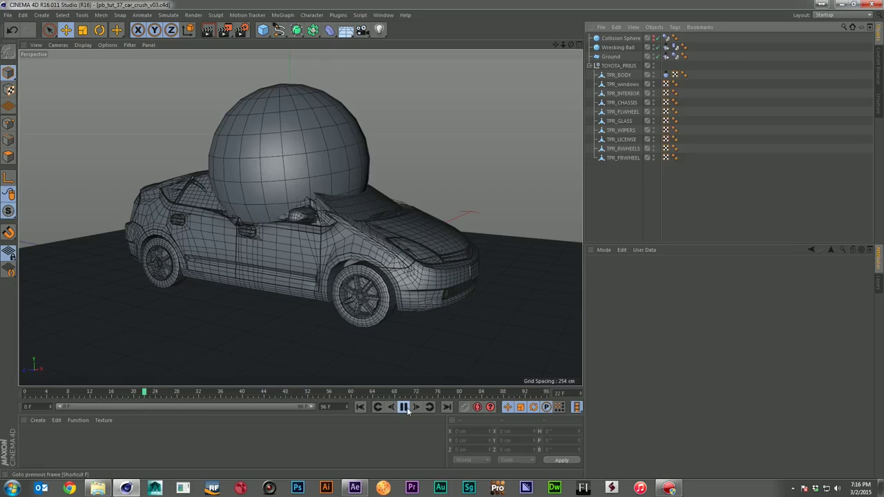
click(366, 409)
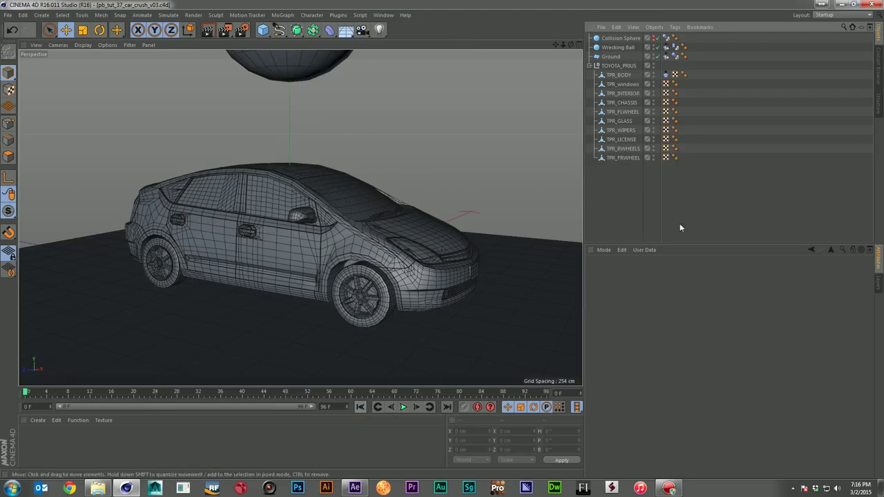
Move TPR_BODY out of the TOYOTA_PRIUS group and hide the group with the remaining car parts.
click(666, 74)
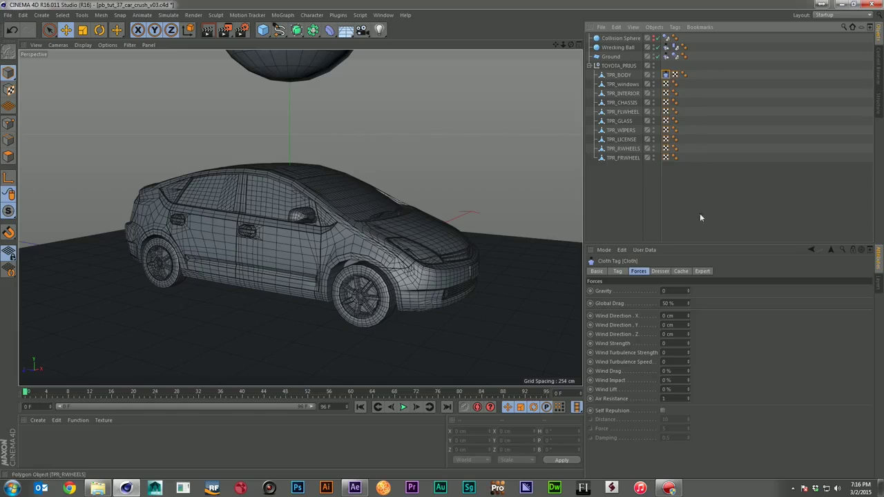
click(618, 271)
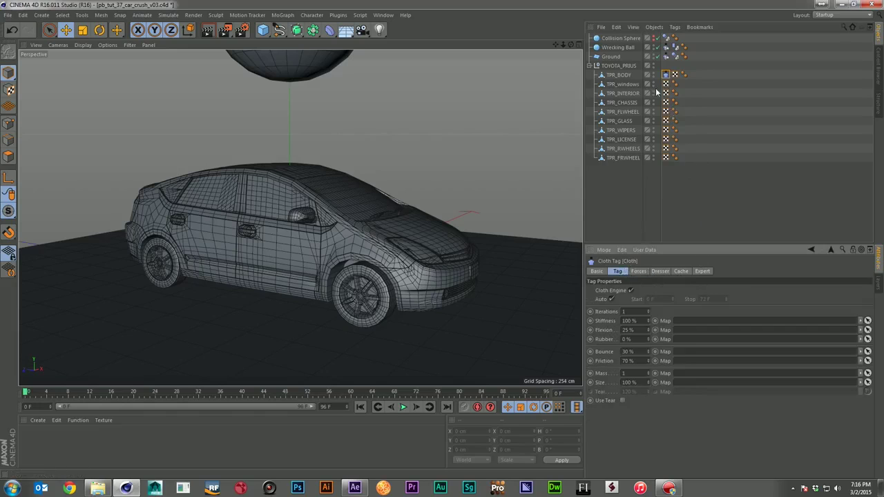
drag(624, 75, 617, 64)
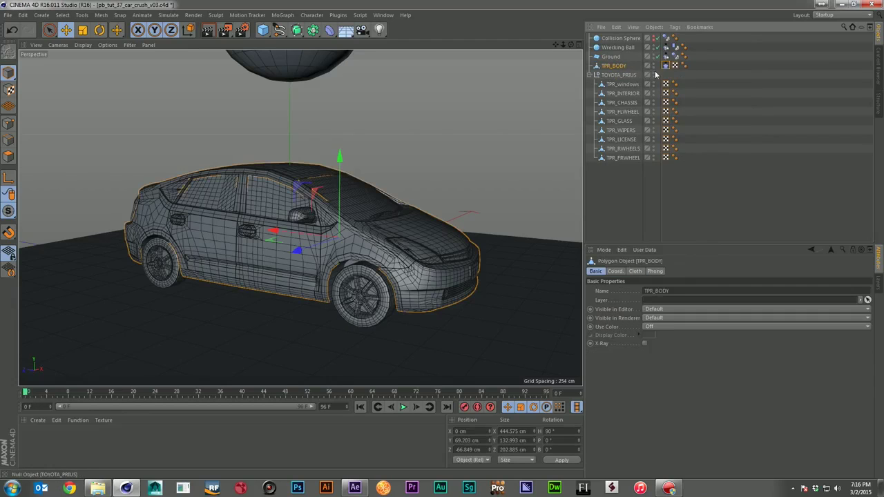
double_click(654, 73)
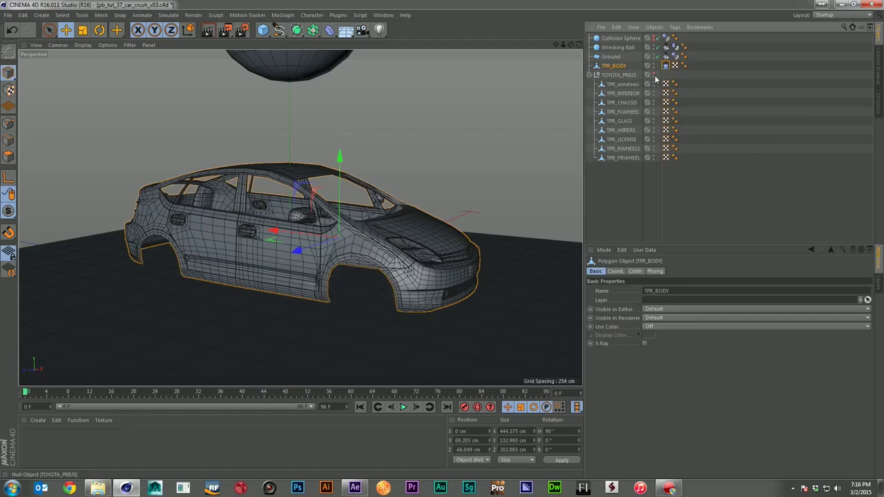
click(736, 107)
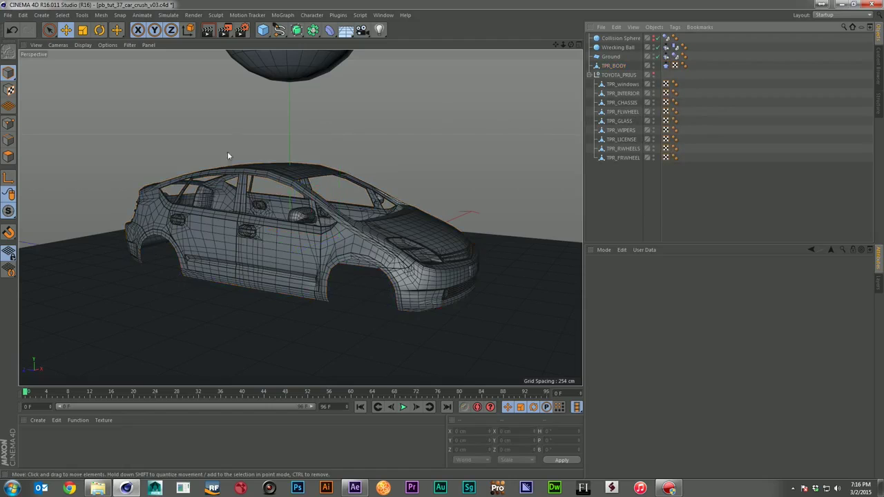
Set the TPR_BODY cloth's Flexion to 5 % and its Bounce and Friction to 0 %, and test the crush in playback.
click(665, 66)
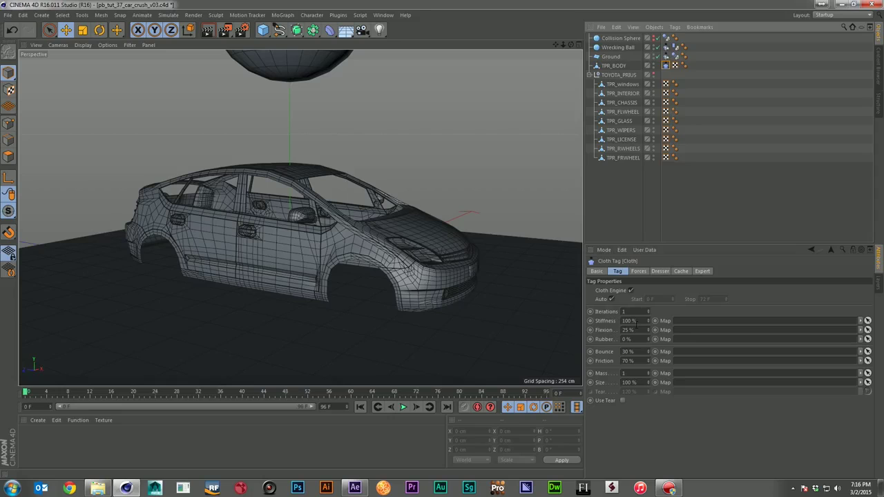
click(629, 330)
text(5)
key(Tab)
key(Tab)
text(0)
key(Return)
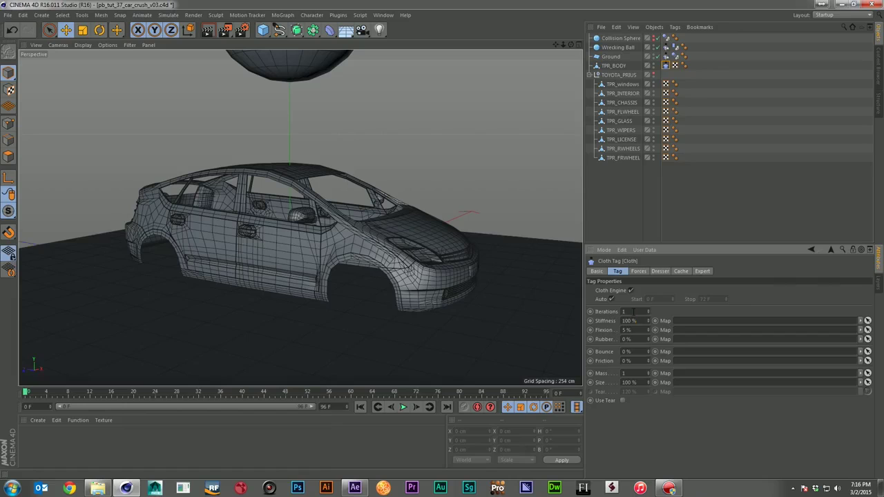
click(404, 407)
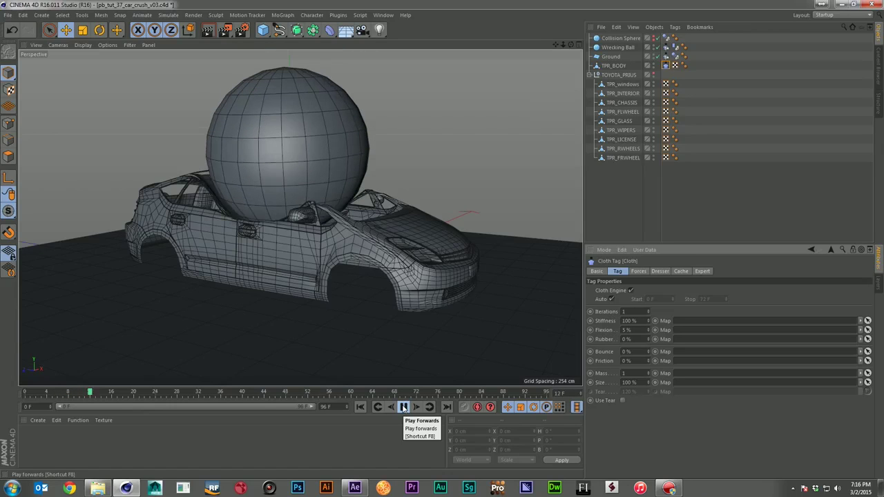
click(362, 408)
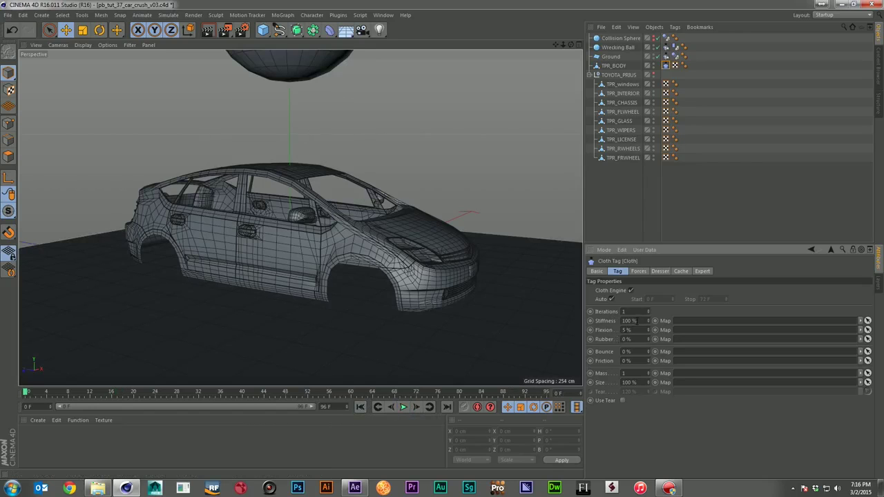
Set the cloth's Stiffness to 75 %, test it in playback, rewind, and raise Iterations to 10.
click(630, 320)
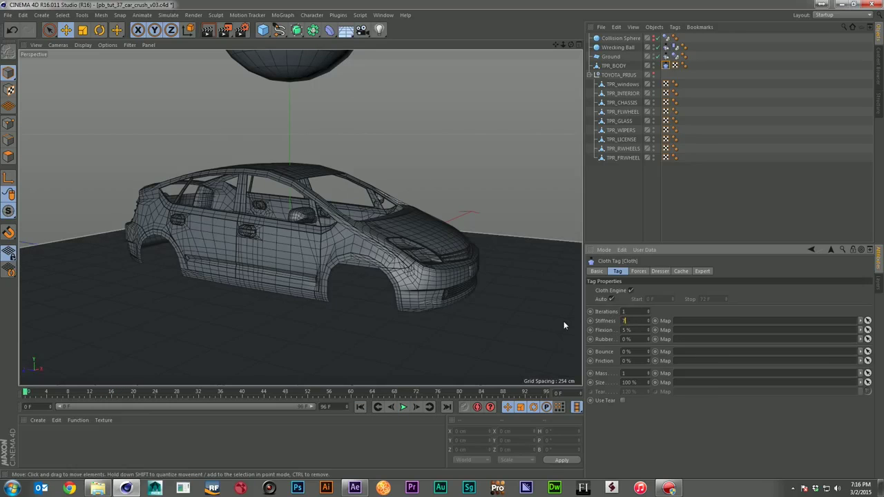
click(403, 407)
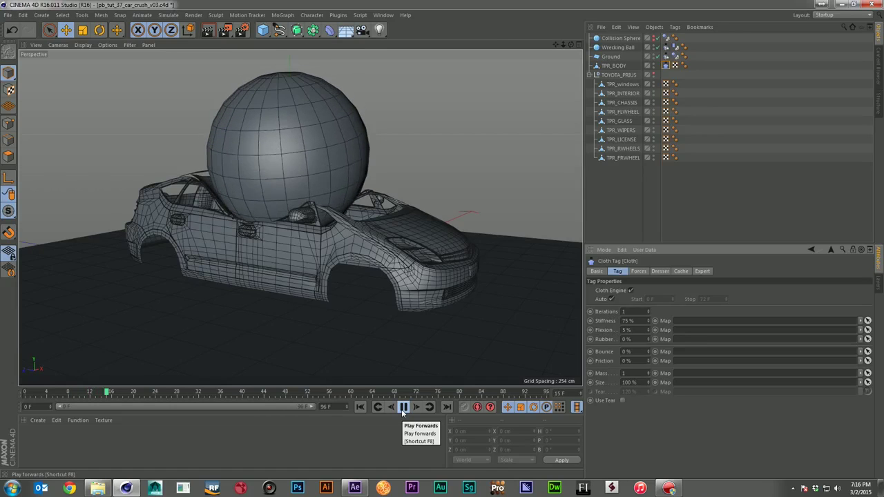
click(360, 407)
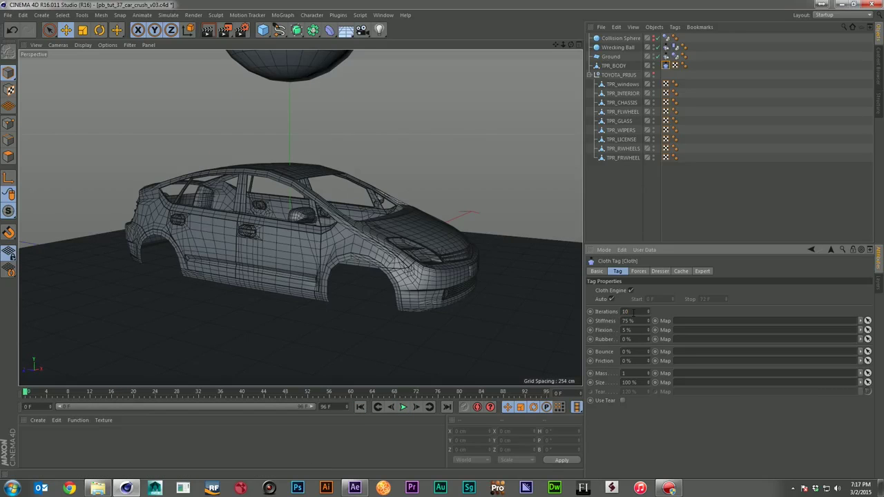
Play the crush with the raised iteration count, rewind, and increase the cloth's Iterations to 50.
click(404, 408)
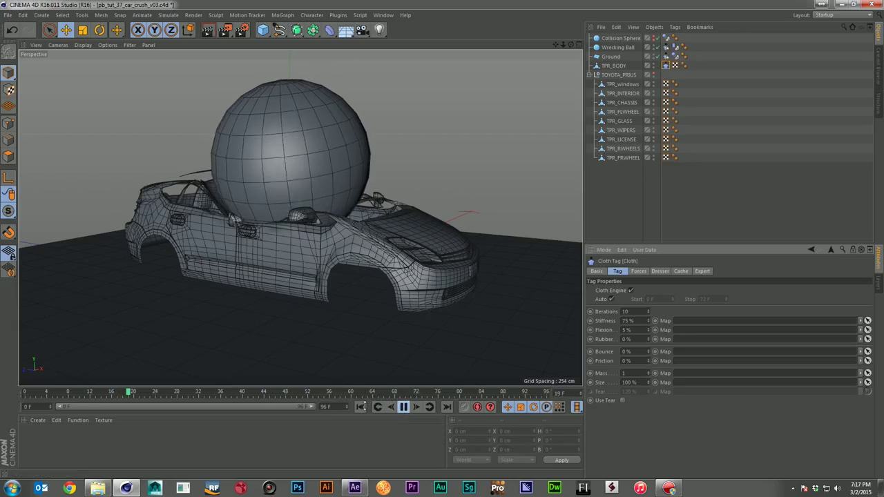
click(410, 408)
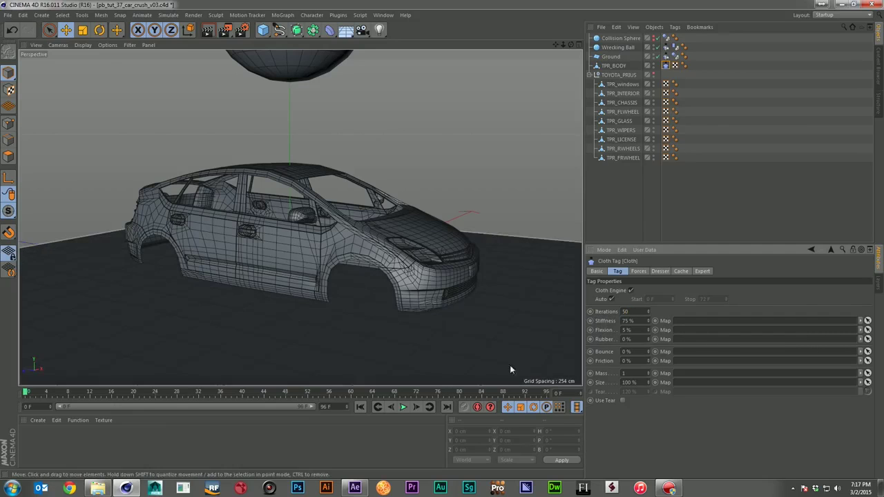
Play the crush with the cloth's Iterations at 50, stop the playback, and return to the first frame.
click(404, 408)
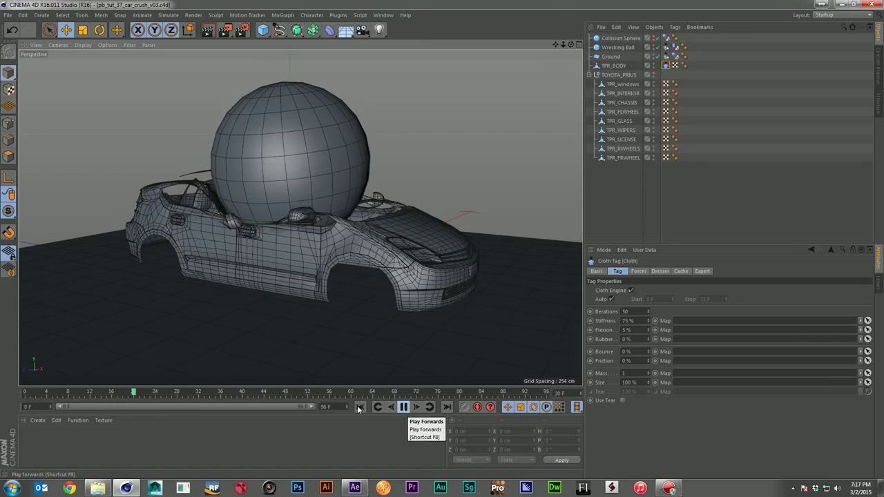
key(F8)
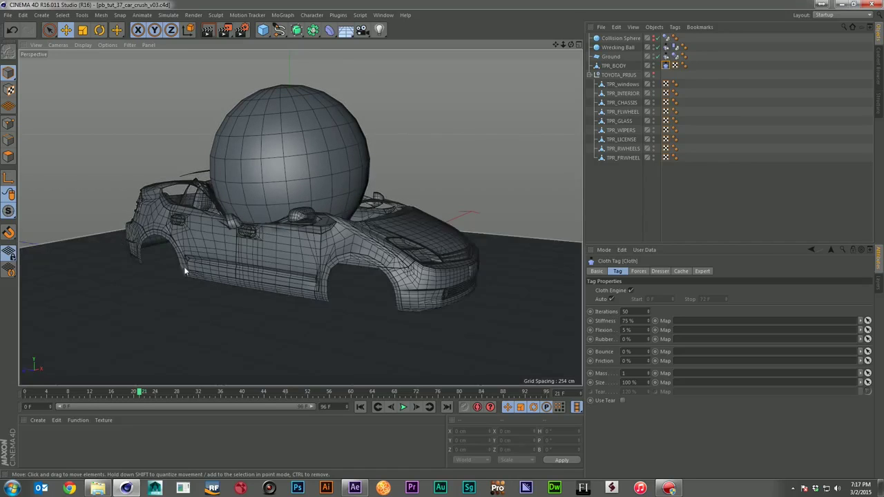
click(360, 407)
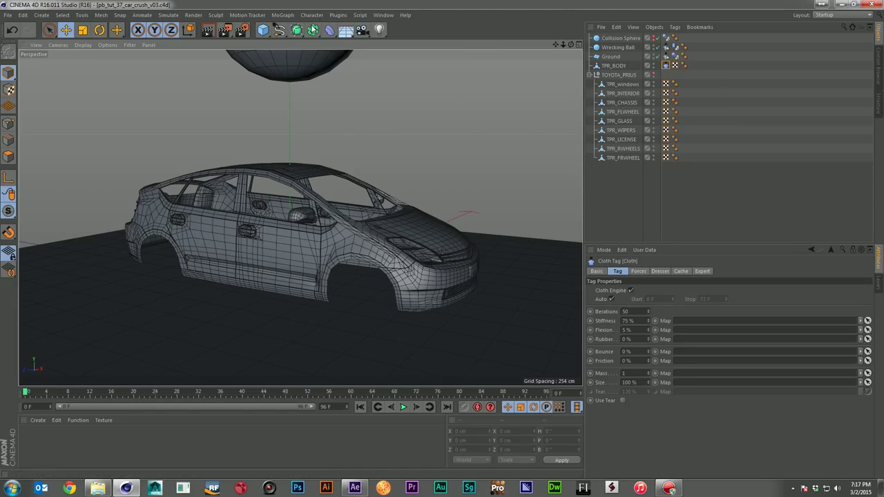
Add an Attractor particle object and raise it to about 81 cm in Y inside the car body.
click(168, 15)
mouse_move(183, 50)
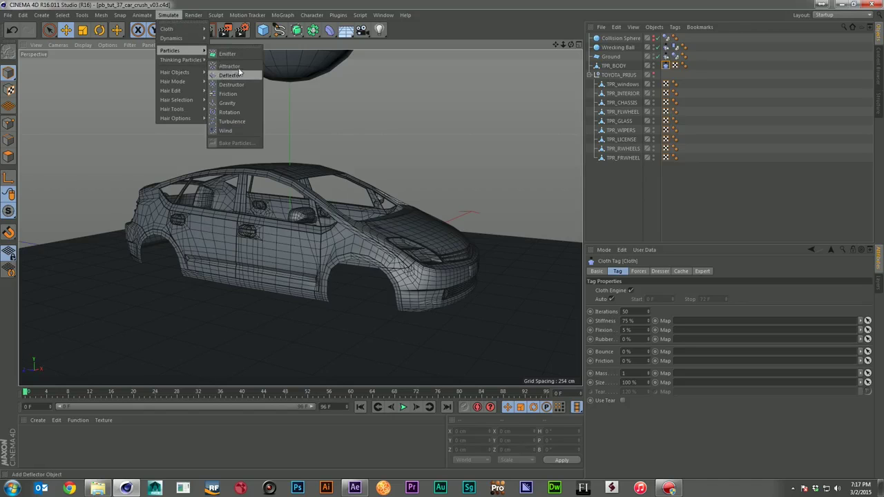
click(229, 65)
drag(291, 181, 293, 148)
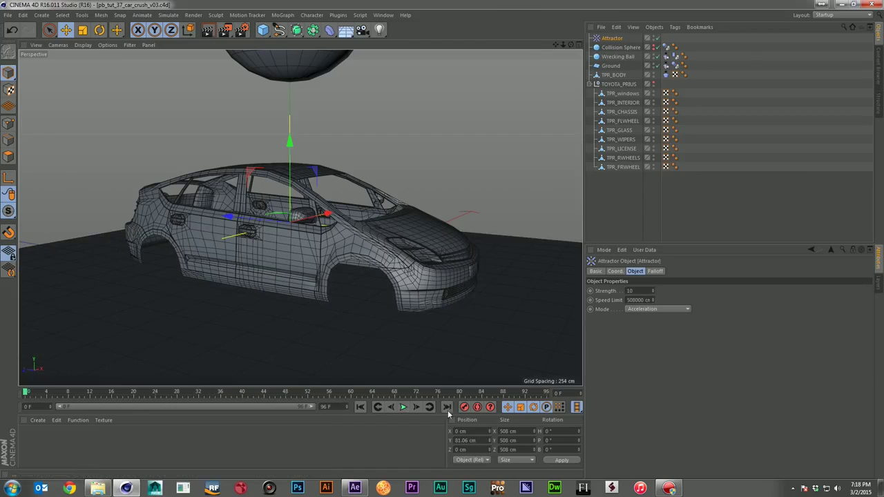
Play up to the impact, go back to frame 7, and keyframe the Attractor's Strength at 0.
click(403, 407)
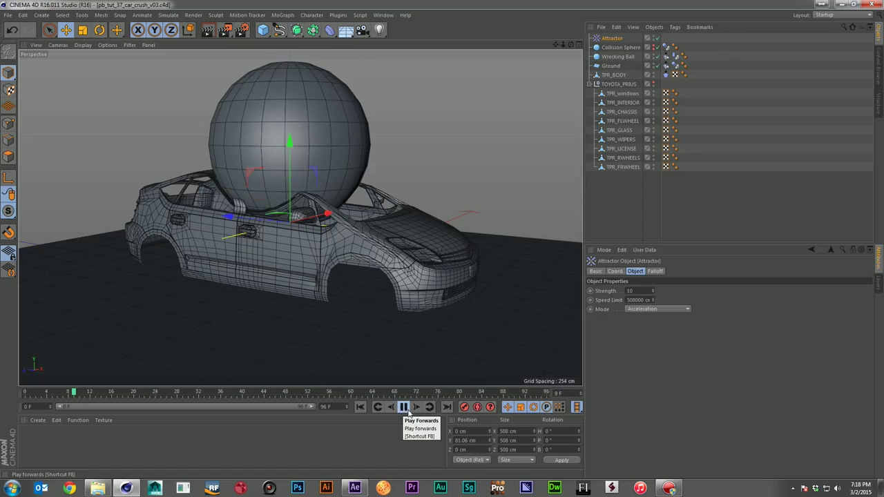
click(404, 408)
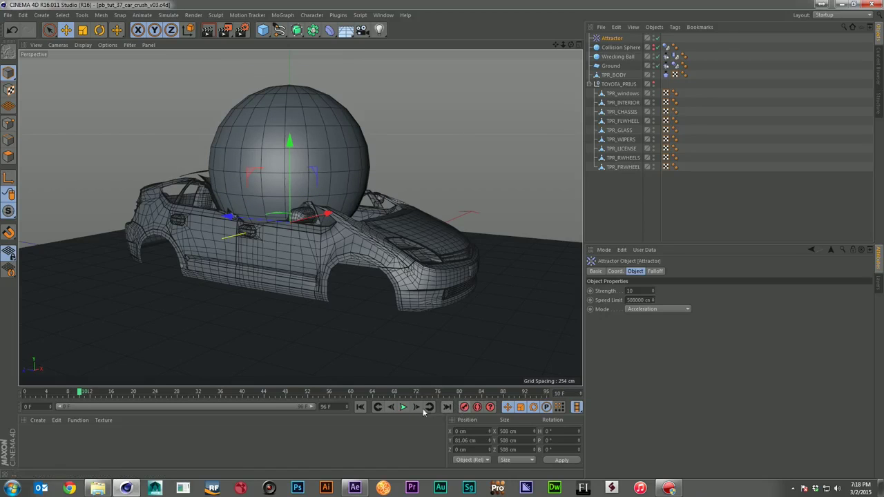
click(391, 408)
click(391, 408)
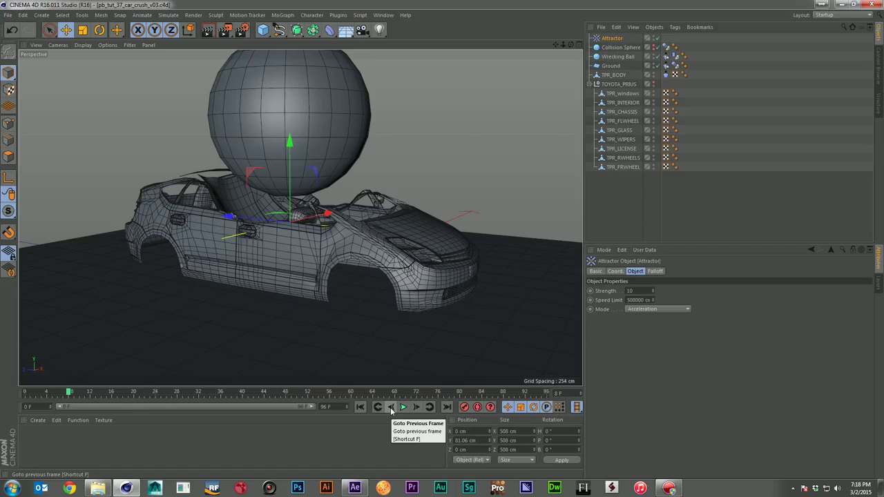
click(390, 408)
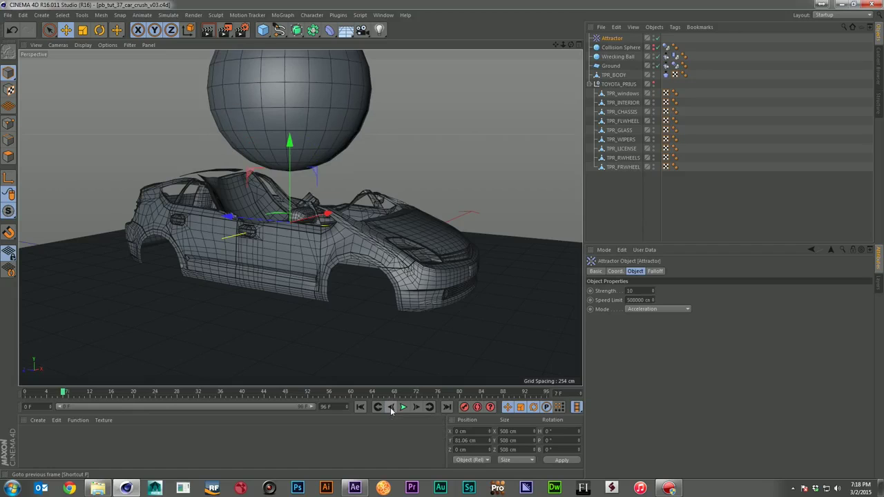
click(637, 293)
text(0)
key(Return)
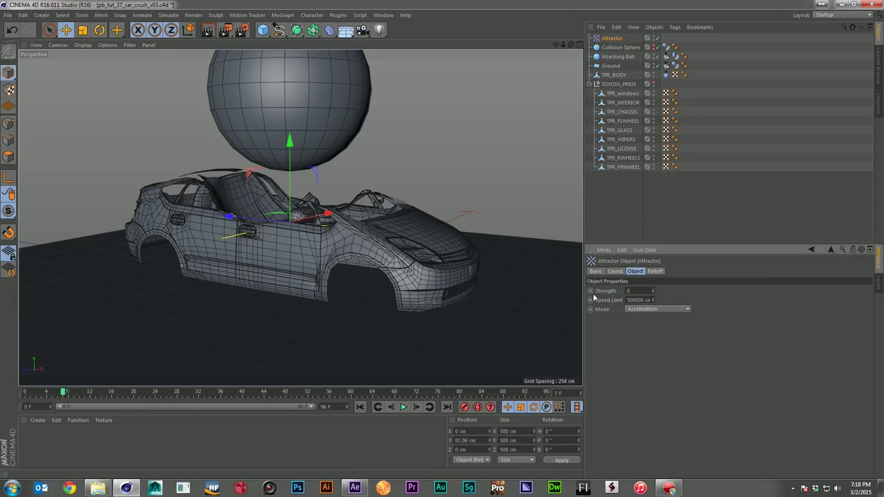
click(590, 290)
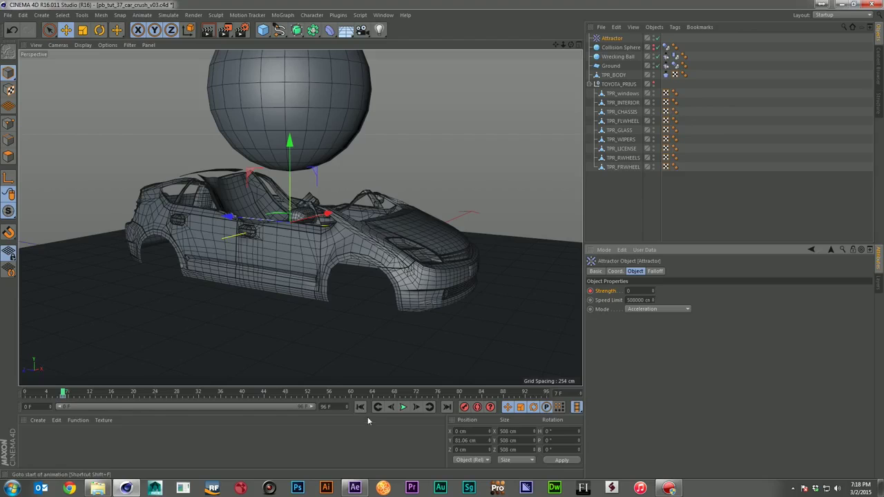
Keyframe the Attractor's Strength at -1000 on frame 8 and at 0 on frame 12.
click(416, 407)
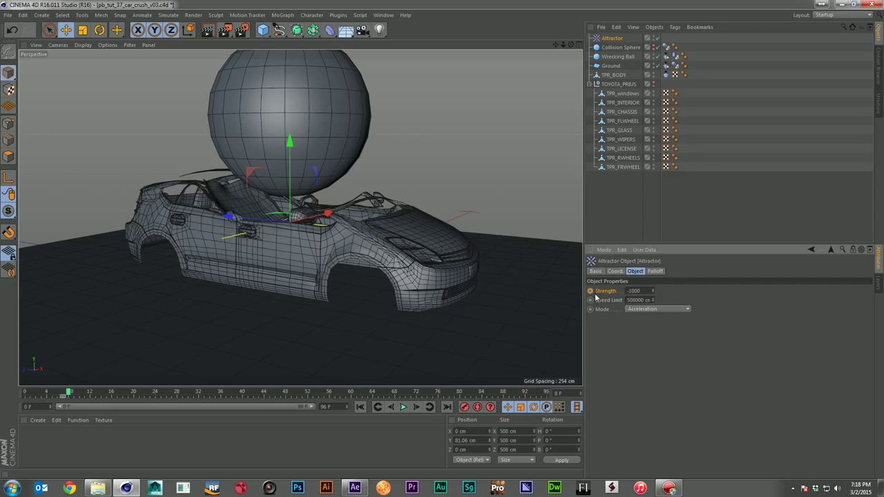
click(417, 407)
click(417, 407)
click(416, 407)
click(416, 407)
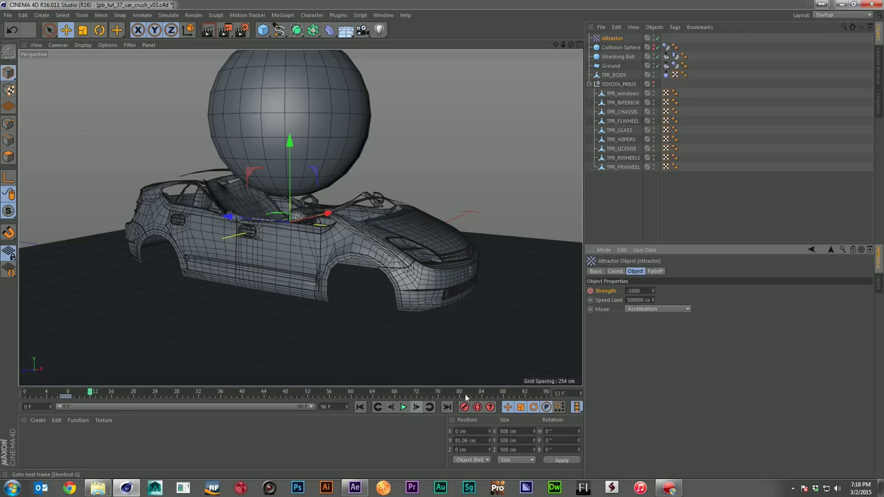
right_click(652, 291)
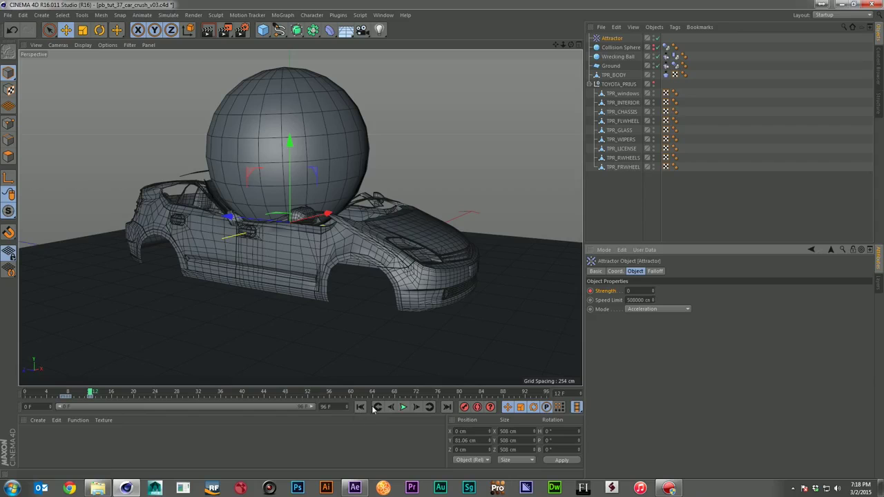
Keyframe the Attractor's Strength at 250 on frame 14 and at 0 on frame 16.
click(417, 407)
click(416, 407)
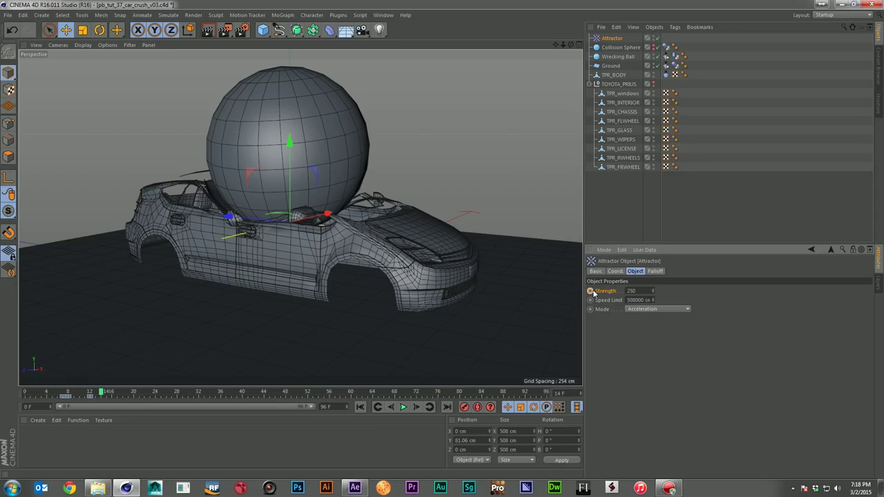
click(416, 407)
click(417, 407)
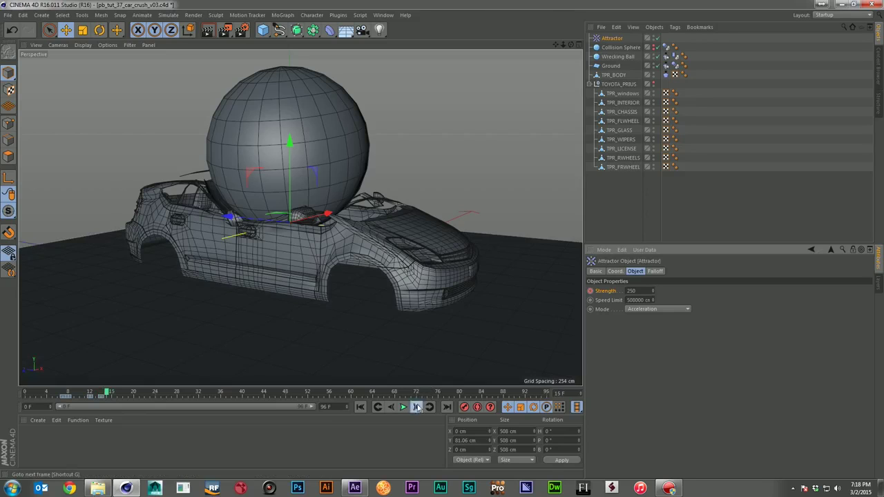
double_click(632, 291)
text(0)
key(Return)
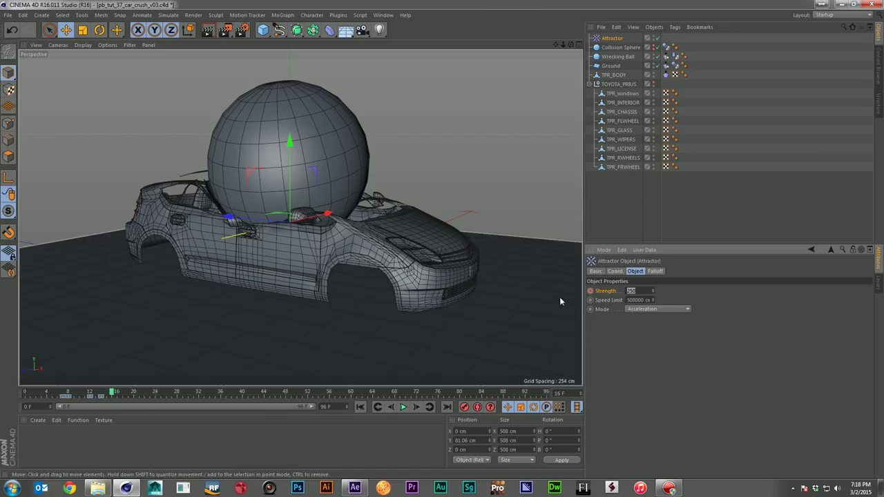
click(590, 291)
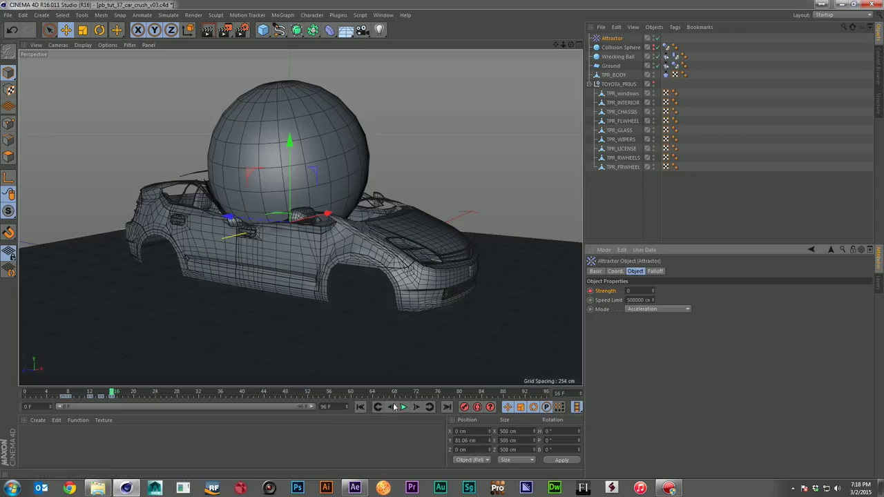
Rewind to the first frame and add the Attractor to the Include list of TPR_BODY's cloth Expert settings.
key(shift+f)
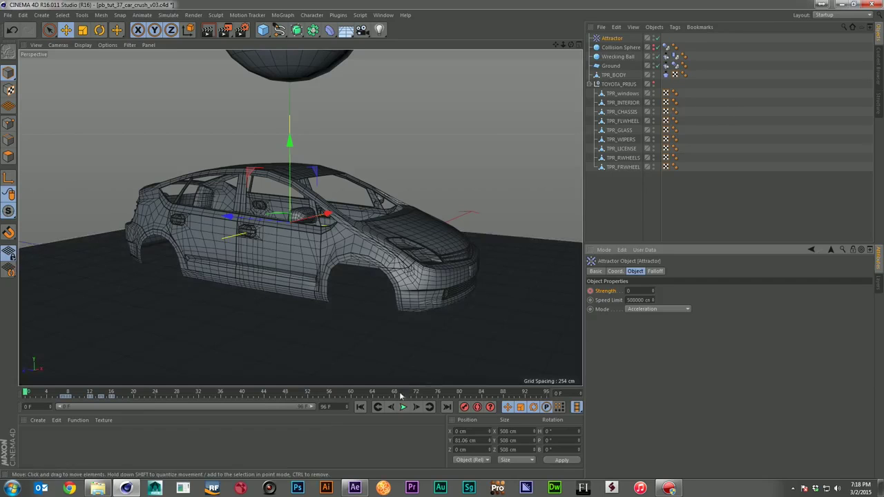
click(666, 74)
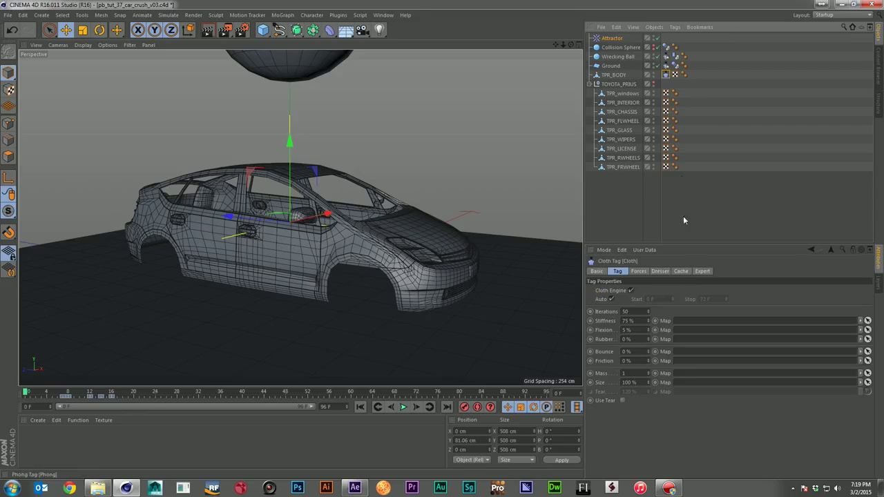
click(701, 272)
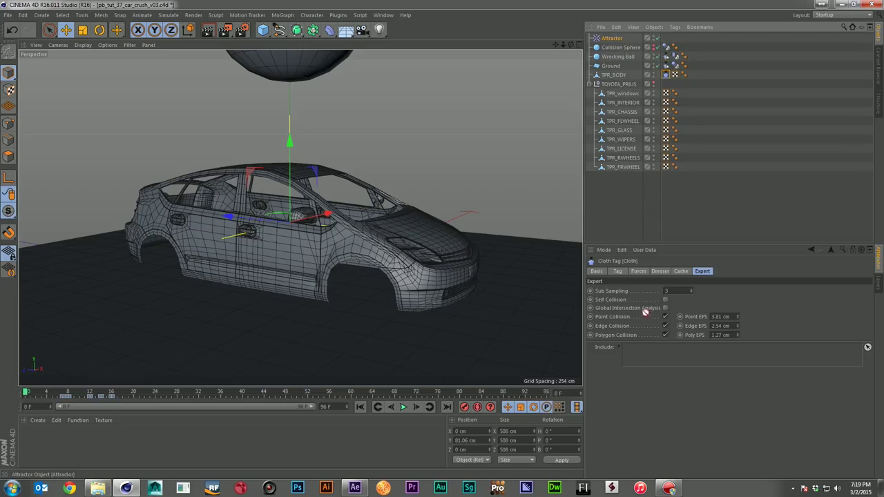
drag(640, 358, 641, 362)
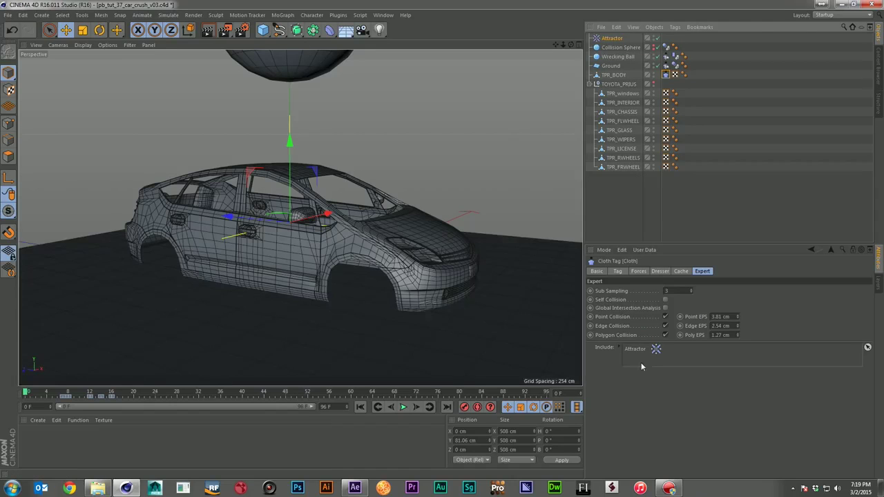
Play the crush with the Attractor, render a 960x540 software preview at 30 fps, review it, and close the viewer.
click(404, 407)
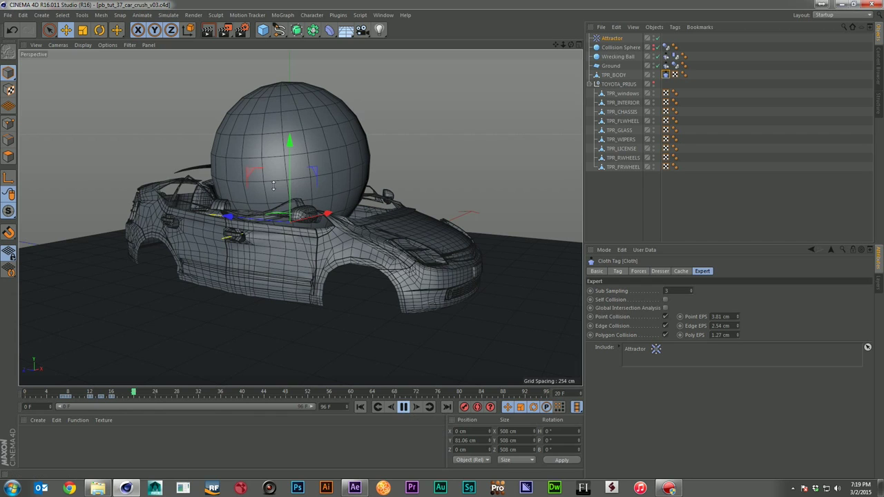
click(225, 30)
click(301, 114)
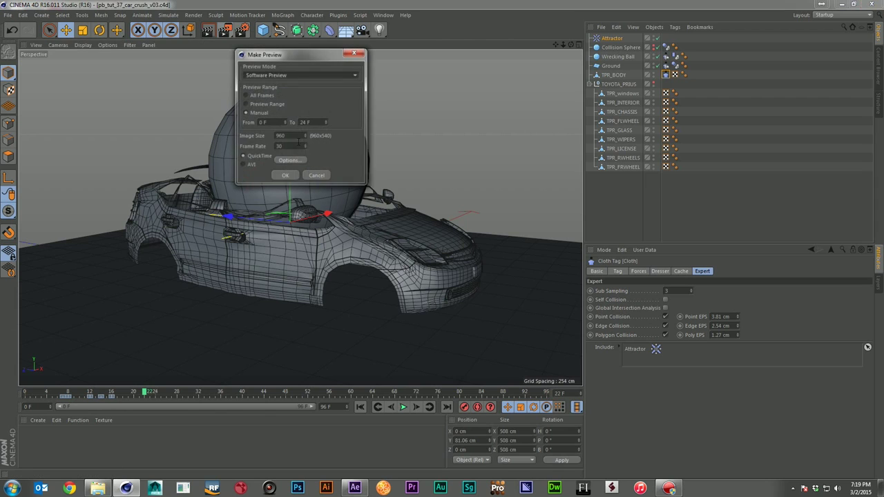
click(285, 176)
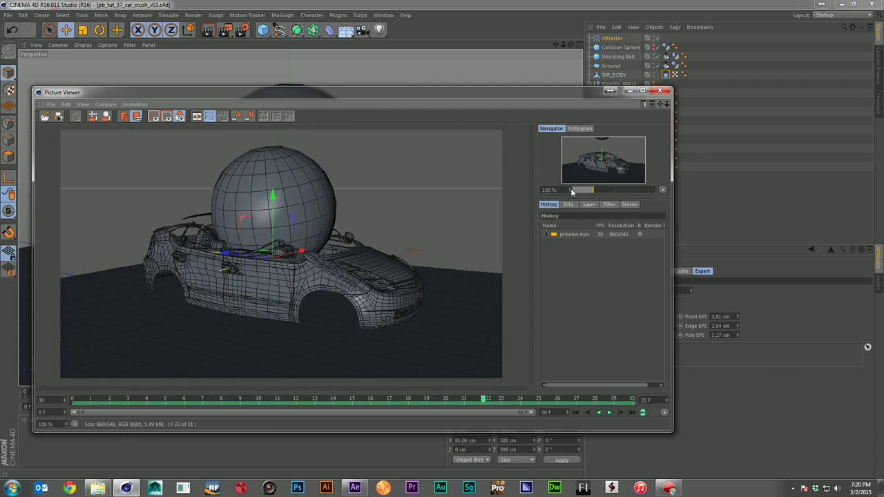
click(658, 91)
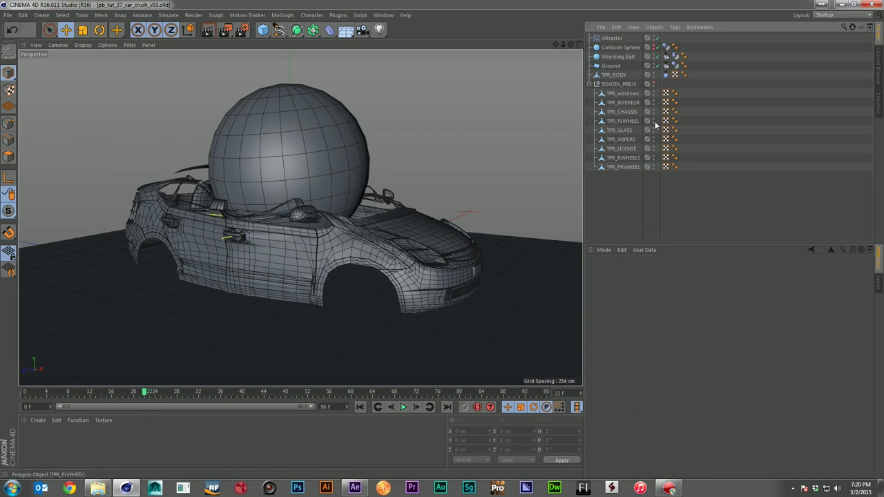
Unhide the TOYOTA_PRIUS group and move TPR_BODY back into it as its first child.
click(653, 84)
click(654, 84)
drag(613, 74, 623, 84)
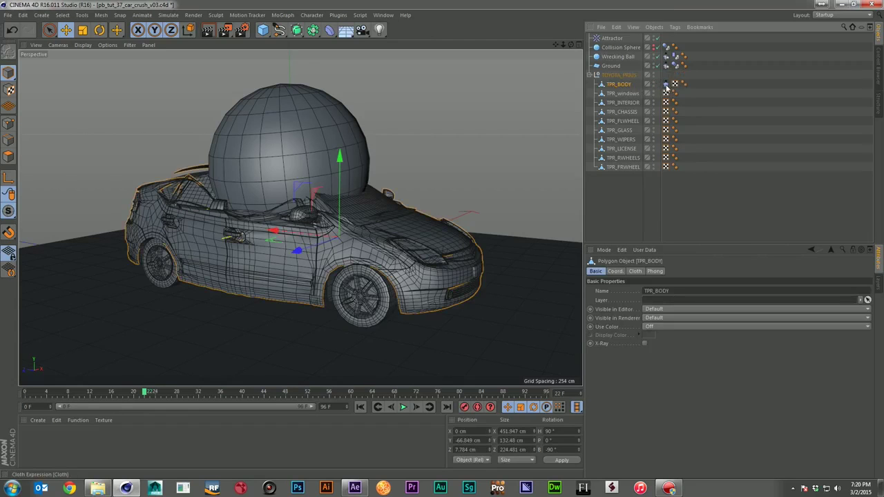
Copy TPR_BODY's cloth tag to TPR_windows and TPR_INTERIOR, save the scene, and return to the first frame.
click(666, 93)
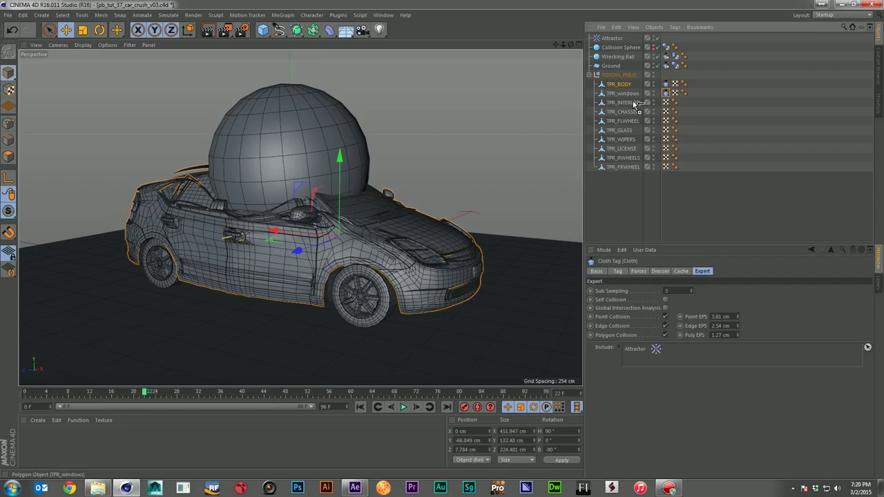
click(733, 134)
key(ctrl+s)
click(360, 406)
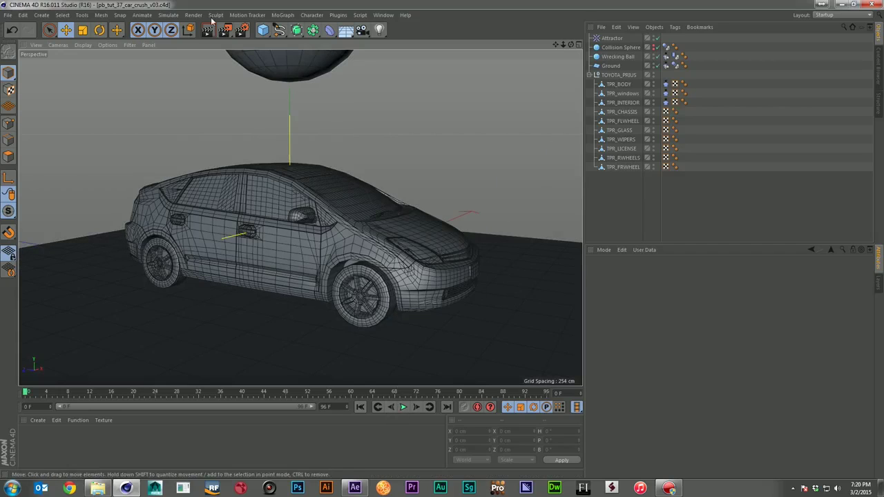
Render a 960x540 software preview of the whole car being crushed, review it, and close the viewer.
drag(225, 30, 294, 113)
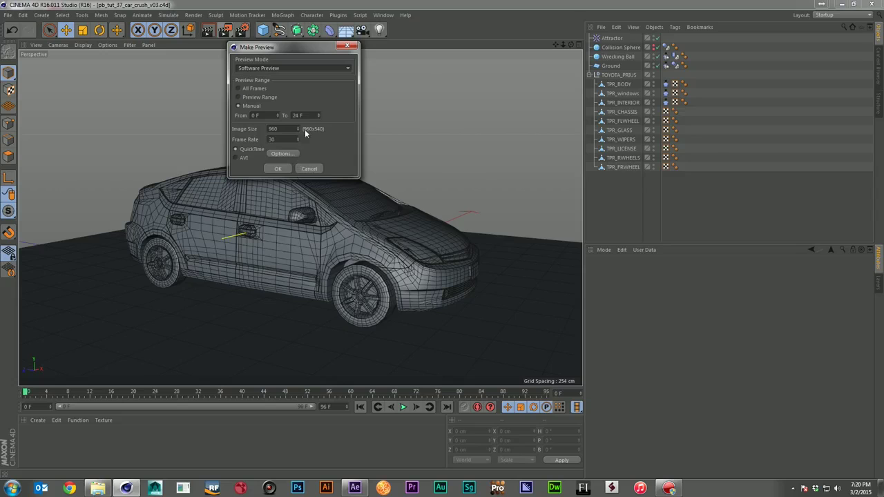
click(278, 169)
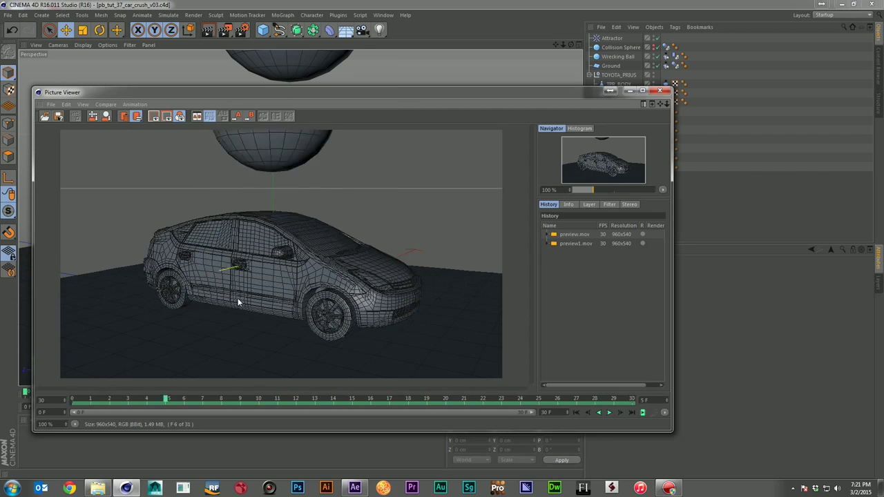
click(660, 91)
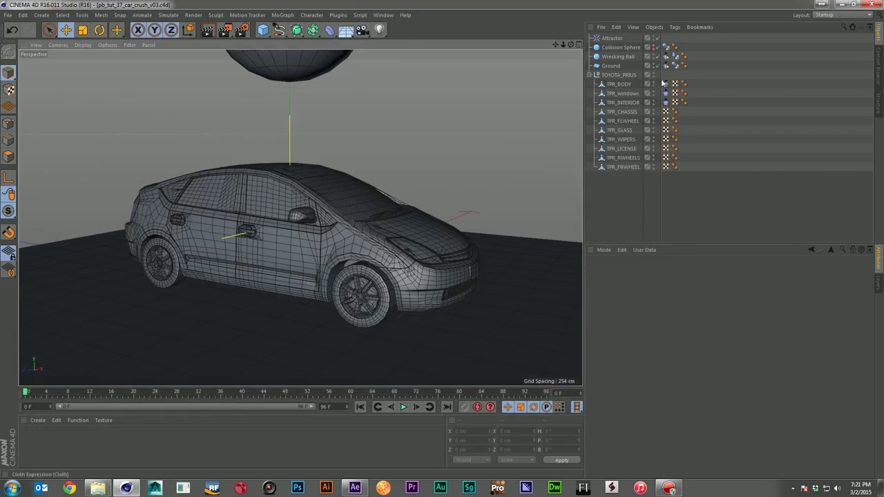
Change the Attractor's Strength keyframe at frame 8 to -700.
click(614, 38)
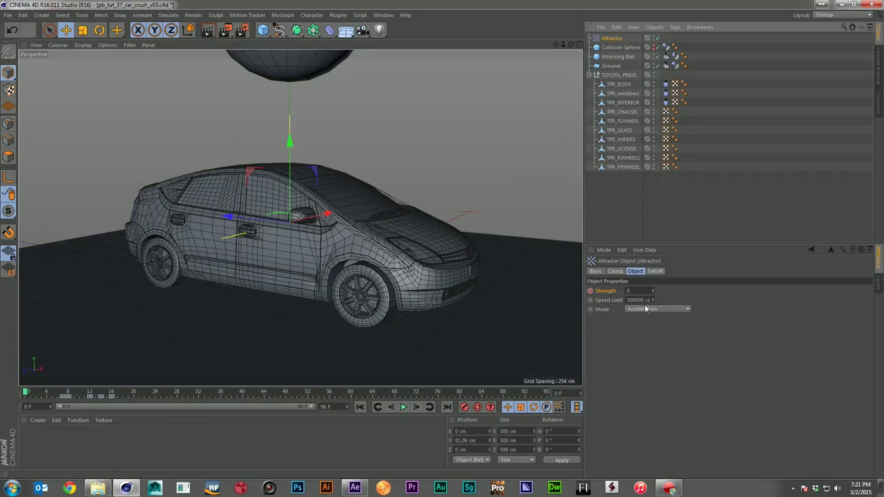
click(69, 393)
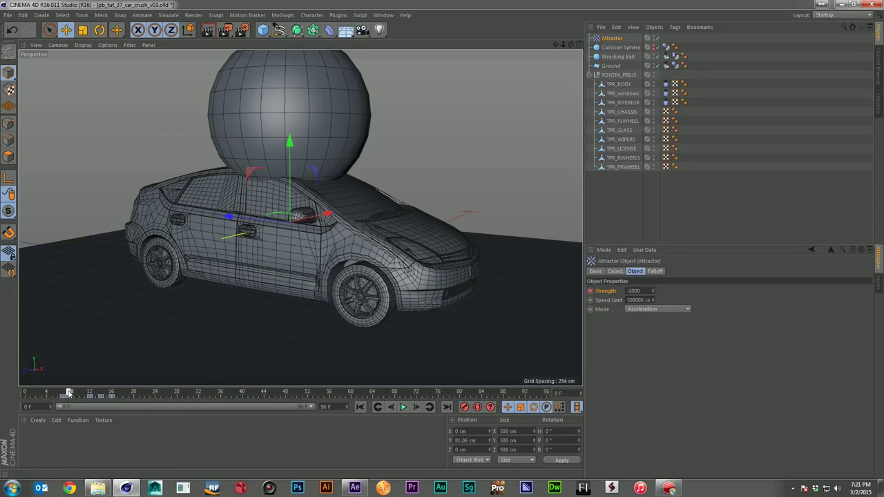
click(632, 290)
text(-)
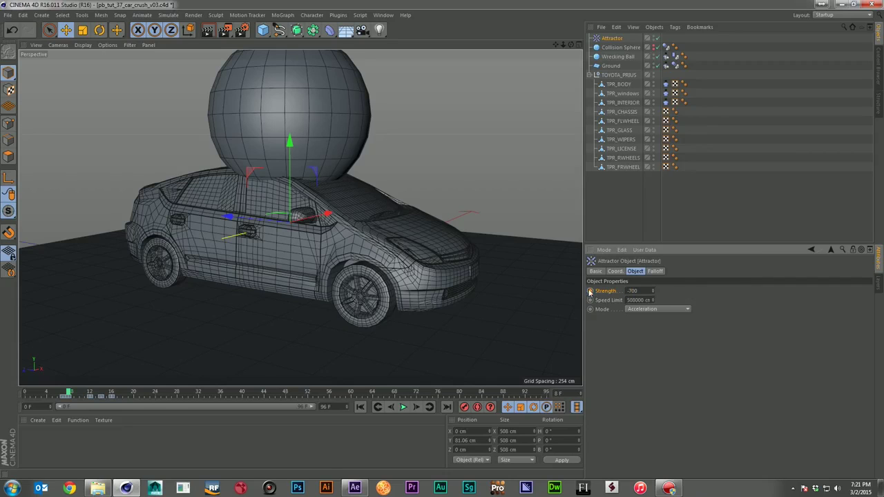
Play the crush from the first frame to check the reduced Attractor strength, and rewind to the start.
click(362, 407)
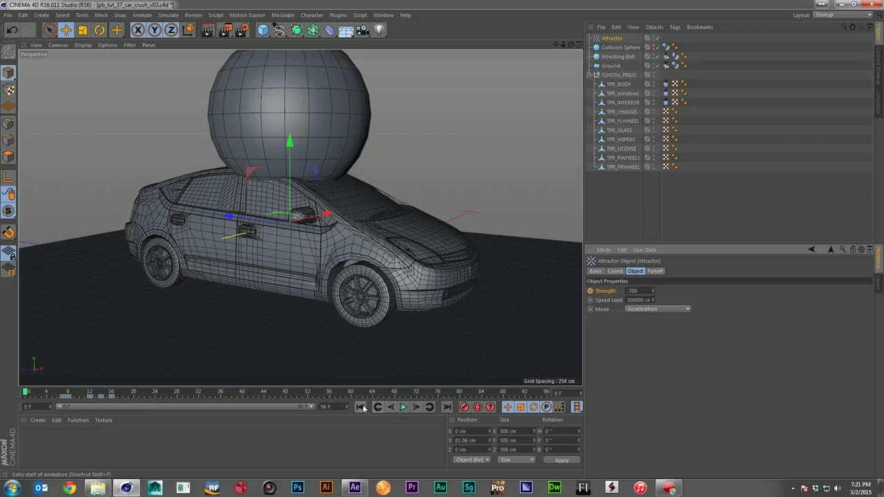
click(404, 407)
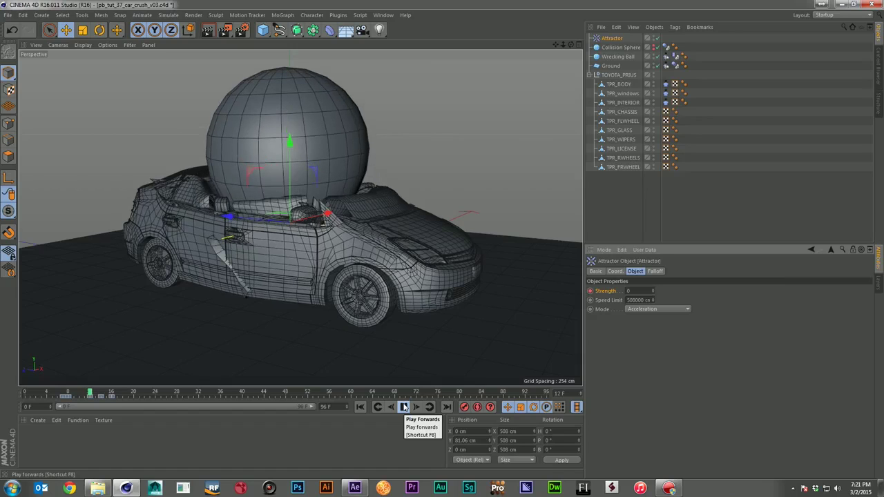
click(404, 407)
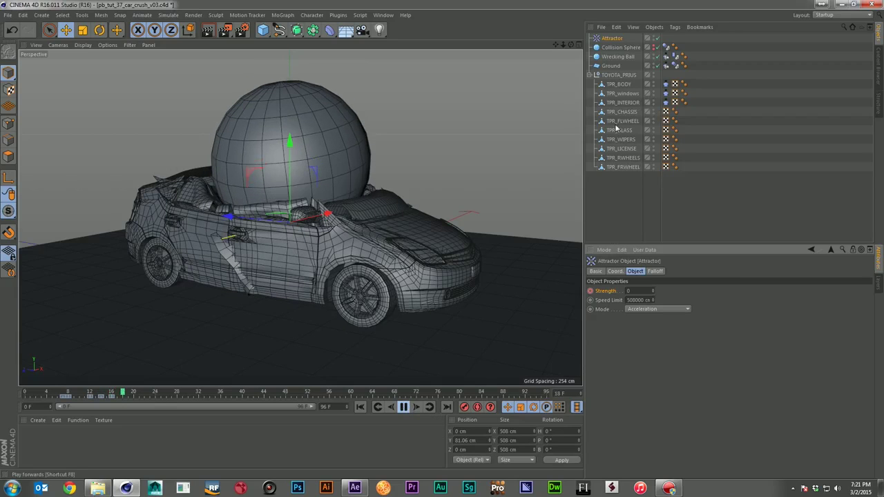
key(F8)
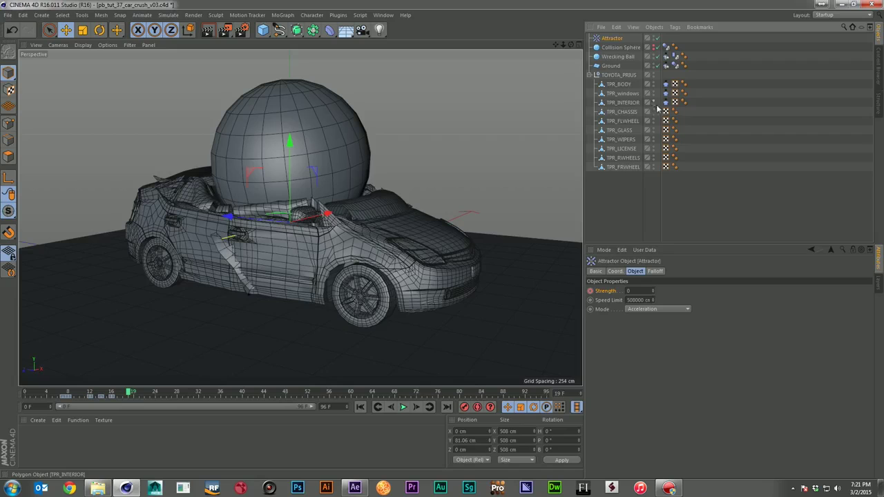
key(shift+f)
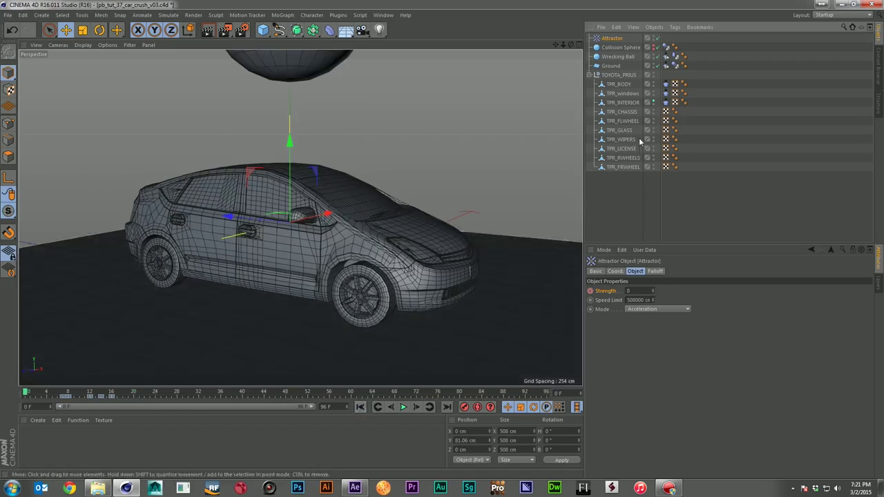
Try removing the cloth tag from TPR_INTERIOR.
click(665, 103)
key(Delete)
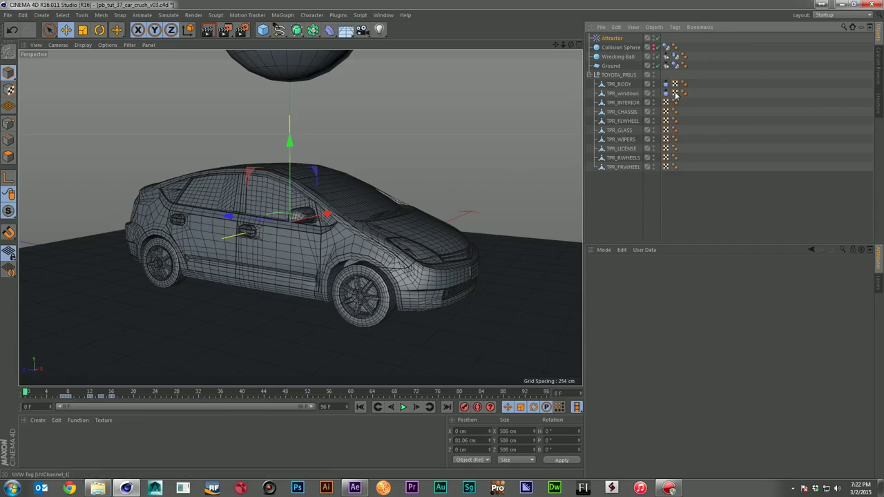
key(ctrl+z)
Review the general, dresser and expert settings of the cloth tags on TPR_INTERIOR and TPR_windows.
click(619, 271)
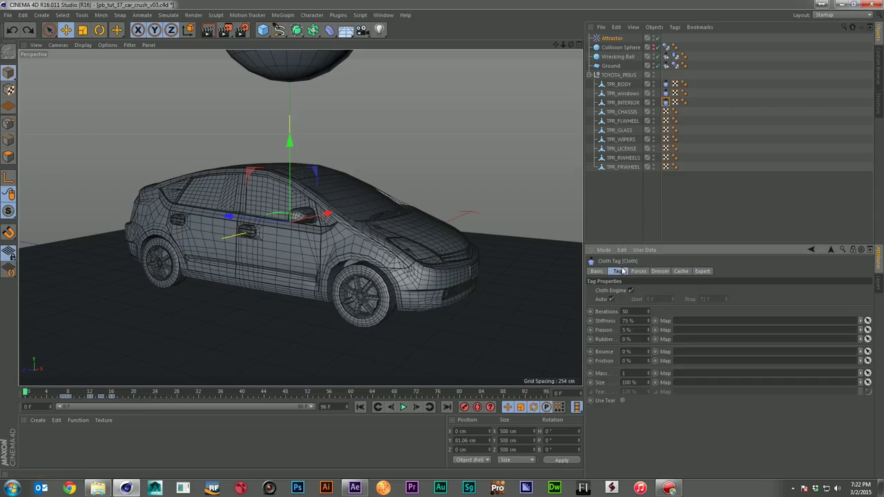
click(660, 271)
click(703, 271)
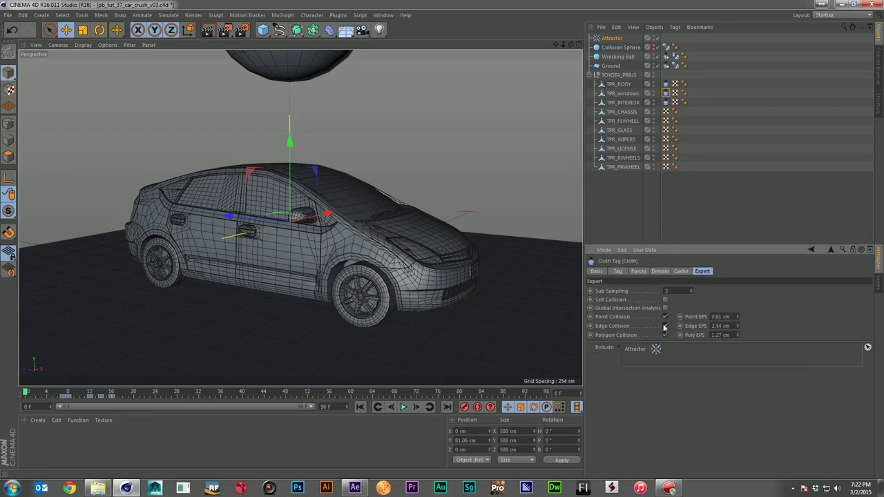
key(Delete)
click(618, 271)
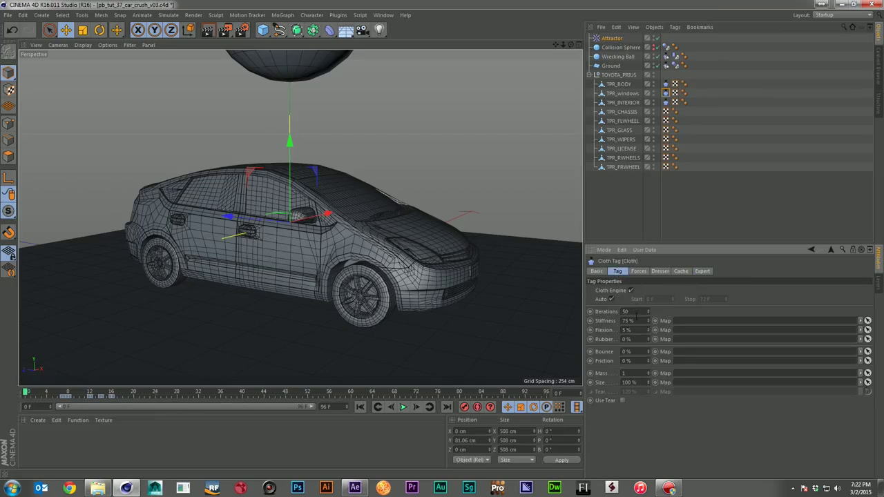
drag(637, 322, 595, 324)
Replay the crush simulation past the impact, stop it, and return to the first frame.
click(403, 408)
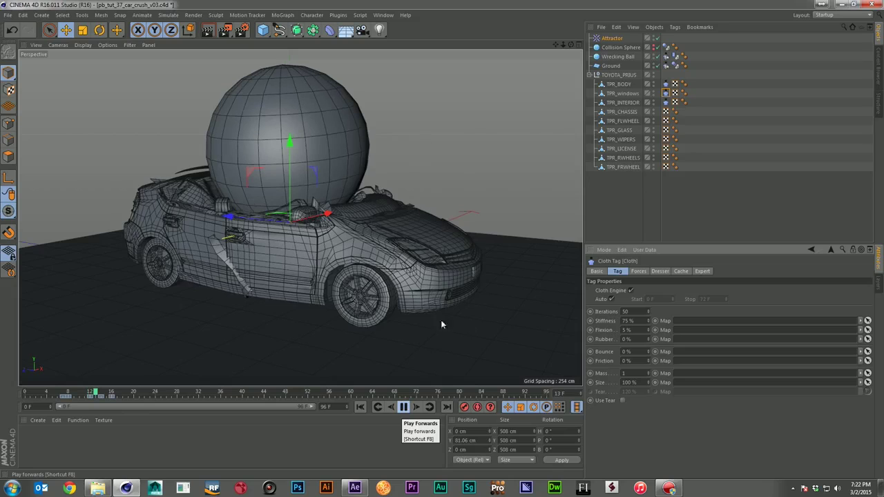
key(F8)
click(361, 407)
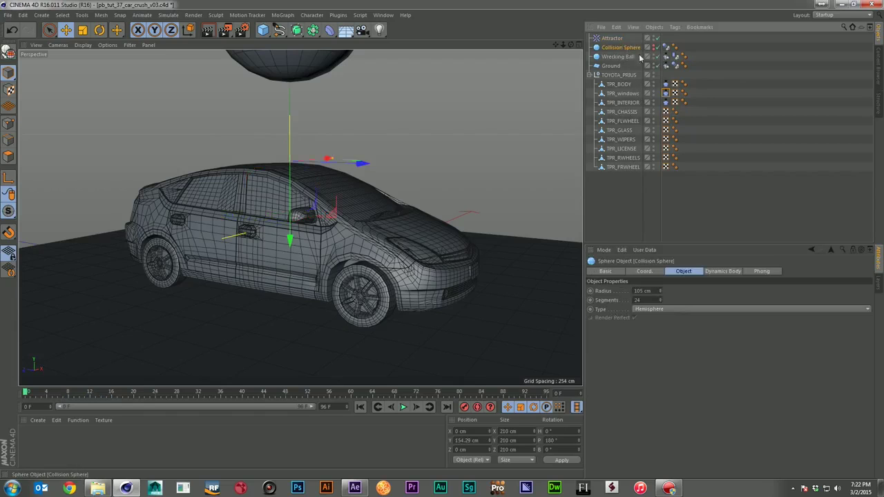
Open the dynamics cache options in the project settings.
click(675, 56)
key(ctrl+d)
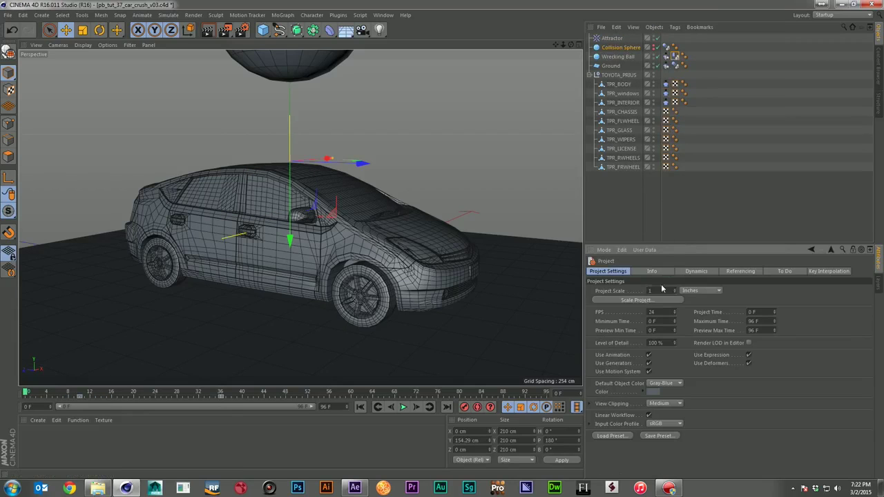
click(696, 271)
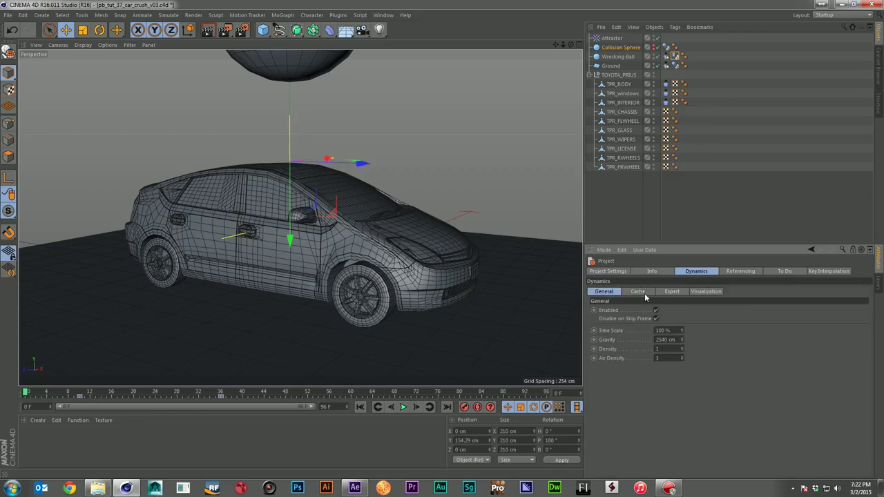
click(639, 292)
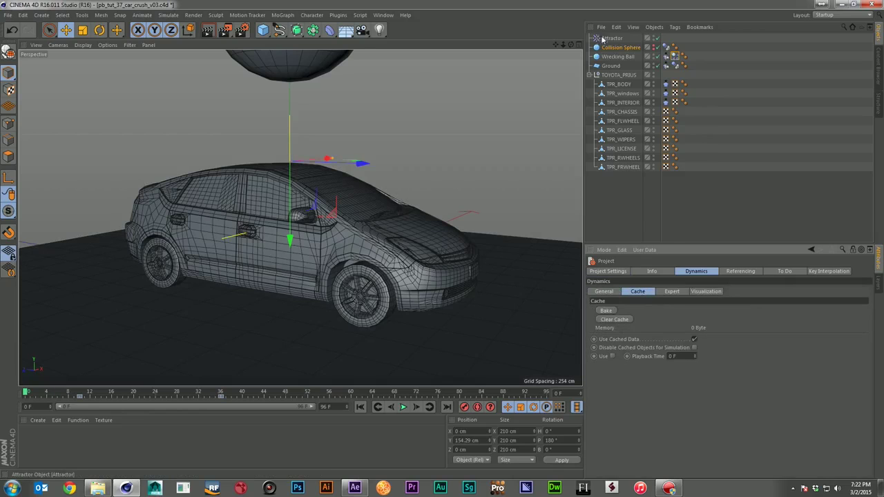
Temporarily show the Collision Sphere, raise it about 20 cm to a Y position of 174.183 cm, and hide it again.
click(647, 46)
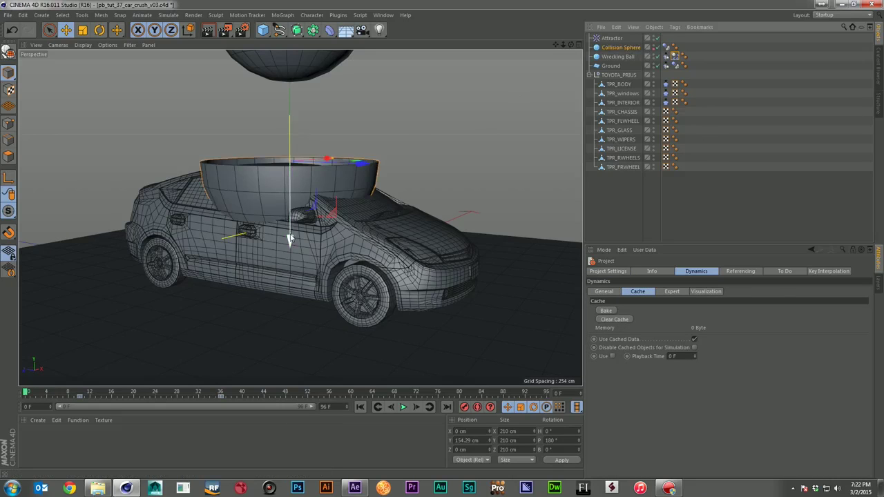
drag(290, 237, 290, 222)
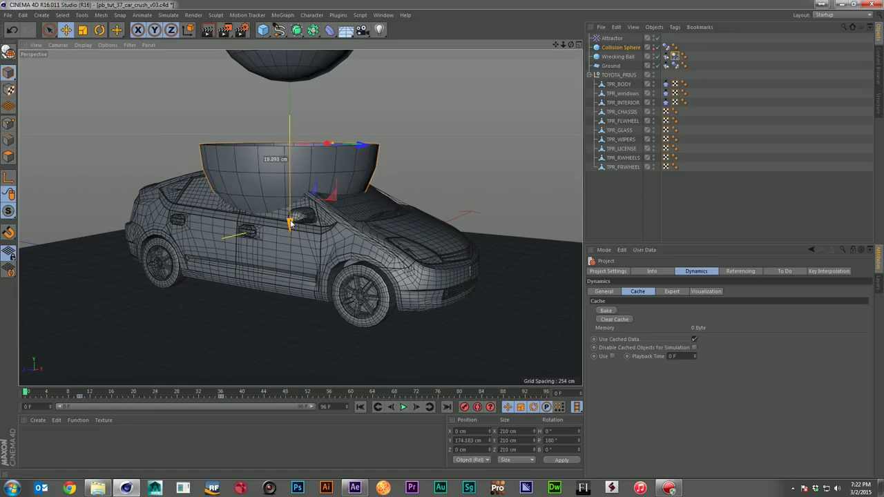
click(654, 47)
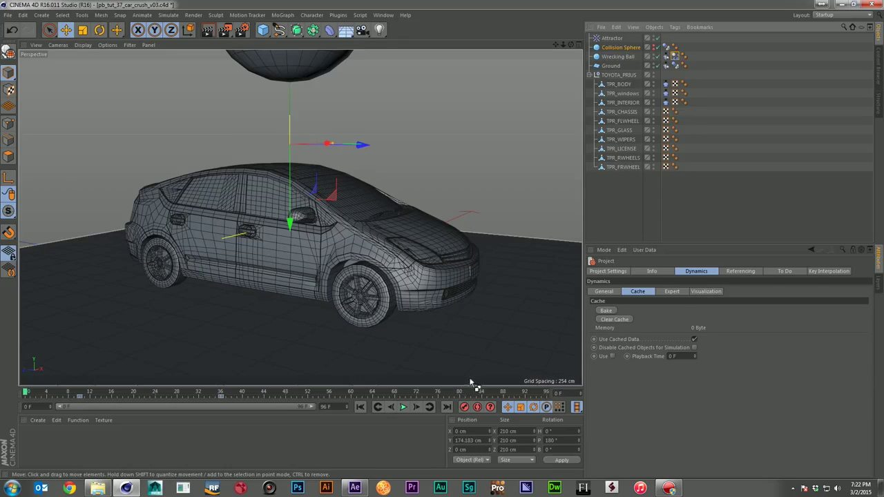
Bake the project dynamics, play the crush with the new ball motion, and return to the first frame.
click(606, 311)
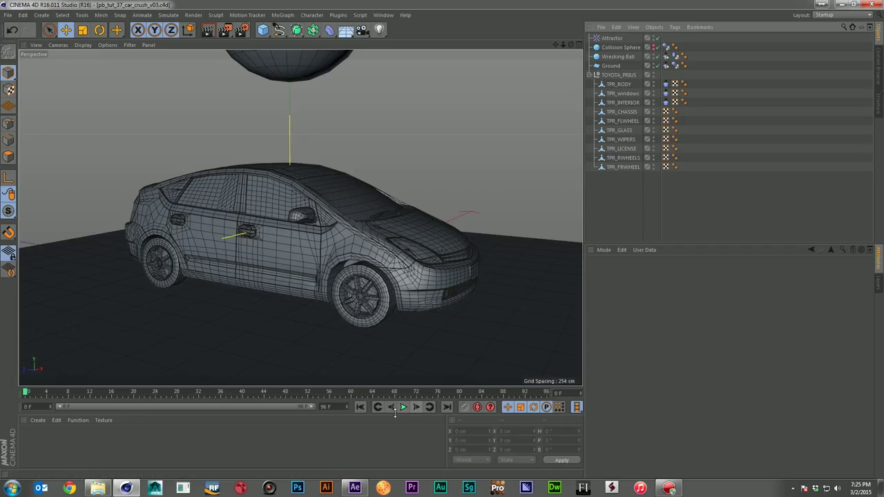
click(404, 407)
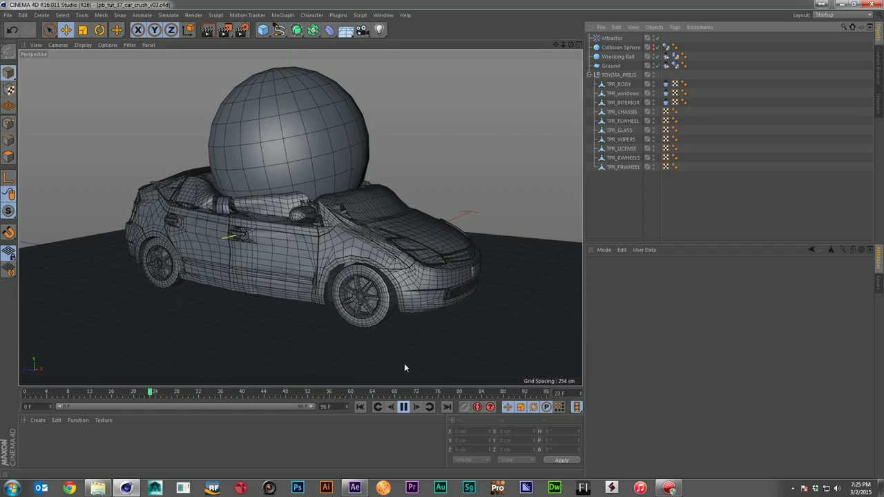
click(405, 408)
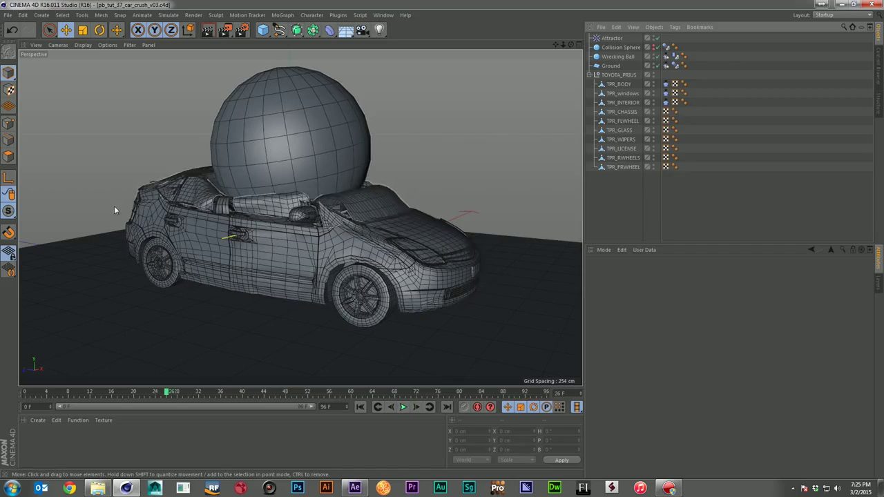
click(361, 408)
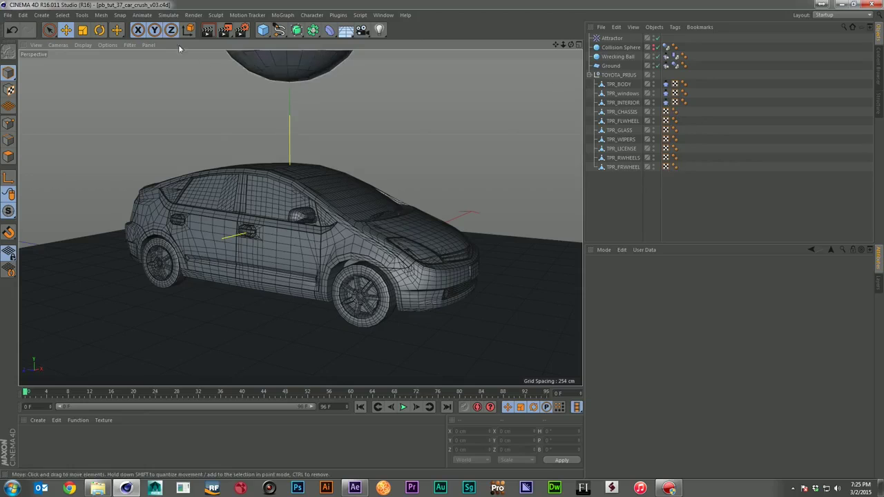
Add a Cloth Surface inside the TOYOTA_PRIUS group and make TPR_BODY, TPR_windows and TPR_INTERIOR its children.
click(169, 15)
mouse_move(181, 29)
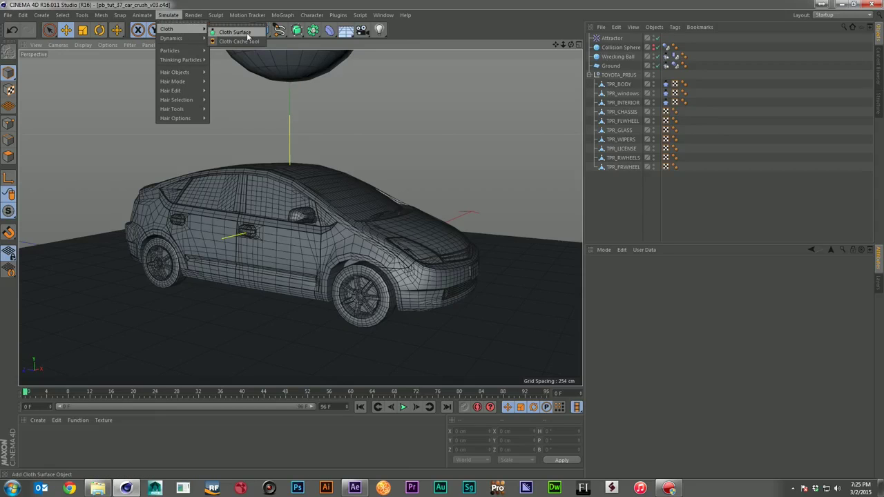
click(247, 36)
drag(620, 39, 620, 93)
click(624, 93)
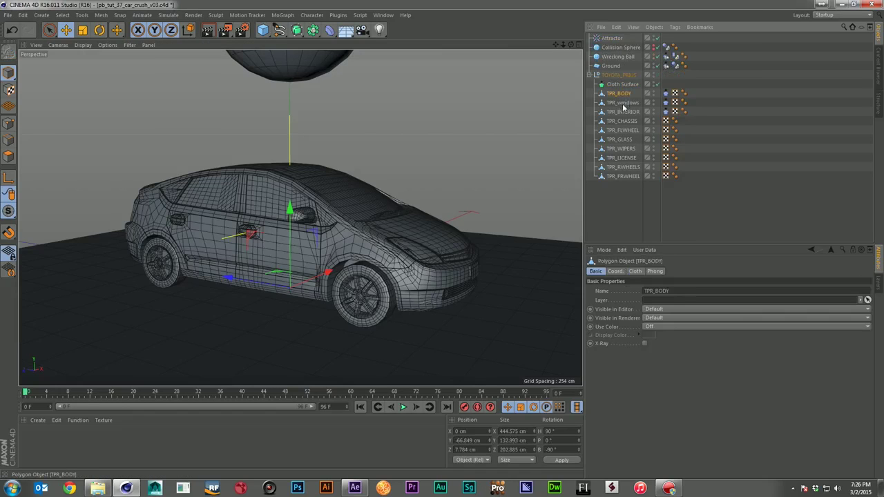
drag(624, 96, 630, 84)
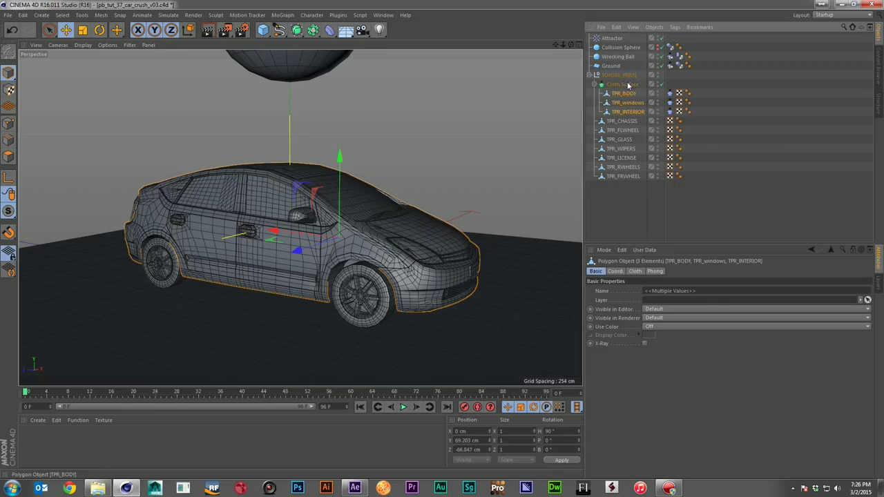
click(699, 159)
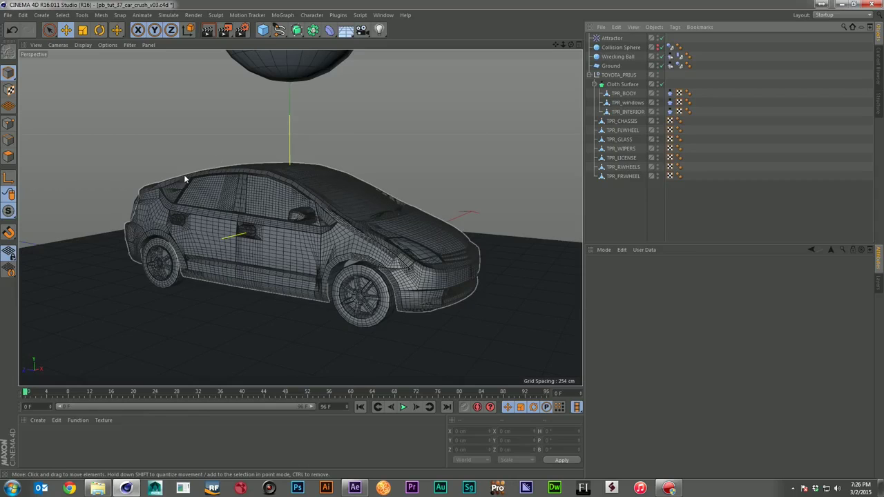
Try 3 subdivisions on the Cloth Surface, and set the value back to 1.
click(623, 84)
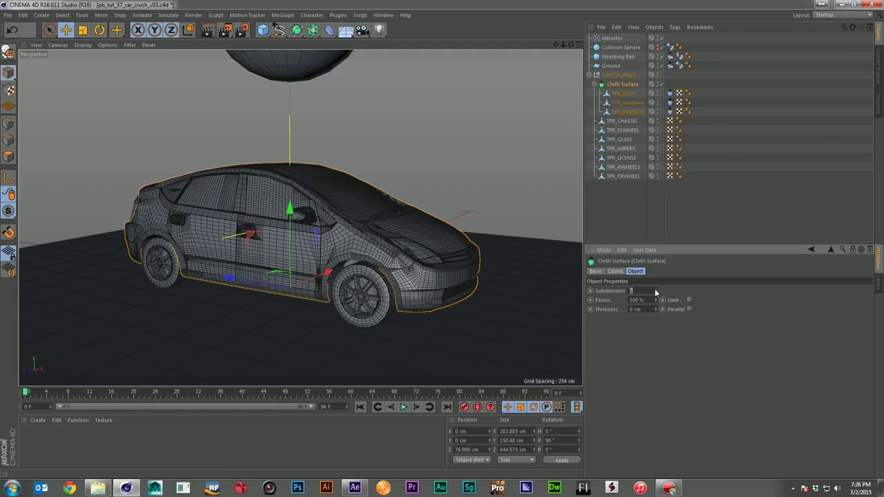
click(655, 289)
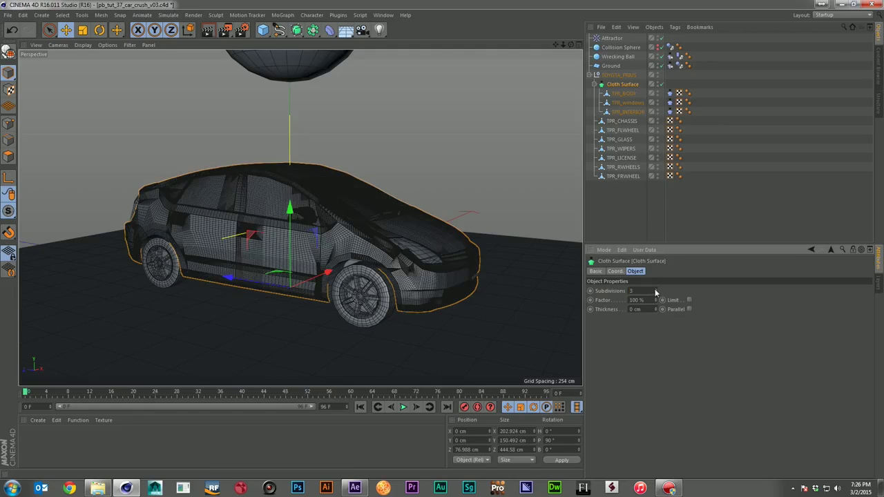
click(656, 294)
click(655, 294)
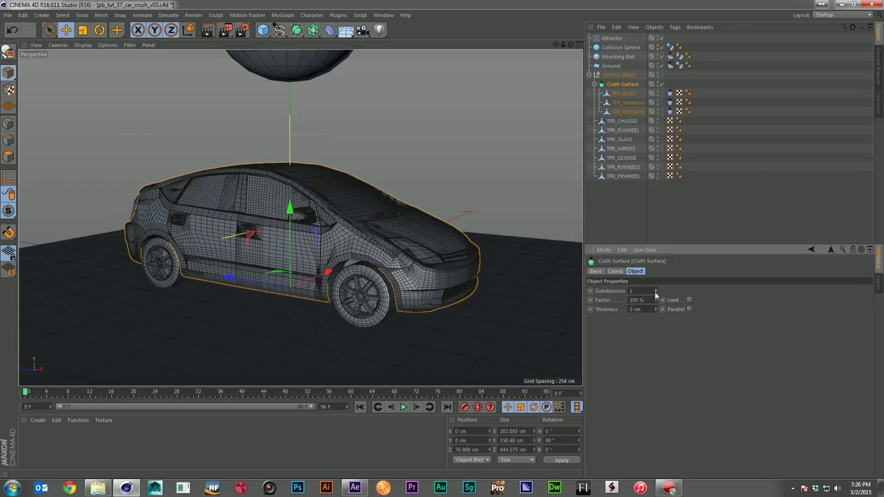
click(601, 204)
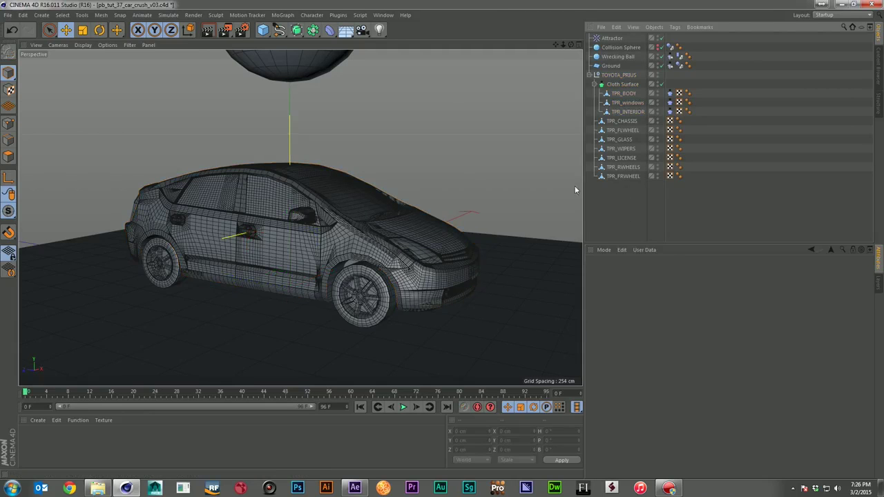
Switch the viewport to smooth shading without wireframe lines and select the Cloth Surface.
click(83, 45)
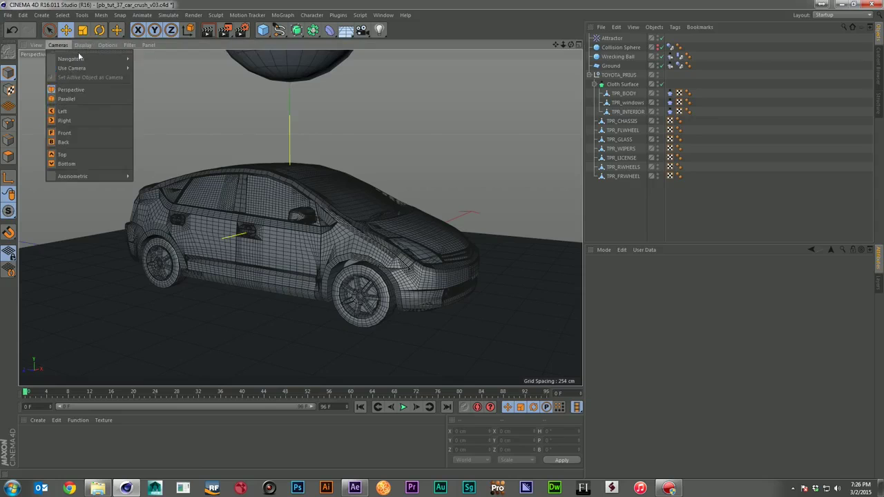
click(97, 60)
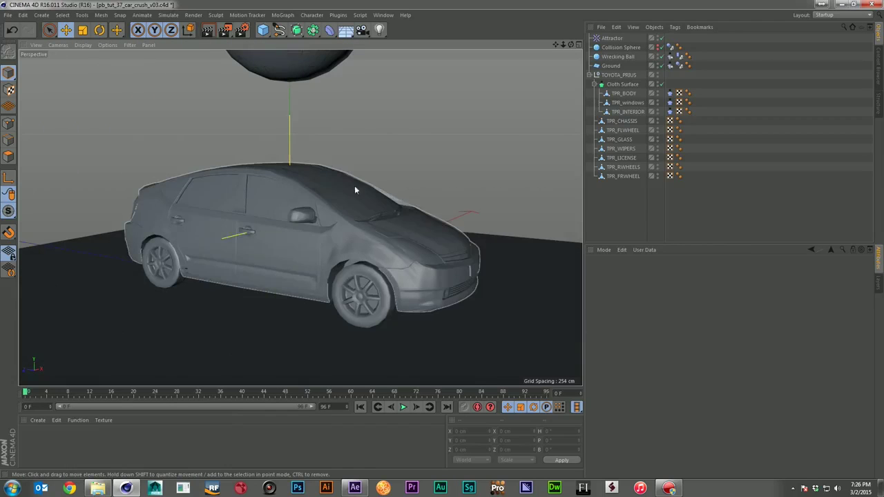
click(622, 84)
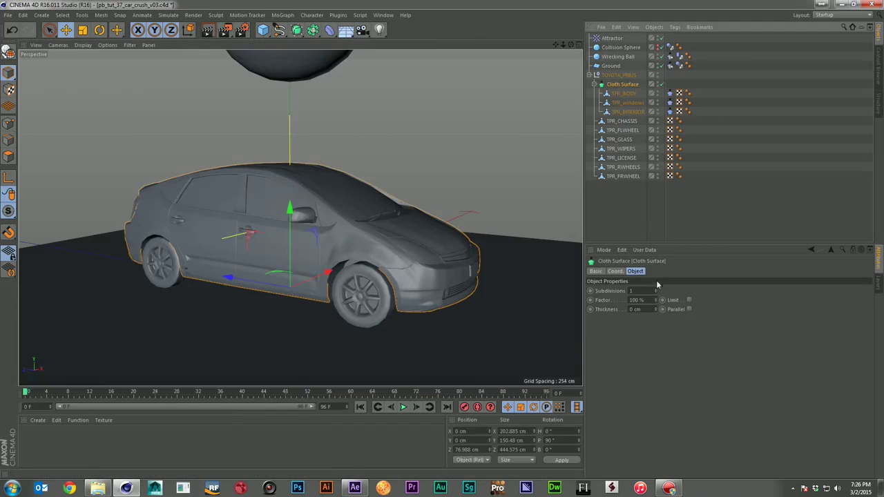
Make a software preview of frames 0 to 96 of the crush, watch it, and close the preview window.
click(656, 288)
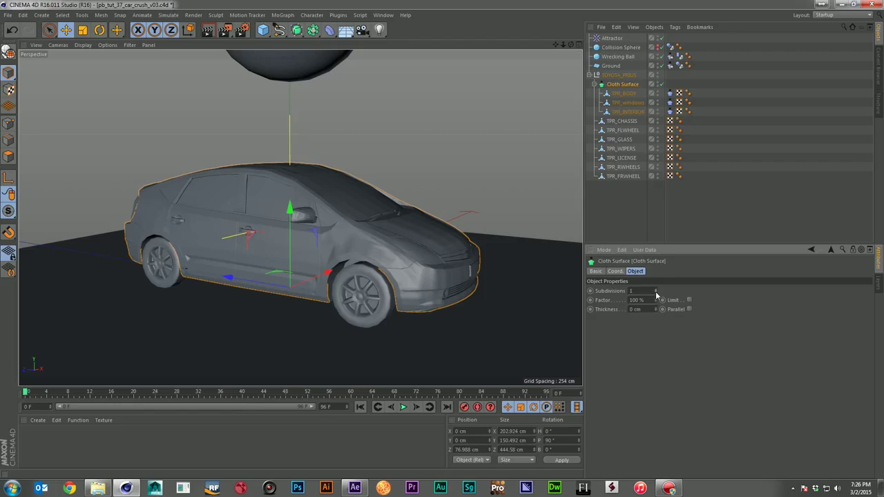
click(636, 198)
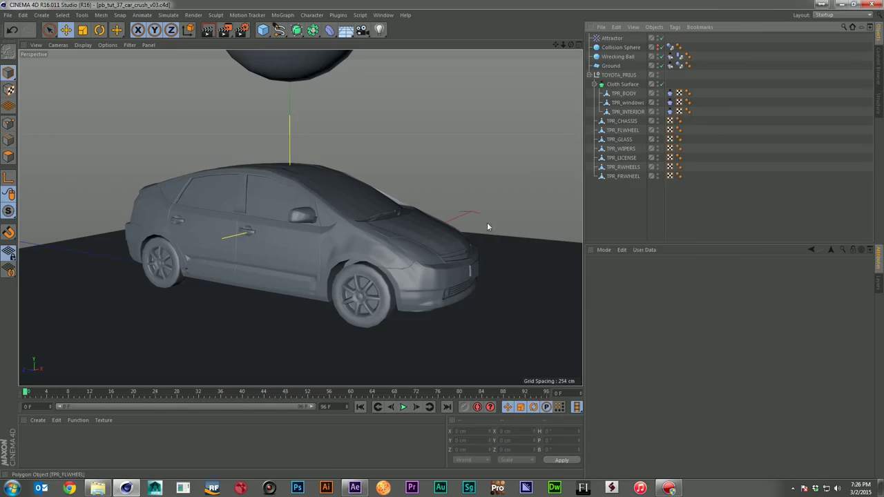
drag(225, 30, 284, 114)
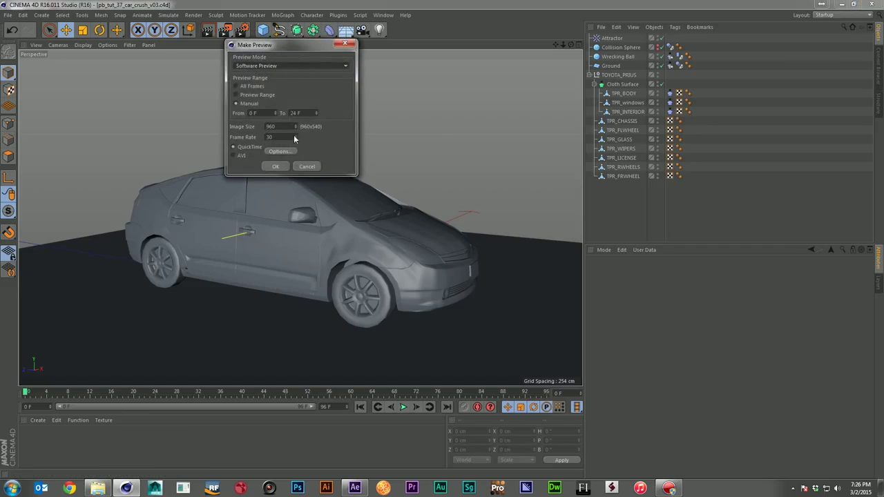
double_click(309, 113)
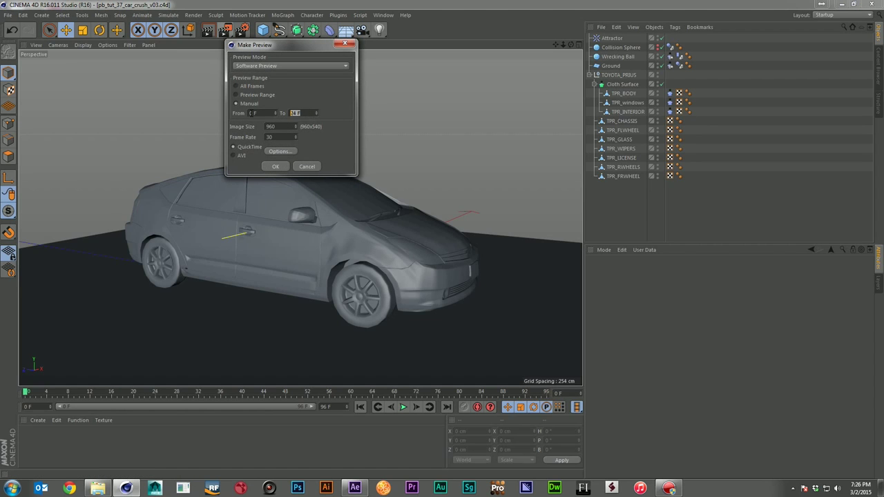
text(96)
key(Return)
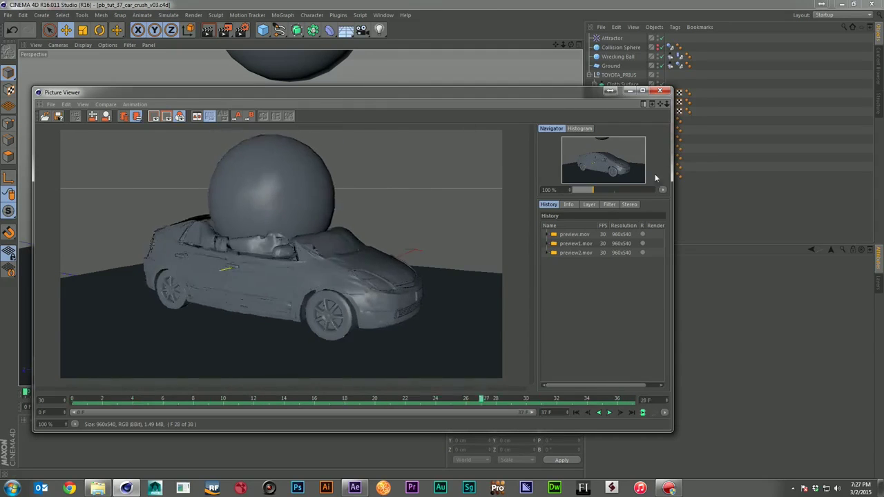
click(662, 92)
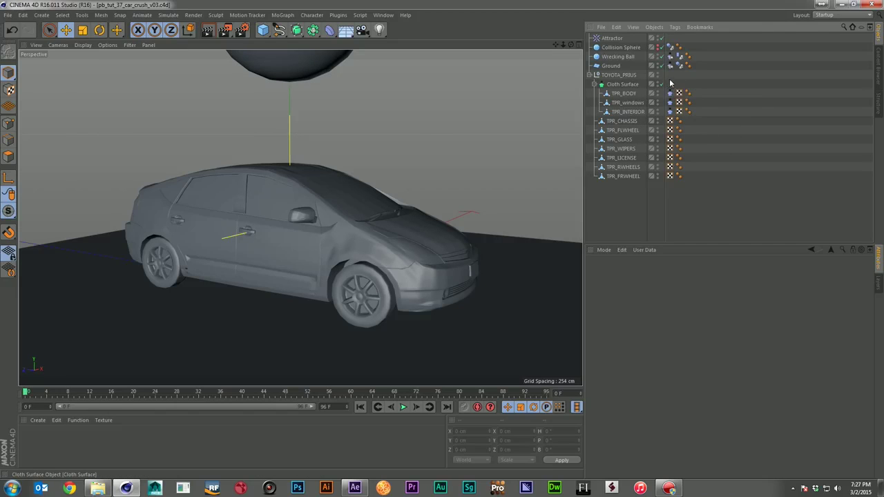
Select the Cloth tags of TPR_BODY, TPR_windows and TPR_INTERIOR and look through their settings.
drag(667, 79, 673, 112)
click(701, 271)
click(682, 271)
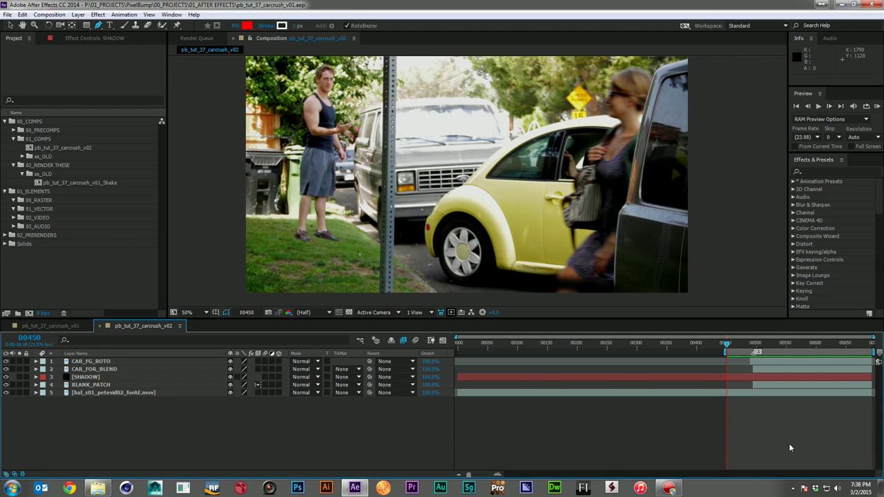
Switch to After Effects, play the pb_tut_37_carcrush_v02 composition, and go to frame 494.
key(space)
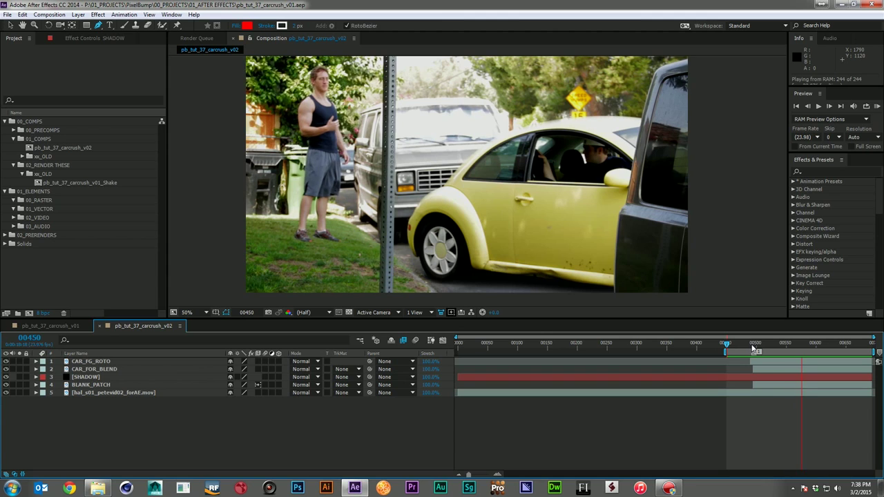
key(space)
click(754, 345)
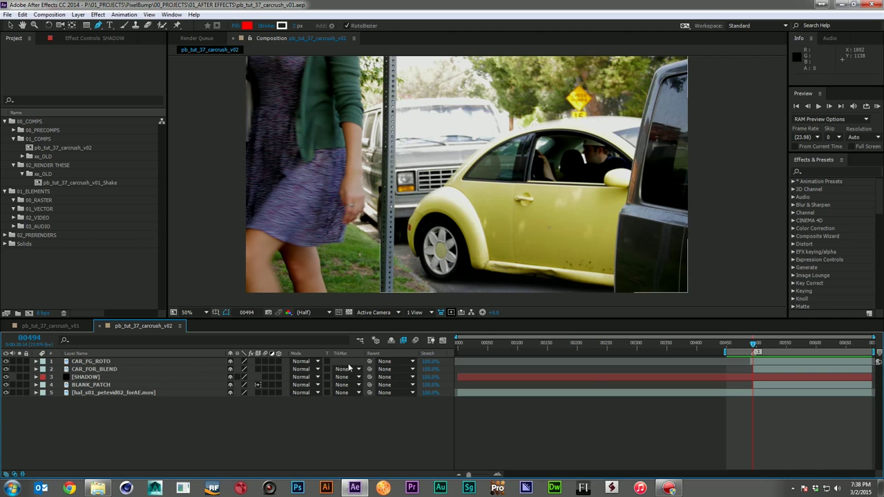
Inspect the CAR_FOR_BLEND and SHADOW layers, and view BLANK_PATCH and CAR_FG_ROTO in isolation, one after the other.
click(109, 370)
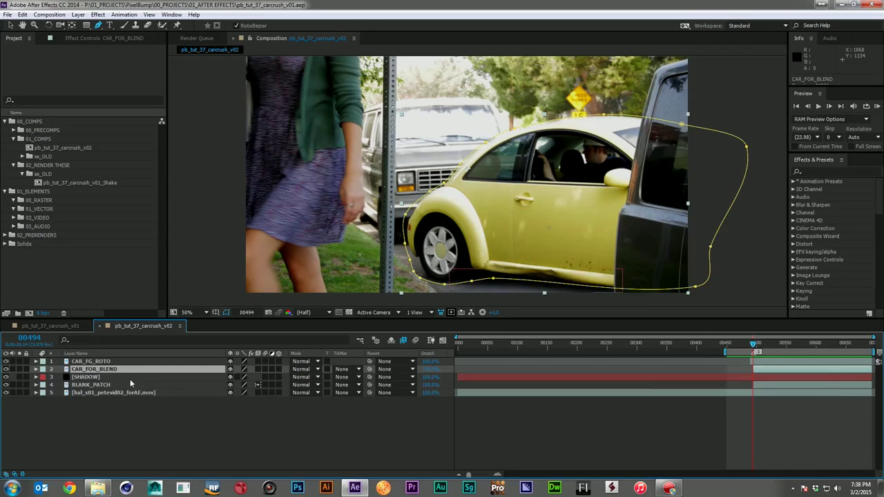
click(161, 378)
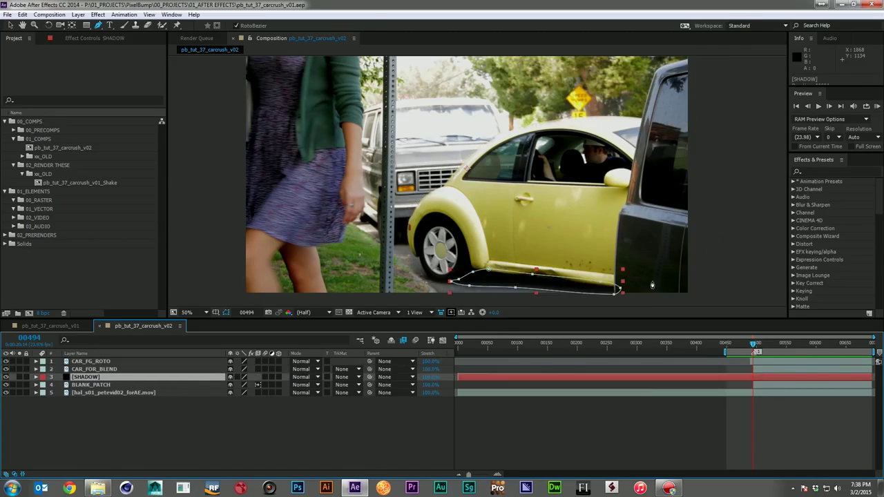
click(101, 383)
click(19, 385)
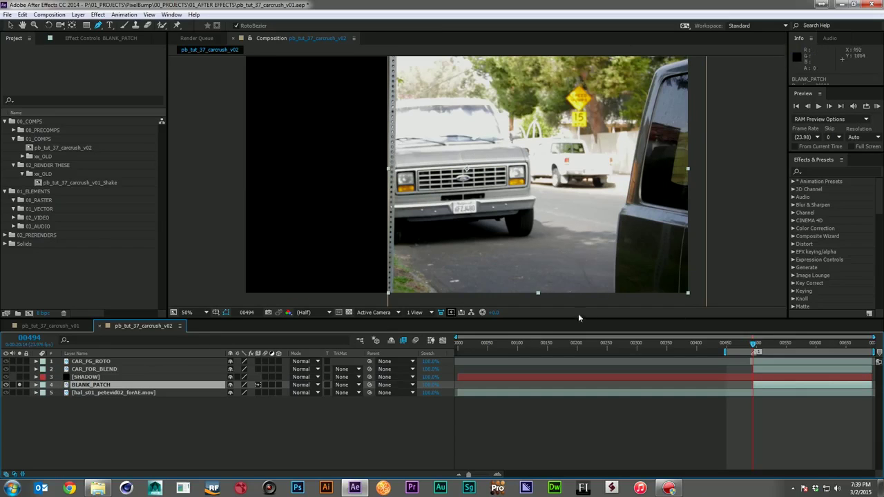
click(20, 384)
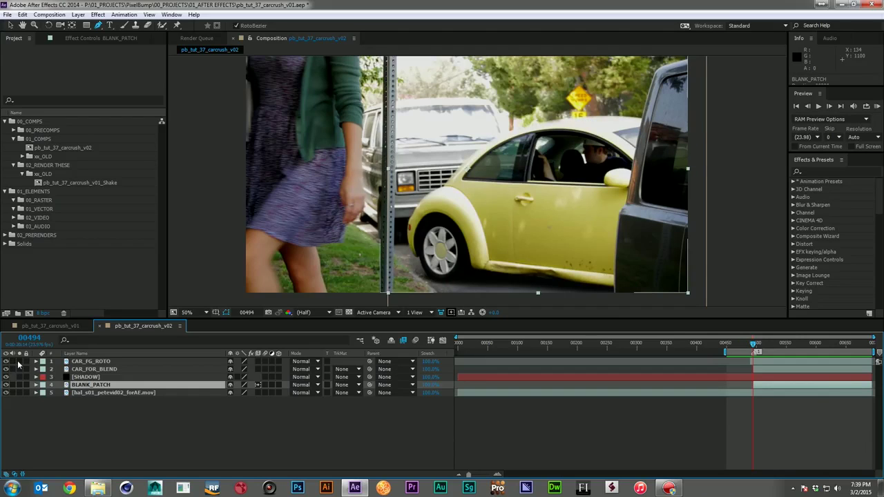
click(19, 362)
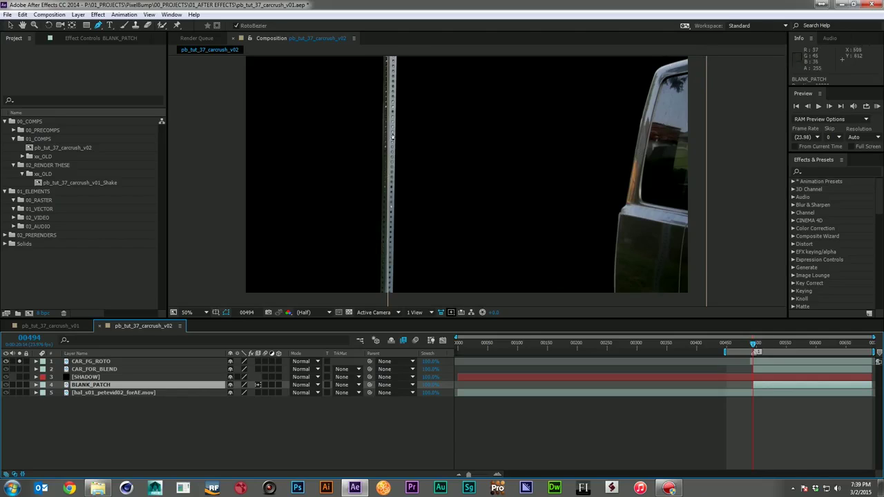
click(20, 361)
Trim the start of the SHADOW layer to frame 494, check the composition's playback, and save the project.
click(87, 422)
key(KP_0)
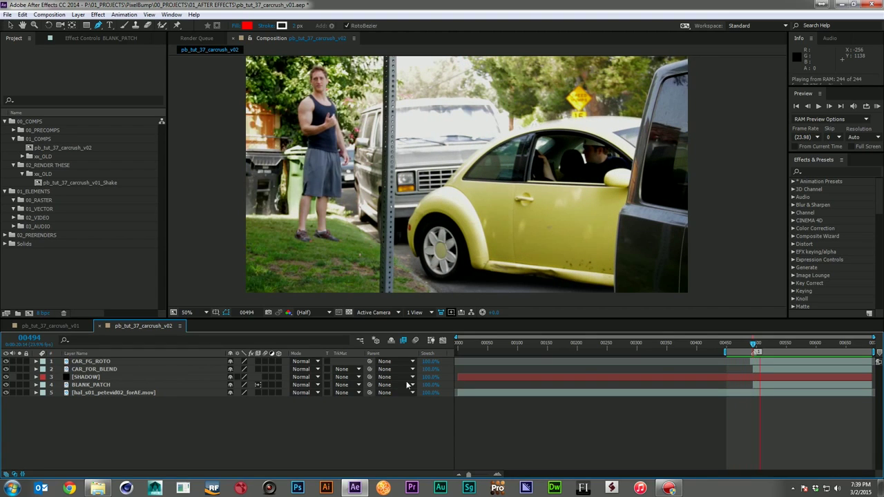
click(750, 378)
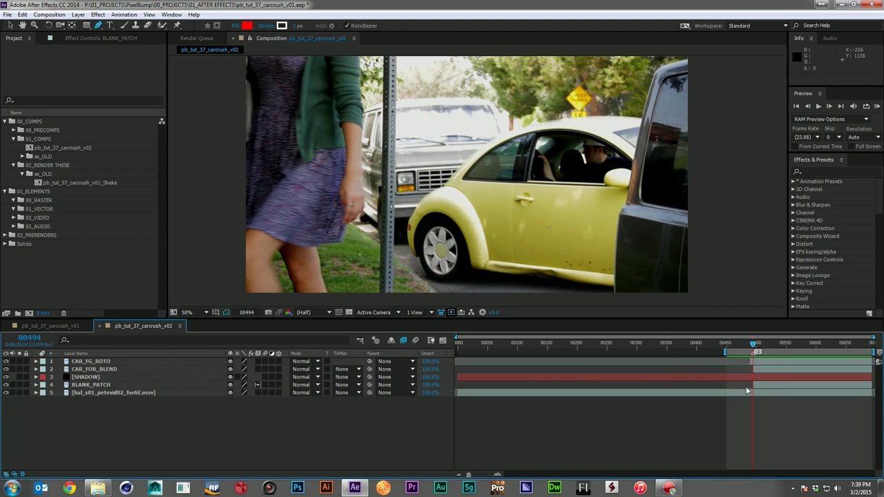
click(750, 378)
click(770, 414)
key(KP_0)
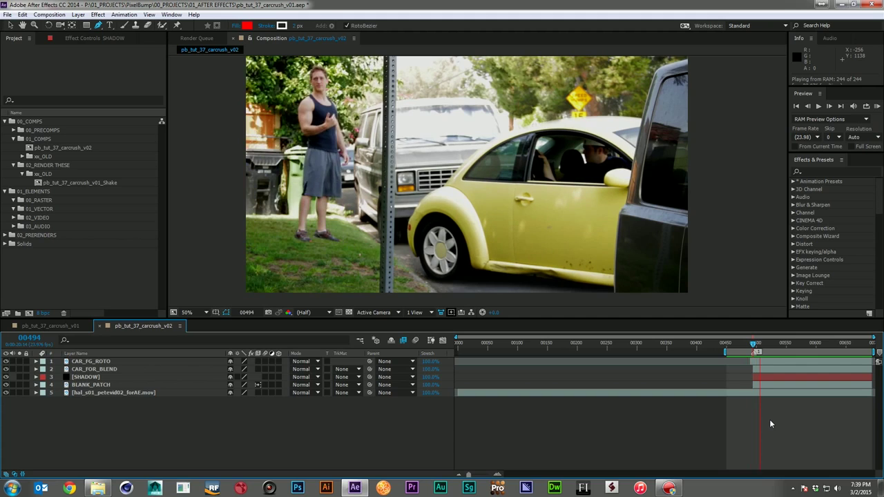
key(space)
drag(744, 348, 756, 353)
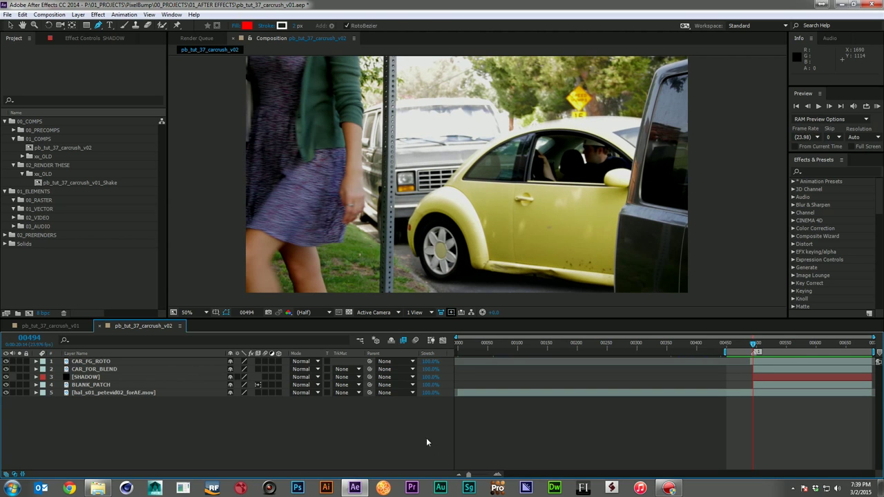
key(ctrl+s)
Add the tut37_carcrush_v02_[0008-0060].png sequence between CAR_FG_ROTO and CAR_FOR_BLEND, starting at about frame 491.
click(6, 236)
scroll(53, 237, down, 3)
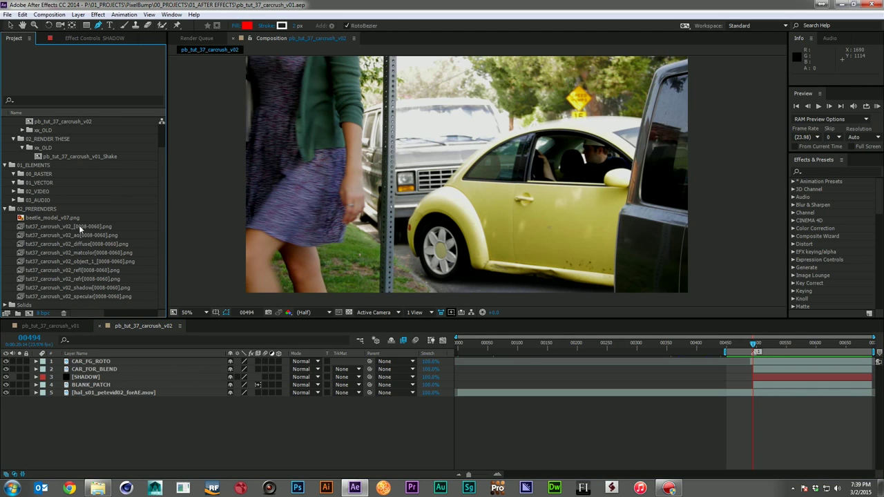
drag(79, 225, 118, 370)
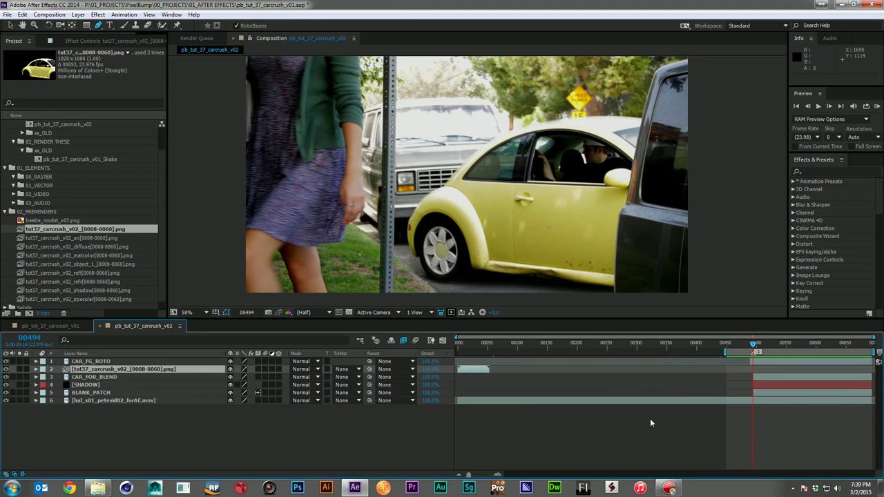
key([)
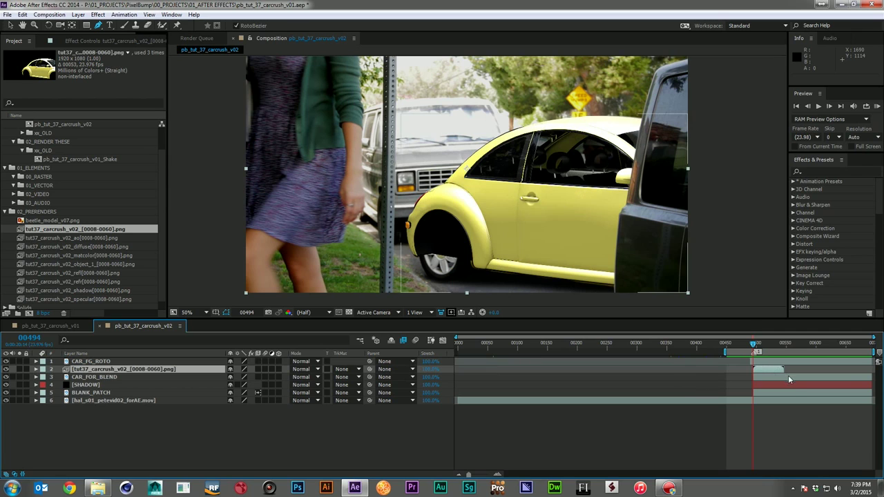
key(=)
key(=)
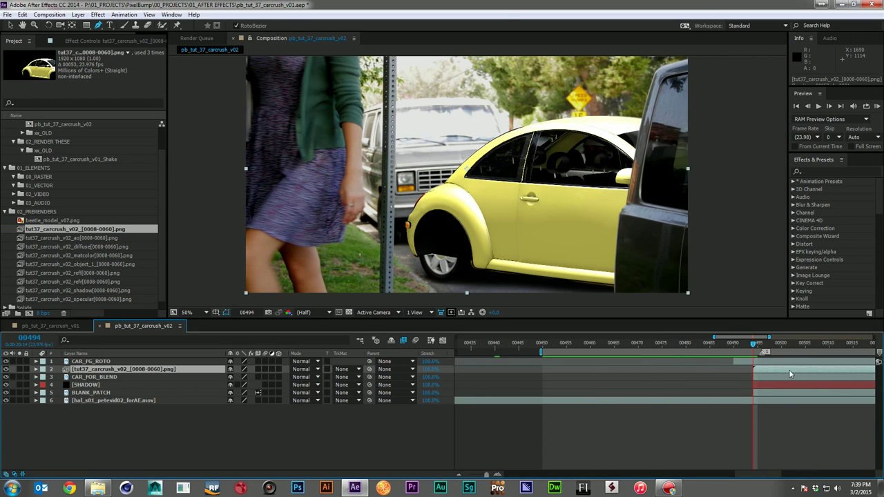
drag(789, 370, 775, 369)
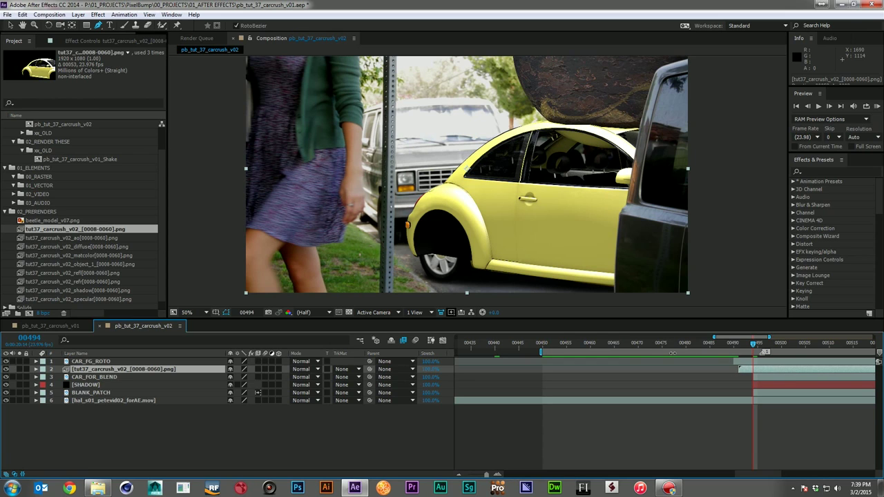
Compare the rendered car with the live-action car by toggling the render sequence's visibility.
click(6, 371)
click(7, 371)
click(7, 371)
click(6, 371)
Create a comp-sized black solid named MATTE.
click(102, 26)
click(127, 435)
key(ctrl+y)
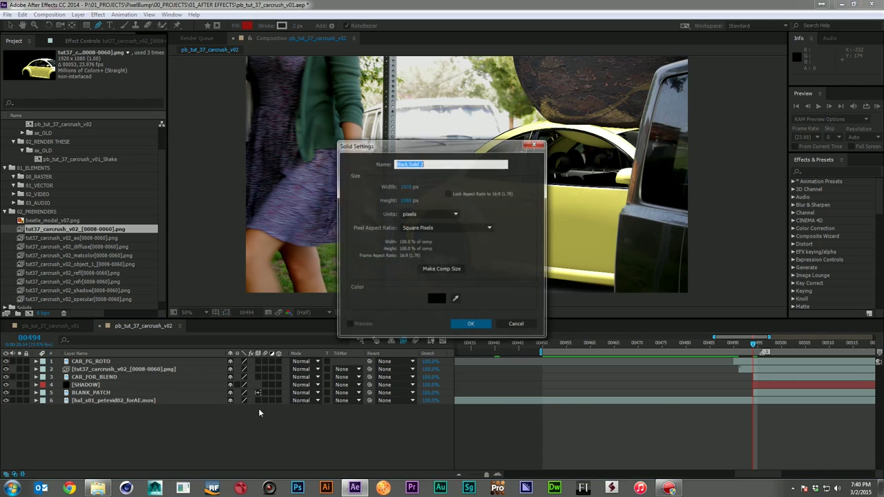
text(MATTE)
key(Return)
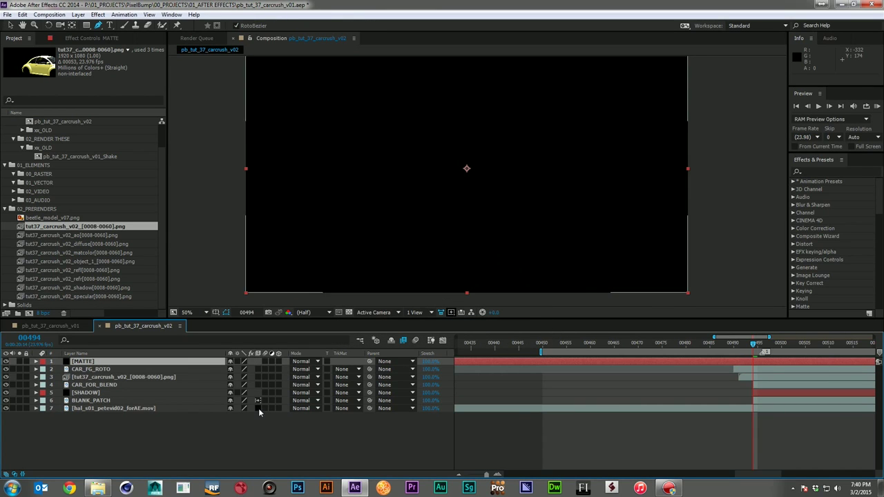
Place MATTE directly above the car render sequence and trim the start of both layers to frame 494.
drag(184, 362, 179, 372)
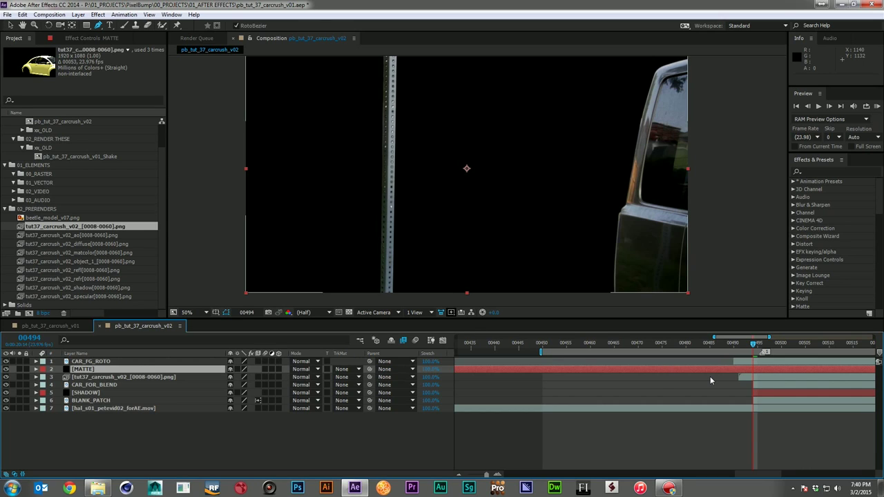
key(alt+[)
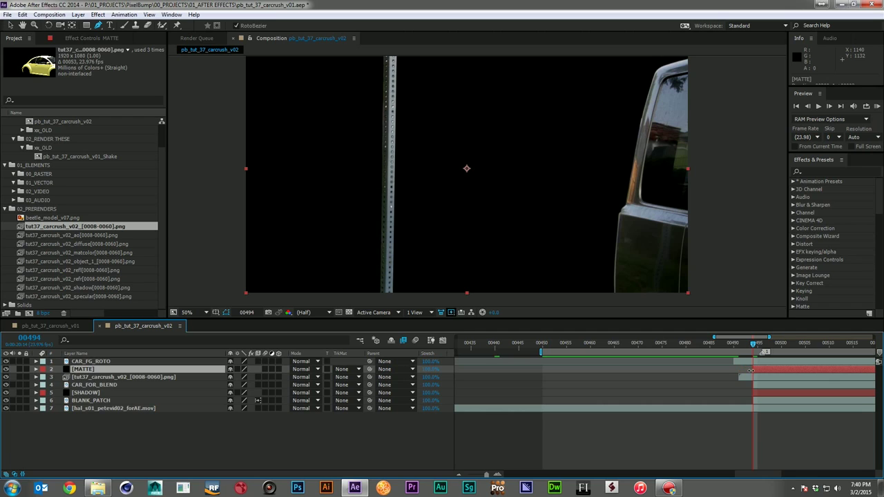
click(748, 377)
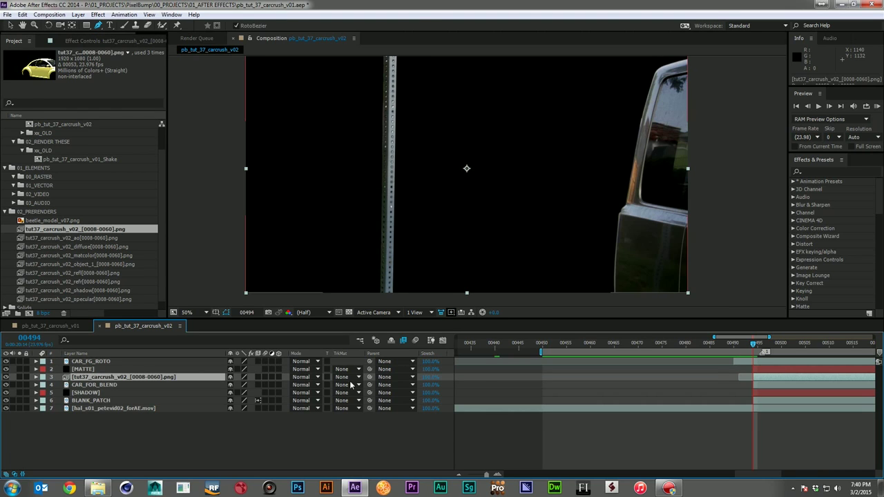
Set the MATTE layer's opacity to 0% so the car beneath can be seen while masking.
click(138, 369)
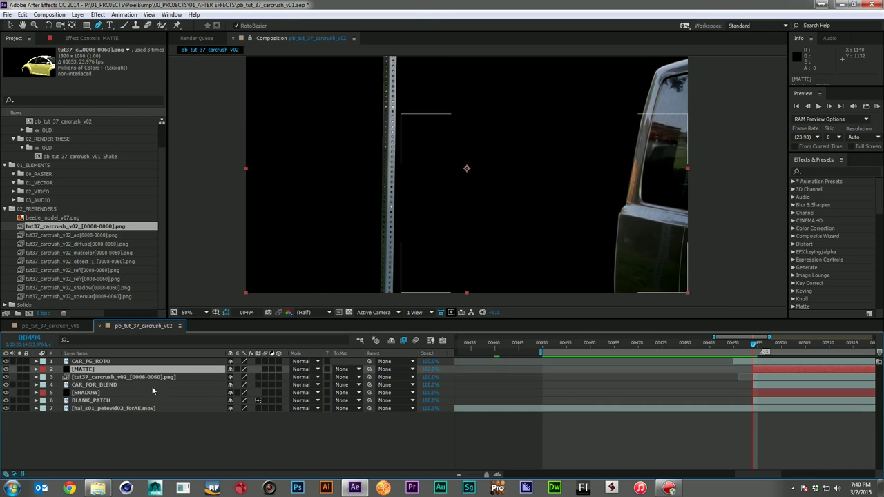
key(t)
click(231, 377)
text(0)
key(Return)
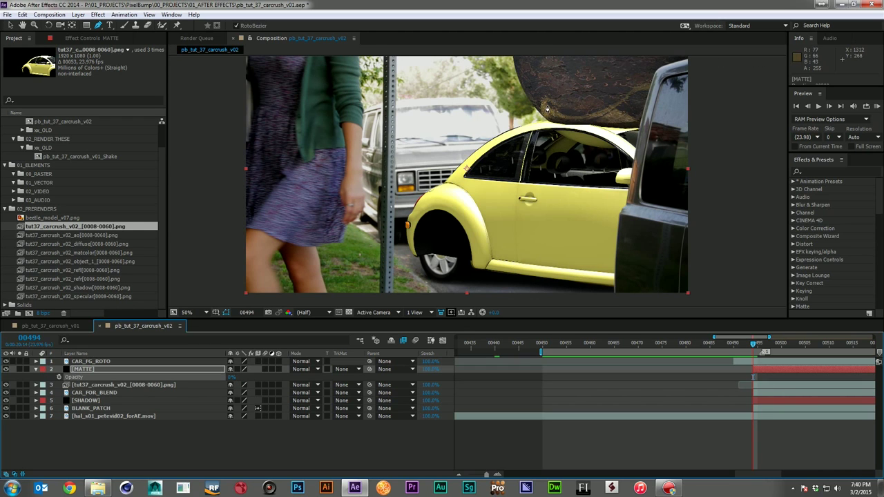
Draw a closed mask on MATTE around the car's roof and upper windows where the wrecking ball hits.
click(546, 107)
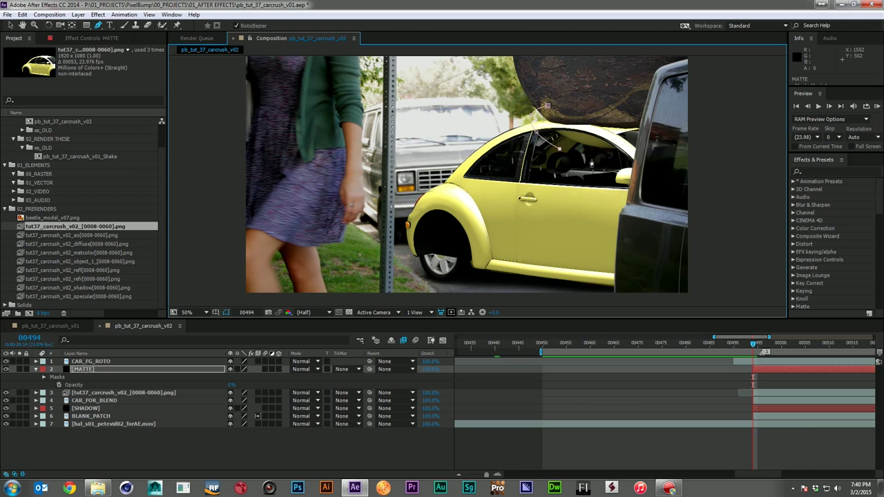
click(592, 160)
click(624, 161)
drag(640, 112, 601, 114)
click(577, 113)
click(547, 106)
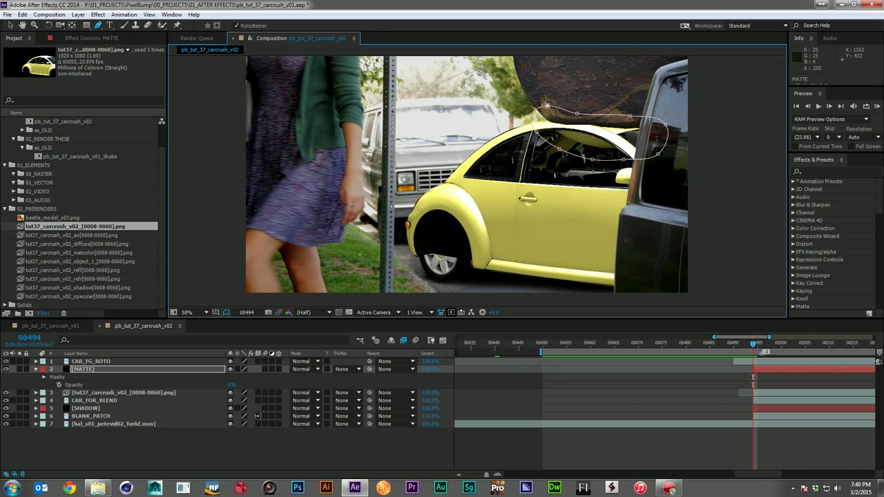
Use MATTE as the alpha track matte of the car render sequence and set MATTE's opacity to 100%.
click(346, 393)
click(368, 416)
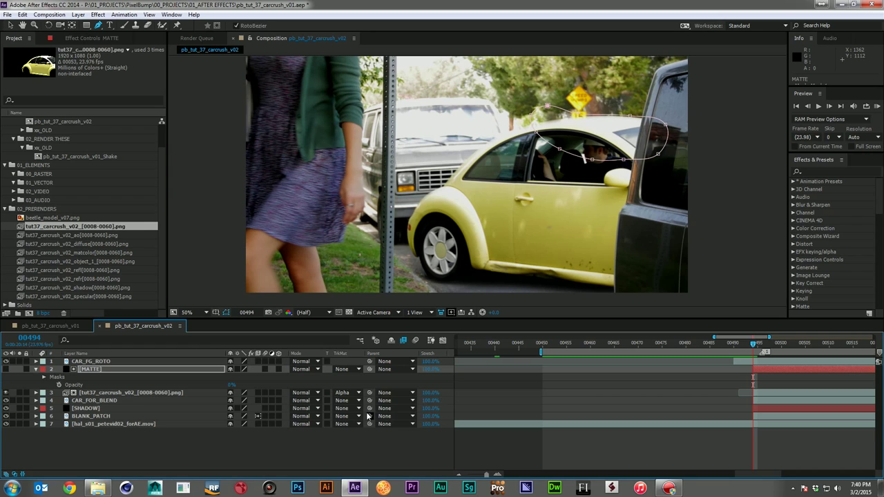
click(169, 369)
key(t)
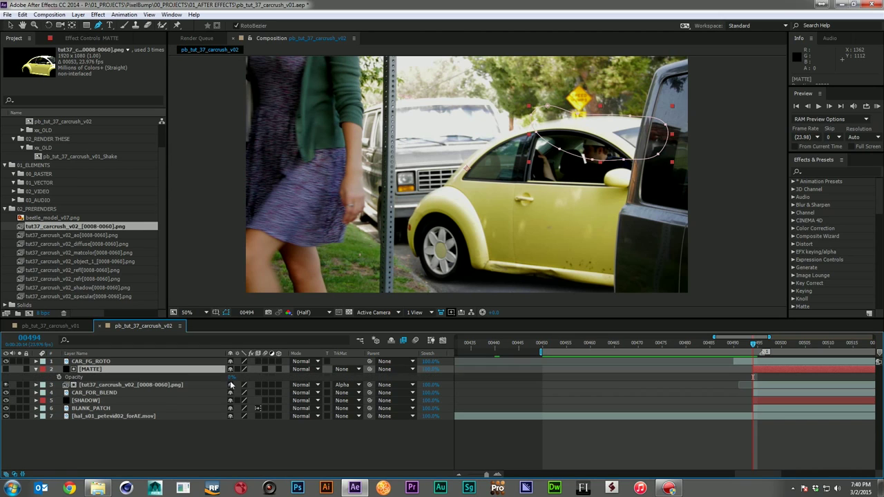
key(Return)
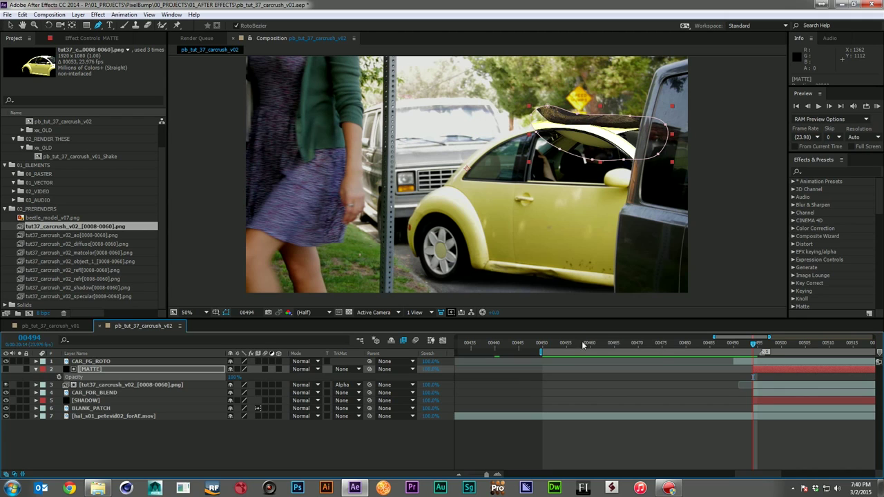
Feather the mask on the MATTE layer by 50 pixels.
key(f)
text(50)
key(Return)
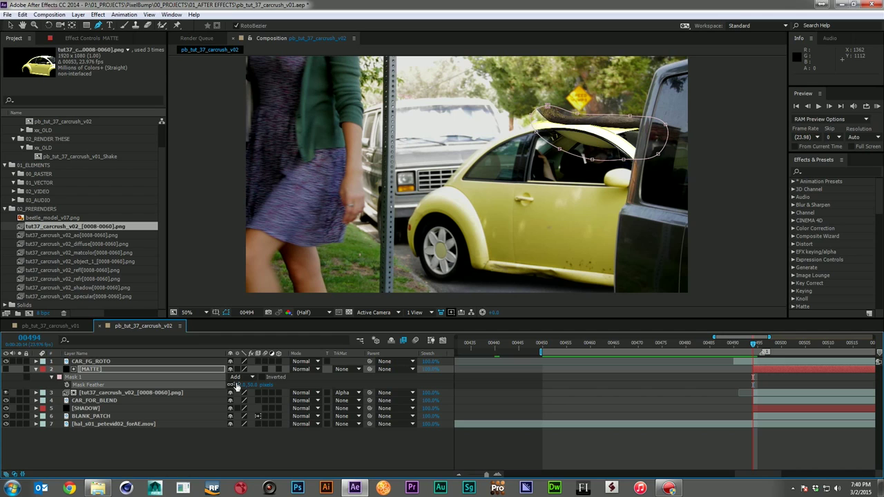
click(189, 460)
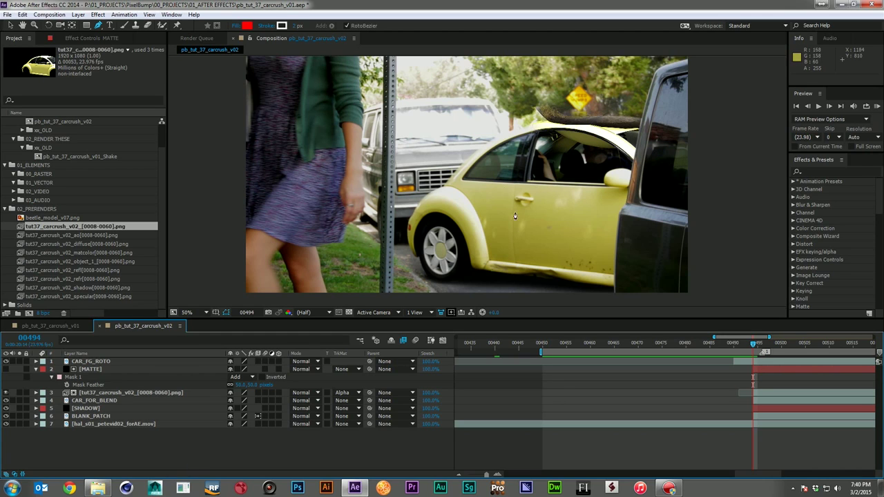
Start keyframing the Mask Path of the MATTE layer's Mask 1 at frame 494.
click(11, 25)
click(88, 369)
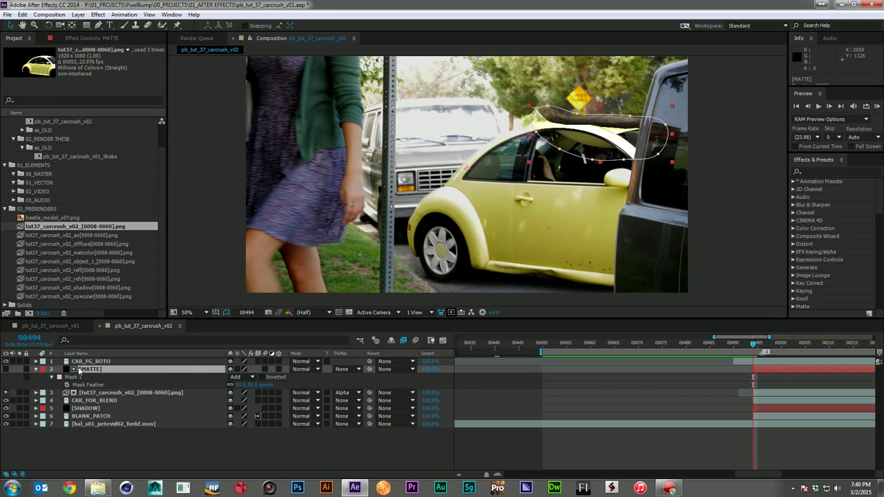
key(m)
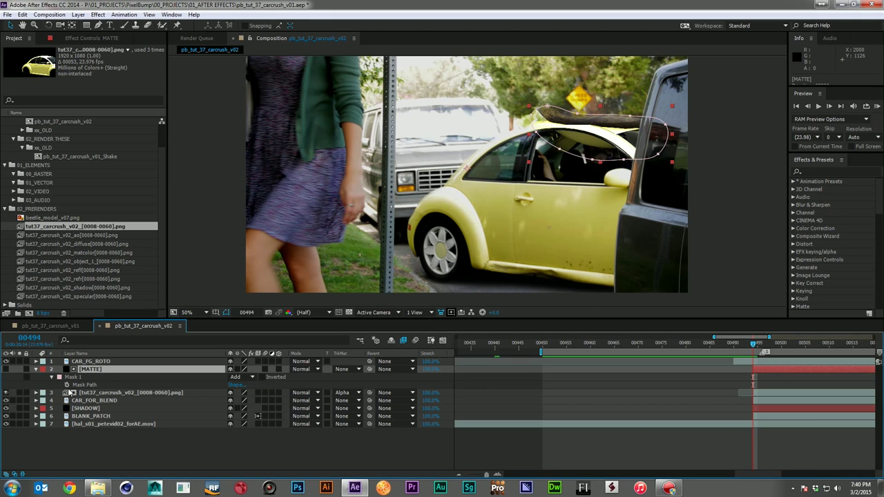
click(68, 385)
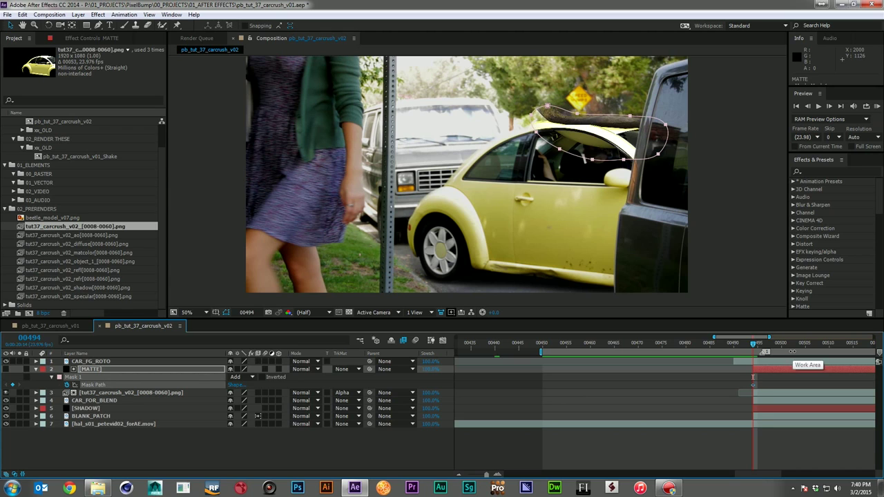
At frame 495, move the whole matte mask down over the car's side window.
key(Page_Down)
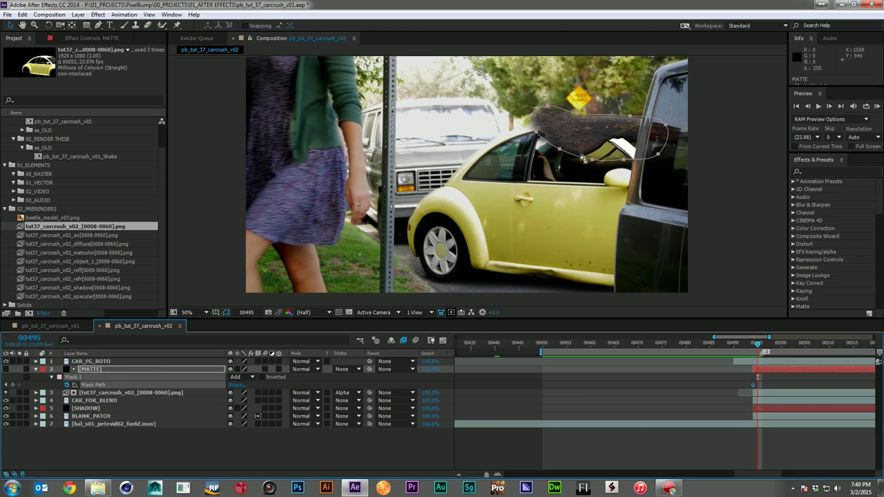
click(547, 139)
drag(543, 137, 536, 179)
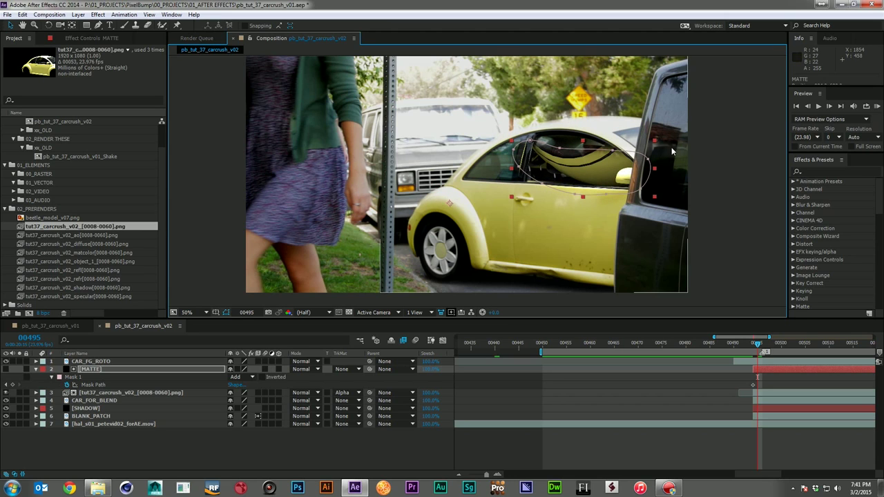
double_click(634, 156)
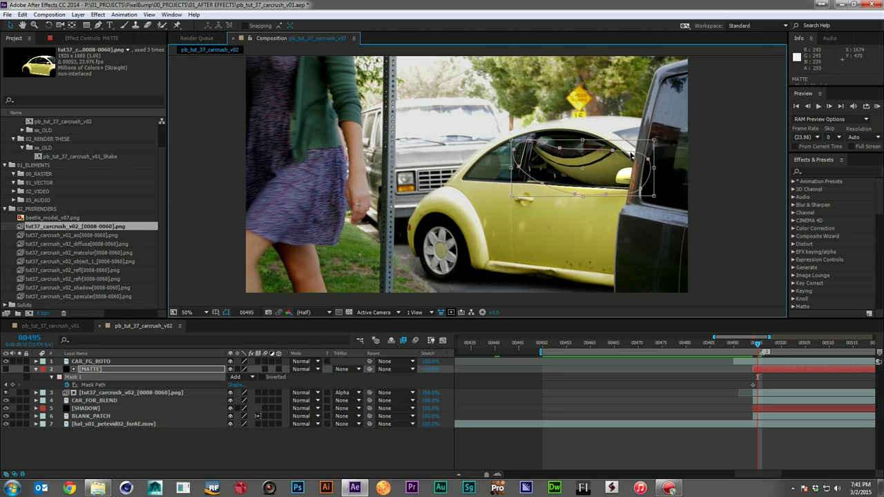
key(Return)
Reshape the matte mask at frame 495, raising its upper vertices above the dark object and widening its left edge around the window pillar.
drag(631, 153, 623, 103)
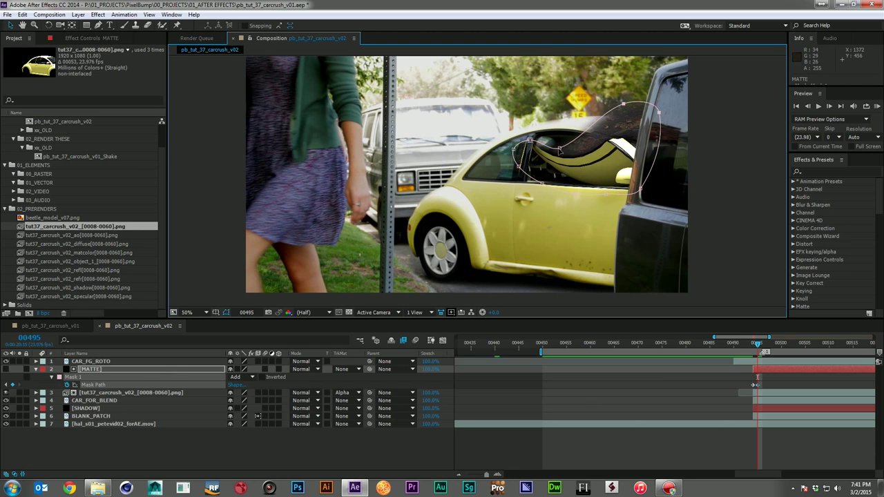
drag(559, 149, 547, 105)
drag(530, 140, 520, 178)
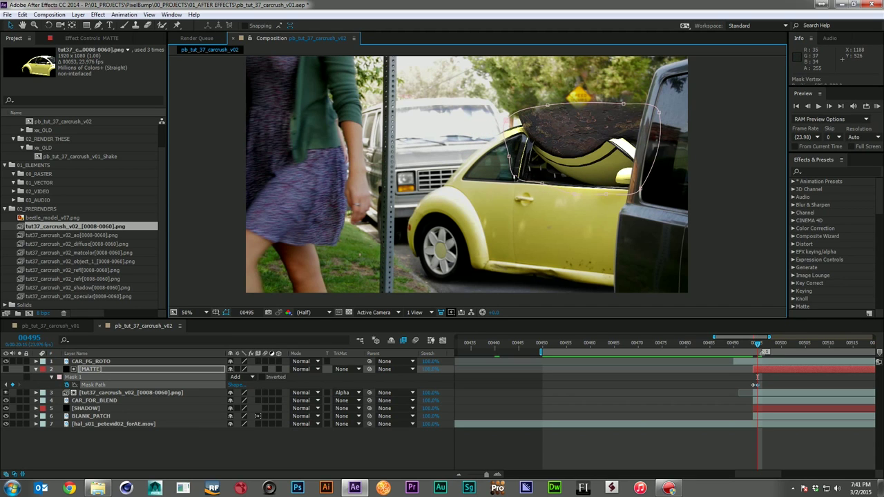
click(567, 159)
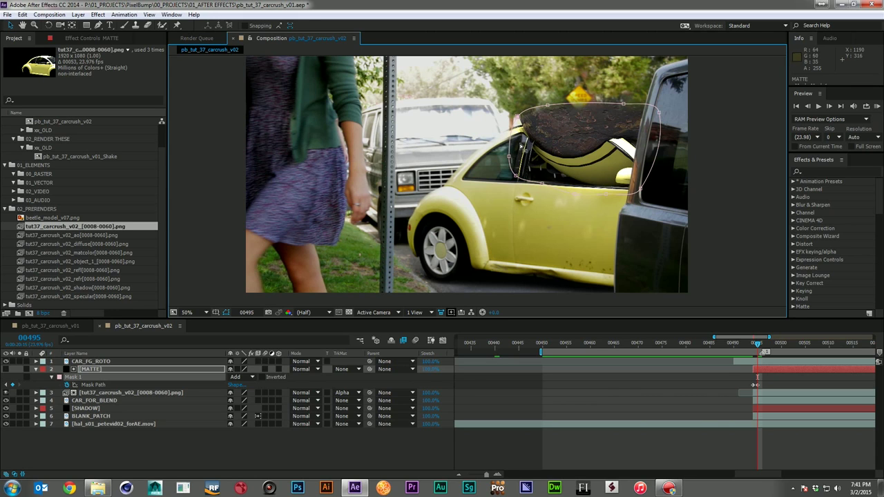
drag(509, 158, 512, 158)
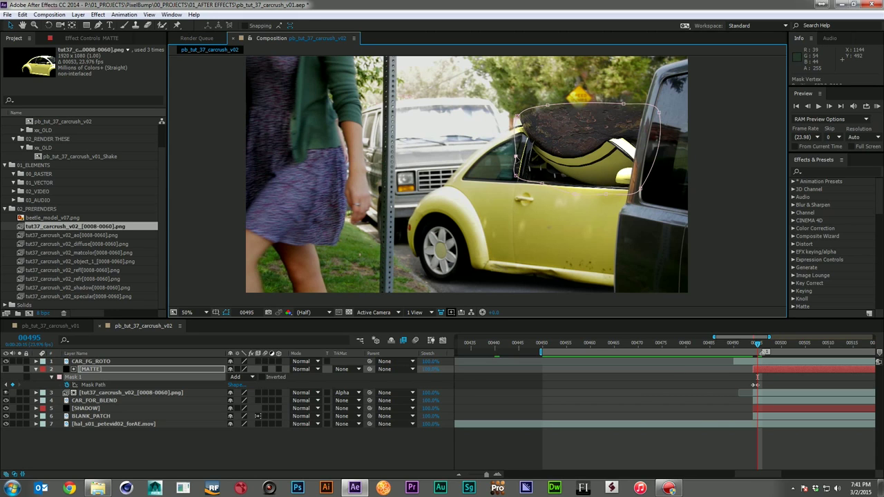
At frame 496, stretch the matte mask's left edge past the crushed windshield and nudge its right edge outward.
key(Page_Down)
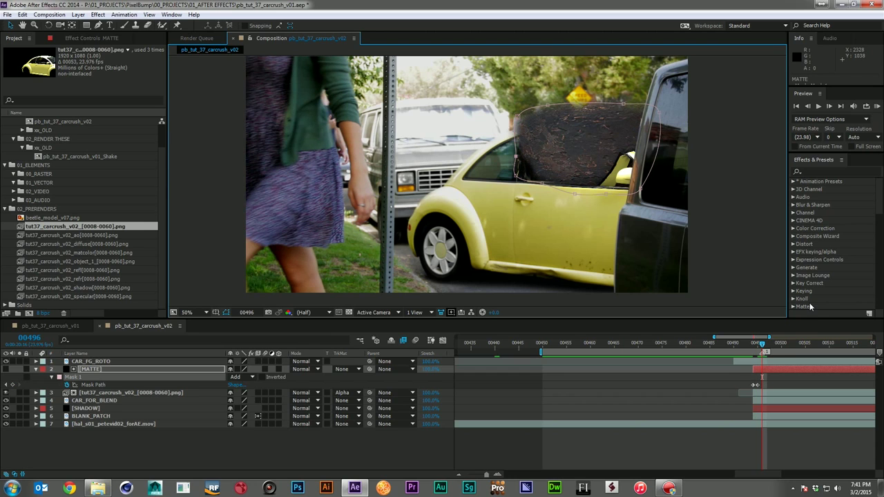
drag(519, 131, 479, 143)
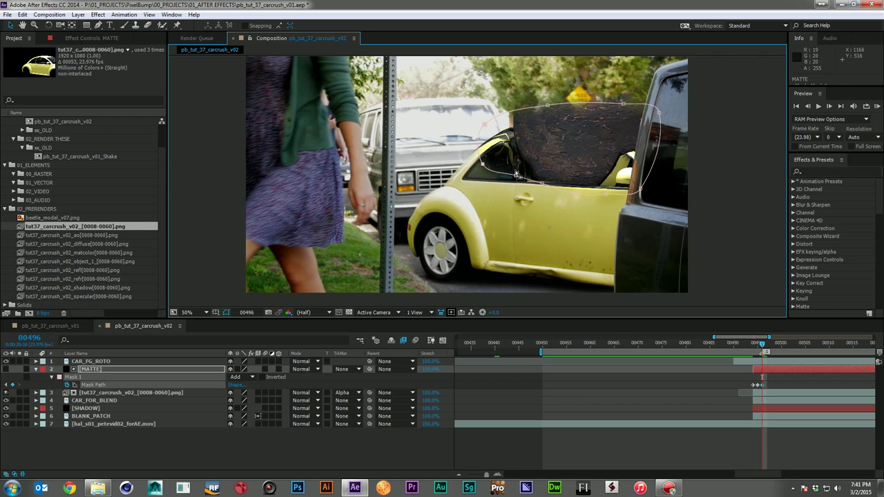
mouse_move(516, 177)
mouse_down()
mouse_move(517, 207)
mouse_move(516, 184)
mouse_up()
drag(655, 173, 663, 177)
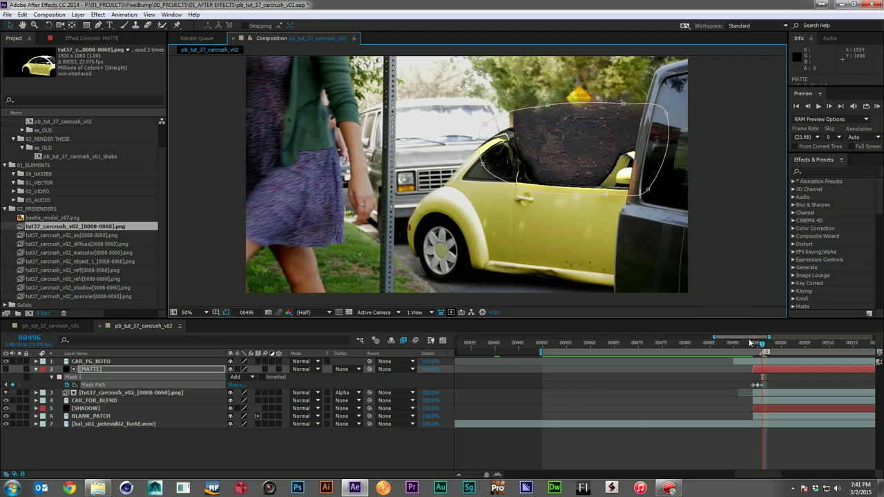
At frame 497, extend the matte mask left to the car's hood and lower its bottom edge onto the door.
key(Page_Down)
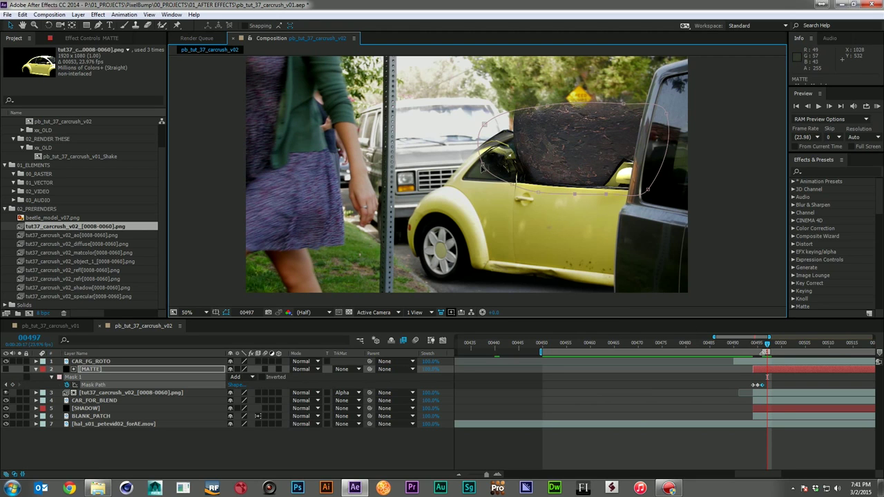
drag(483, 175, 449, 181)
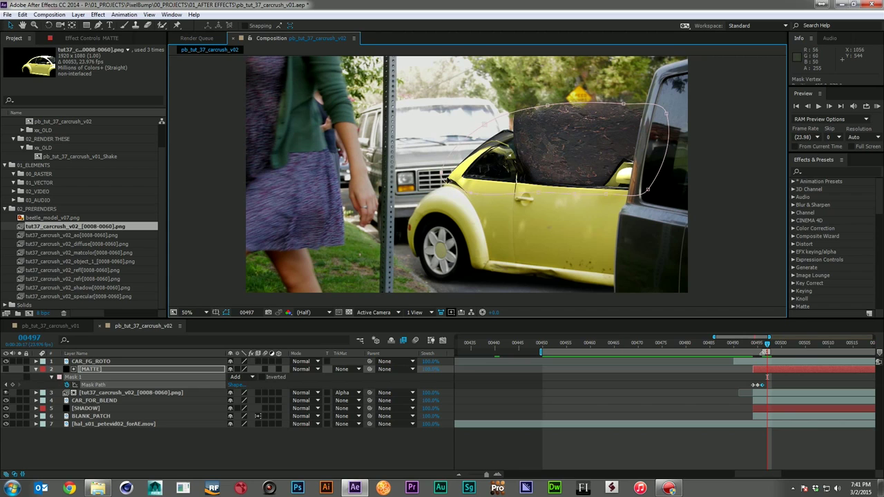
drag(539, 194, 532, 211)
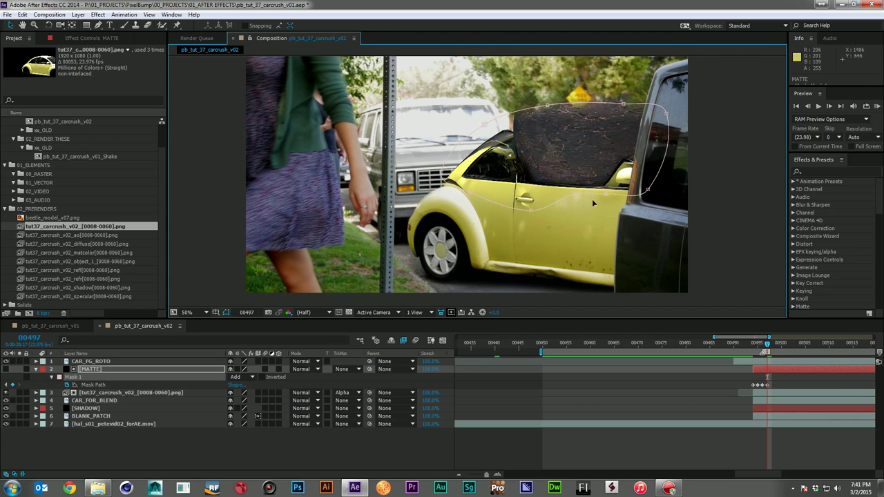
drag(593, 201, 595, 210)
Step through the frames from 498 to 514 to check the matte mask's coverage of the crushed car.
key(Page_Down)
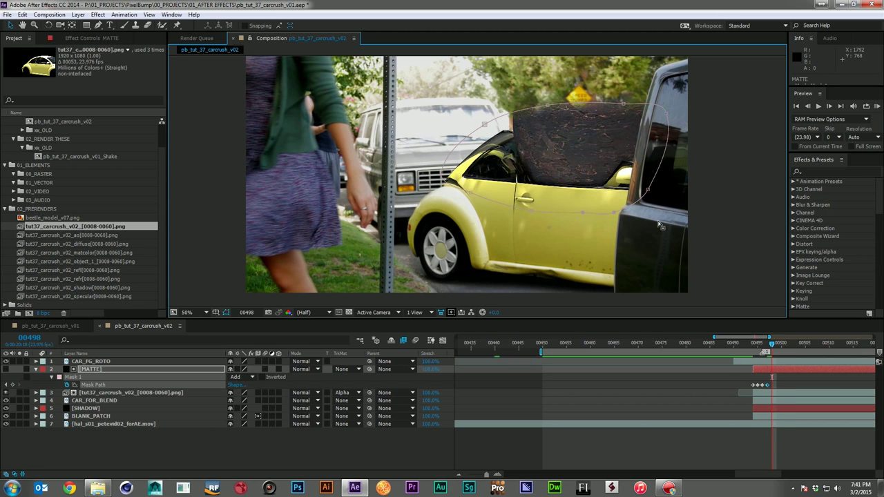
key(Page_Down)
key(Page_Down)
key(Page_Down)
key(Page_Down)
key(Page_Down)
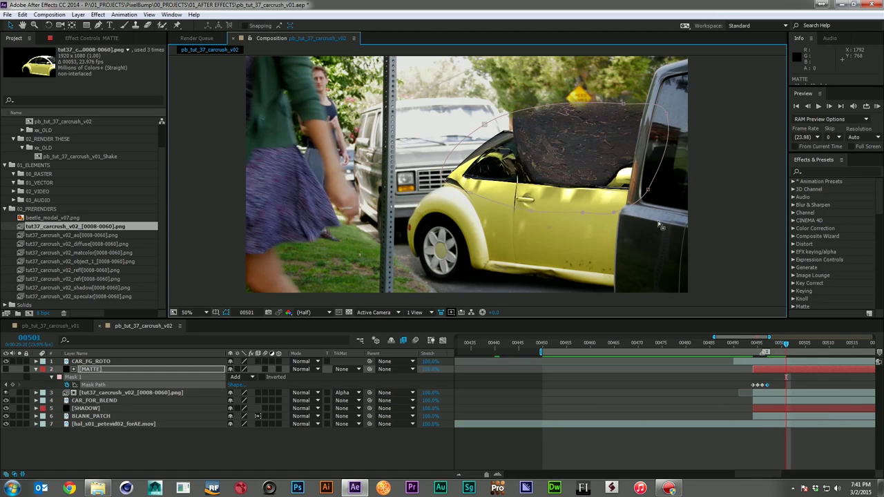
key(Page_Down)
key(Page_Down)
key(Page_Down)
key(Page_Down)
key(Page_Down)
key(Page_Down)
key(Page_Down)
key(Page_Down)
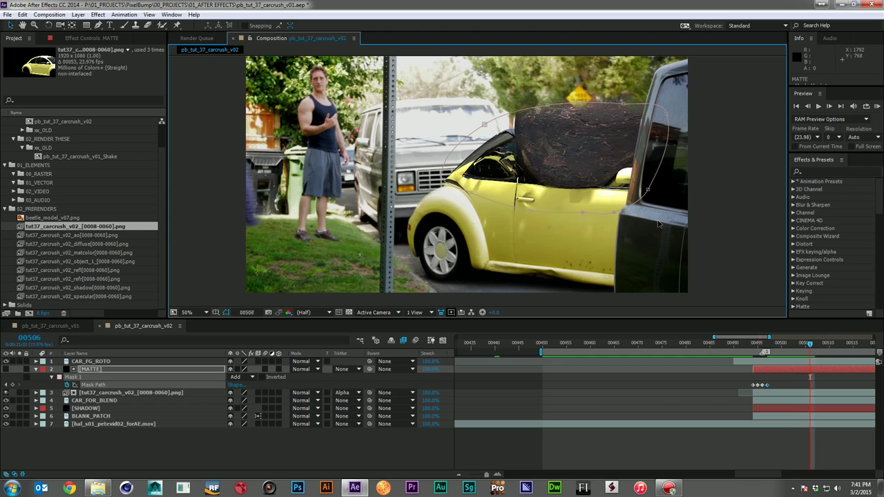
key(Page_Down)
key(Page_Down)
key(Page_Down)
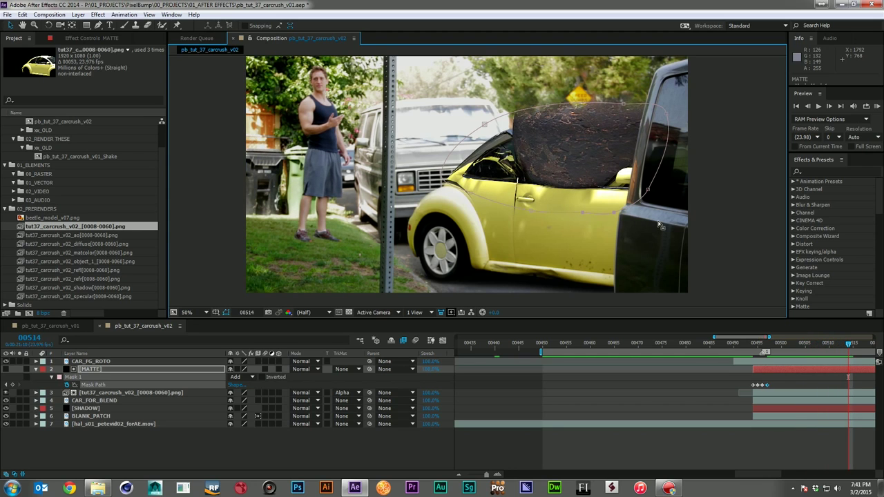
End the work area at frame 543, where the car render layer stops, and preview the shot.
key(minus)
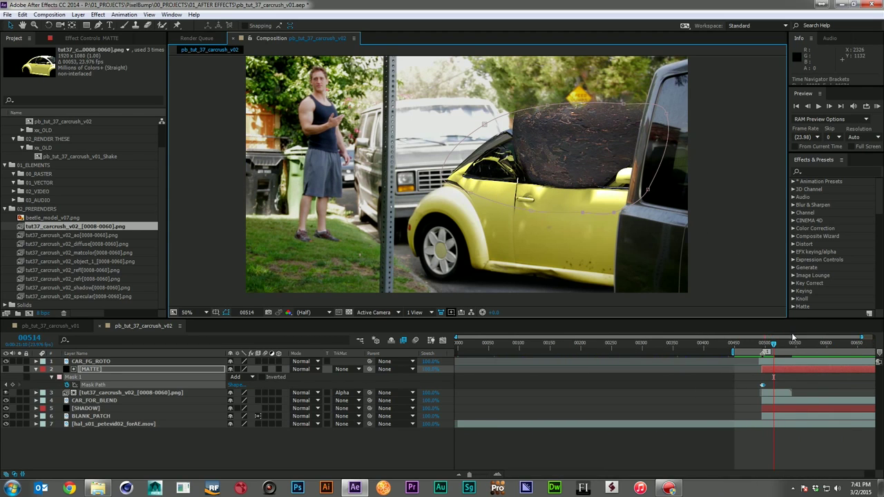
click(791, 345)
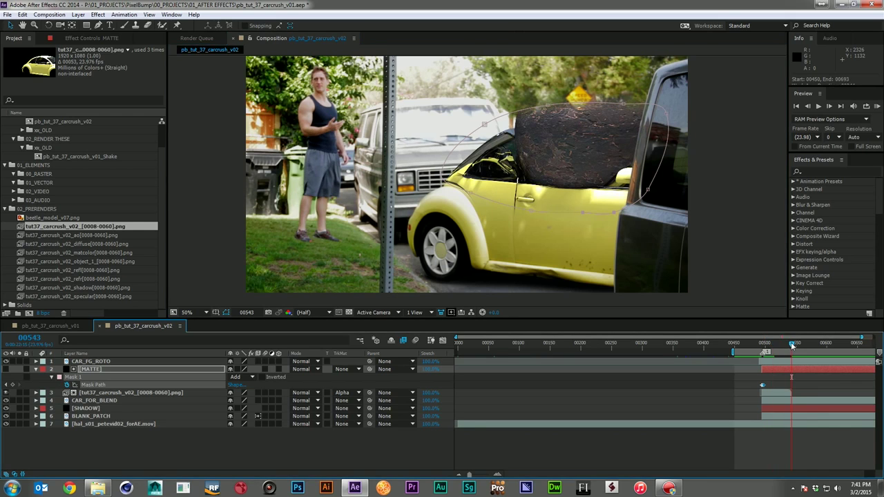
key(space)
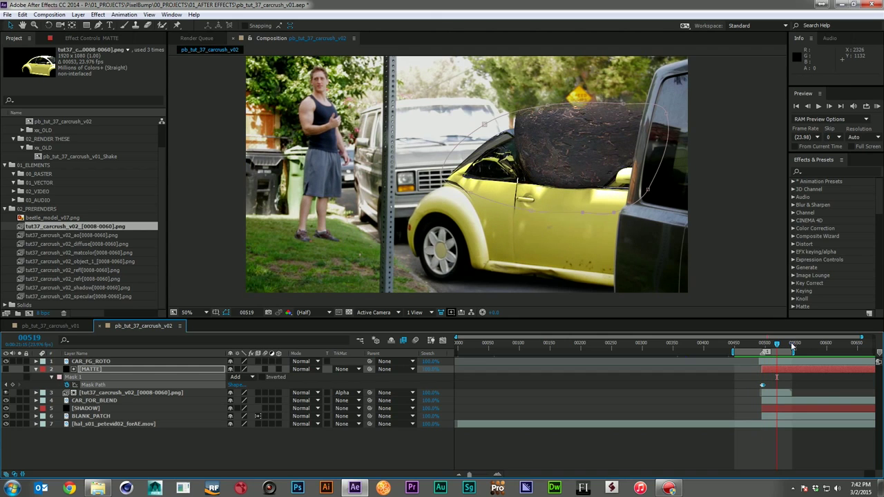
click(706, 428)
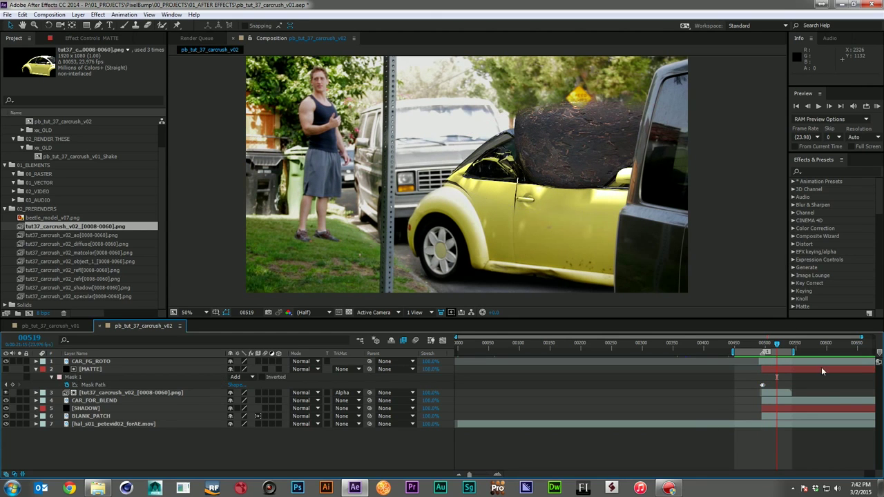
Apply Hue/Saturation to the tut37_carcrush_v02_[0008-0060].png layer with Master Saturation at -15.
click(836, 171)
text(hue/s)
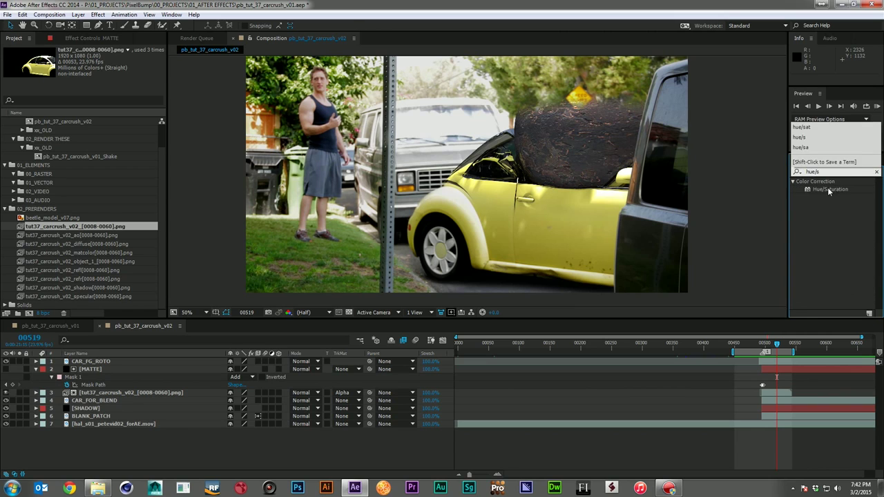
drag(829, 192, 138, 392)
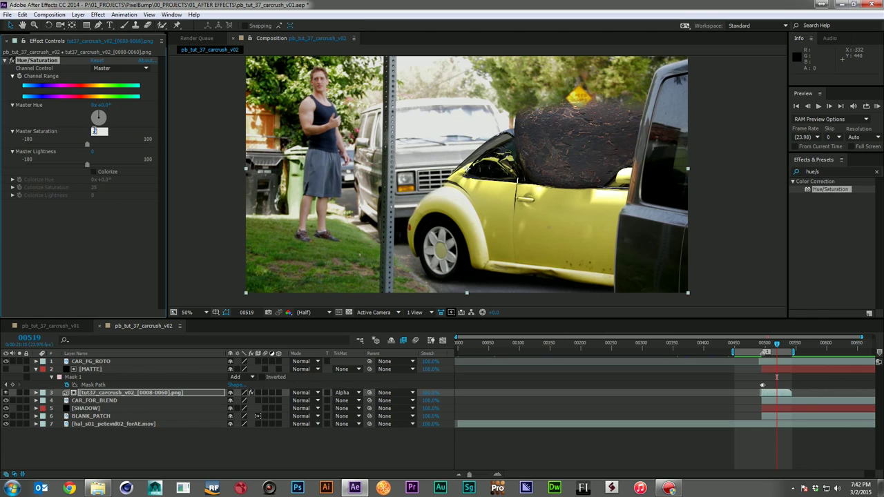
key(Return)
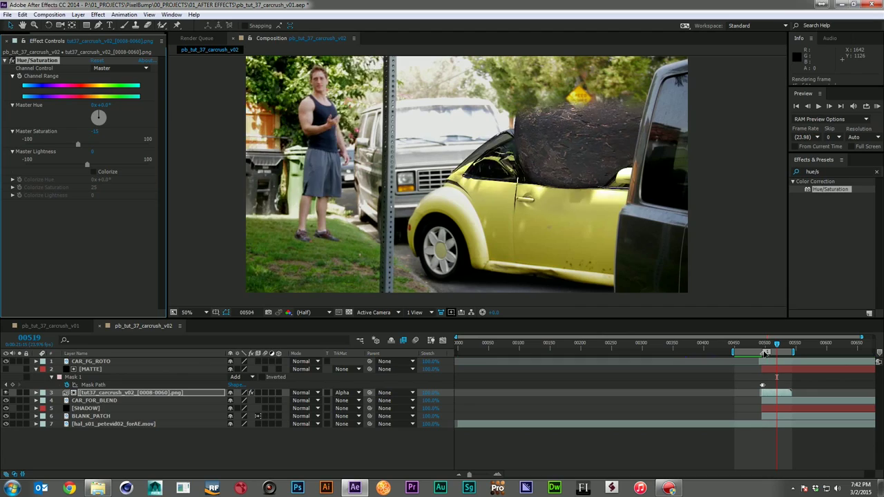
Preview the work area and inspect the crushed car up close at frame 537.
key(KP_0)
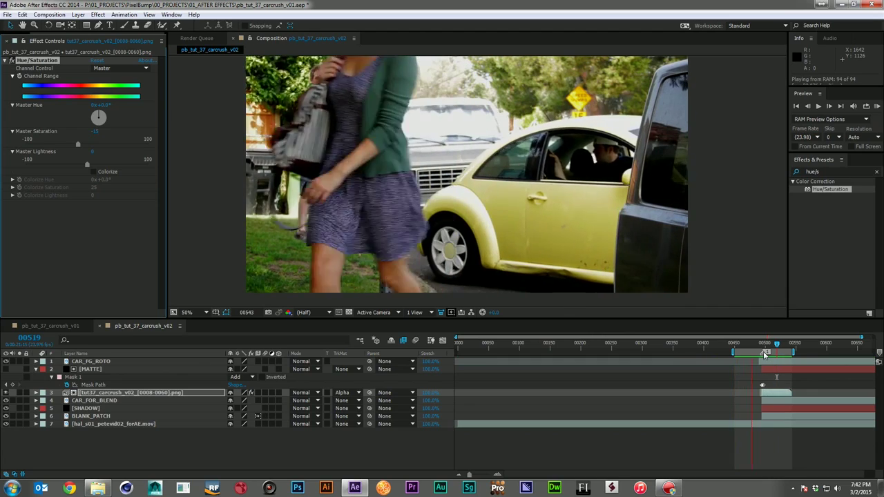
key(space)
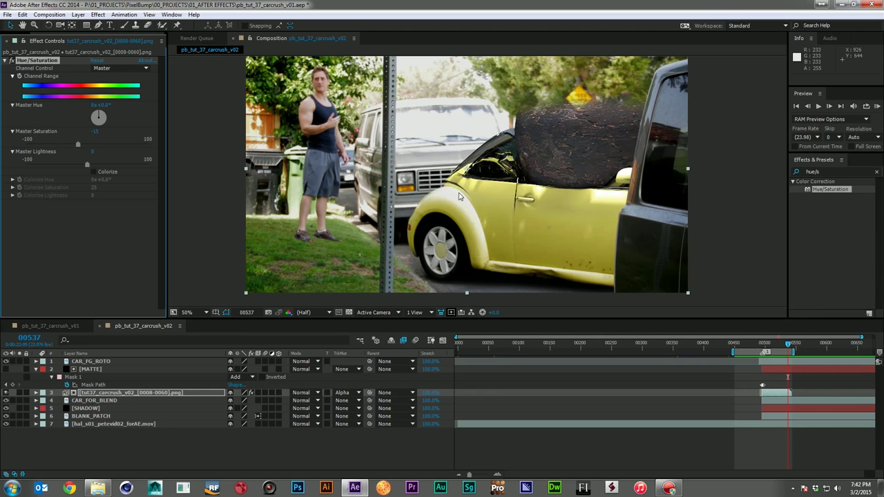
scroll(455, 192, up, 2)
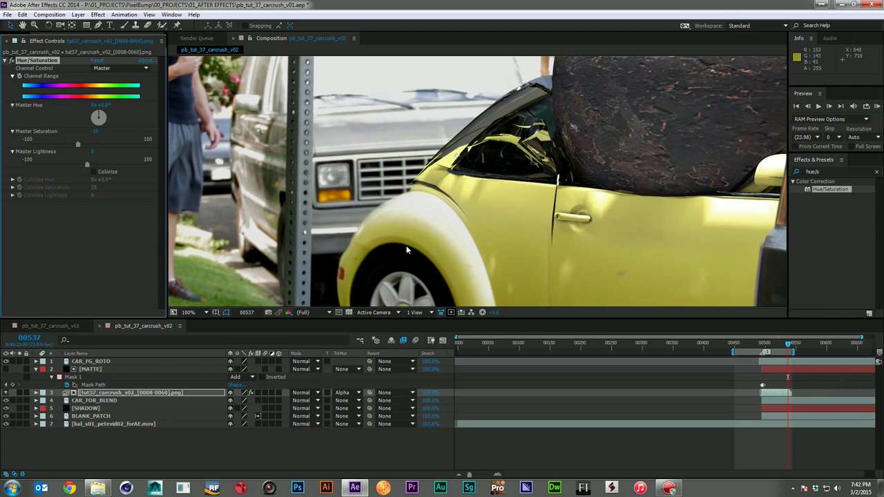
scroll(520, 237, down, 2)
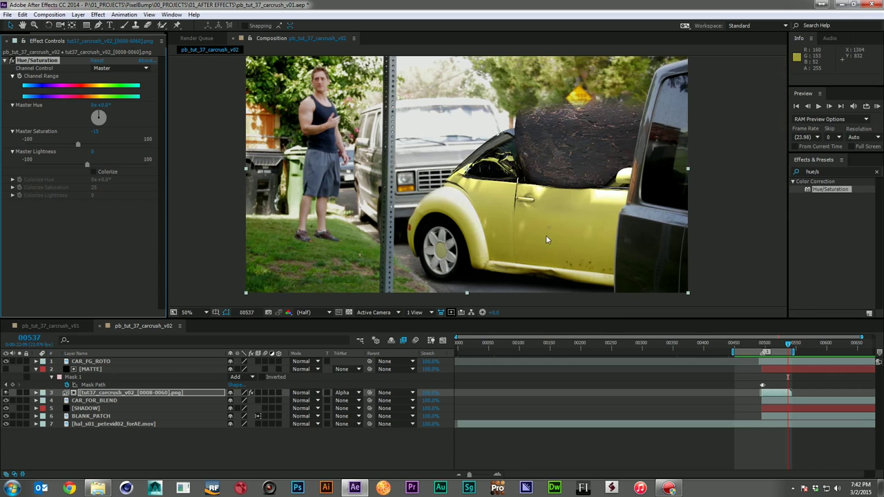
Add Fast Blur to the car render layer with Blurriness 2 and Repeat Edge Pixels enabled.
click(834, 170)
text(fast)
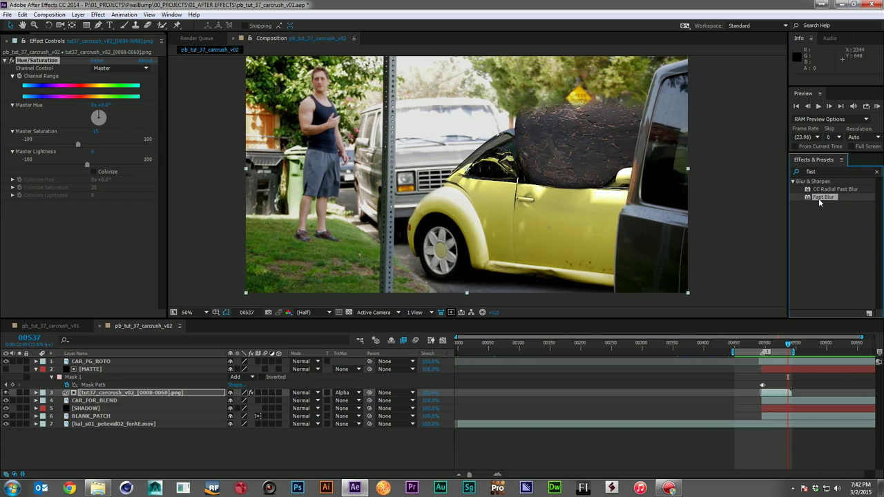
drag(816, 197, 99, 237)
click(94, 211)
text(2)
key(Return)
click(93, 226)
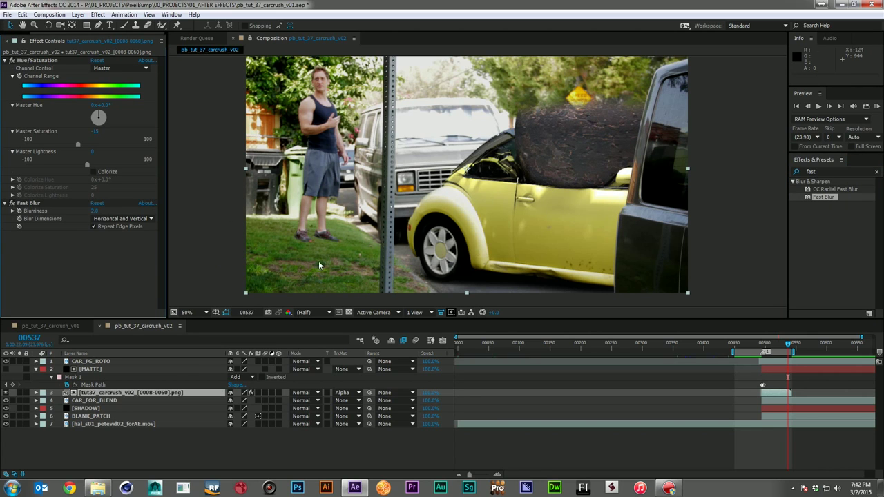
Duplicate the MATTE layer, place the copy directly above CAR_FOR_BLEND, and set CAR_FOR_BLEND's track matte to Alpha Inverted.
click(646, 443)
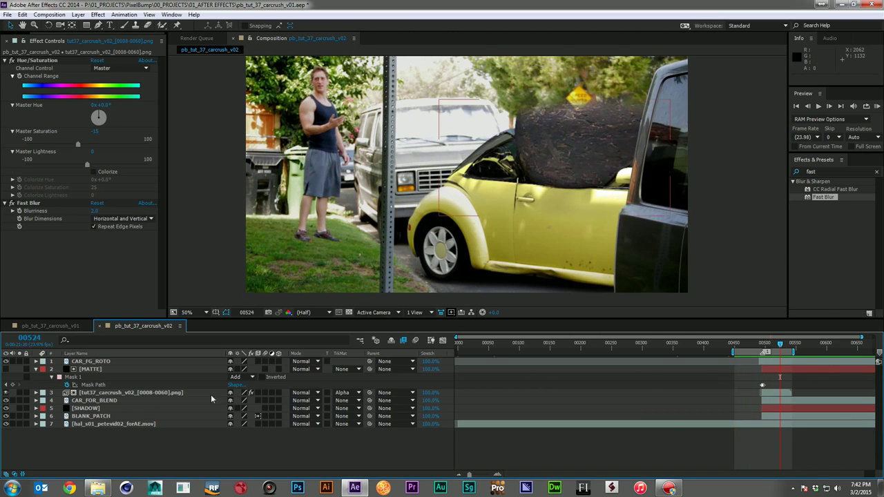
click(101, 386)
click(102, 372)
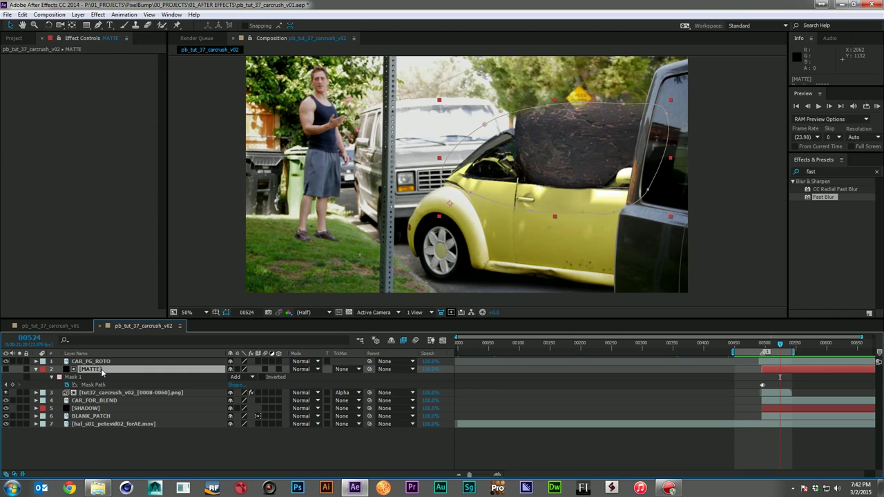
key(ctrl+d)
drag(102, 369, 109, 407)
click(96, 408)
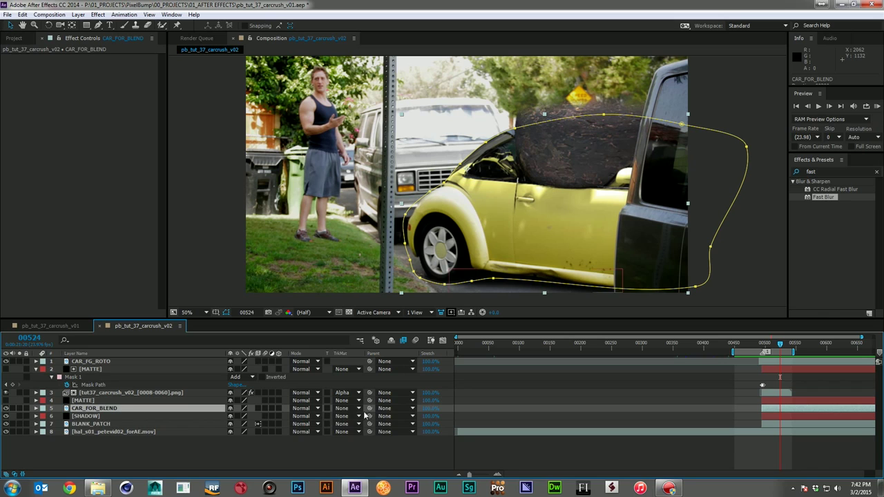
click(343, 409)
click(373, 442)
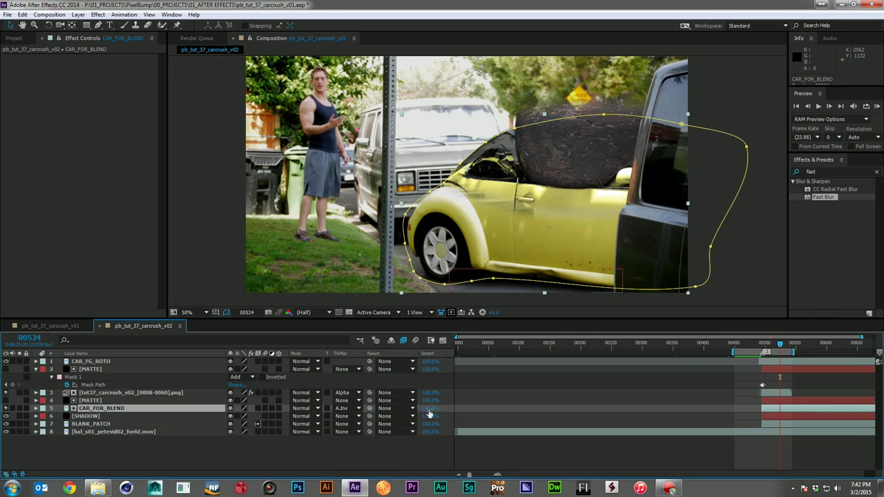
Set the Mask Expansion of the MATTE copy above CAR_FOR_BLEND to -73 pixels and collapse both matte layers' properties.
click(90, 400)
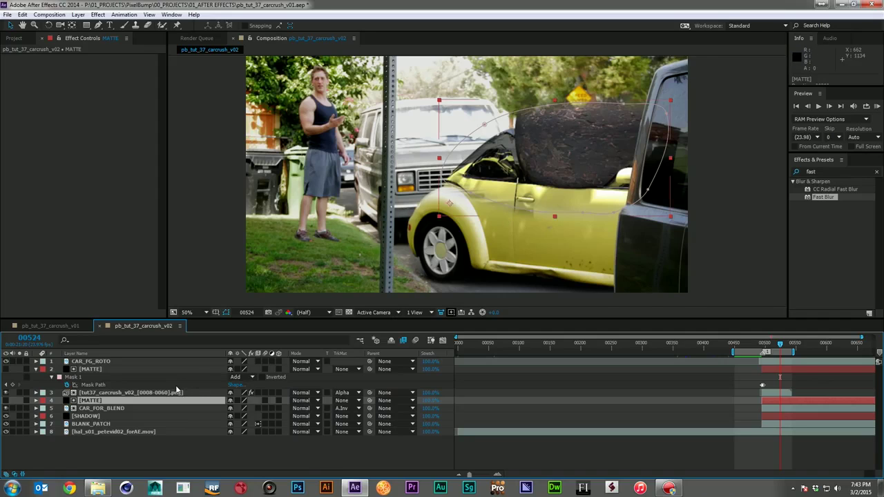
key(m)
key(m)
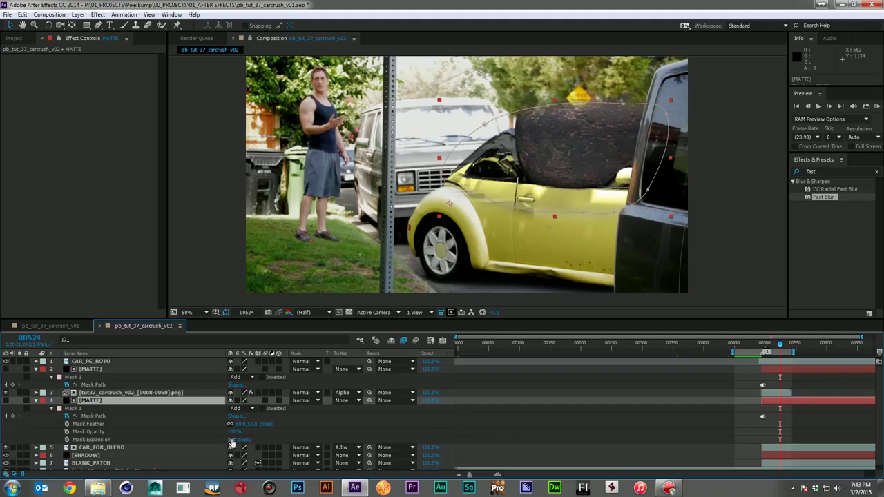
drag(233, 439, 221, 439)
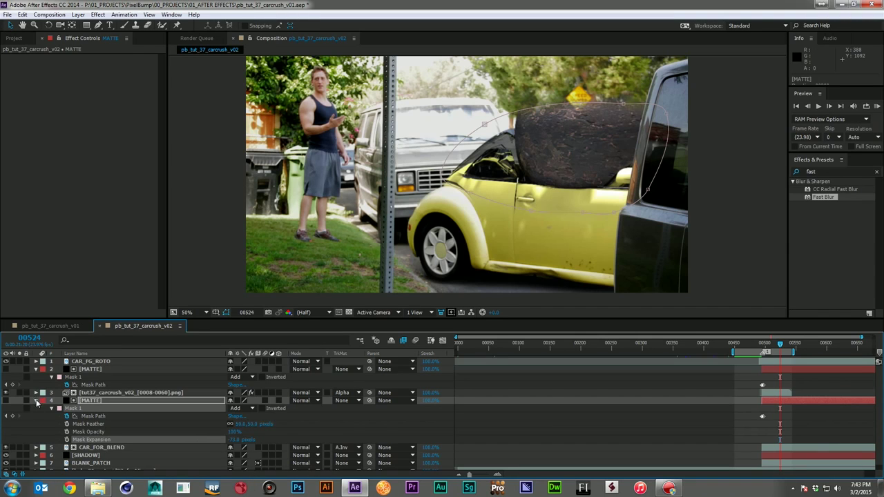
click(35, 370)
click(36, 385)
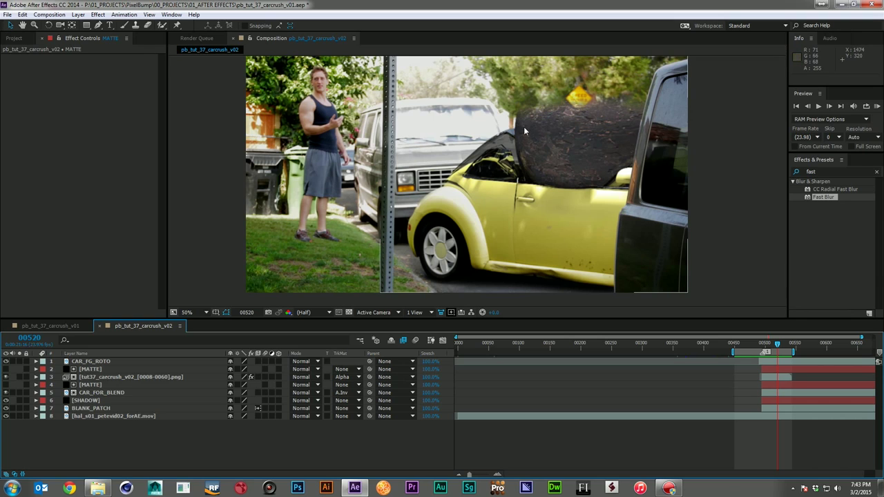
Duplicate the tut37_carcrush_v02_[0008-0060].png render layer above its MATTE layer.
click(24, 38)
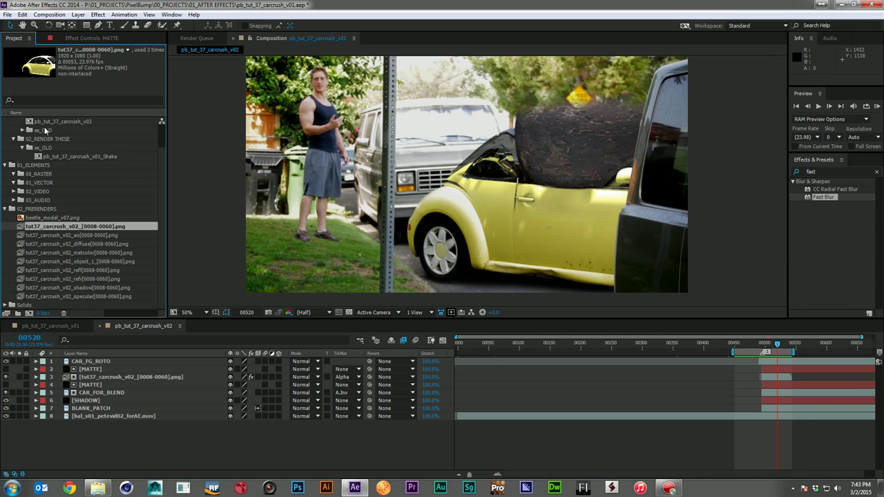
click(116, 377)
key(ctrl+d)
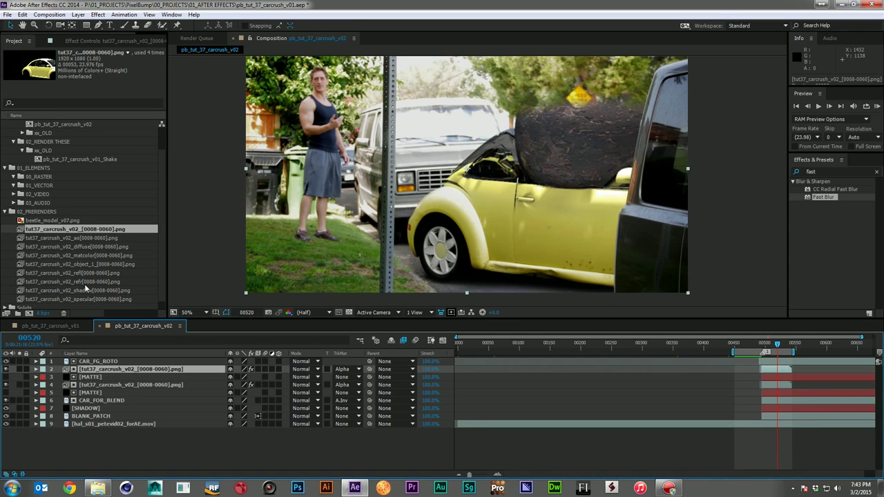
Place the tut37_carcrush_v02_object_1_[0008-0060].png pass above the duplicated render, aligned in time, and use it hidden as that render's Luma Matte.
drag(89, 261, 777, 370)
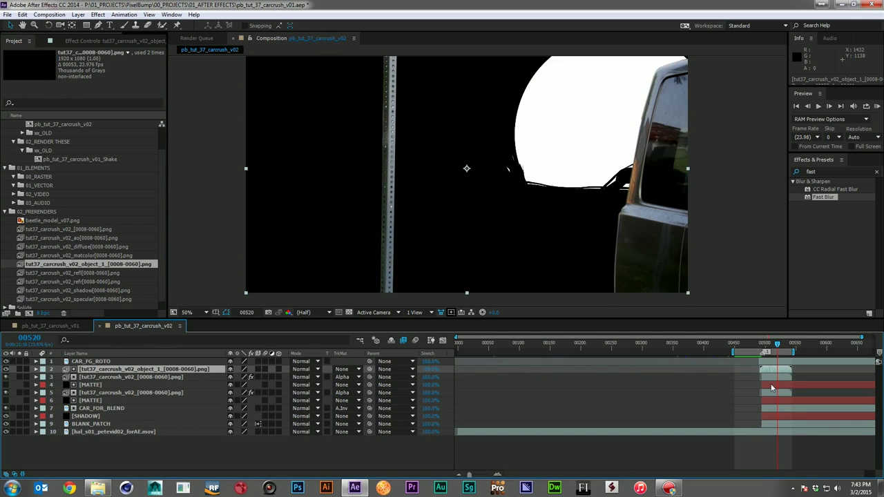
click(777, 377)
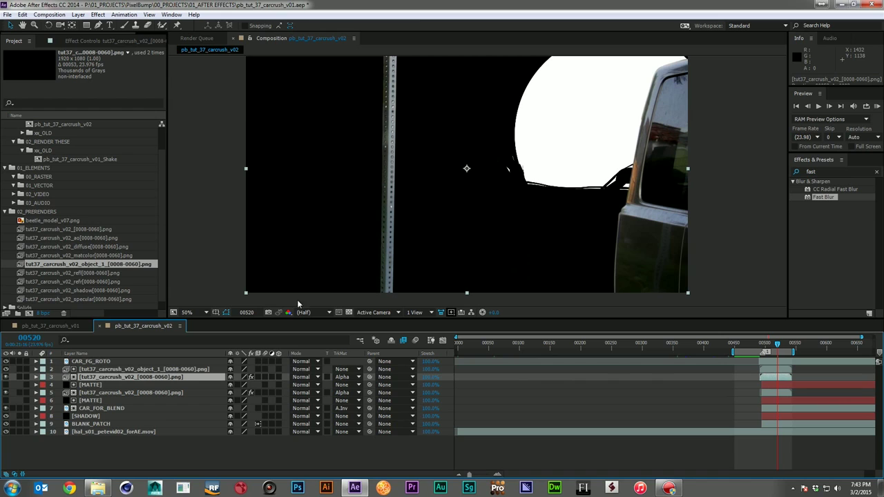
click(6, 369)
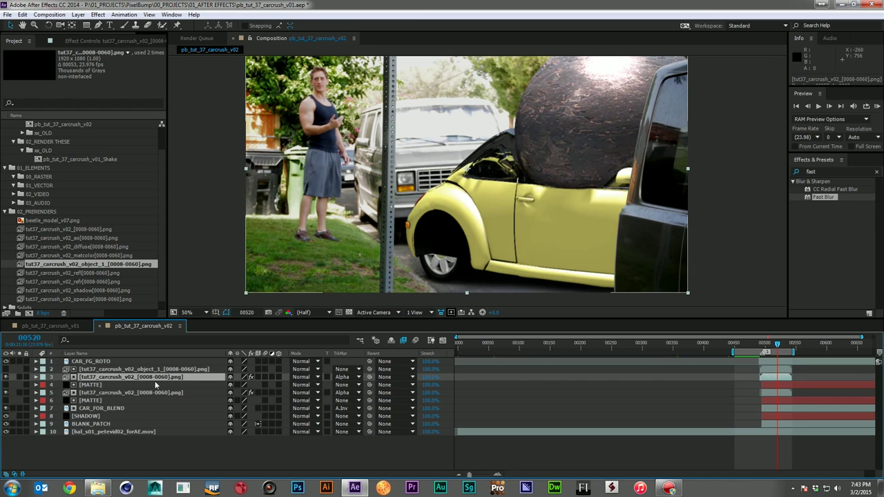
click(347, 378)
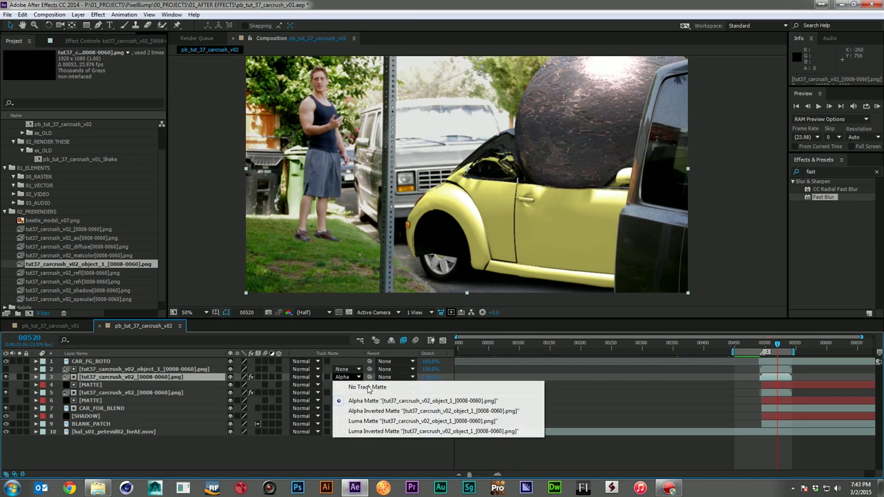
click(393, 422)
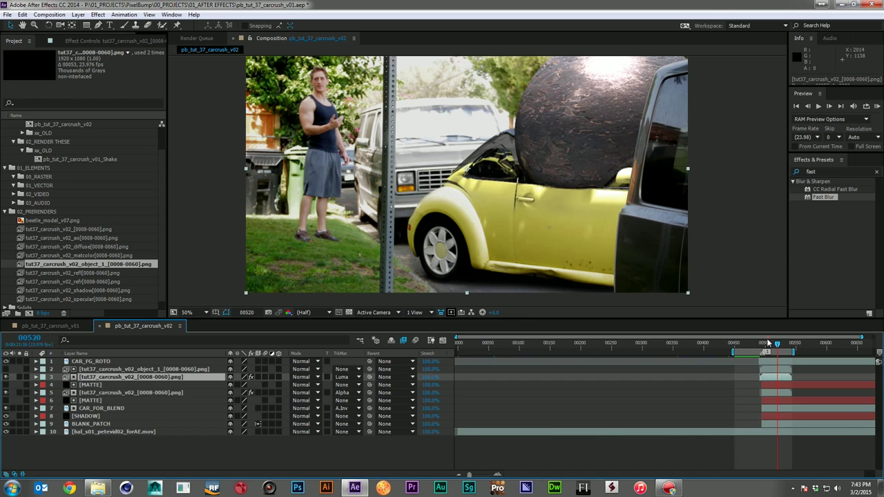
Preview the work area to check the full ball falling onto the car.
drag(779, 349, 759, 350)
key(KP_0)
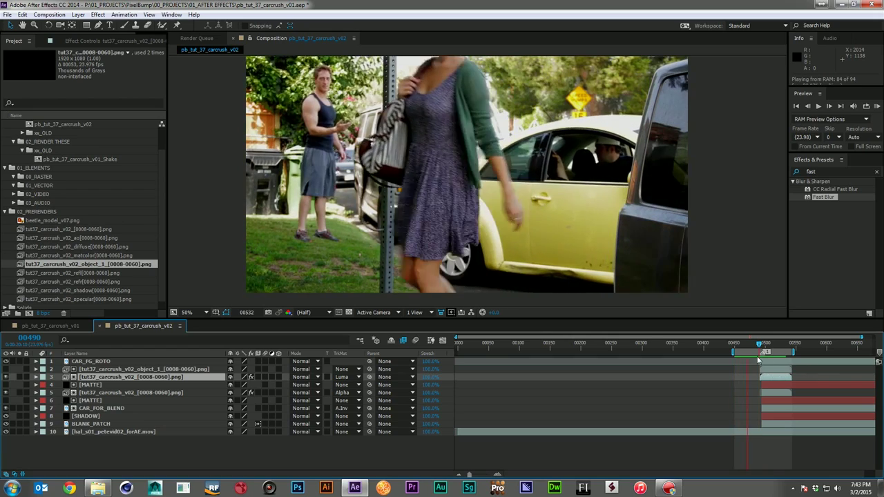
key(space)
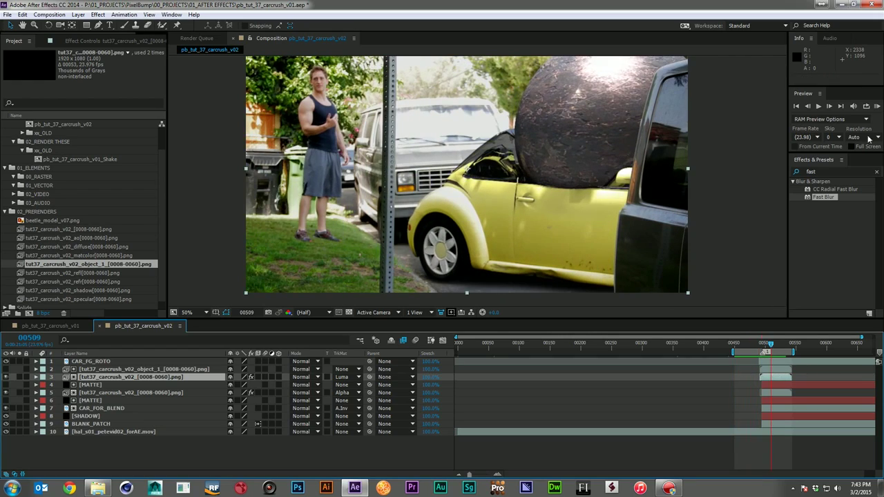
Apply Curves to the luma-matted render layer and raise the midtones of its RGB curve slightly.
click(836, 171)
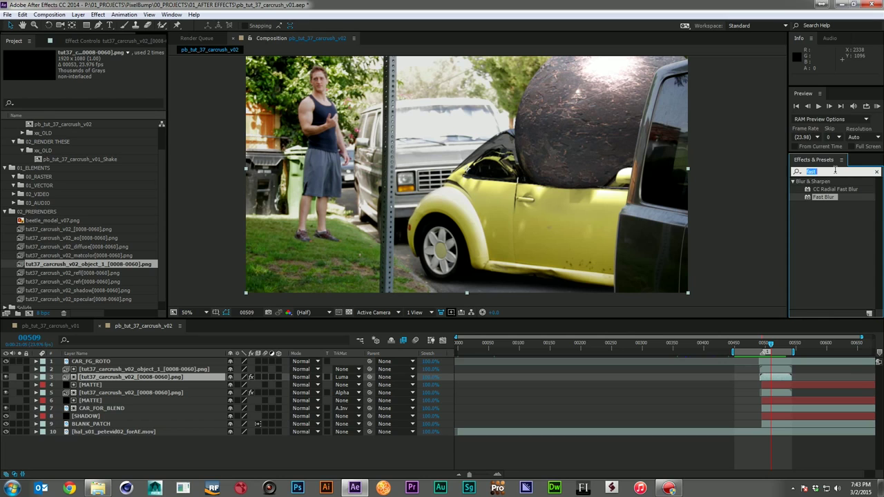
text(curves)
drag(822, 221, 775, 378)
drag(82, 228, 72, 227)
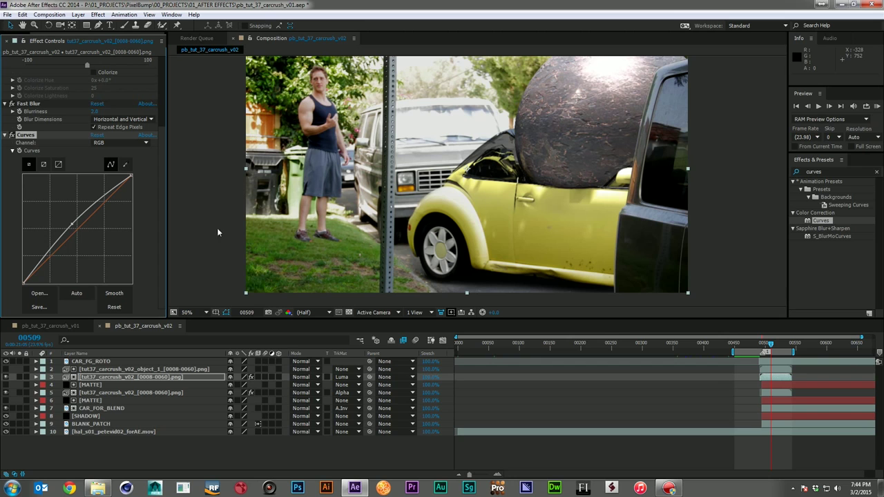
Preview the brightened ball in the shot and check the crushed car at frame 530.
click(596, 442)
key(space)
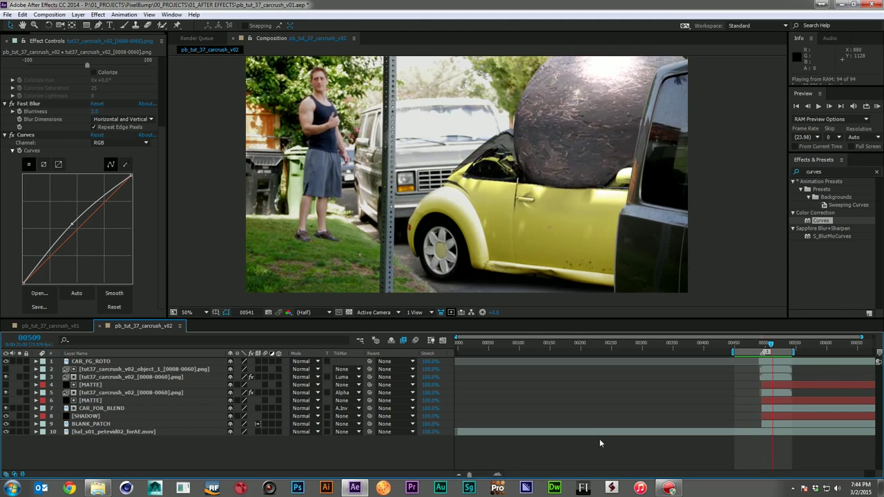
key(space)
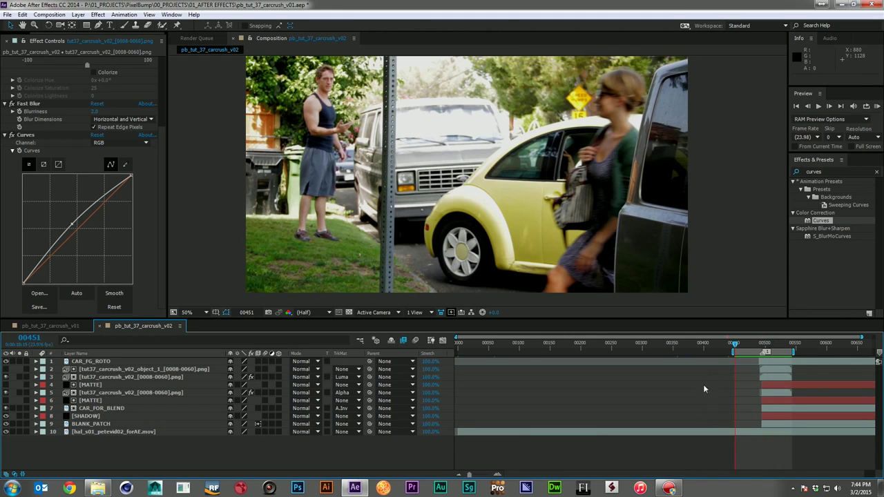
drag(761, 343, 784, 347)
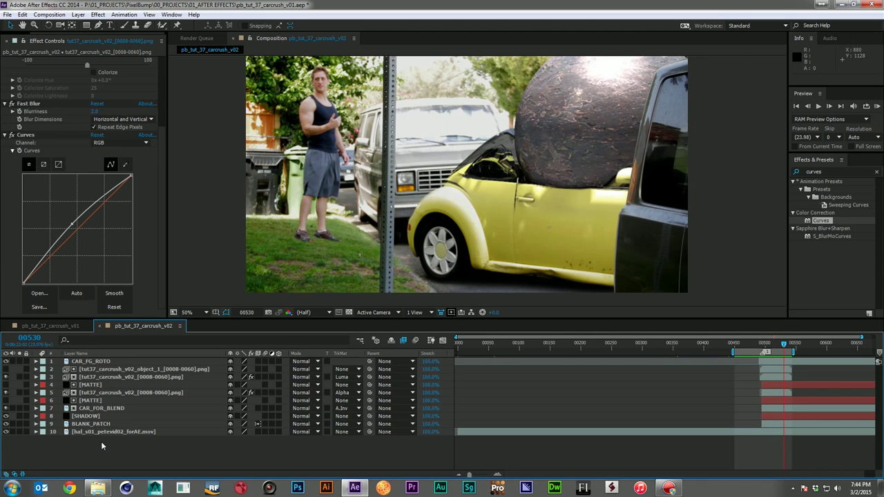
Add the tut37_carcrush_v02_refl[0008-0060].png pass below CAR_FG_ROTO, align it with the other renders, and set its blend mode to Add.
click(11, 39)
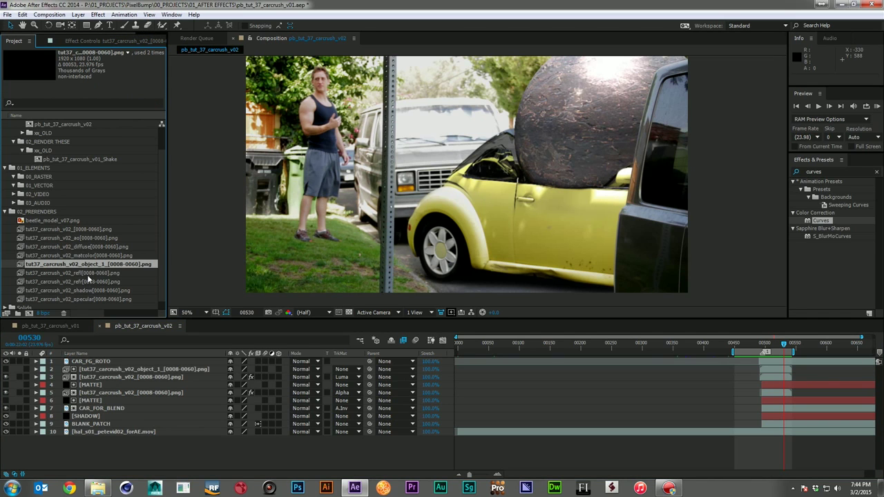
drag(89, 274, 129, 371)
drag(466, 373, 769, 371)
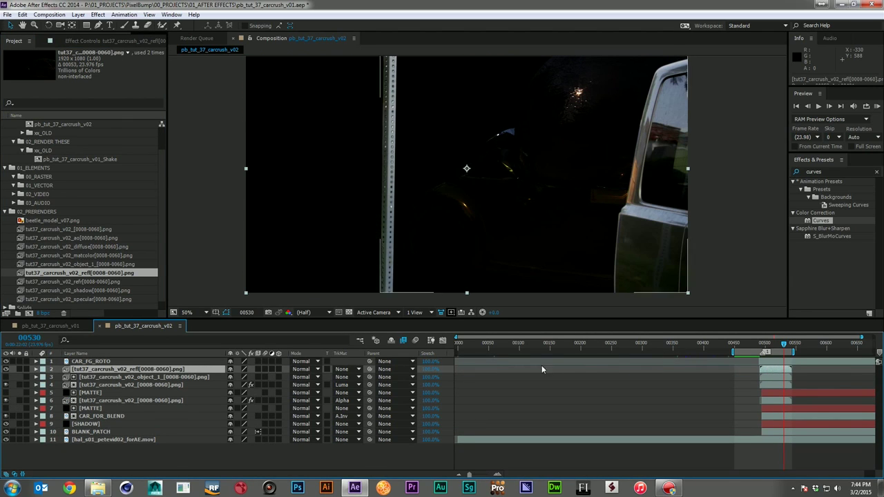
click(304, 368)
click(341, 177)
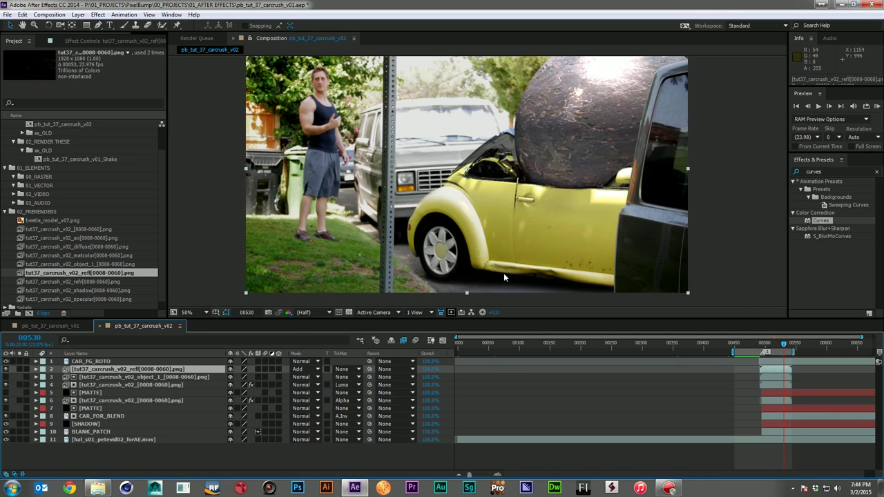
Compare the shot with and without the reflection pass at frames 530 and 494.
click(5, 369)
click(6, 370)
click(6, 370)
click(6, 369)
drag(764, 348, 764, 350)
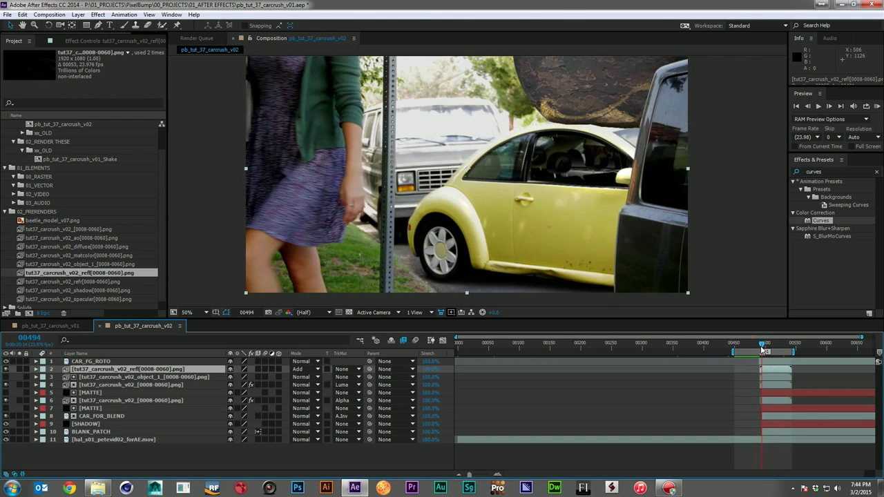
click(5, 369)
click(6, 370)
click(5, 370)
click(6, 369)
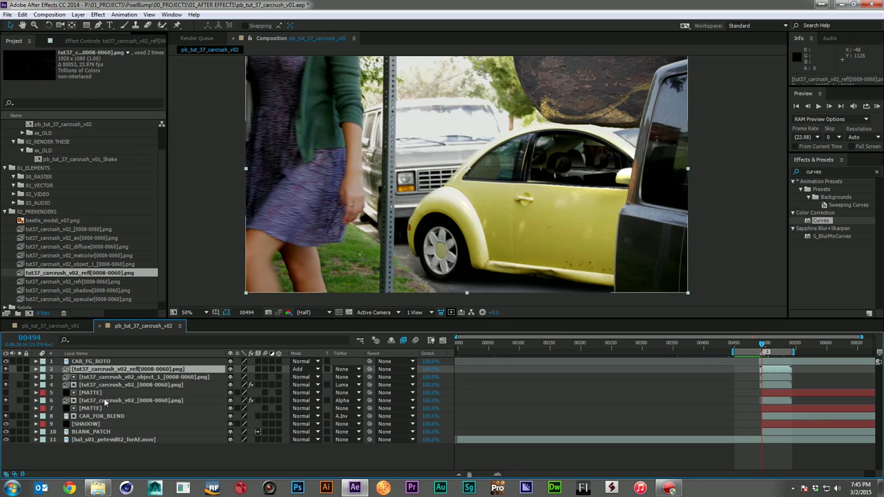
Pre-compose the reflection, object and both car render layers with their matte as pc_car_crush_3d_renders, moving all attributes.
shift+click(171, 399)
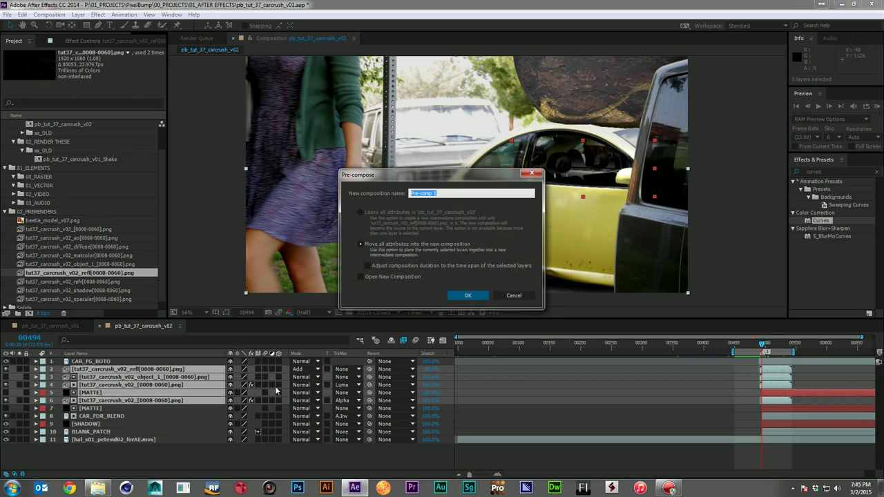
text(pc)
text(_car_crush_3d_renders)
key(Return)
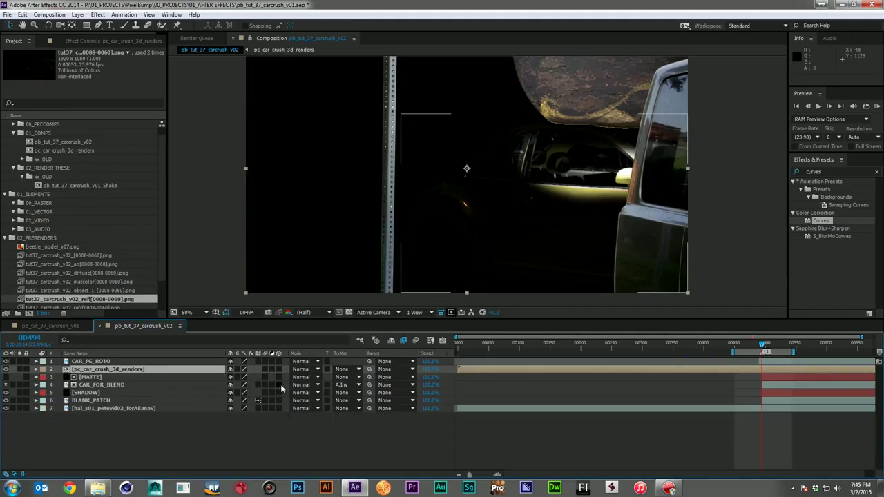
Trim the start of pc_car_crush_3d_renders to where the renders begin and enable Collapse Transformations on it.
drag(456, 369, 755, 384)
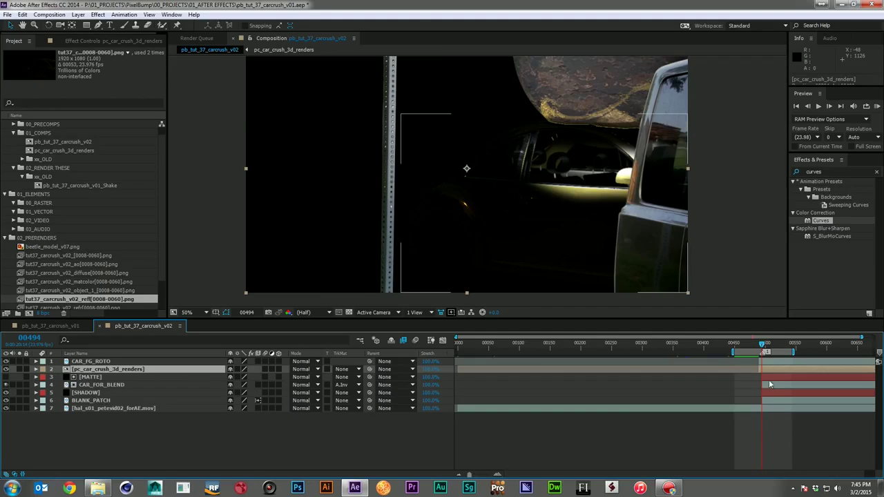
click(235, 370)
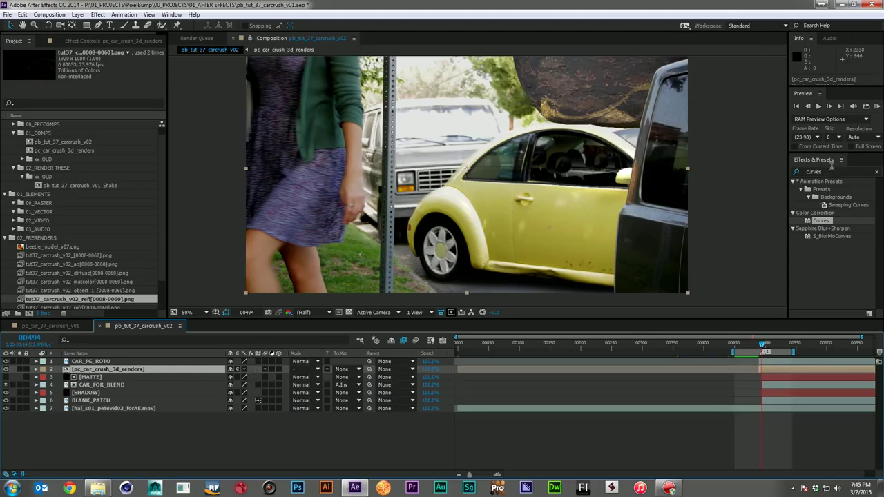
Apply Pixel Motion Blur to the pc_car_crush_3d_renders layer and check the layers inside the precomp.
click(801, 172)
text(pixel)
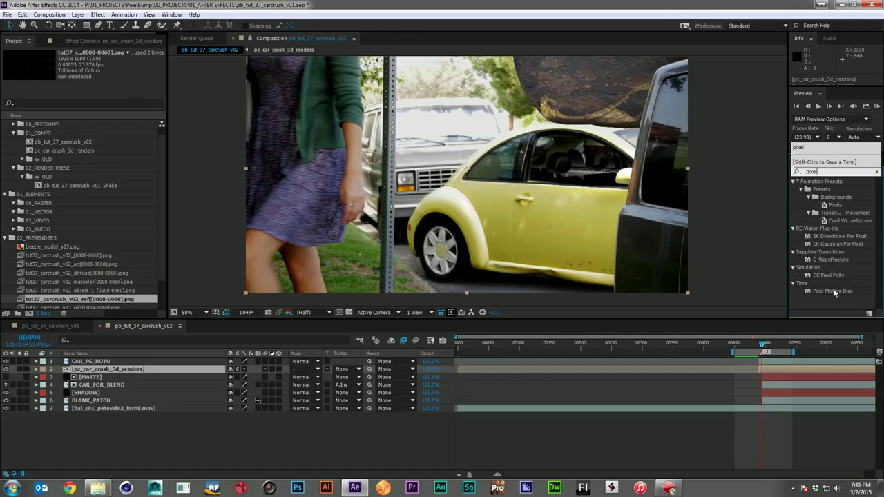
drag(835, 293, 778, 369)
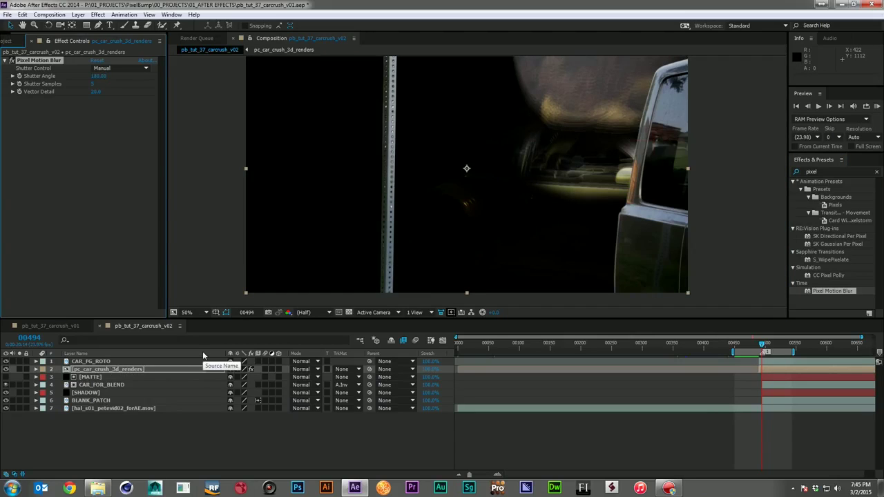
double_click(149, 369)
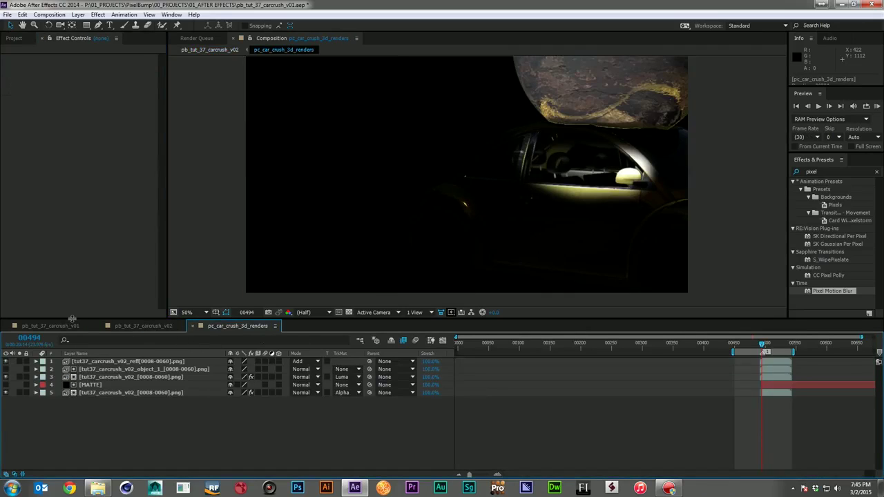
click(125, 325)
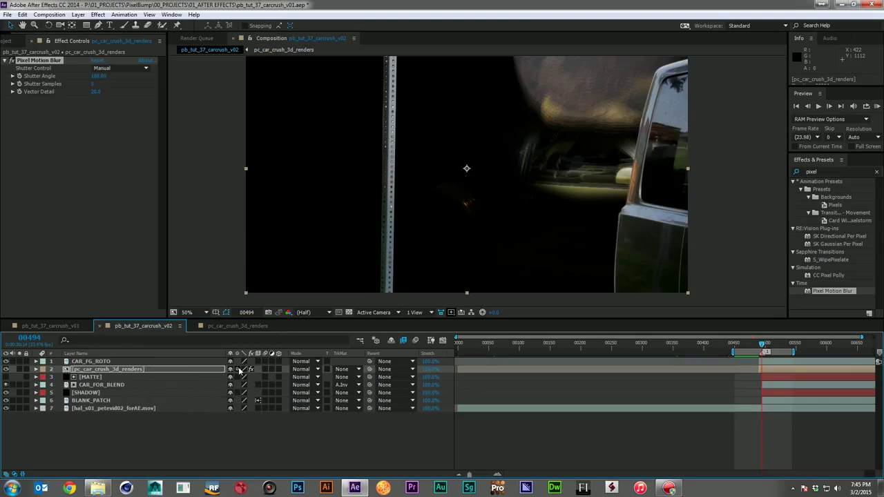
In pc_car_crush_3d_renders, apply Shift Channels to the tut37_carcrush_v02_refl layer, take its alpha from Red, and check the transparency.
click(228, 326)
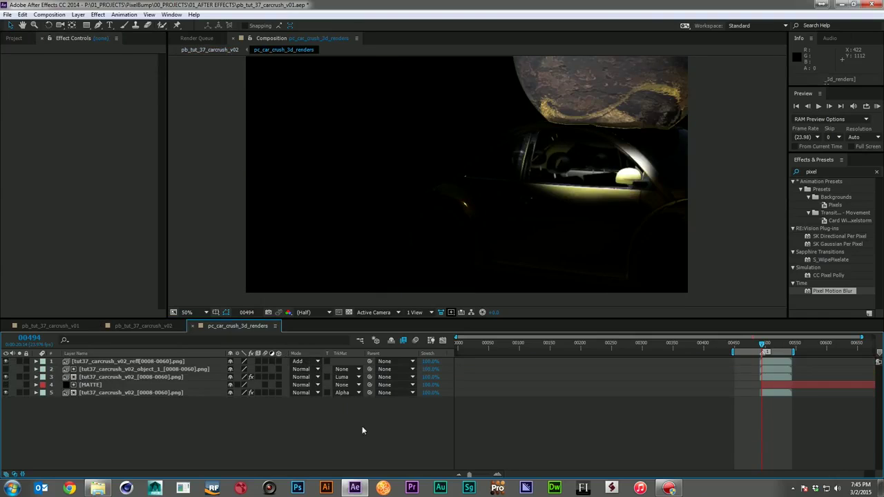
click(117, 362)
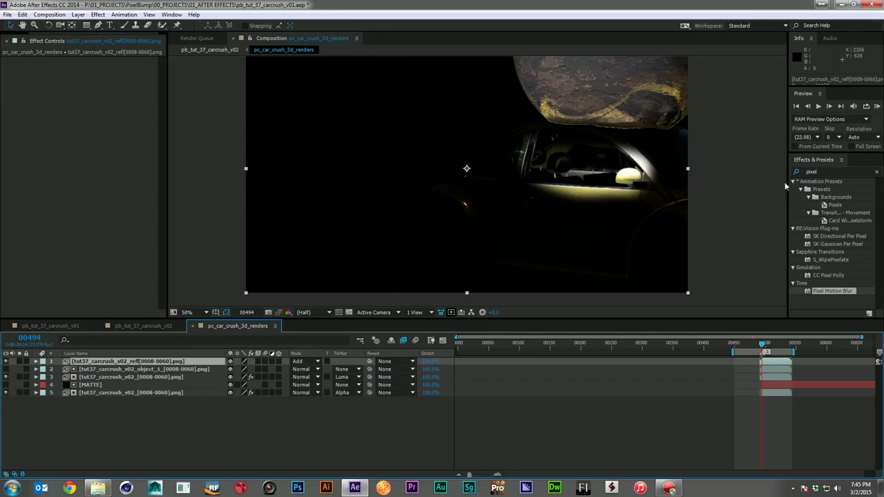
click(830, 170)
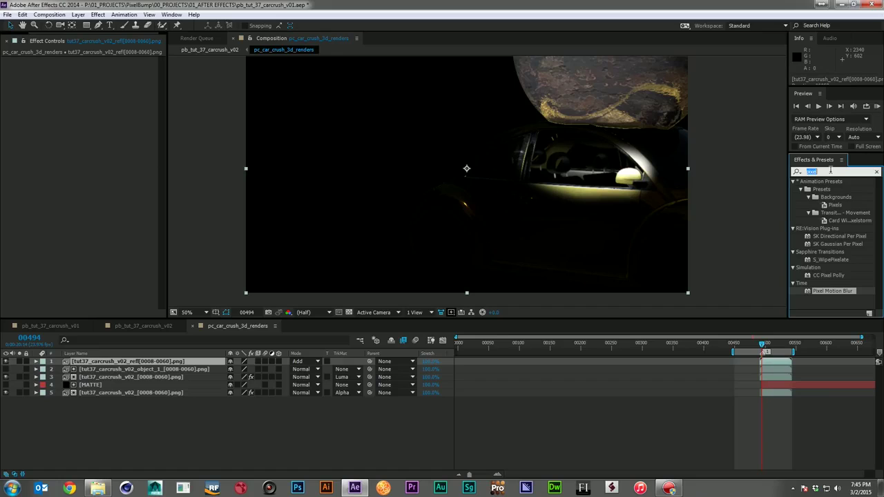
text(shif)
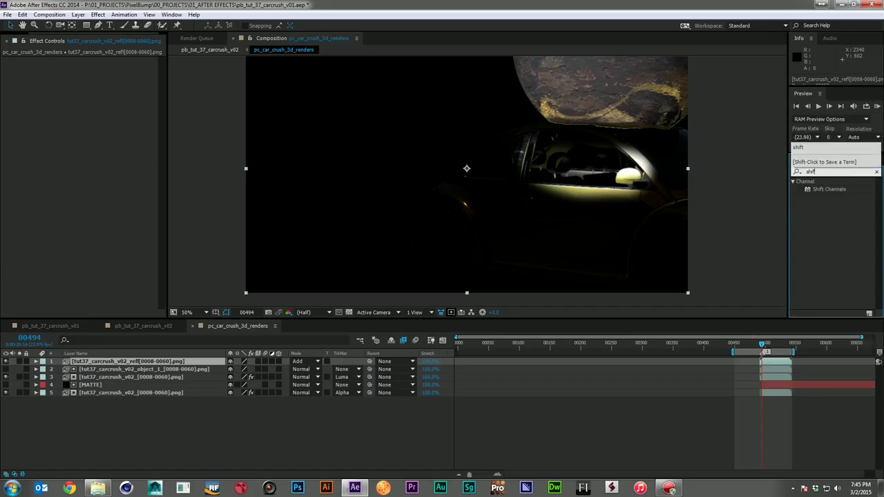
text(t)
drag(833, 193, 183, 362)
click(118, 69)
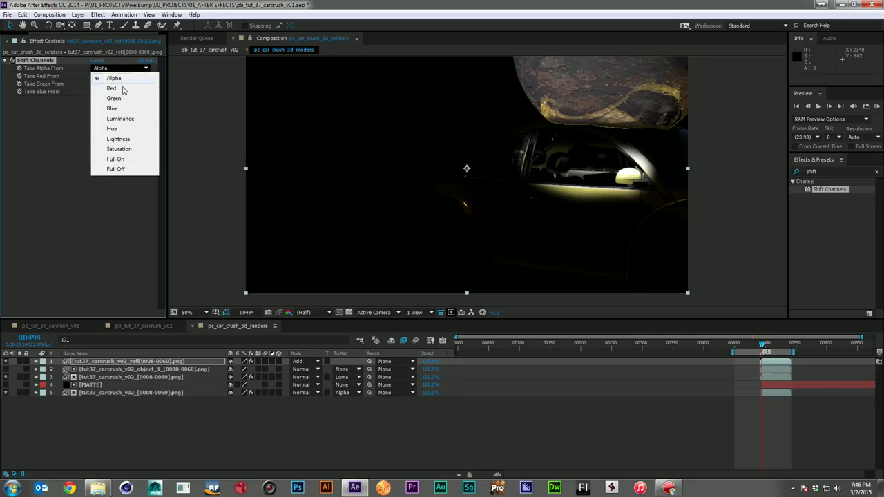
click(114, 84)
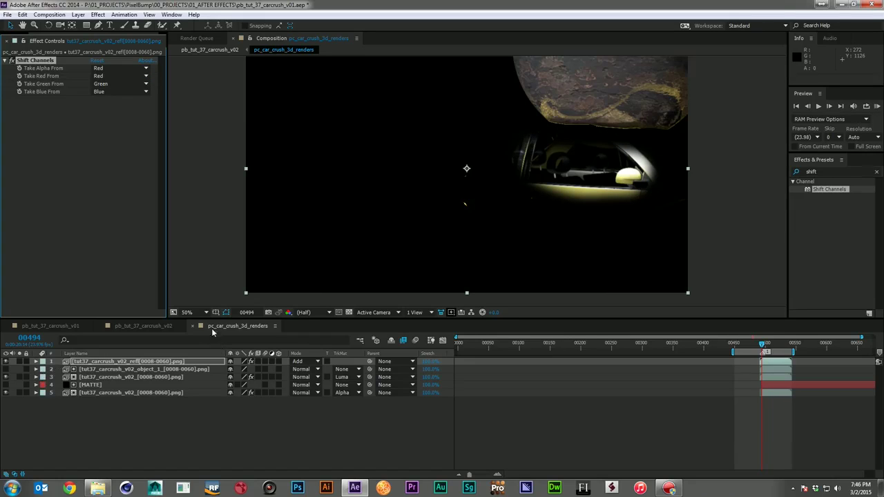
click(349, 313)
click(350, 313)
click(349, 312)
click(350, 313)
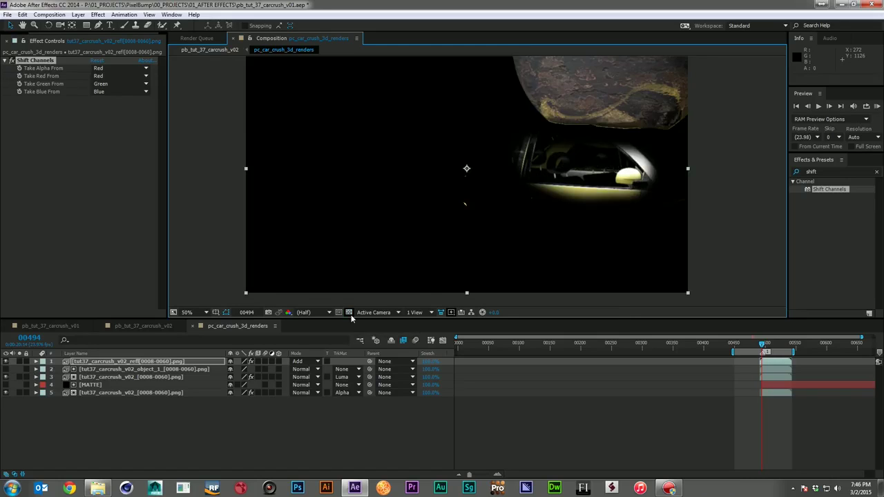
In pb_tut_37_carcrush_v02, set the Pixel Motion Blur on pc_car_crush_3d_renders to shutter angle 90 and 16 shutter samples, judging it at frame 495.
click(147, 327)
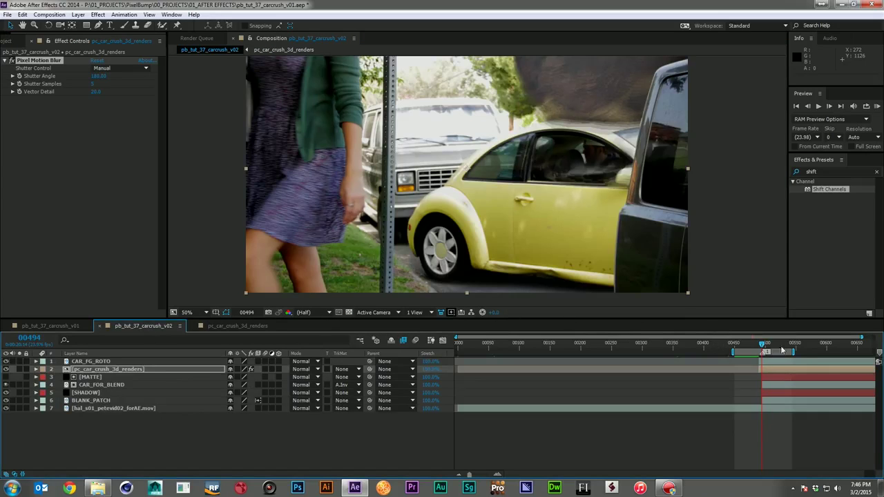
key(Page_Up)
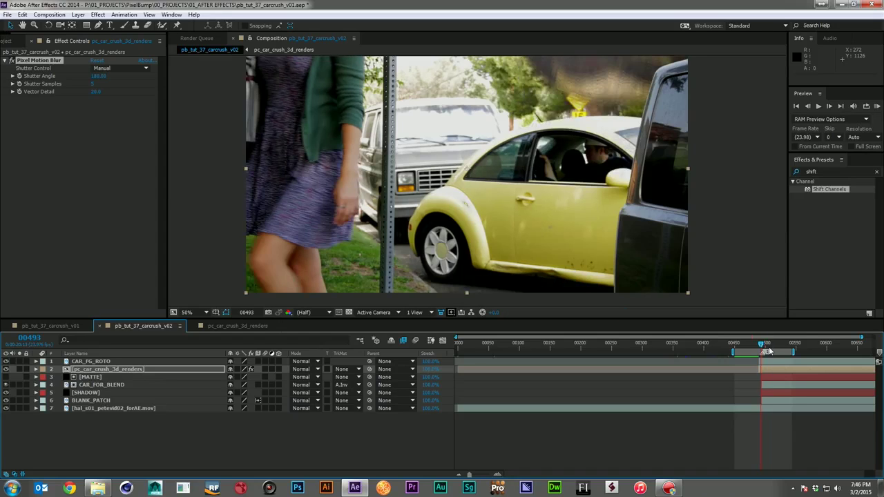
key(Page_Down)
key(Page_Down)
key(Page_Up)
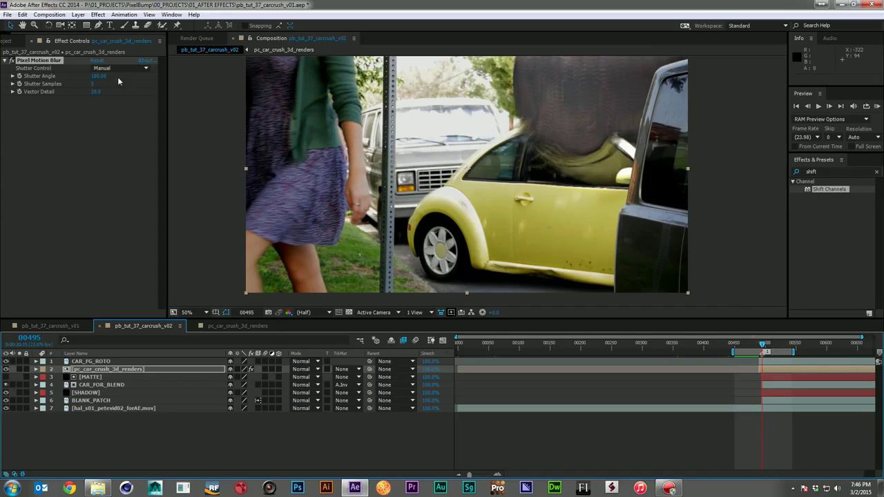
click(98, 76)
text(90)
key(Return)
click(94, 83)
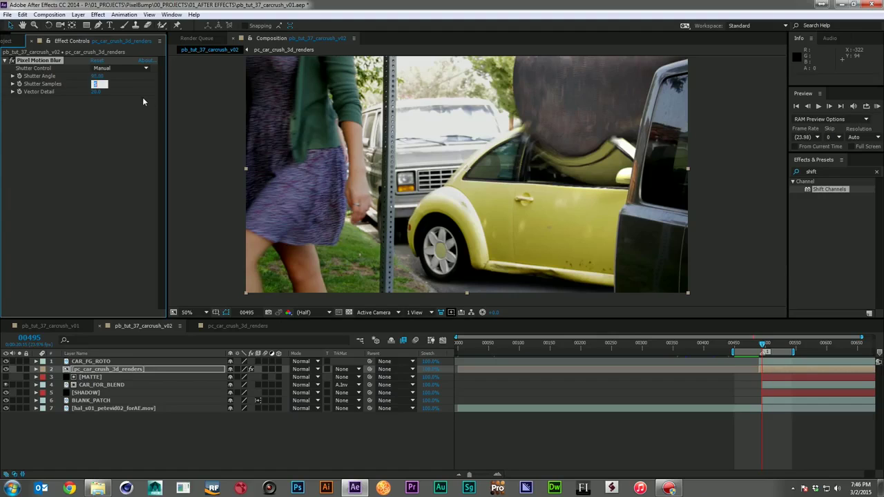
key(Return)
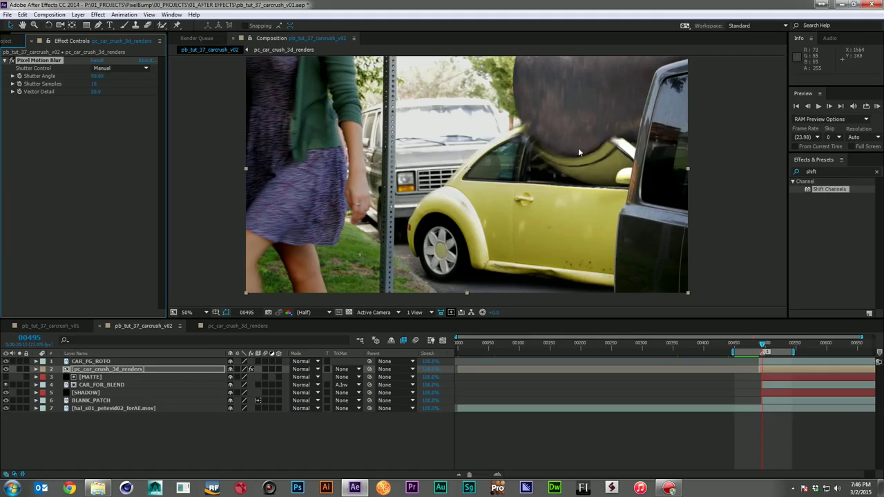
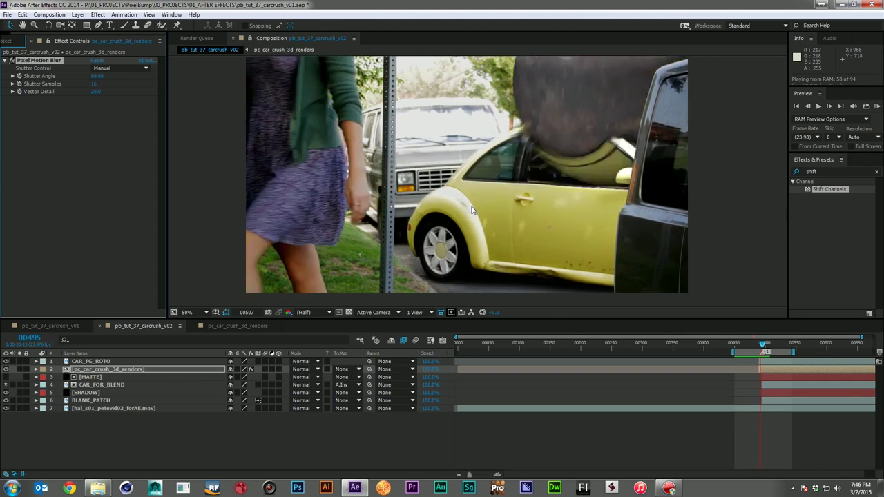
Duplicate the MATTE layer in pc_car_crush_3d_renders, place the copy above the reflection layer, and use it as that layer's alpha matte.
click(219, 324)
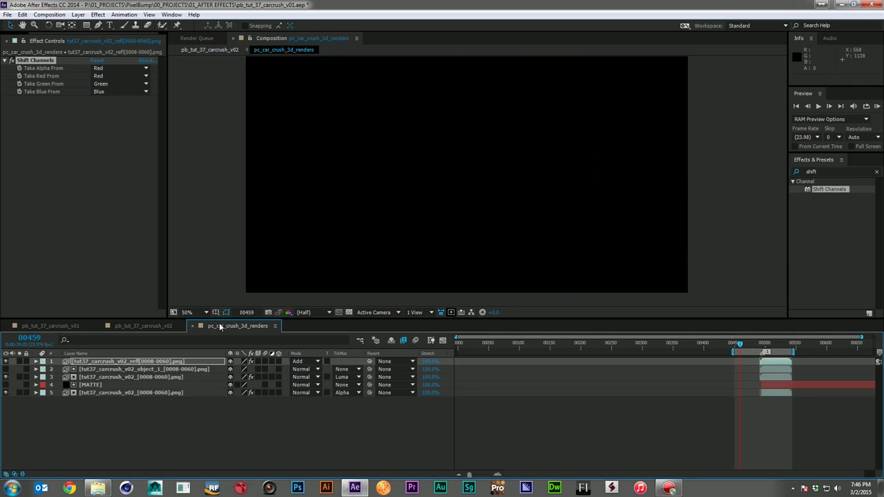
click(107, 378)
click(107, 384)
key(ctrl+d)
drag(119, 386, 139, 359)
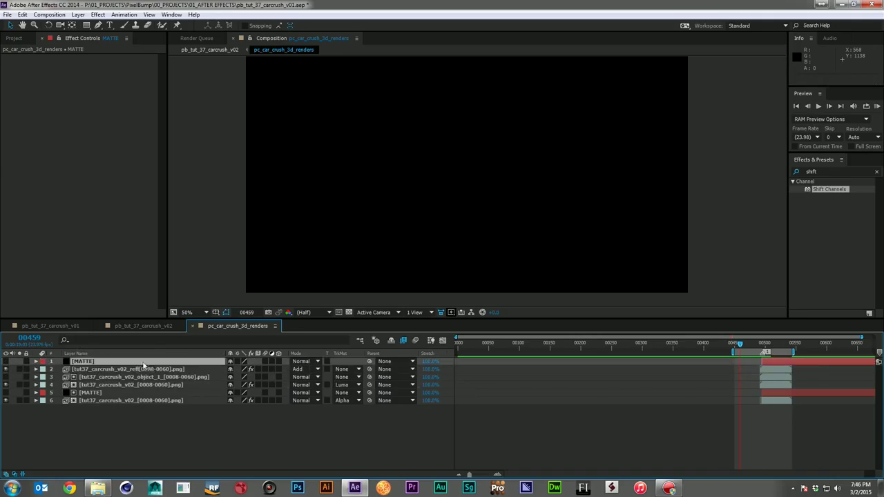
click(154, 370)
click(343, 370)
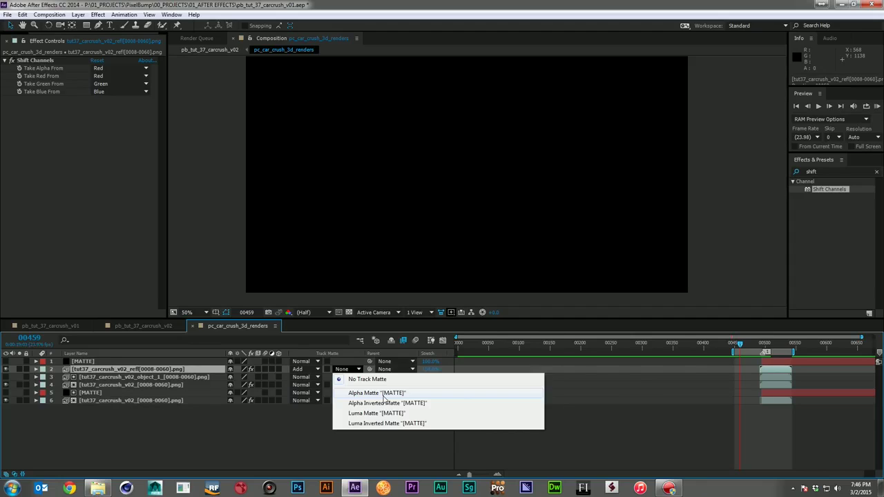
click(383, 396)
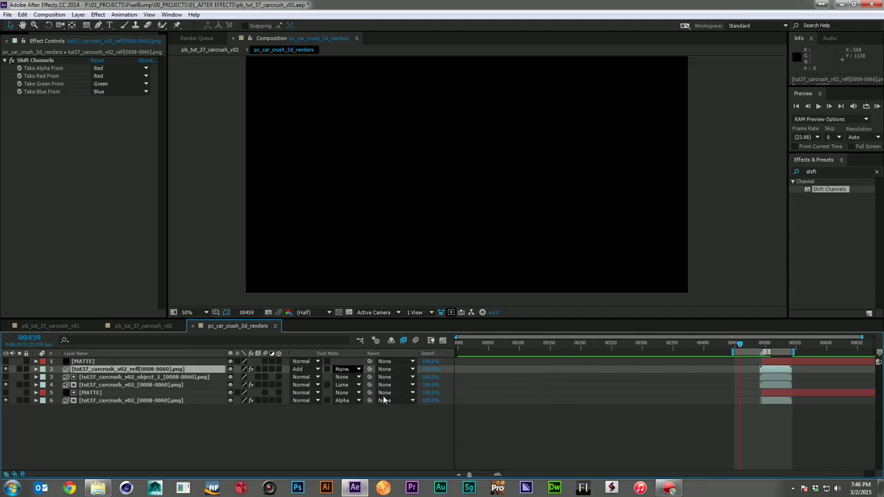
At frame 494, reshape the copied matte's mask path so its upper points extend above the frame around the whole ball.
click(772, 362)
key(m)
click(764, 344)
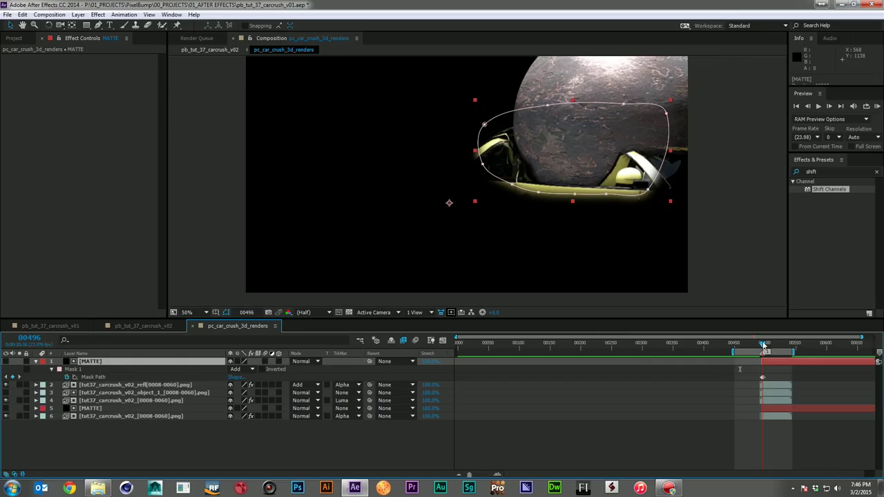
alt+scroll(763, 344, up, 5)
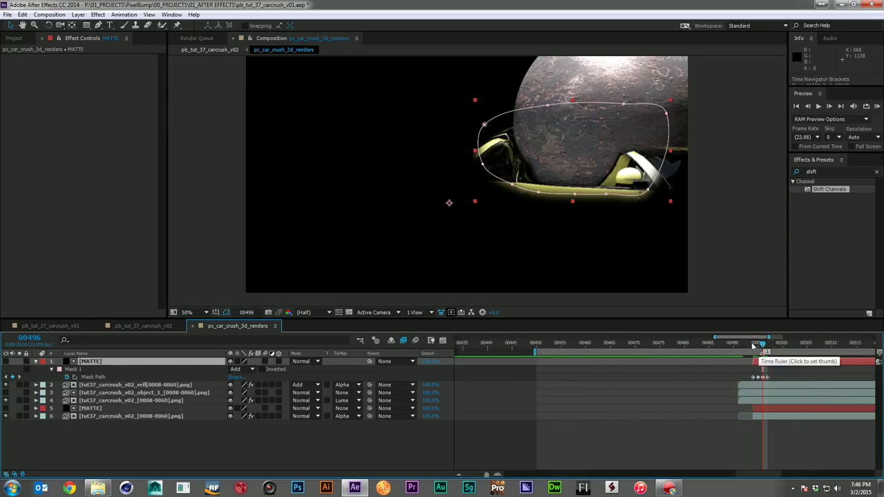
click(753, 343)
drag(530, 141, 507, 46)
drag(646, 171, 705, 47)
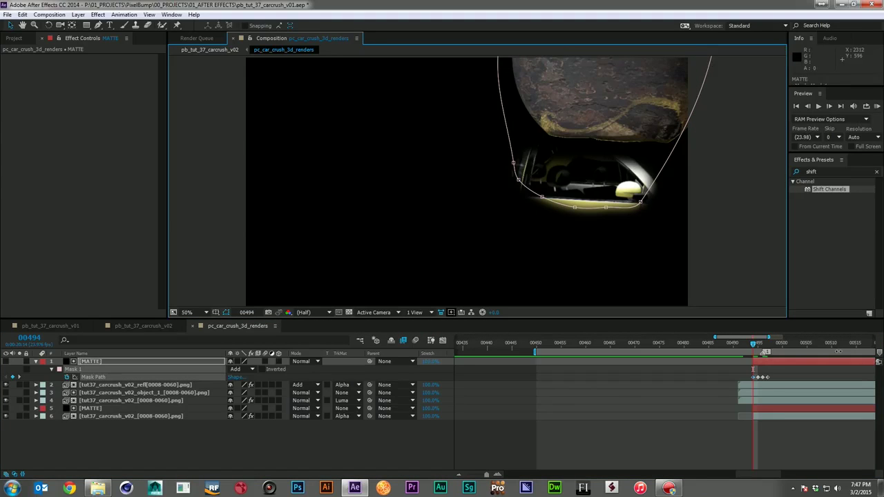
At frame 495, raise the upper mask points above the frame and extend the mask's right side past the frame edge.
key(Page_Down)
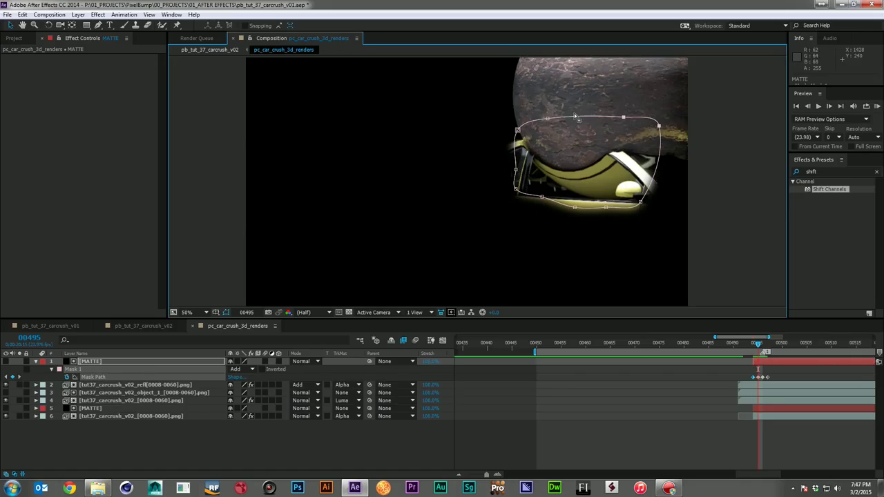
drag(497, 97, 705, 152)
drag(659, 124, 648, 41)
drag(654, 156, 659, 207)
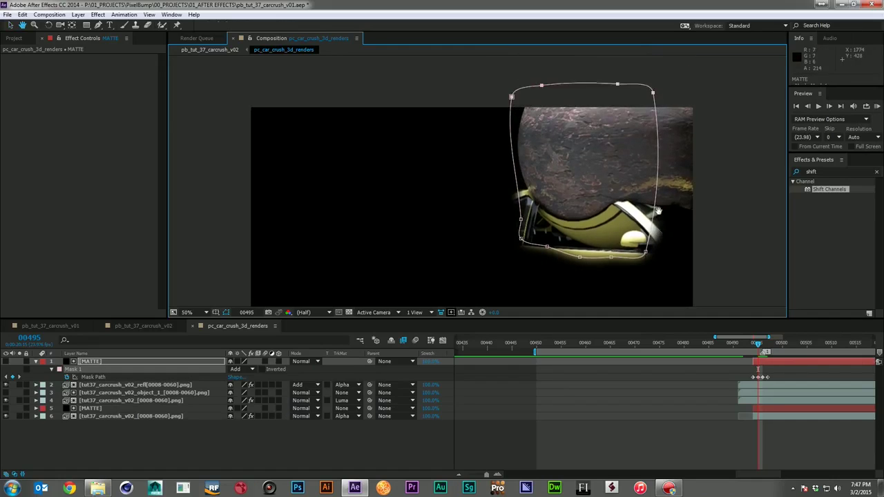
drag(693, 71, 672, 215)
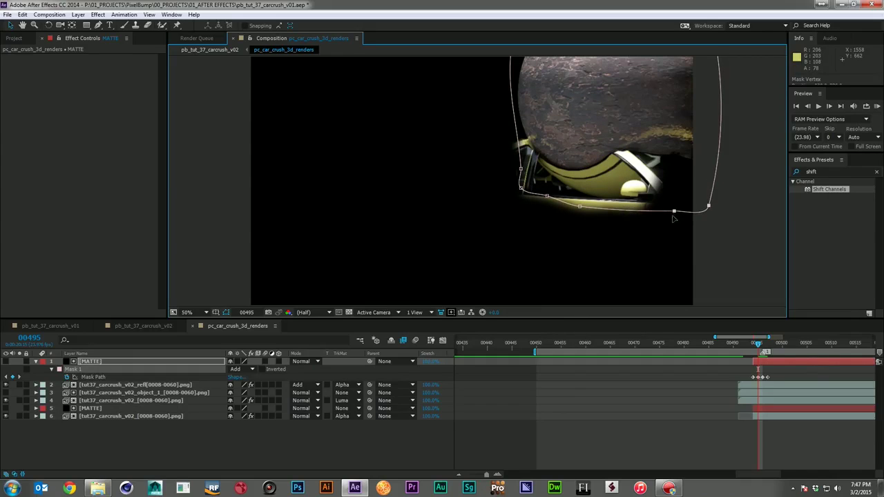
At frame 496, widen the mask past the right frame edge and raise its upper points to enclose the ball.
key(Page_Down)
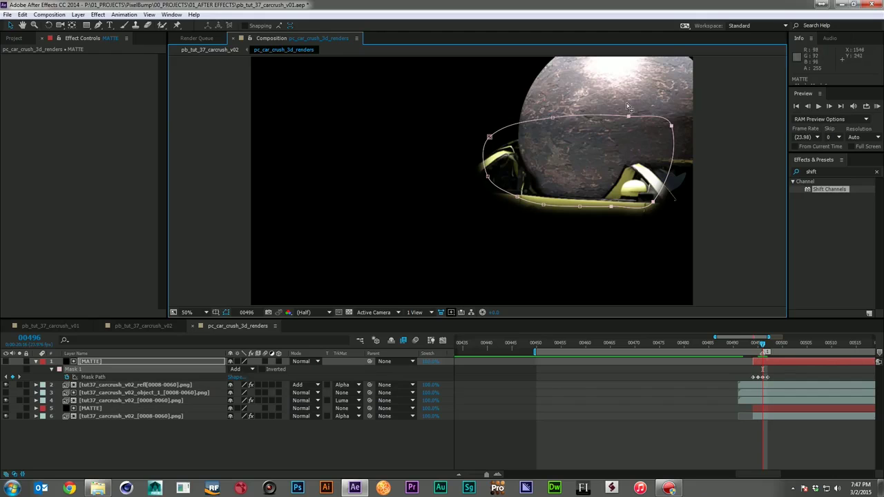
drag(682, 127, 415, 160)
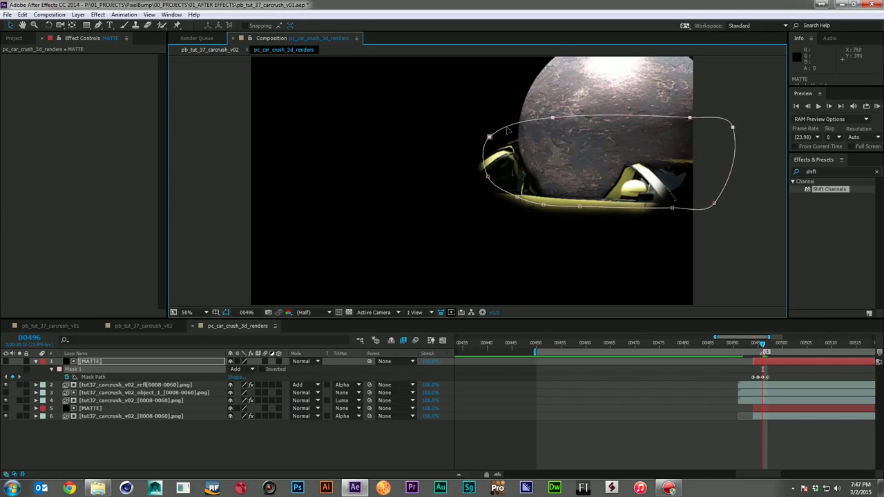
drag(484, 139, 735, 28)
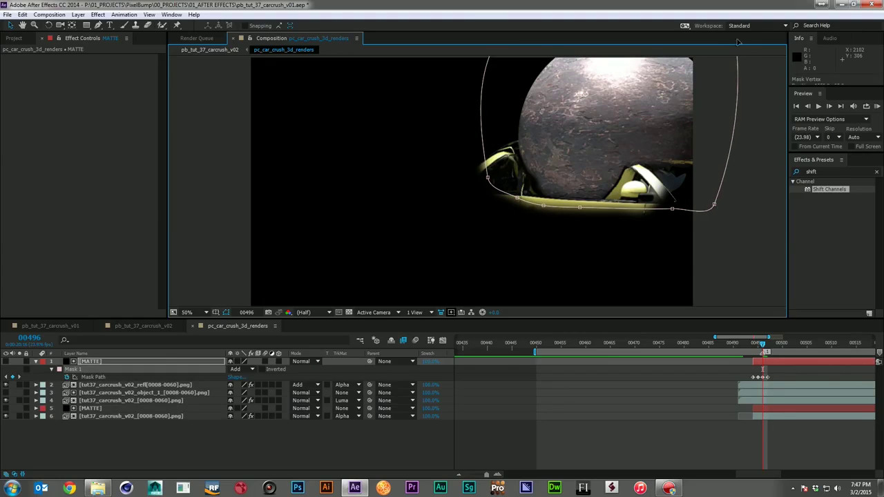
At frame 497, stretch the mask beyond the right and upper frame edges so it covers the ball and crushed car.
key(Page_Down)
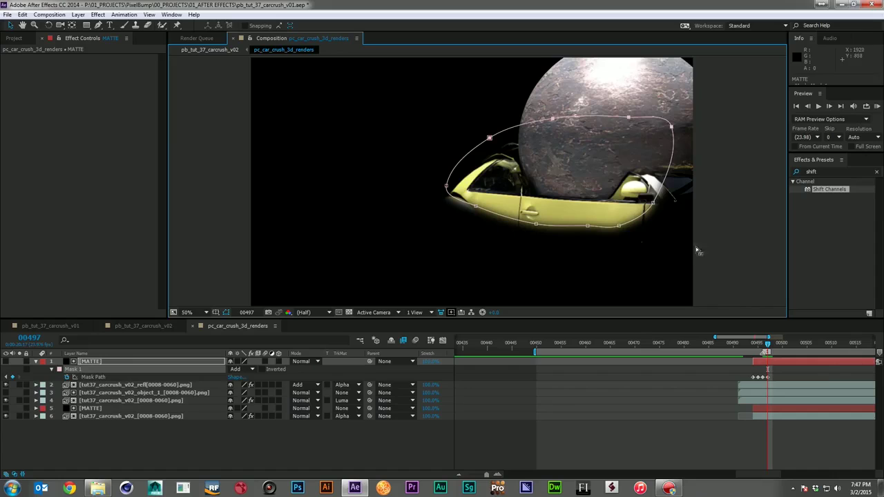
drag(695, 109, 593, 263)
drag(621, 230, 691, 228)
drag(774, 105, 491, 31)
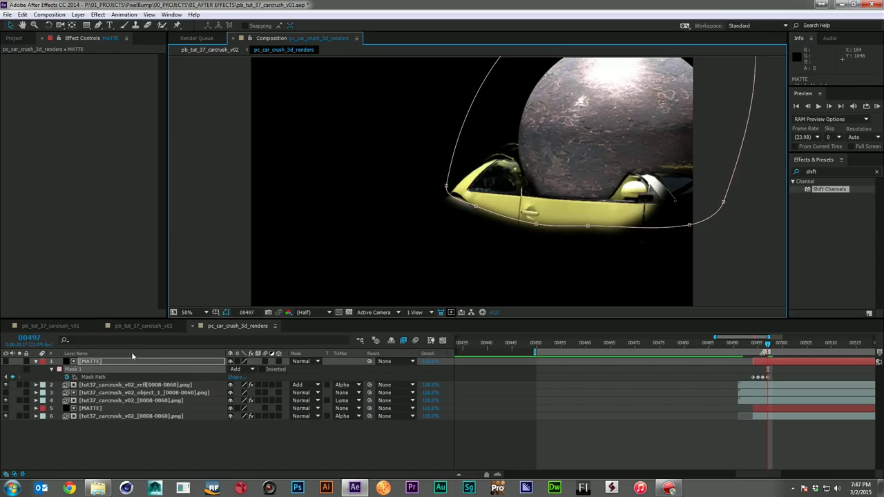
RAM preview the pb_tut_37_carcrush_v02 composition to review the reflection matte and motion blur.
click(143, 326)
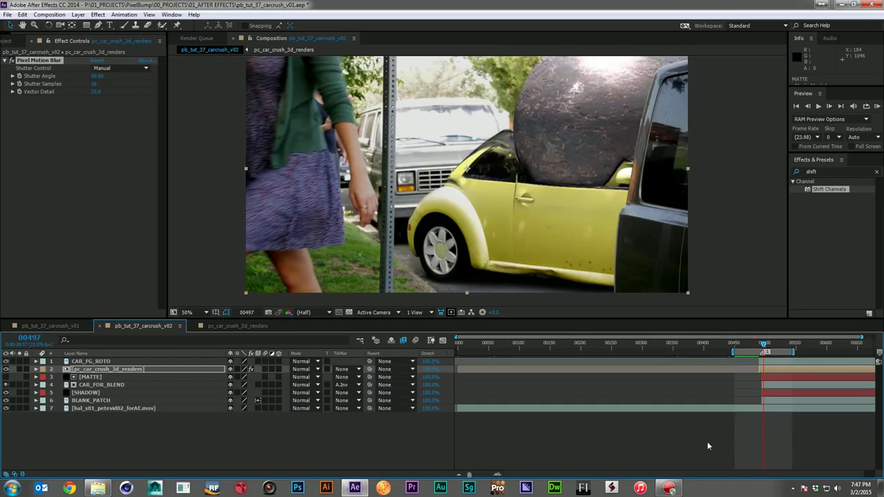
key(KP_0)
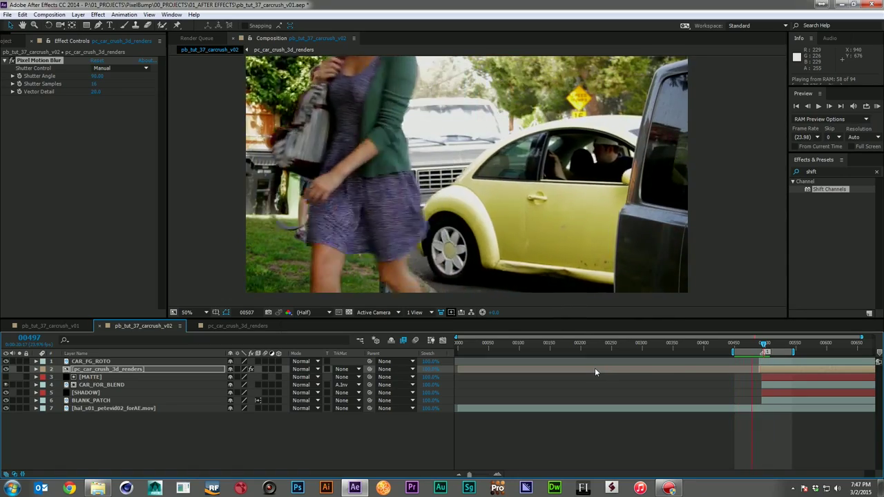
key(space)
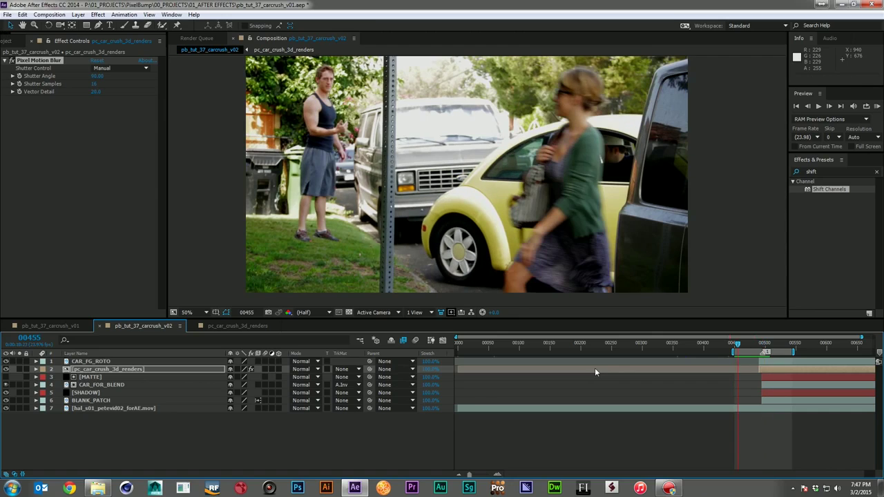
Extend the work area's end to frame 551 in pb_tut_37_carcrush_v02 and close the pc_car_crush_3d_renders composition.
click(466, 420)
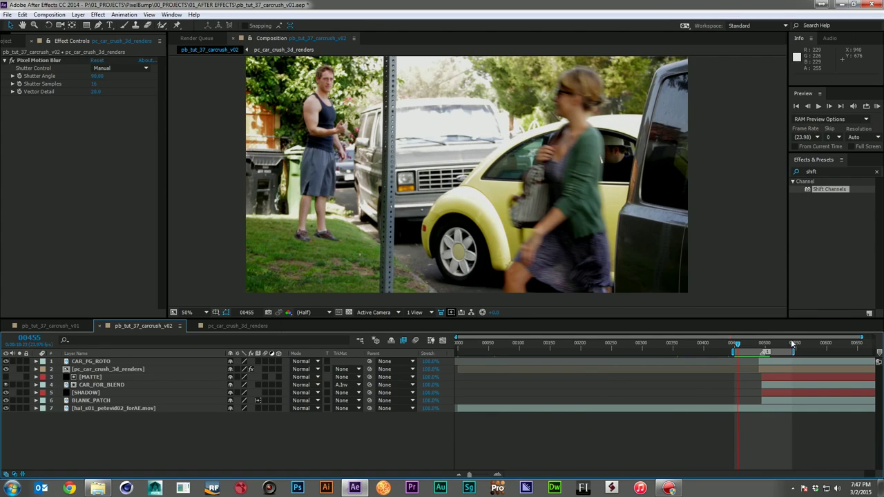
drag(796, 352, 798, 352)
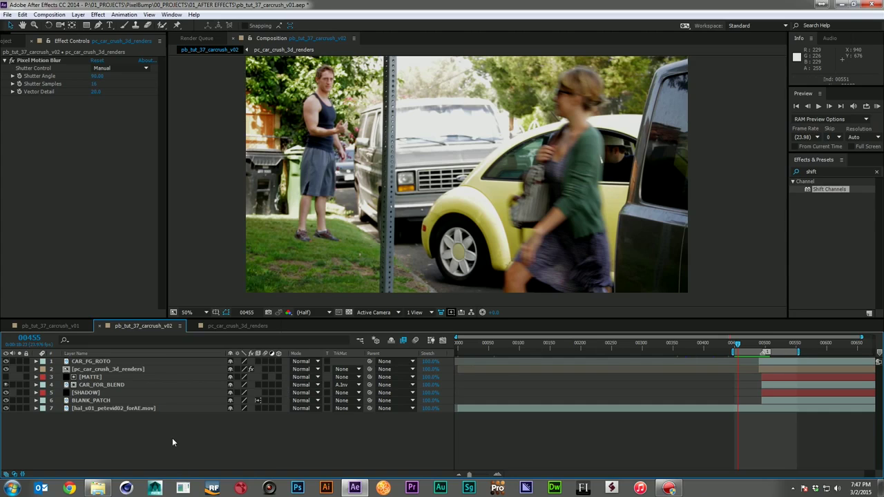
click(246, 326)
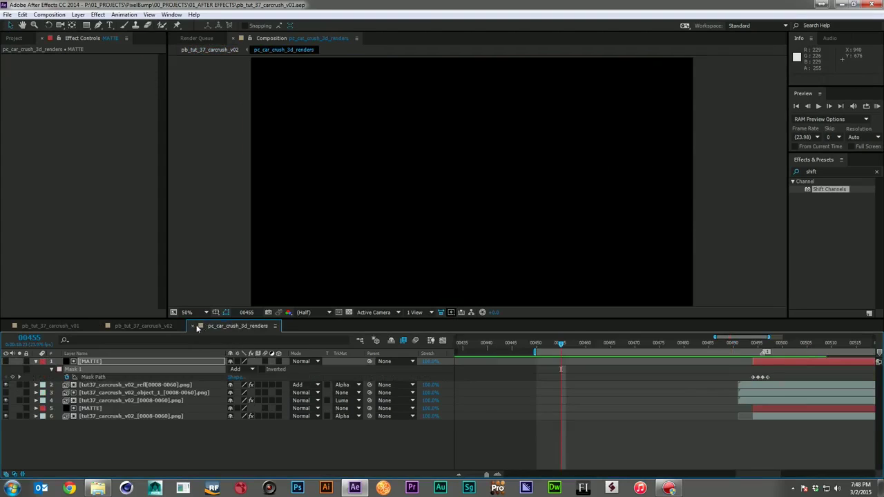
click(193, 326)
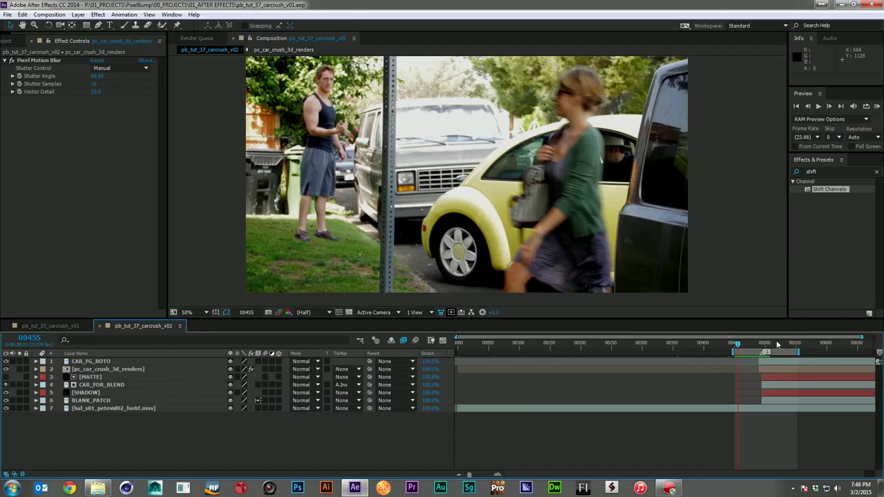
Place pb_dp_ground_dust_01_side_ft.mov from the project's STOCK video folder directly above the pc_car_crush_3d_renders layer.
drag(763, 345, 764, 345)
click(7, 42)
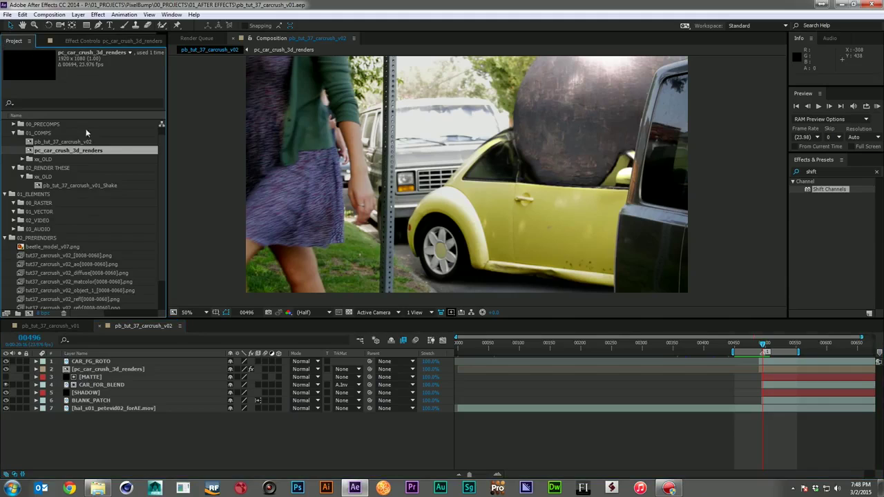
click(6, 237)
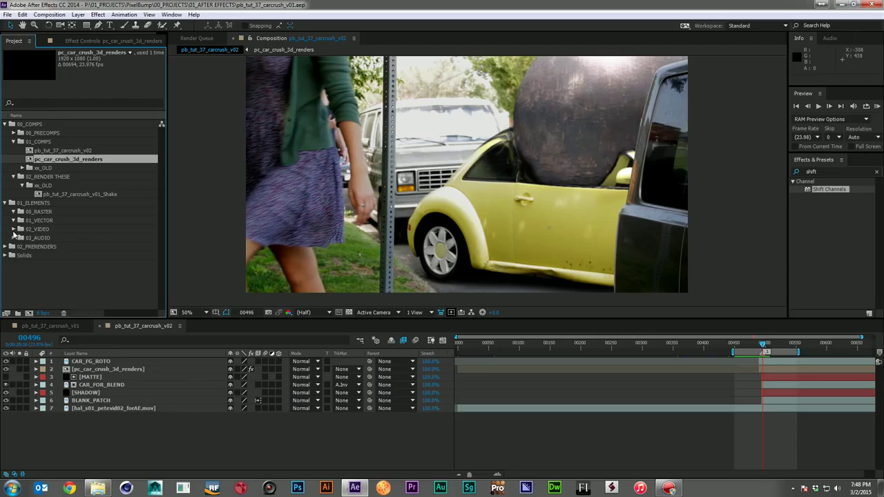
click(14, 229)
click(21, 256)
scroll(76, 243, down, 2)
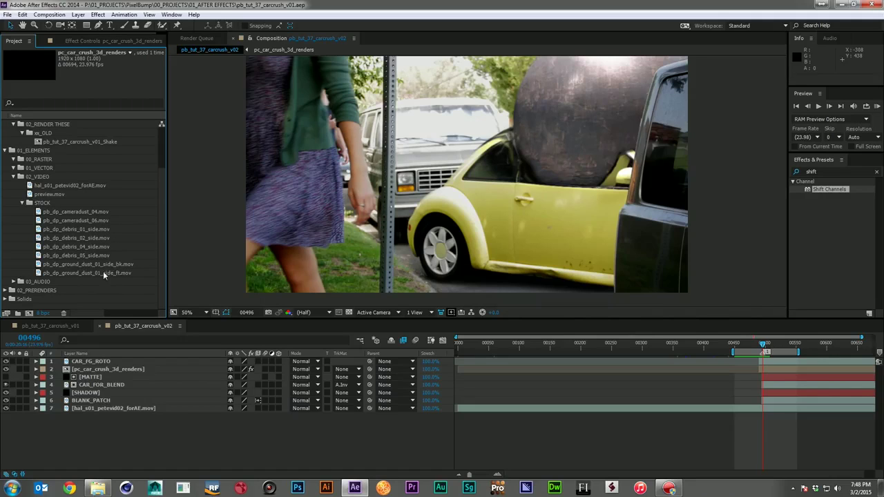
drag(81, 273, 119, 368)
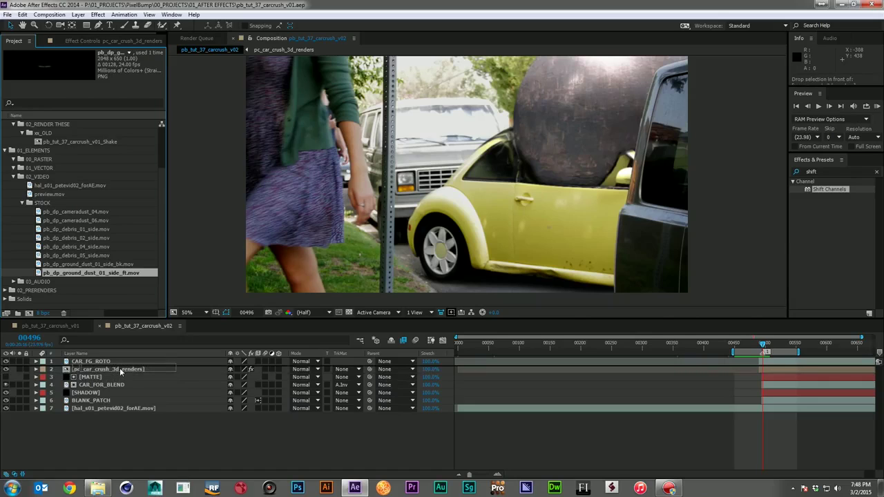
drag(119, 368, 120, 368)
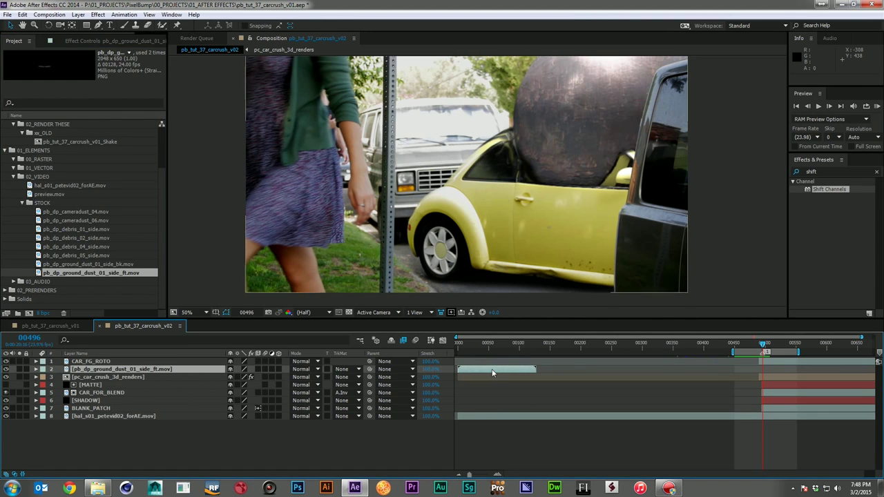
Slide the ground dust layer in time so it starts at the ball's impact, around frame 496.
drag(493, 373, 791, 380)
mouse_move(767, 345)
mouse_down()
mouse_move(753, 345)
mouse_move(764, 345)
mouse_up()
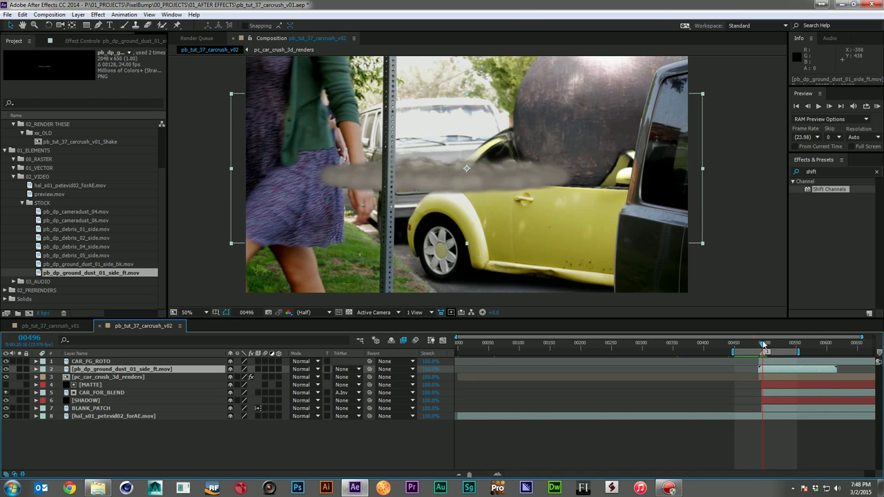
drag(772, 371, 775, 371)
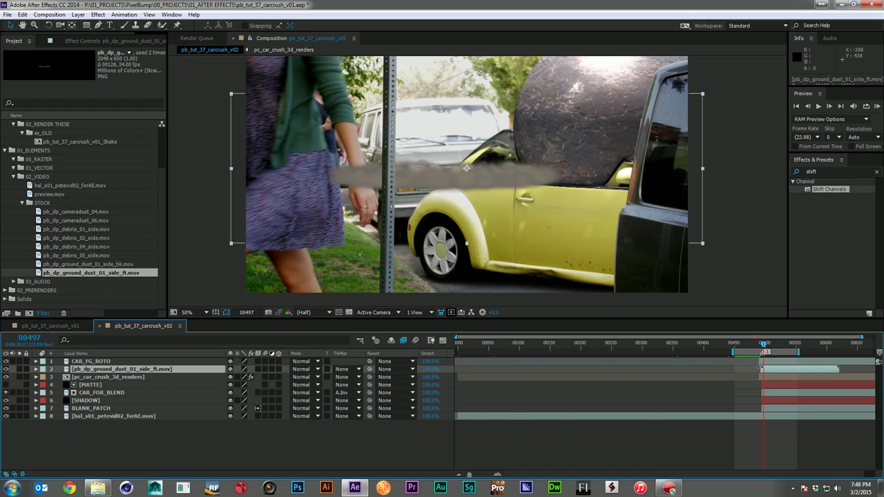
Move the ground dust down to the street below the car and scale it to 121%.
drag(495, 193, 563, 282)
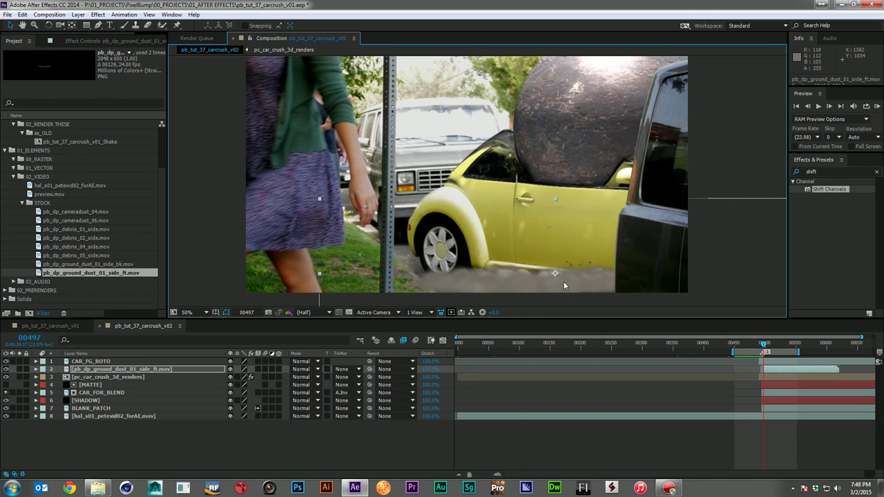
key(s)
drag(260, 383, 270, 379)
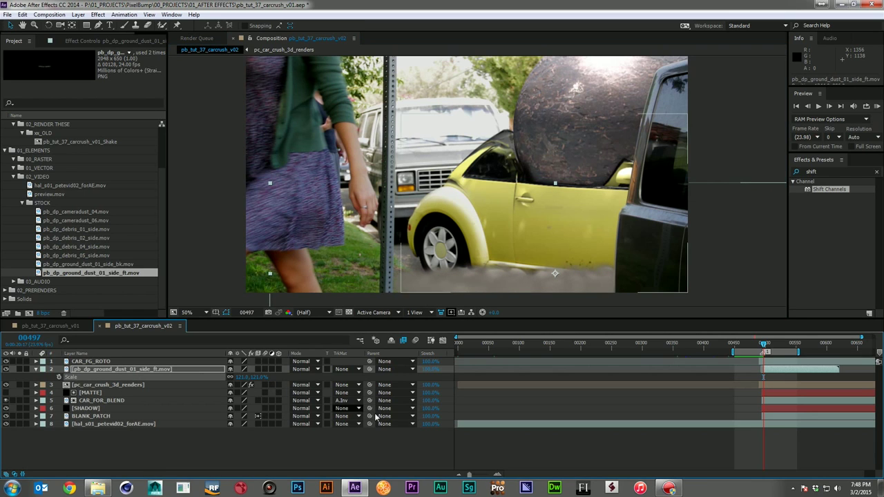
Set the ground dust's blending mode to Screen and raise it slightly against the car's lower edge.
click(306, 370)
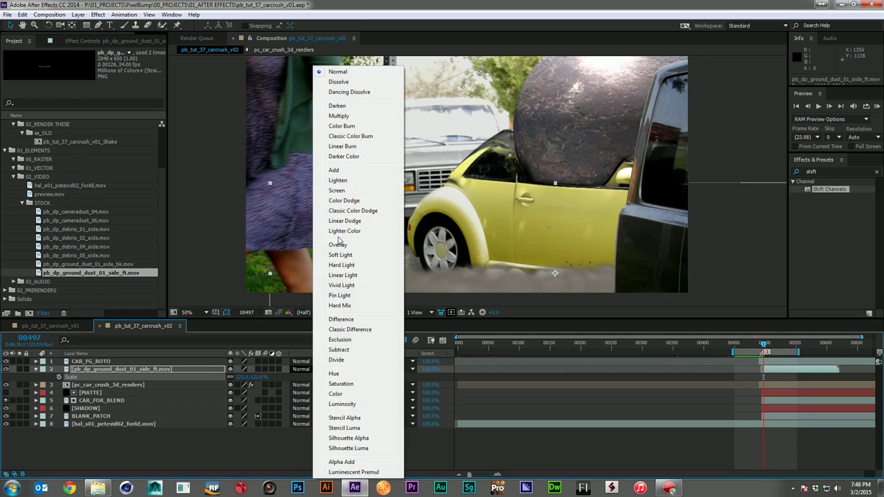
click(339, 190)
drag(502, 282, 496, 272)
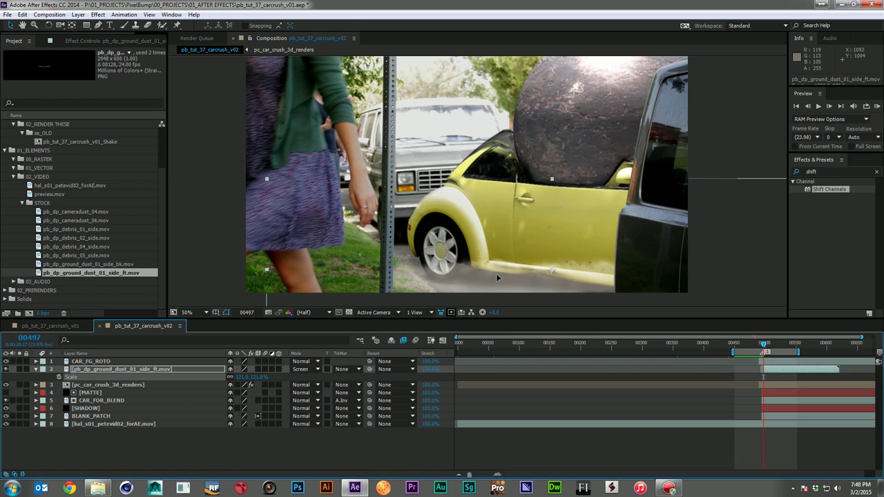
RAM preview the ground dust and shift its layer slightly earlier so it begins at the impact around frame 494.
key(KP_0)
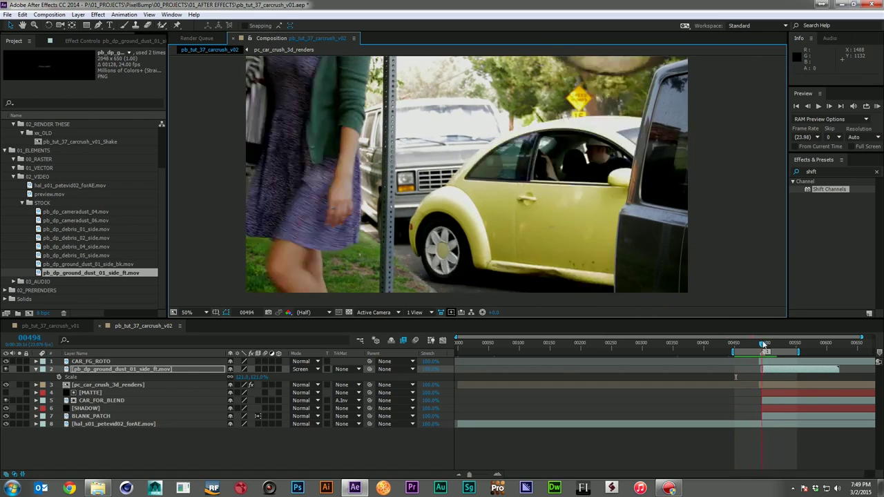
click(765, 344)
drag(765, 344, 762, 358)
click(761, 372)
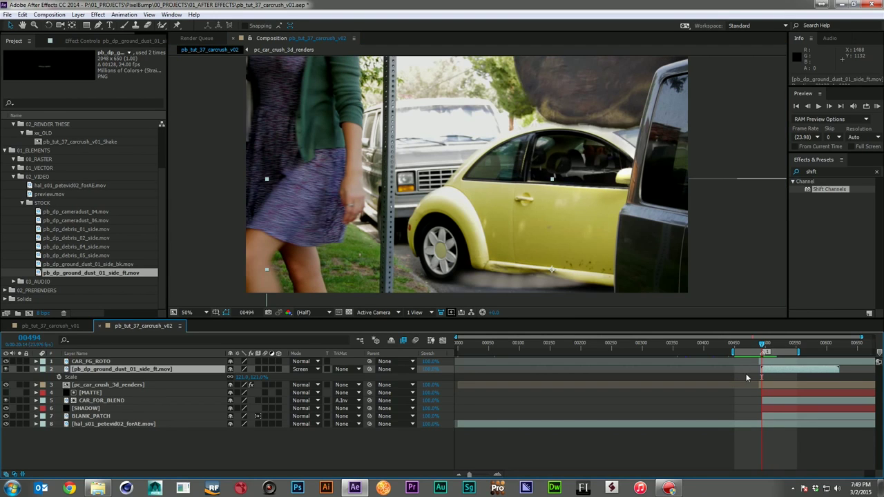
key(KP_0)
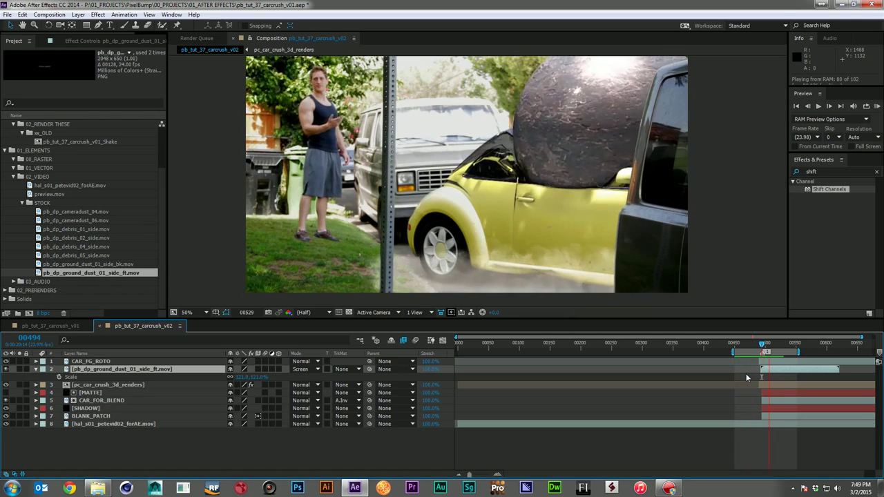
Add pb_dp_cameradust_04.mov as the topmost layer and slide it to start shortly after the impact.
drag(760, 344, 772, 348)
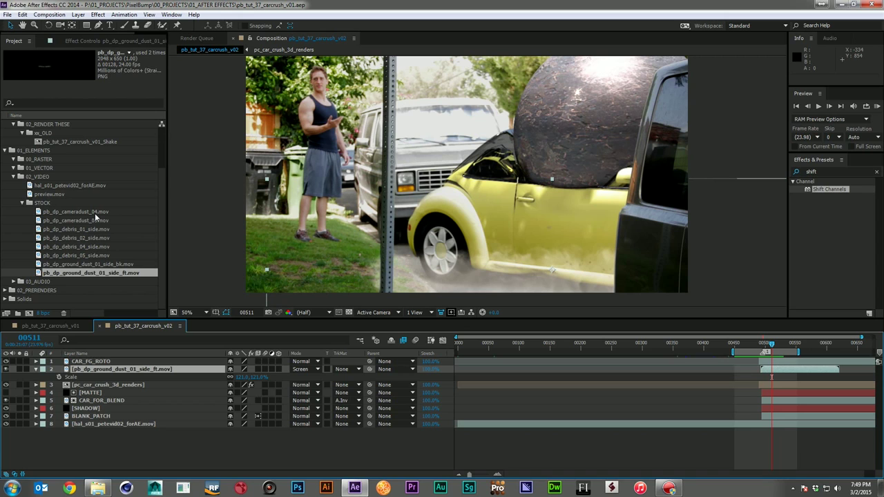
drag(95, 213, 142, 362)
drag(773, 360, 782, 362)
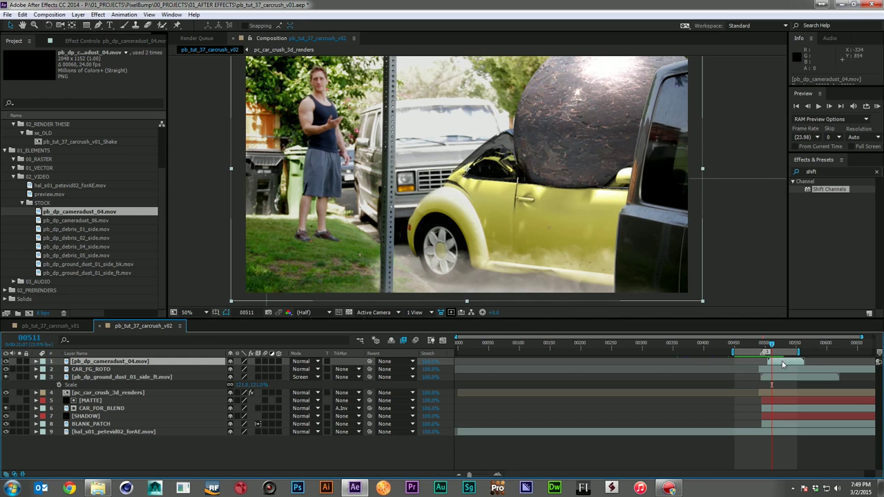
RAM preview the camera dust and slide its layer earlier until it starts with the ball's impact.
key(KP_0)
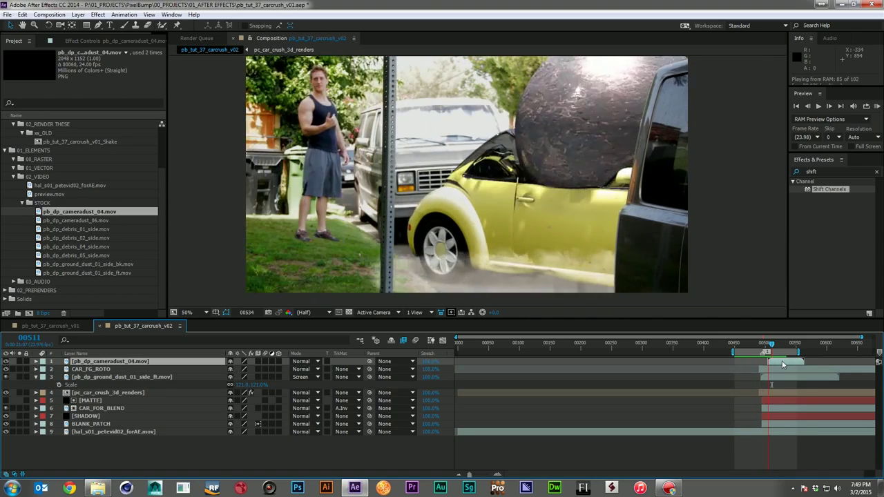
key(space)
drag(783, 364, 778, 364)
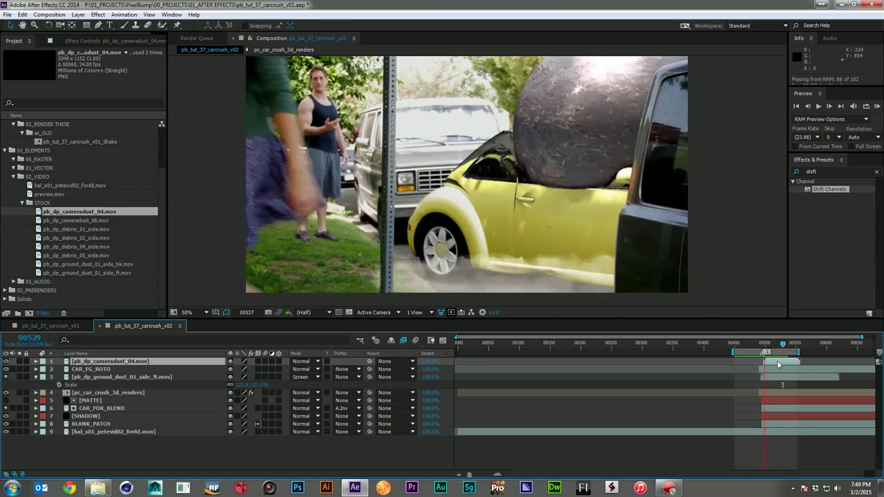
key(space)
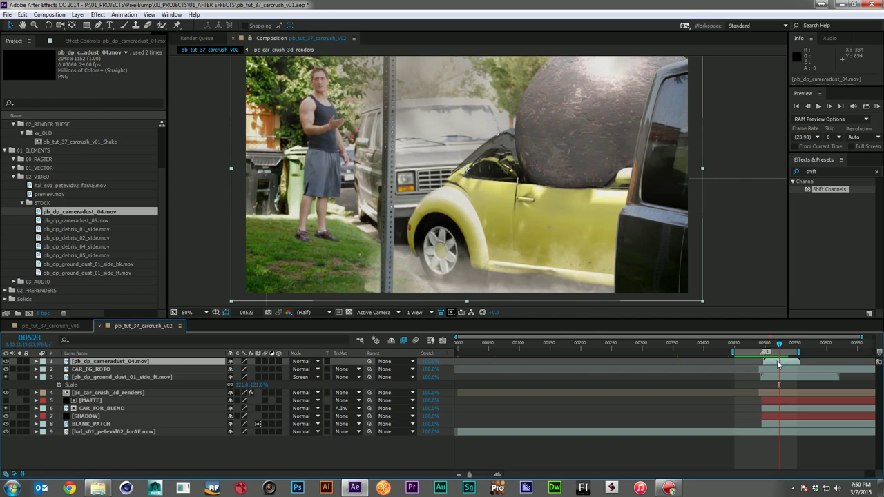
key(space)
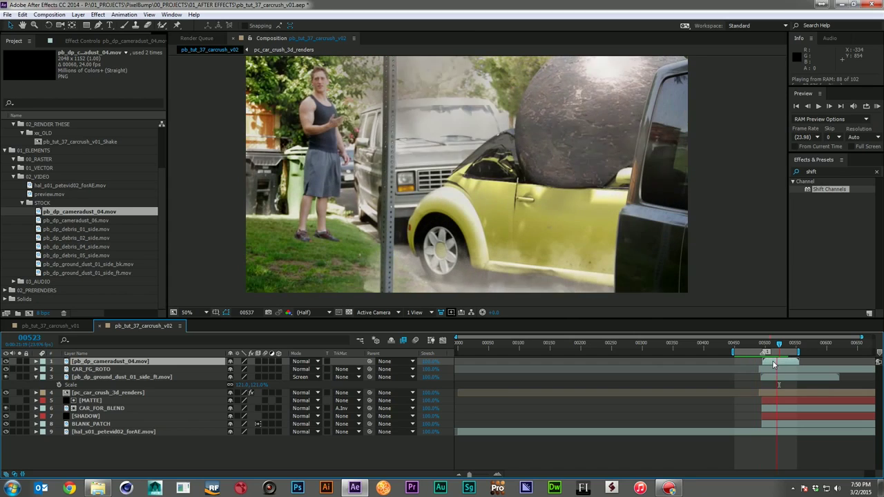
key(space)
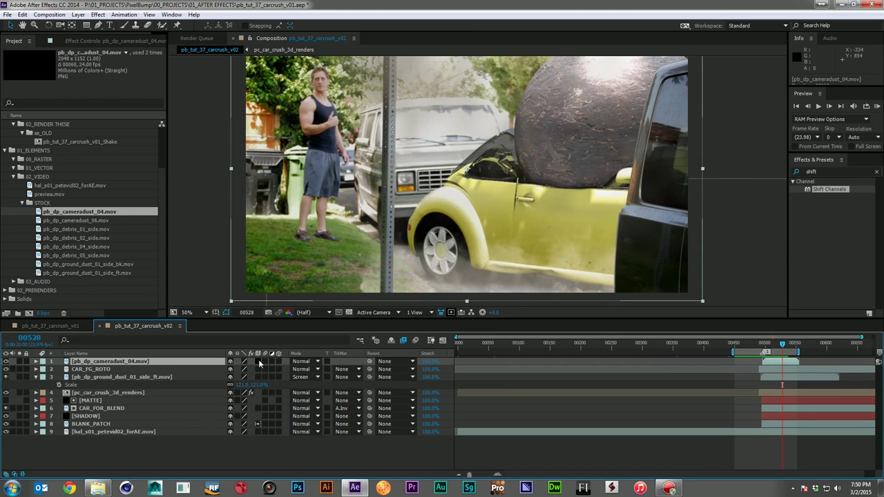
Set the pb_dp_cameradust_04.mov layer to Screen blending mode and 50% opacity.
click(303, 361)
click(356, 191)
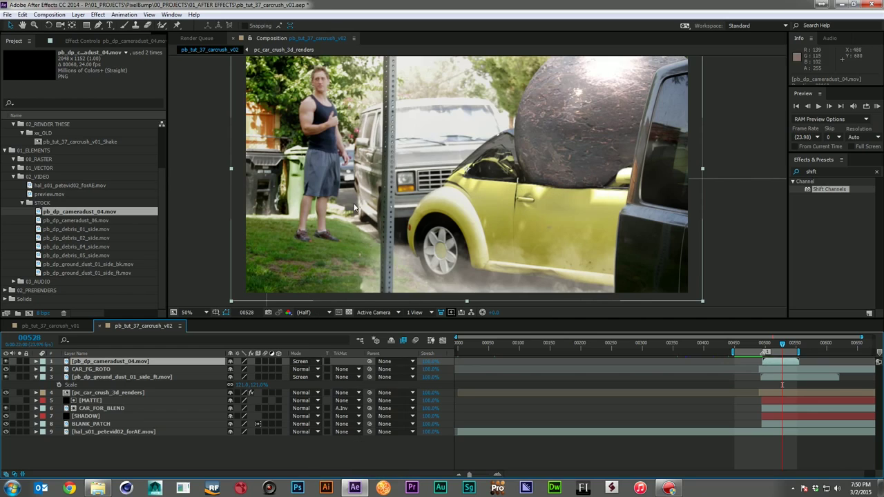
key(t)
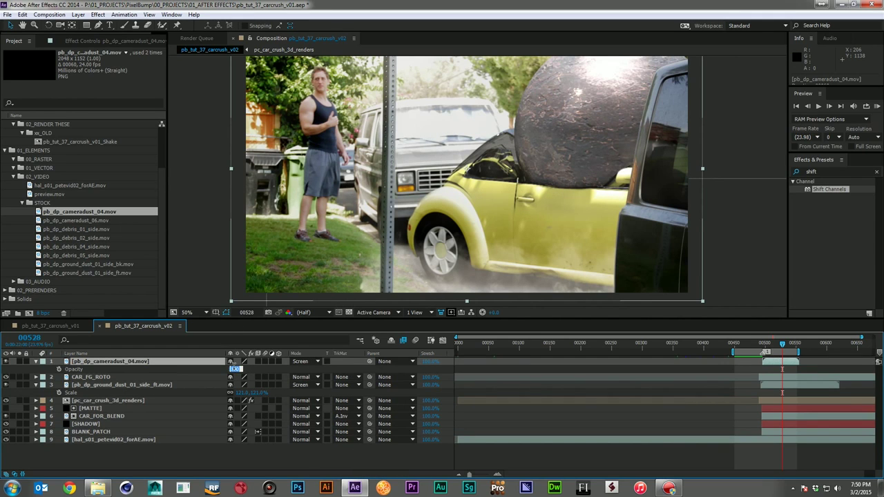
text(50)
key(Return)
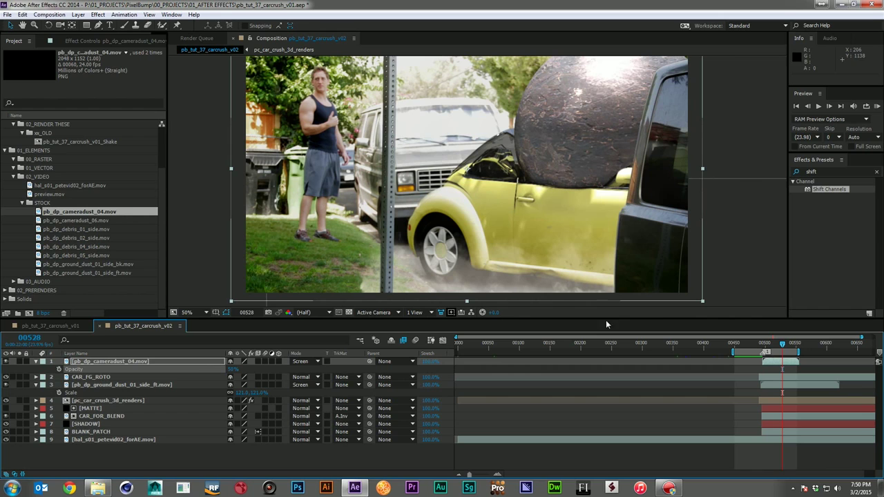
Add pb_dp_cameradust_06.mov directly beneath CAR_FG_ROTO and align its start with the first camera dust layer.
drag(103, 219, 122, 379)
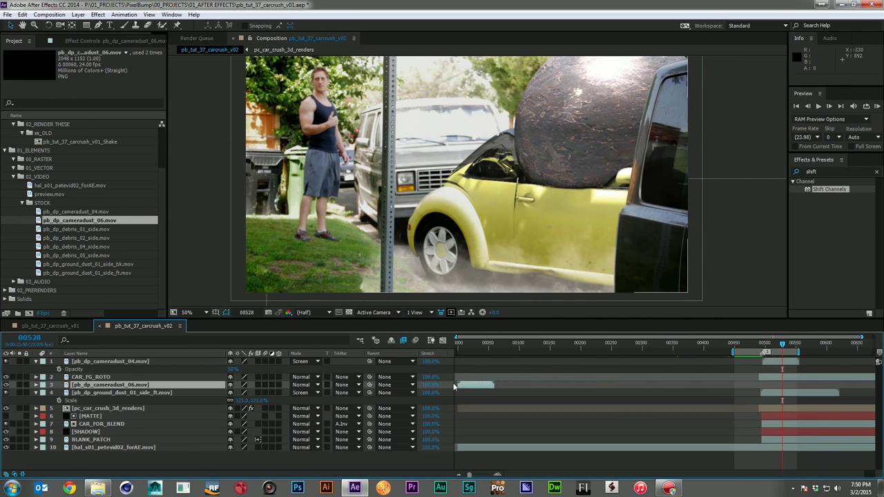
drag(788, 385, 766, 392)
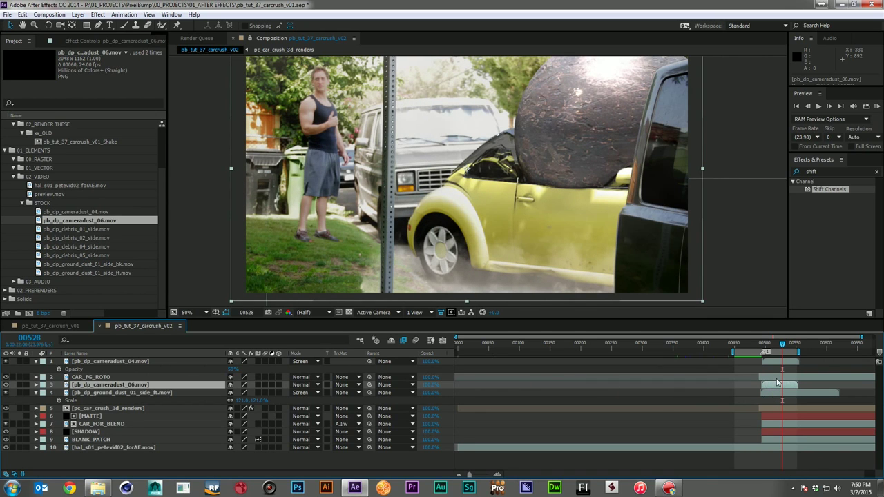
Set the pb_dp_cameradust_06.mov layer to Screen blending mode and 75% opacity.
click(301, 385)
click(337, 192)
key(t)
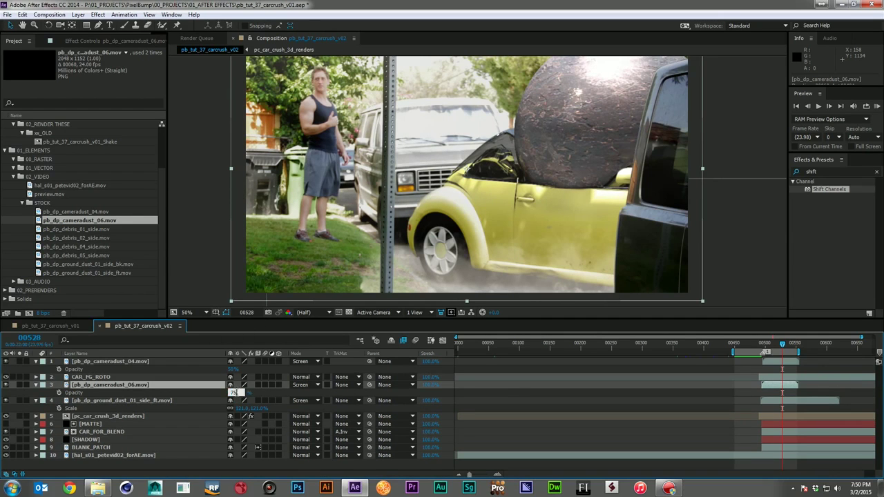
text(75)
key(Return)
RAM preview the layered dust and collapse the open properties of all layers.
key(KP_0)
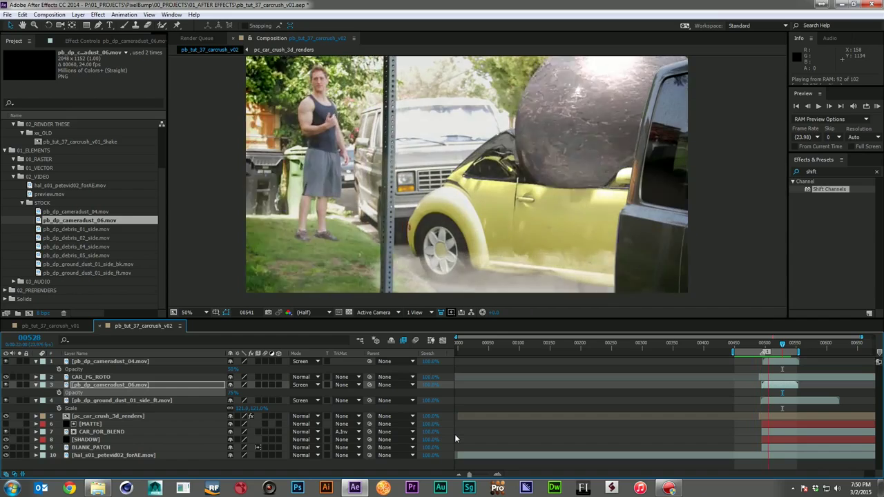
key(space)
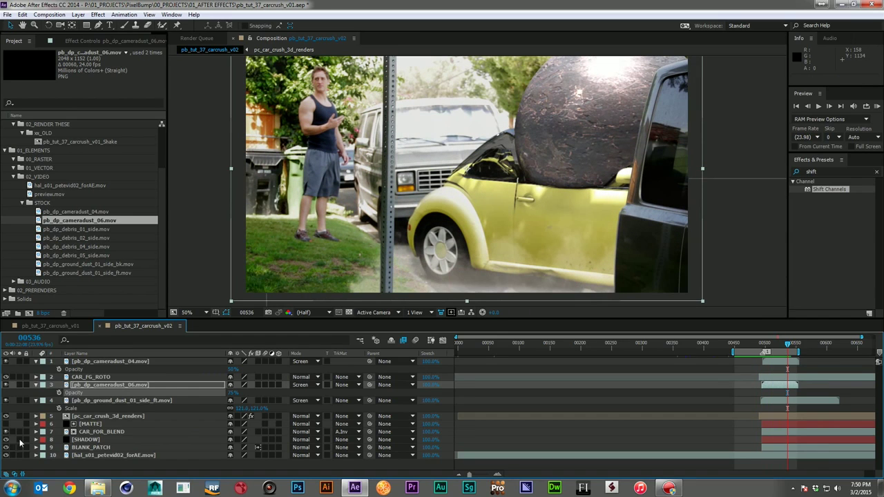
key(ctrl+a)
click(36, 385)
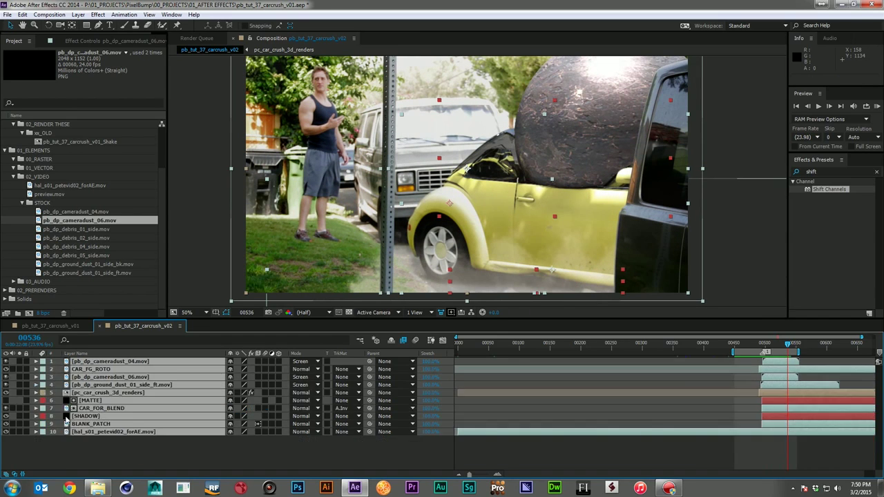
click(110, 454)
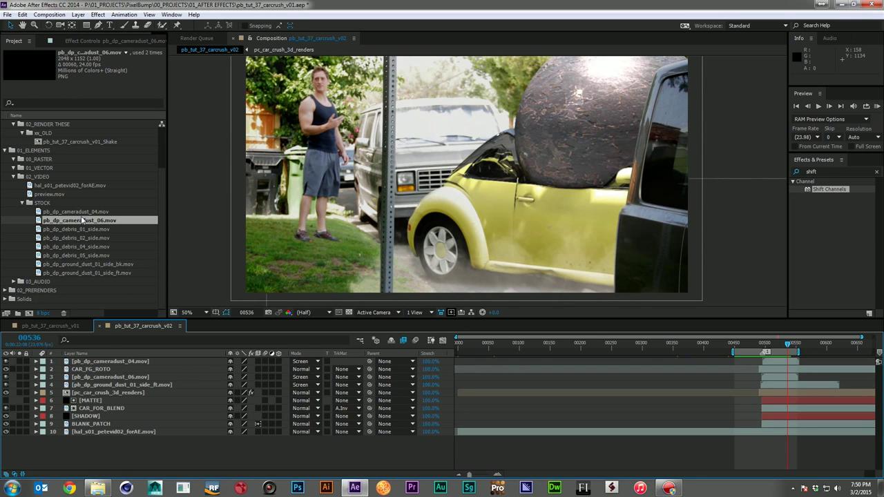
Add pb_dp_debris_05_side.mov above CAR_FG_ROTO, starting shortly after the impact, in Add blending mode and shifted toward the ball.
drag(94, 257, 142, 364)
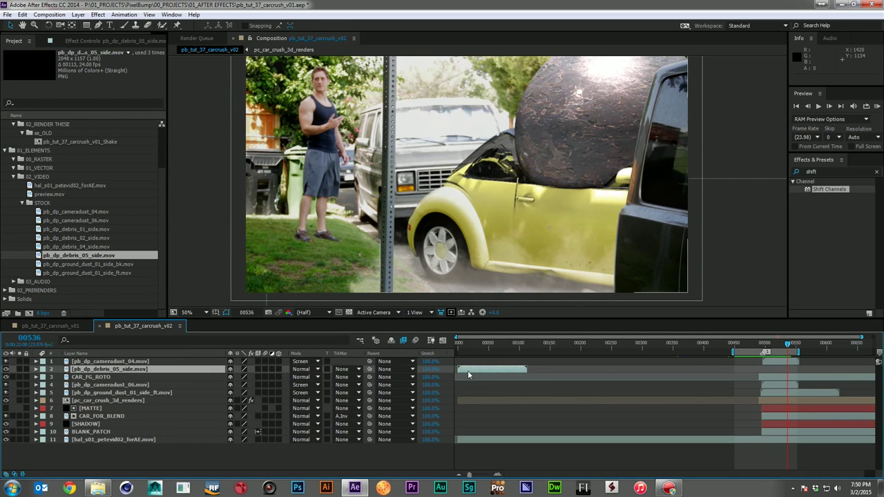
drag(769, 373, 776, 372)
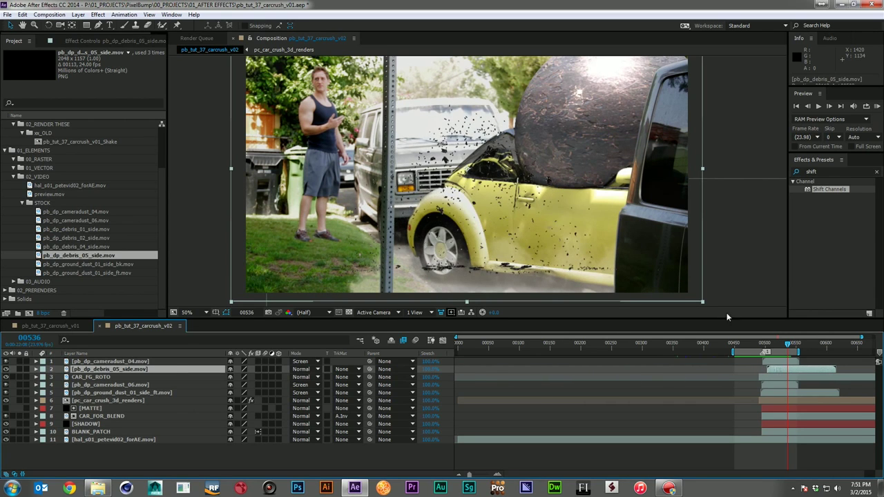
click(310, 370)
click(349, 172)
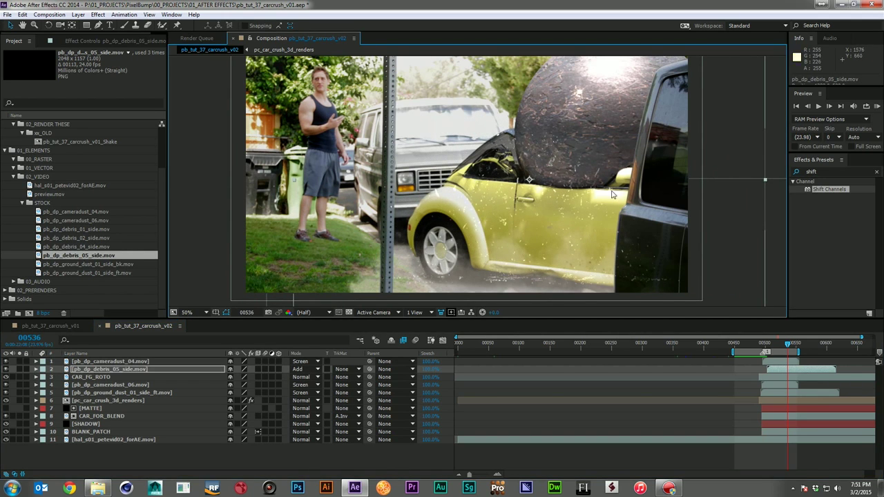
Make pb_dp_debris_05_side.mov a 3D layer, rotate it about 23° around Y, scale it to 112% and shift it toward the ball.
click(278, 369)
key(r)
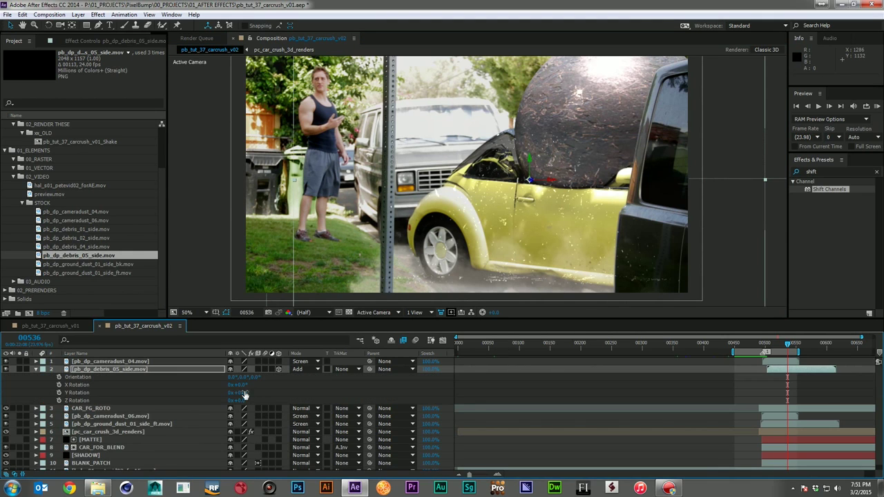
drag(244, 394, 258, 392)
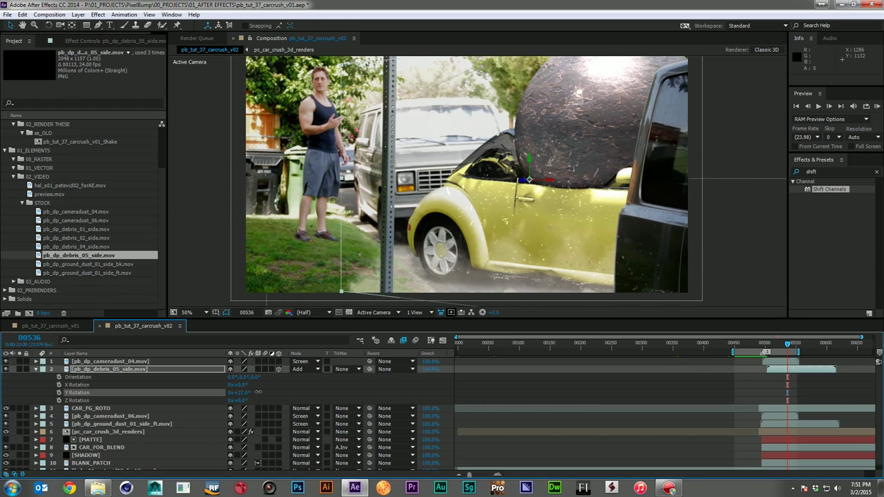
key(s)
drag(250, 377, 252, 377)
drag(550, 250, 597, 252)
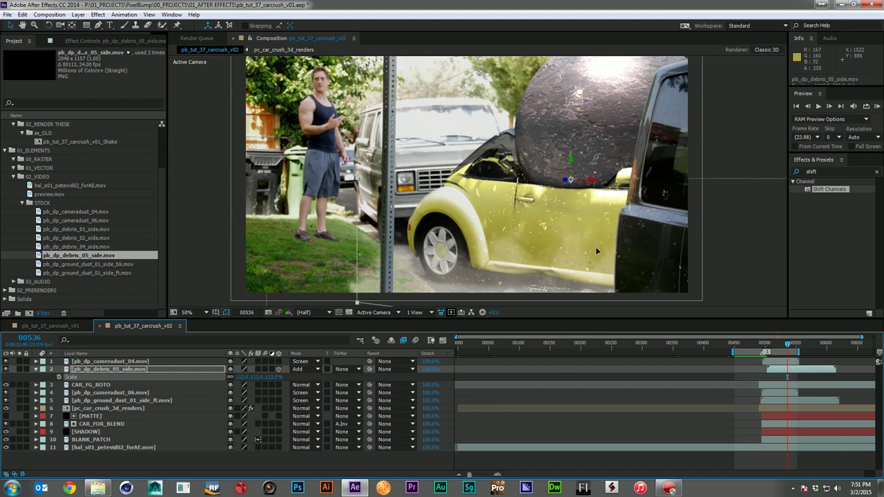
Move the pb_dp_debris_05_side.mov layer earlier in time and trim its start to frame 495.
drag(772, 348, 764, 347)
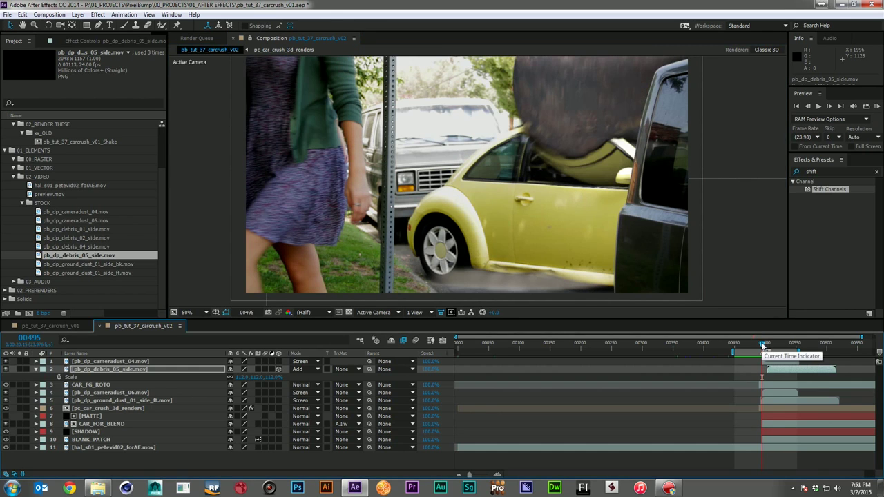
click(779, 369)
drag(775, 371, 762, 373)
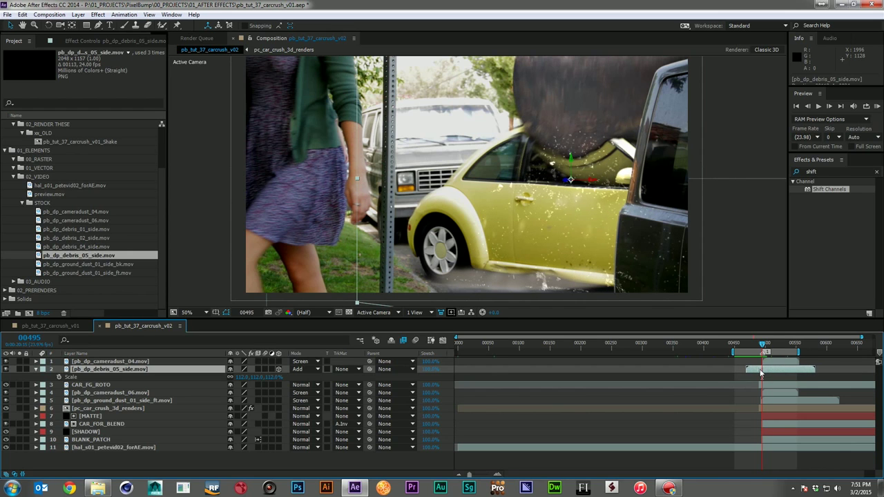
drag(761, 377, 763, 377)
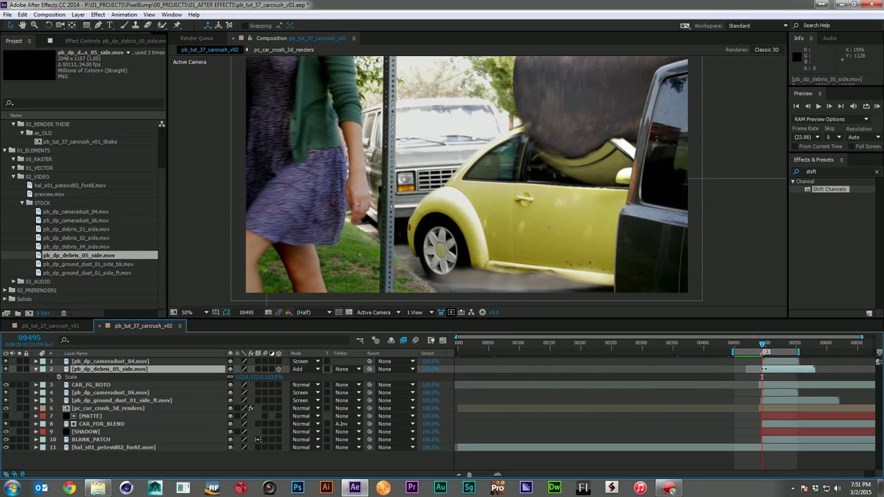
alt+scroll(763, 369, up, 6)
drag(762, 369, 761, 370)
alt+scroll(763, 370, down, 6)
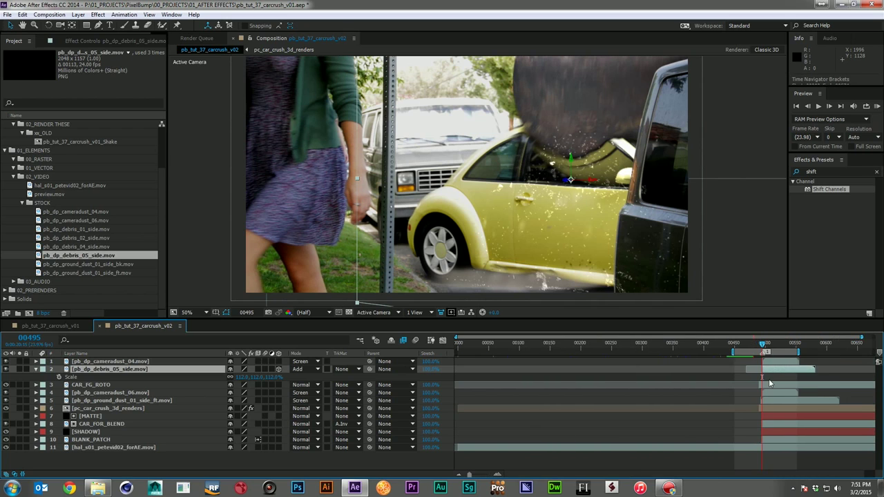
Duplicate the debris layer directly above BLANK_PATCH, shift the copy toward the car's windshield, and RAM preview the impact.
key(ctrl+d)
drag(135, 369, 125, 448)
drag(584, 242, 467, 224)
drag(502, 225, 520, 217)
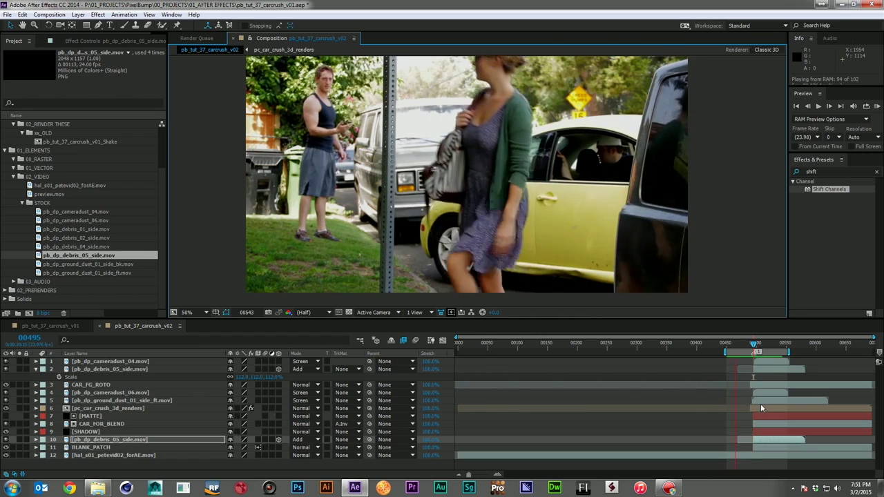
key(space)
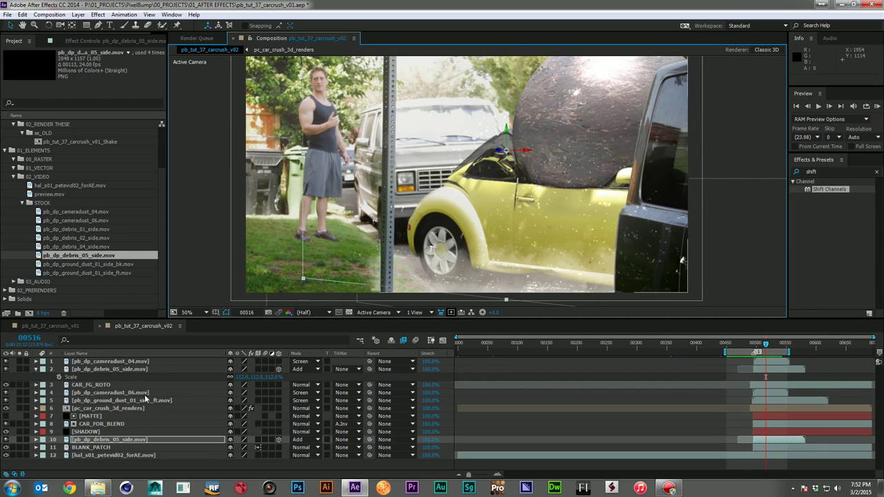
Set the time stretch of both pb_dp_debris_05_side.mov layers to 50%.
click(131, 438)
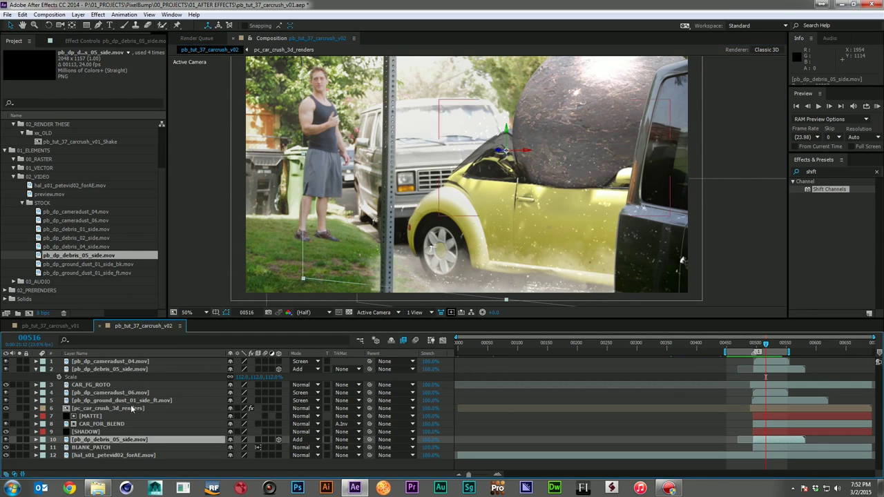
ctrl+click(128, 369)
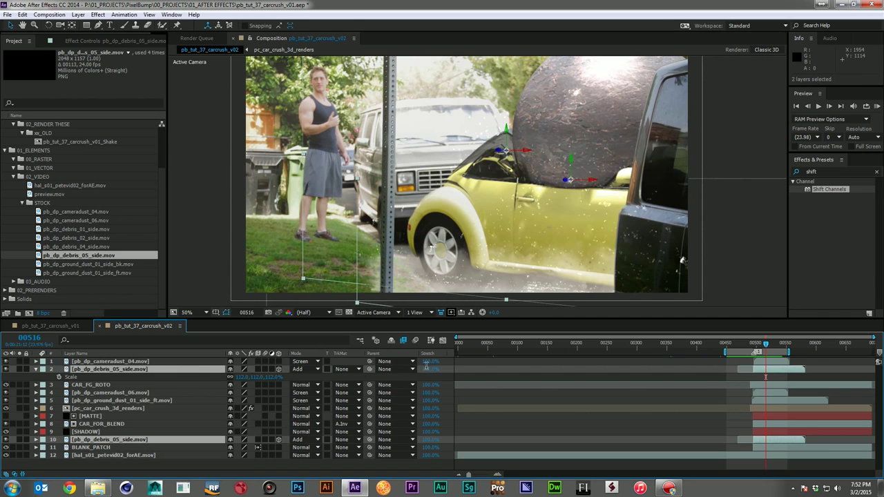
click(426, 367)
text(5.0)
key(Return)
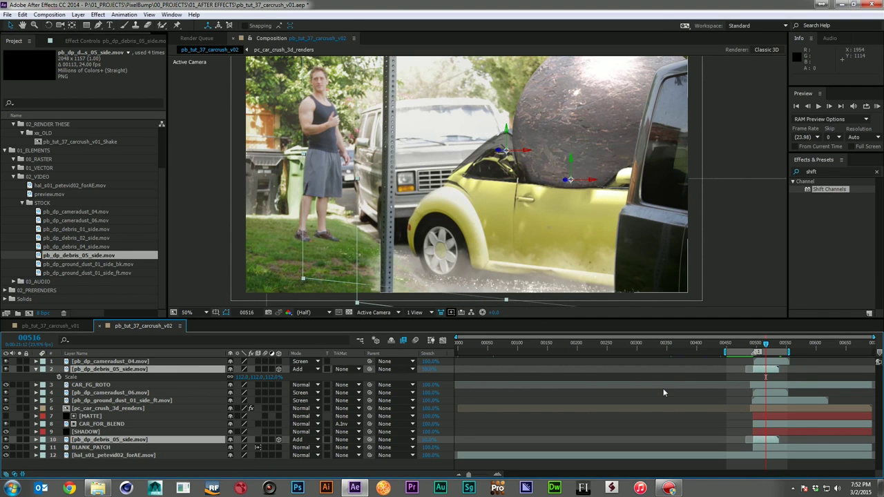
Enable time remapping on both debris layers and all three dust layers, and extend them to the end of the composition.
key(ctrl+alt+t)
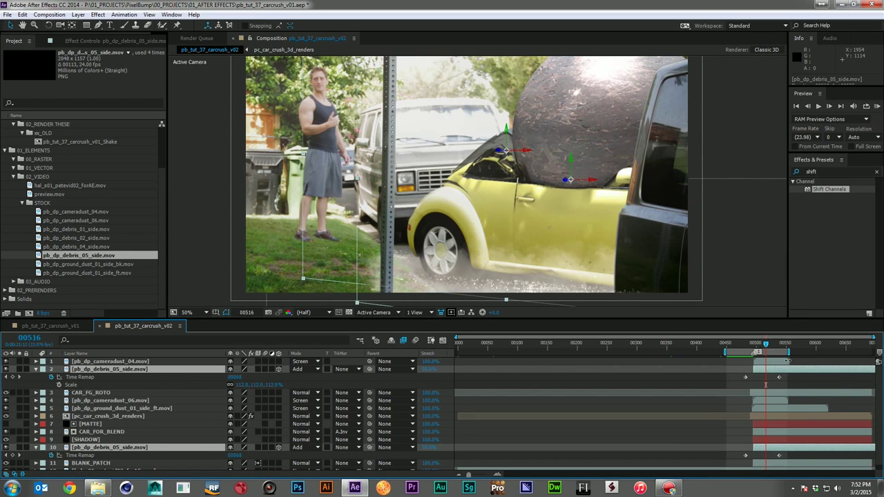
click(786, 361)
ctrl+click(780, 400)
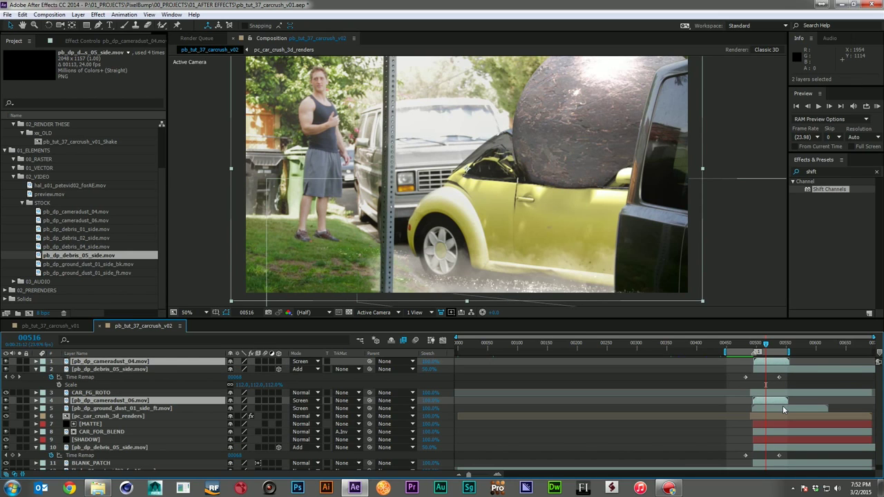
ctrl+click(783, 408)
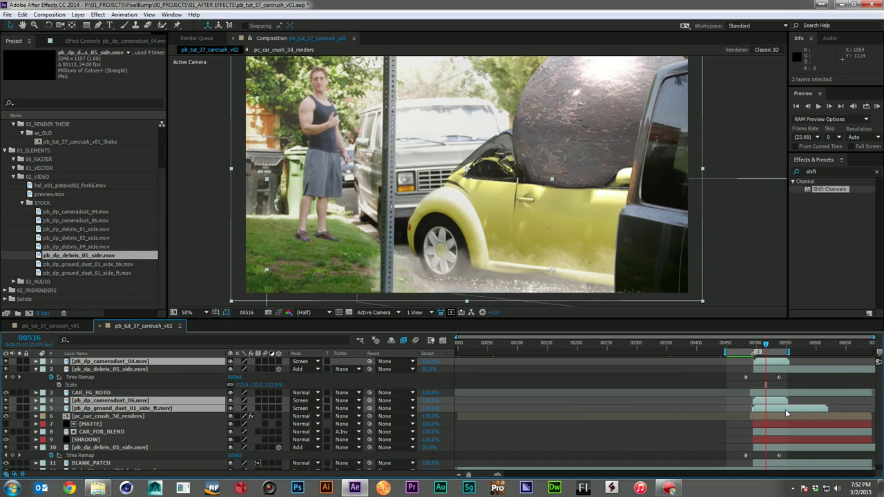
key(ctrl+alt+t)
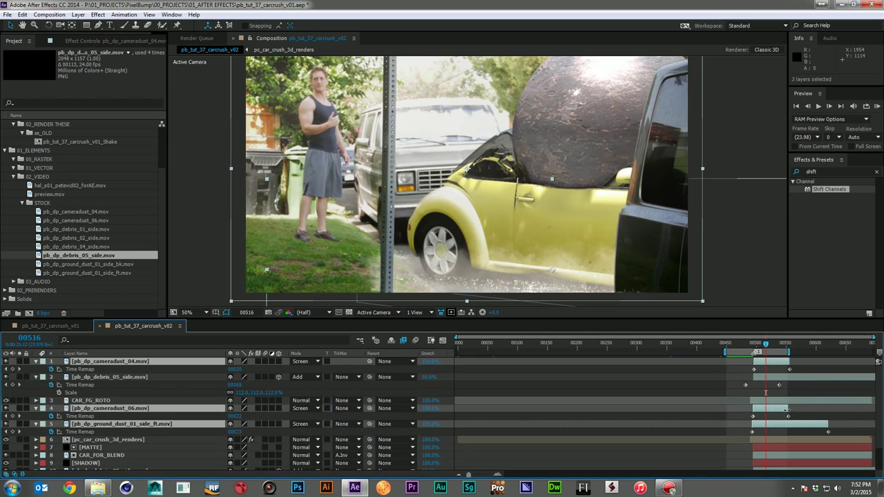
drag(790, 409, 876, 409)
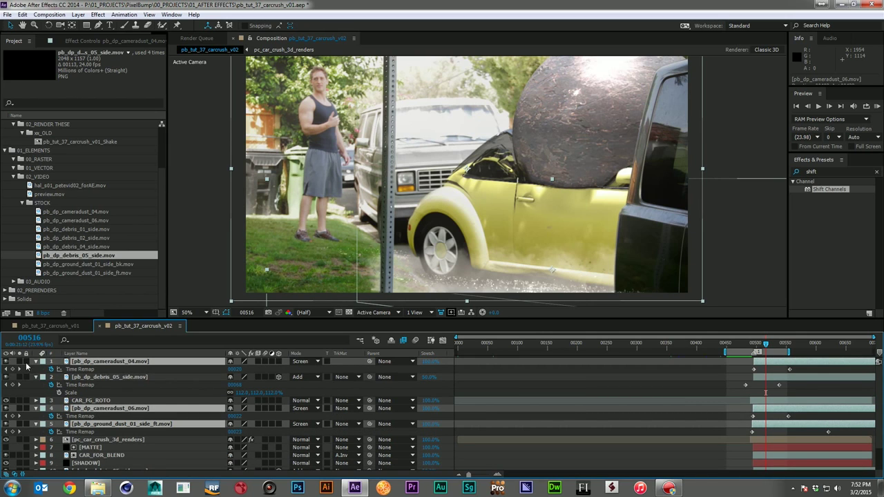
Collapse the open properties of all layers and RAM preview the faster debris.
key(ctrl+a)
click(36, 362)
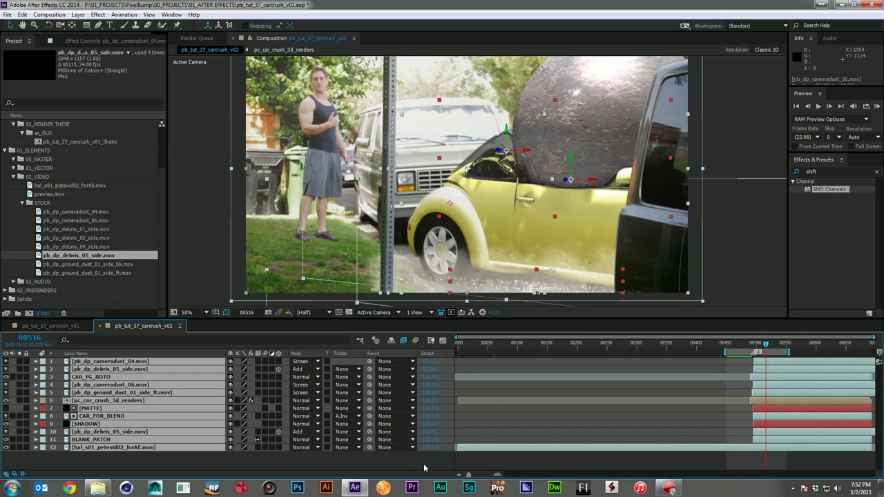
click(424, 463)
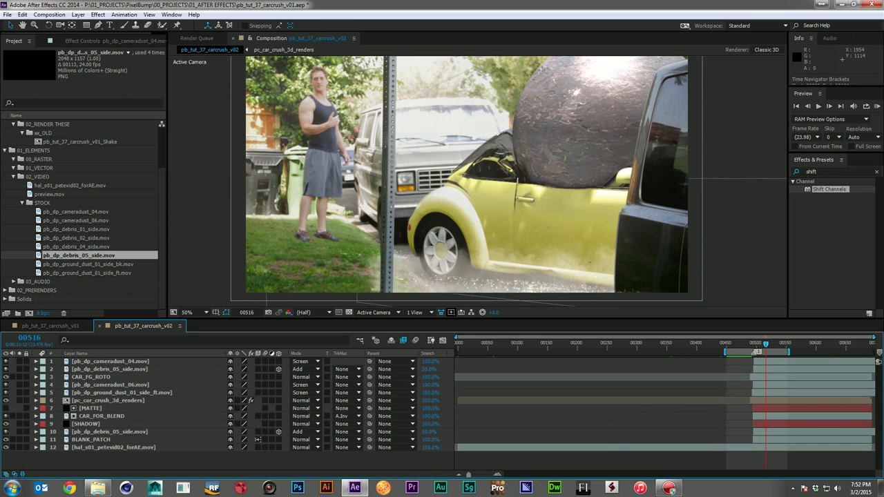
key(space)
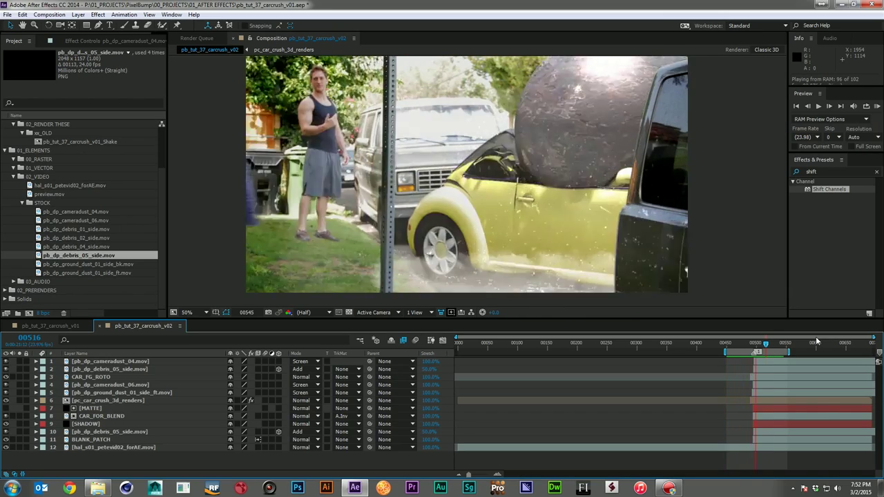
key(space)
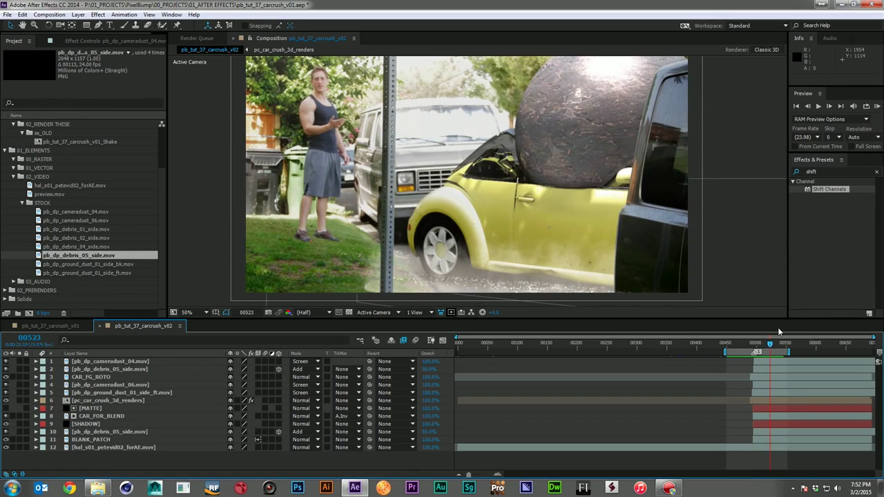
In pc_car_crush_3d_renders, enable time remapping on the four tut37_carcrush_v02 render layers and extend them to the composition's end.
drag(769, 346, 782, 347)
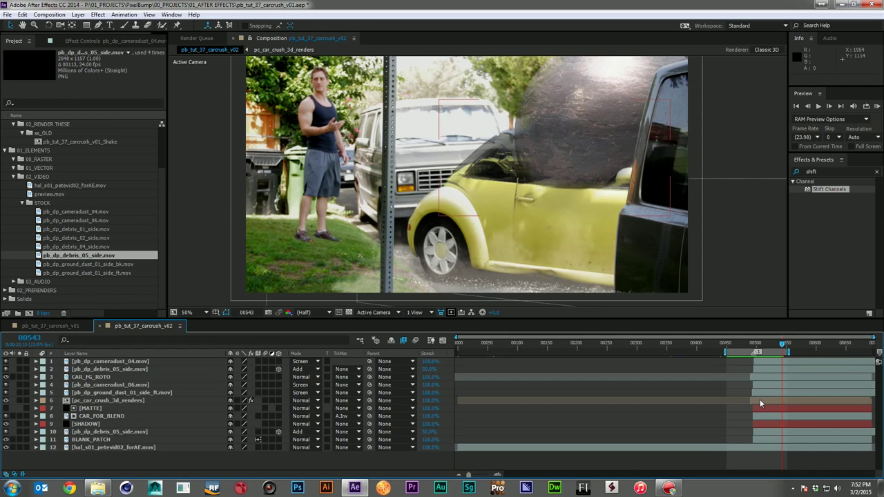
double_click(760, 401)
click(662, 387)
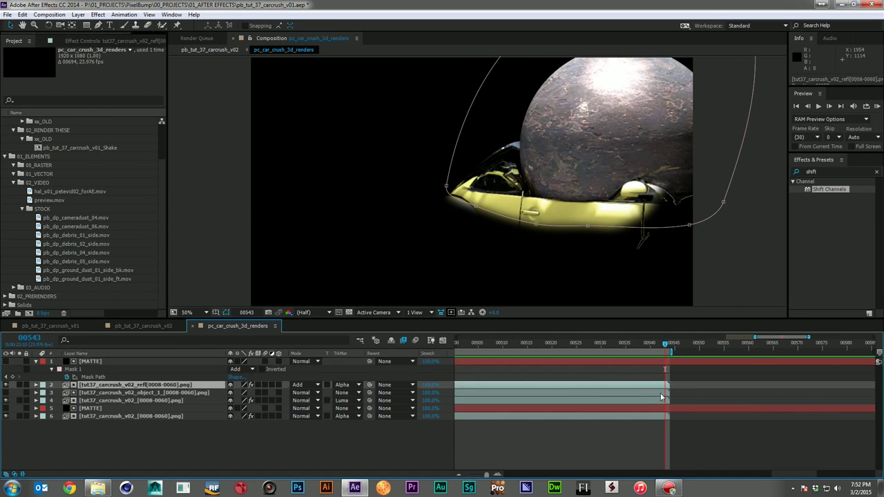
shift+click(661, 399)
ctrl+click(665, 416)
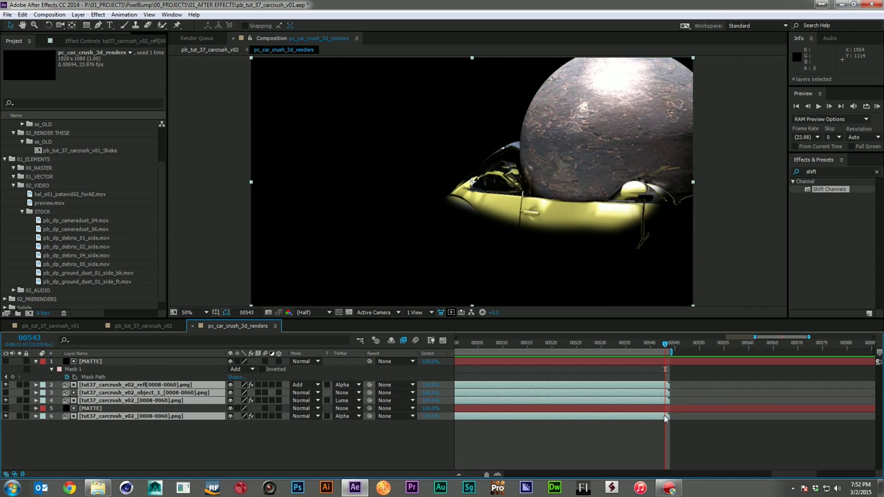
key(ctrl+alt+t)
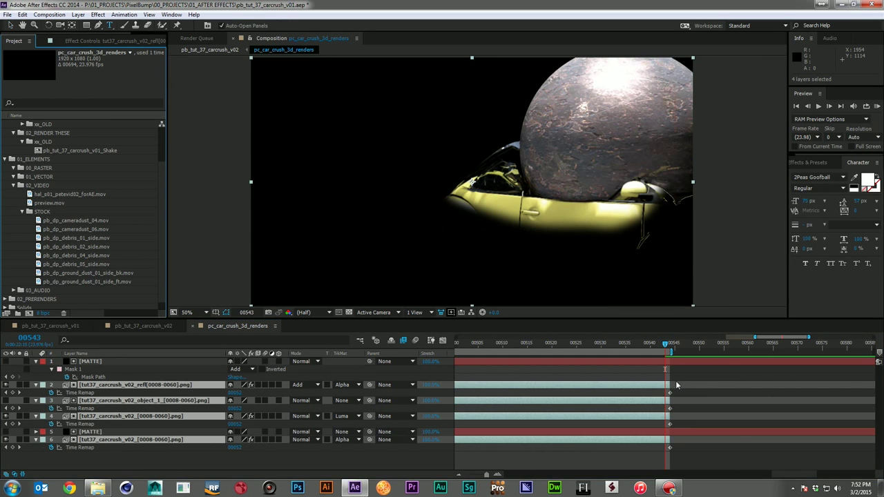
drag(668, 385, 875, 385)
Return to the pb_tut_37_carcrush_v02 composition and RAM preview the impact with the extended renders.
click(141, 330)
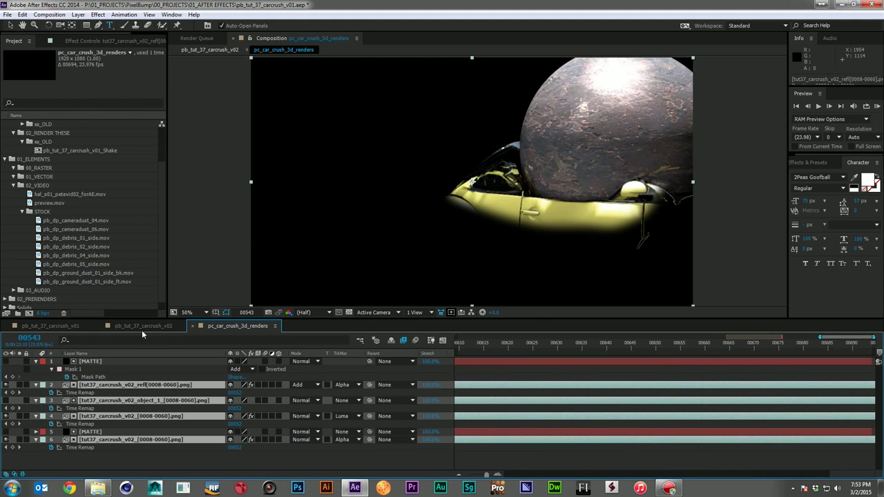
click(129, 326)
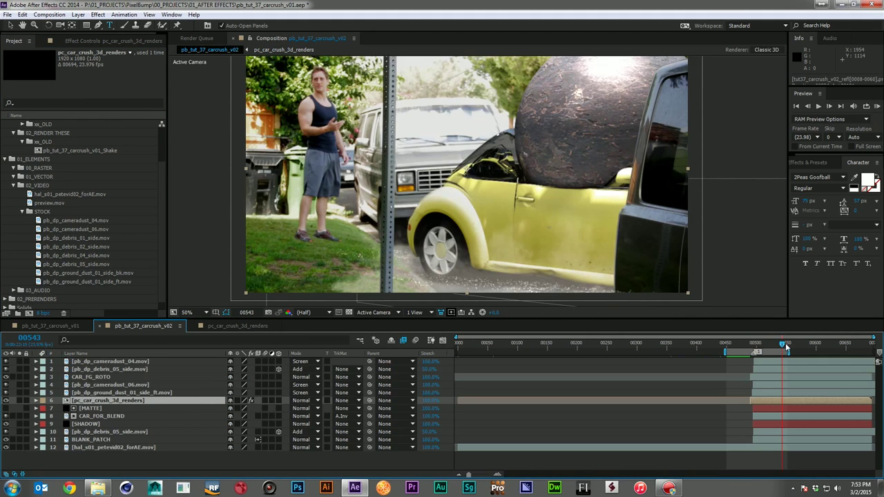
click(787, 347)
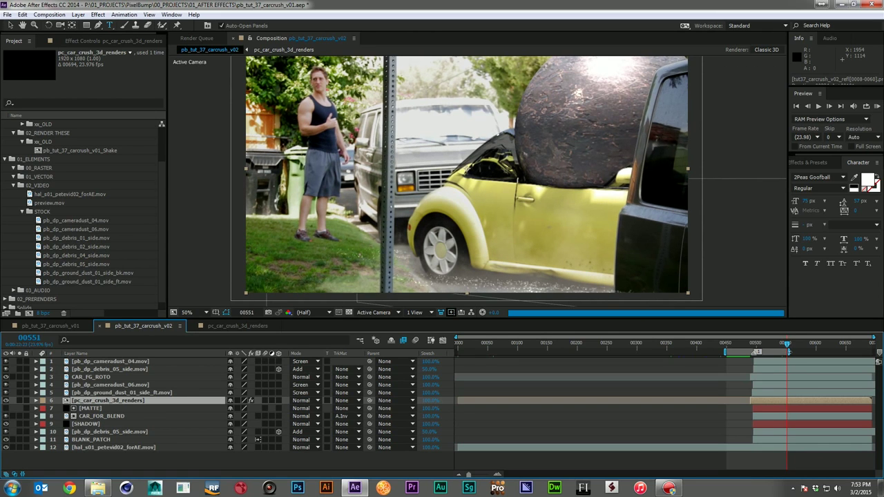
key(KP_0)
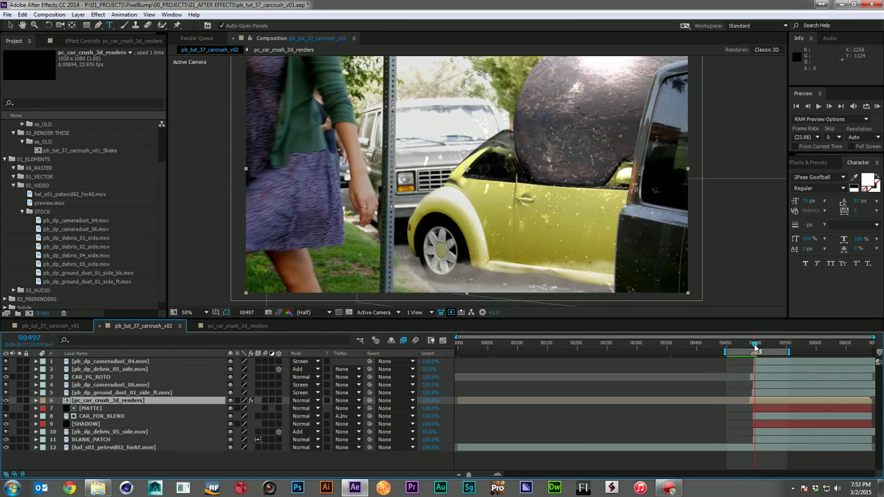
Shift pb_dp_ground_dust_01_side_ft.mov slightly later to start at frame 494 and RAM preview the new dust timing.
click(754, 344)
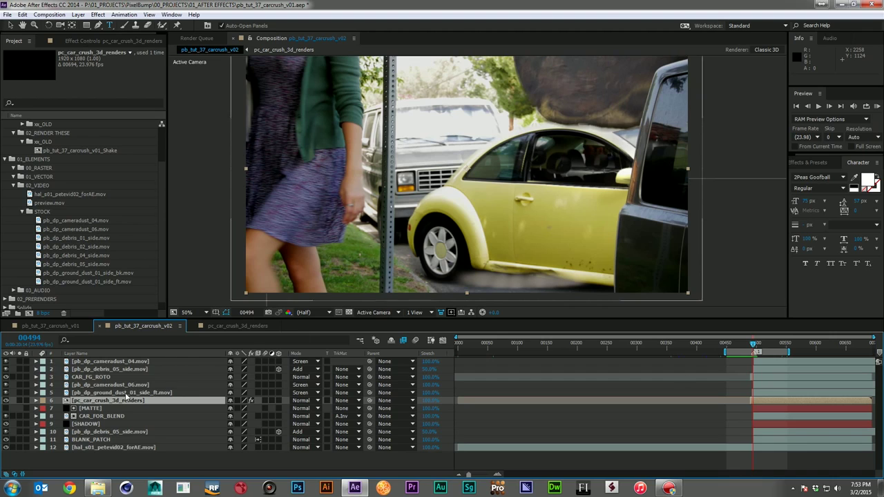
click(119, 392)
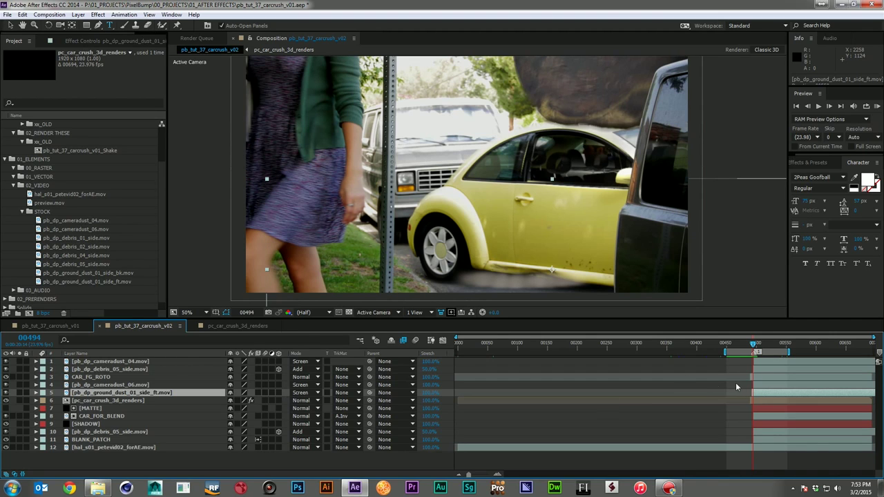
alt+scroll(758, 395, up, 5)
drag(763, 396, 771, 395)
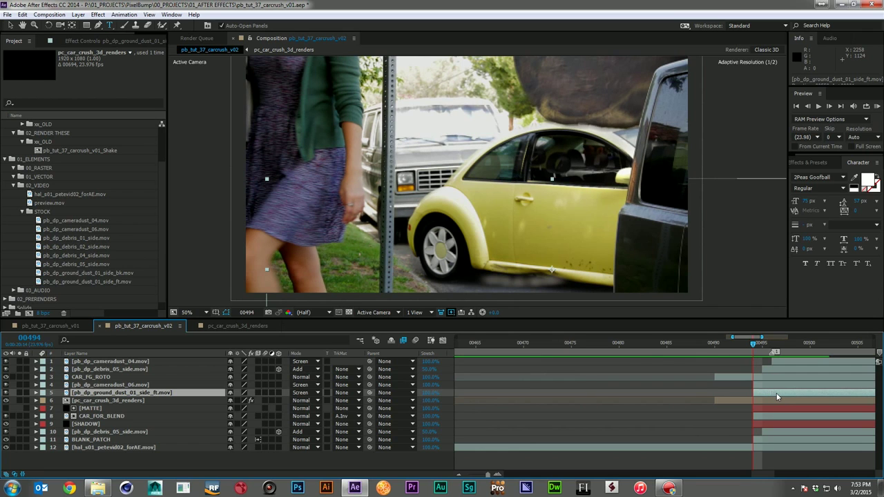
alt+scroll(778, 394, down, 6)
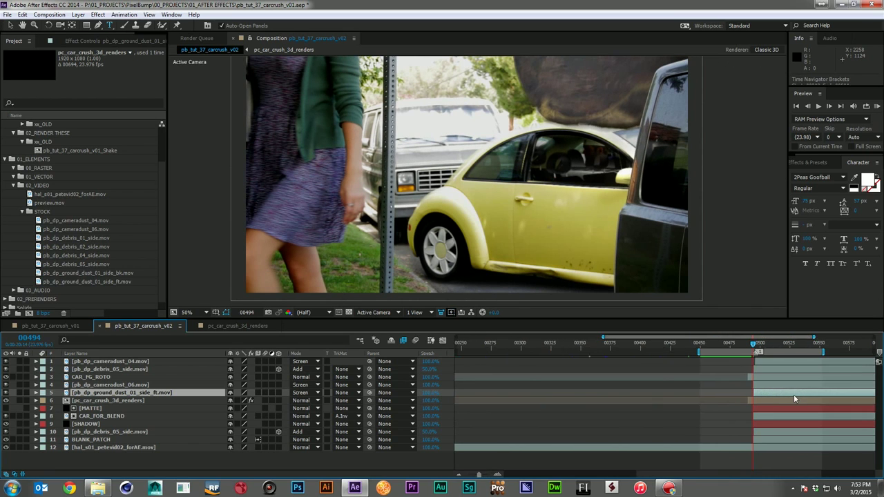
key(KP_0)
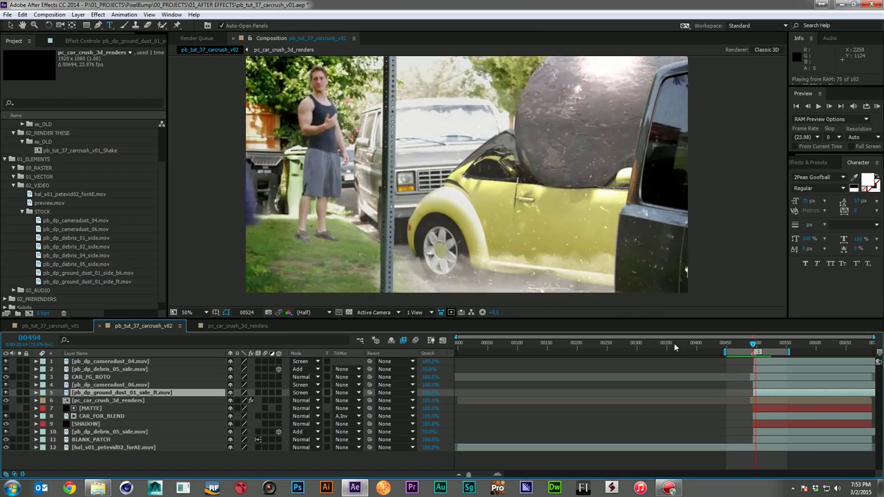
click(92, 392)
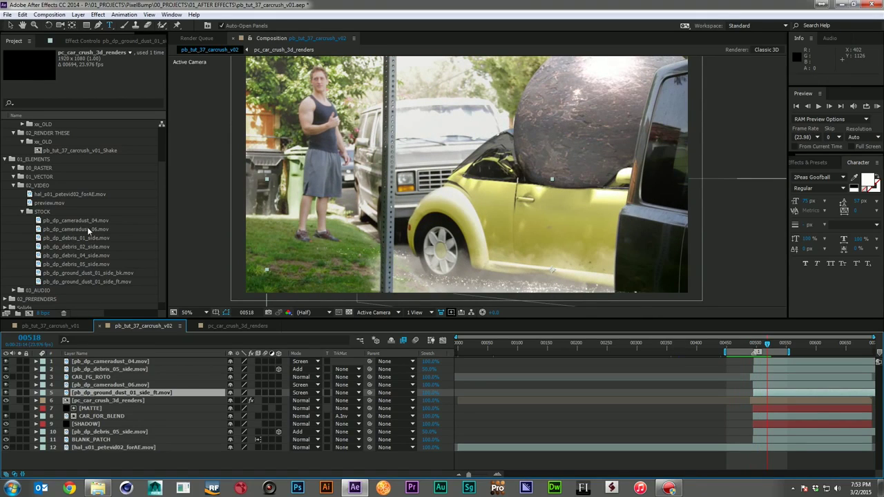
Open pb_dp_debris_04_side.mov as footage, scrub through its debris motion and close the footage view.
click(74, 255)
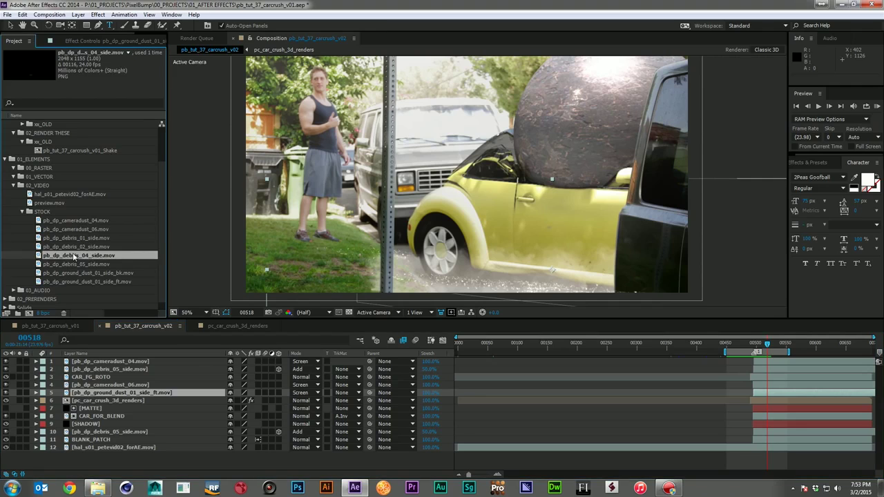
double_click(74, 256)
drag(365, 292, 525, 293)
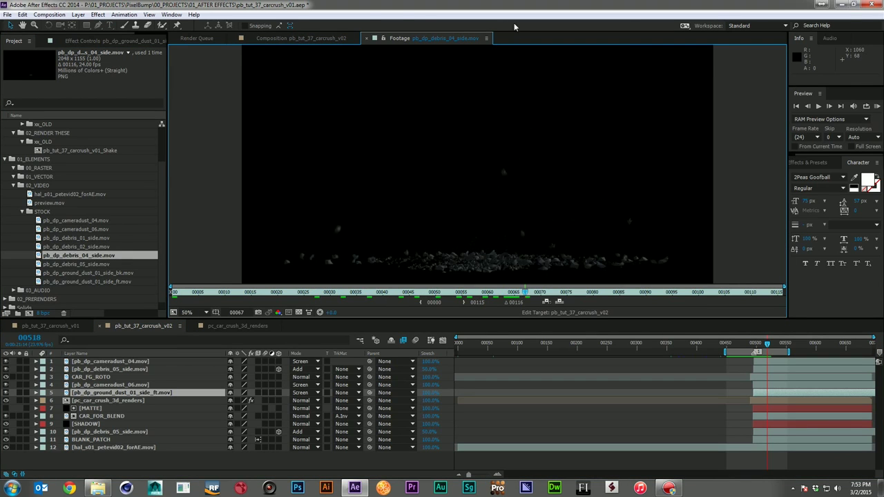
click(365, 38)
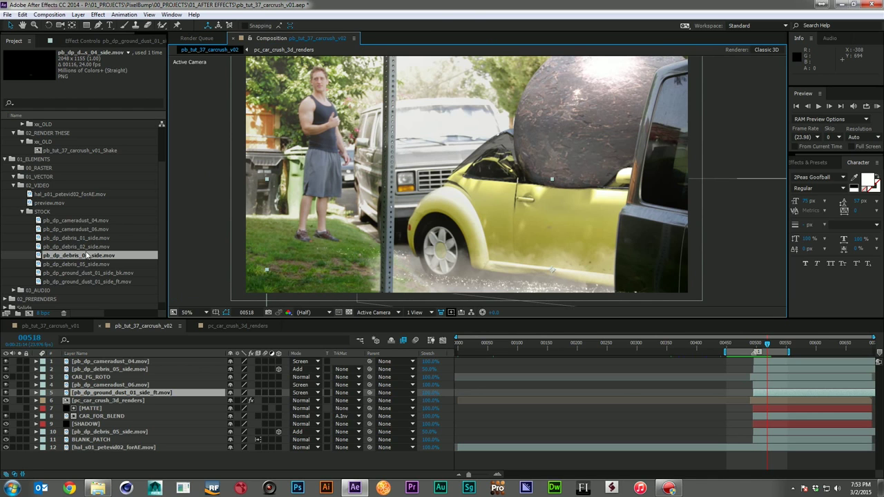
Add pb_dp_debris_04_side.mov to the pb_tut_37_carcrush_v02 composition and place it directly above CAR_FG_ROTO.
drag(158, 383, 165, 397)
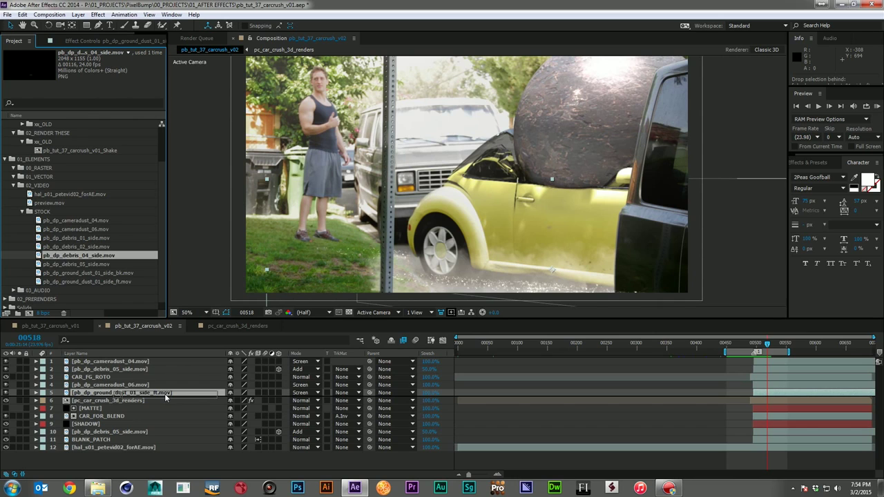
drag(165, 398, 166, 400)
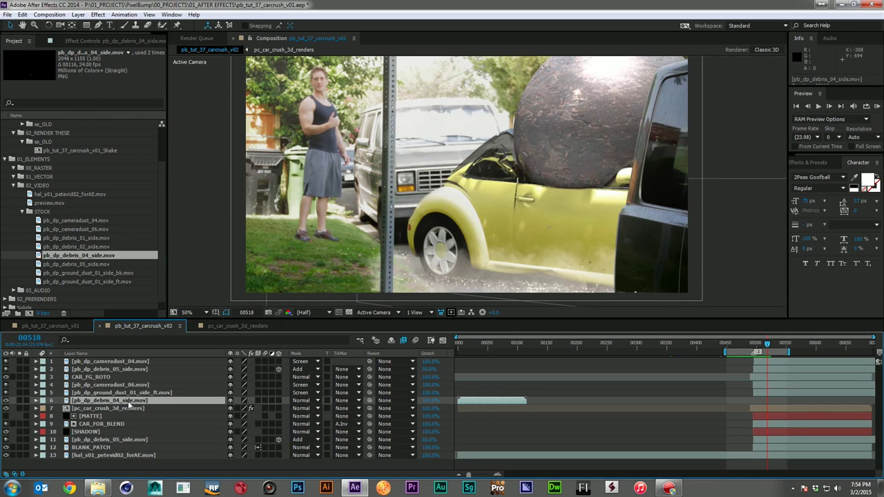
drag(128, 401, 131, 370)
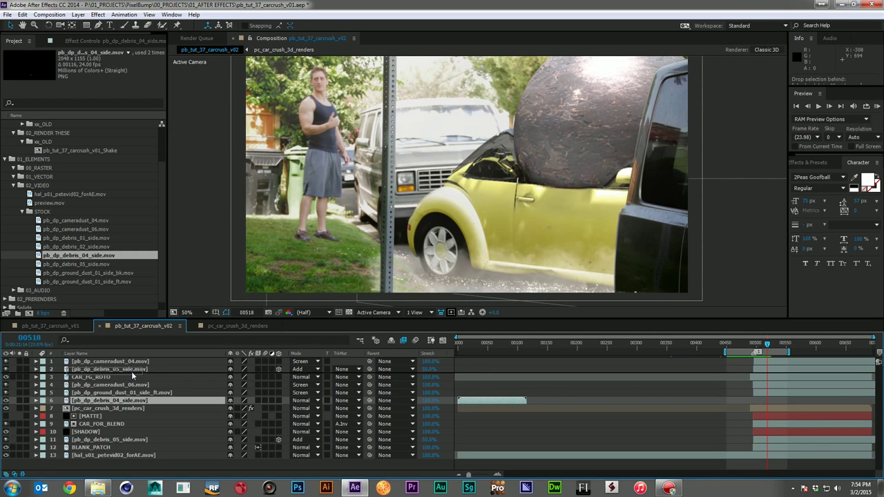
drag(131, 371, 131, 372)
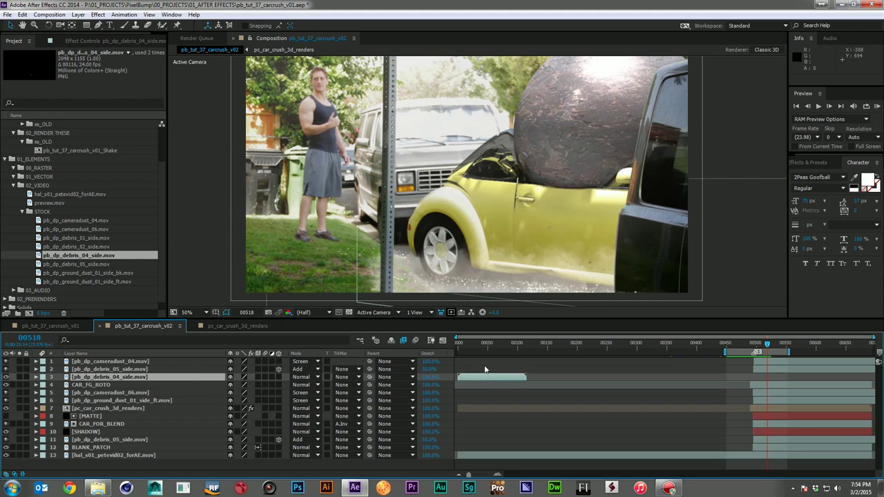
Slide pb_dp_debris_04_side.mov in time to around the impact and time-stretch it to 50%.
drag(484, 378, 793, 379)
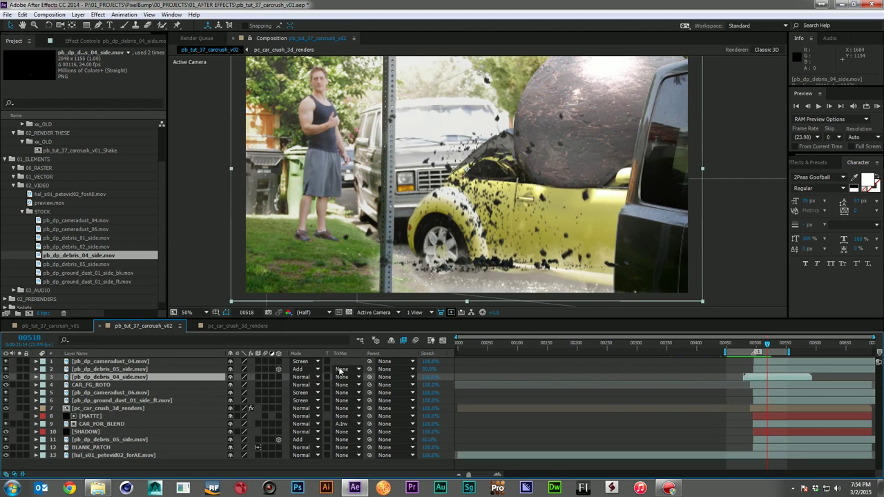
click(429, 378)
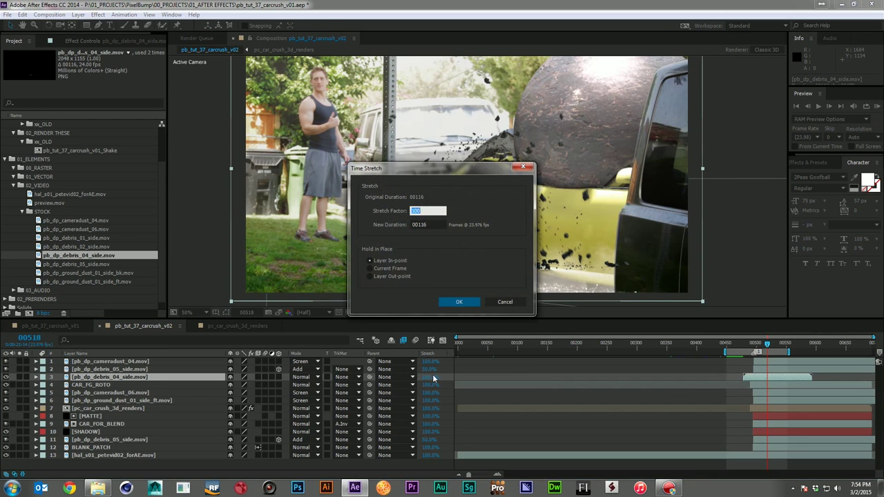
key(Return)
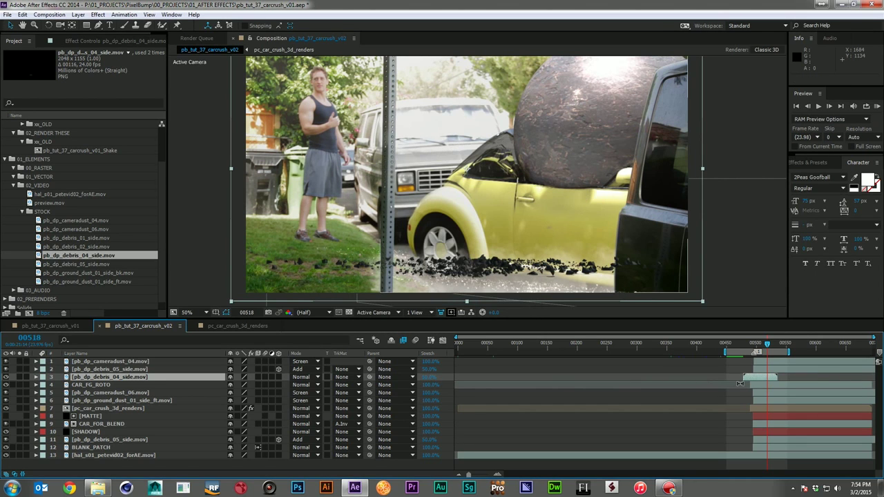
Enable time remapping on pb_dp_debris_04_side.mov, extend it to the composition's end and trim and shift it to start at frame 496.
key(ctrl+alt+t)
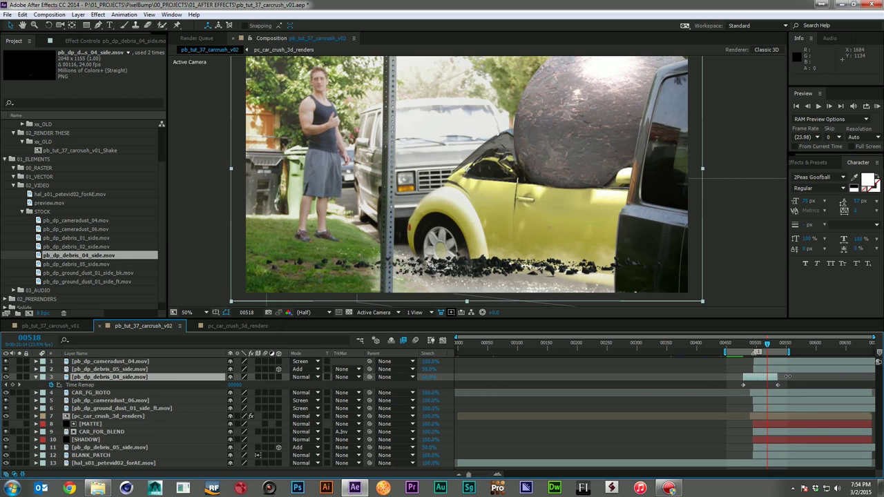
drag(777, 380, 874, 377)
drag(764, 382, 777, 384)
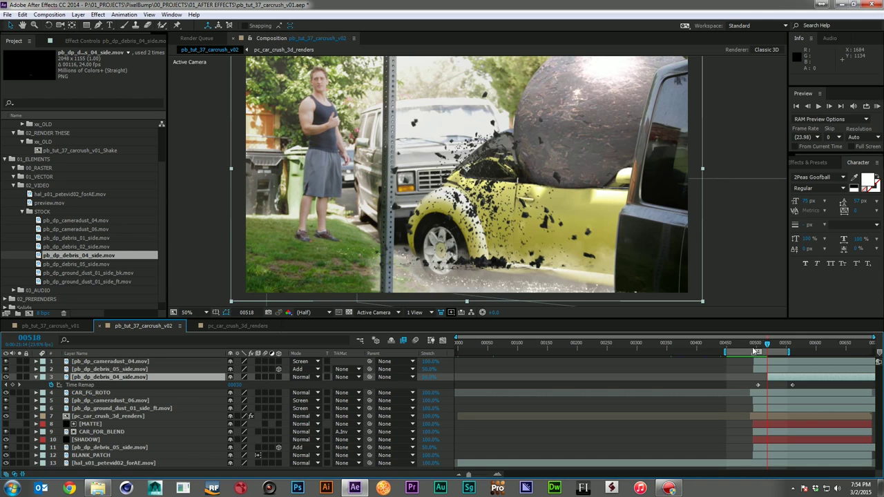
drag(753, 349, 756, 348)
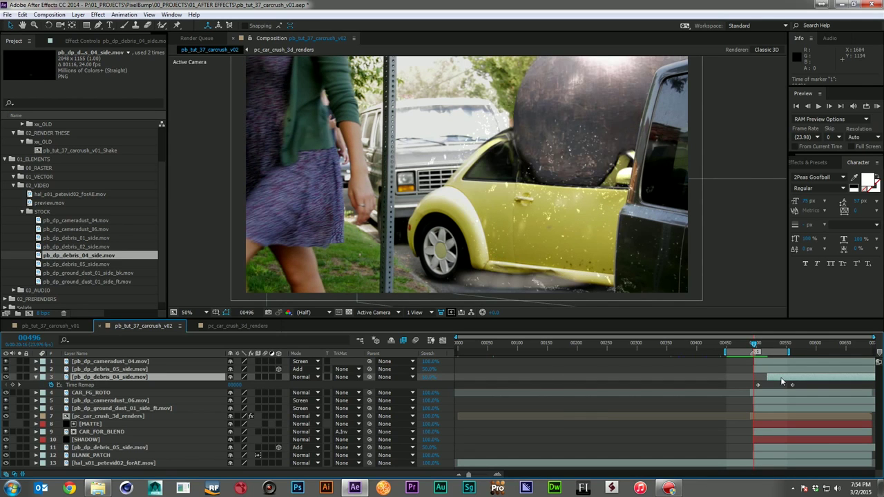
drag(776, 381, 765, 382)
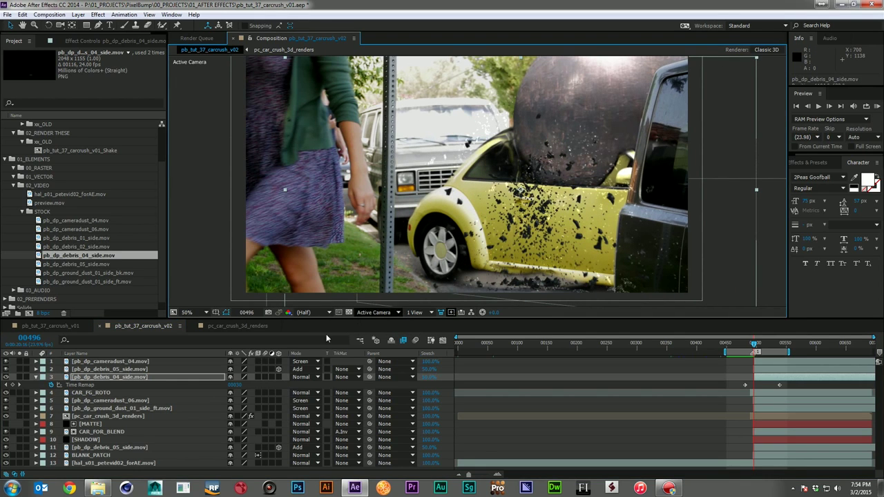
Make pb_dp_debris_04_side.mov a 3D layer with a 13° Y rotation and 113% scale, positioned over the car's door beneath the ball.
click(277, 378)
drag(242, 400, 253, 401)
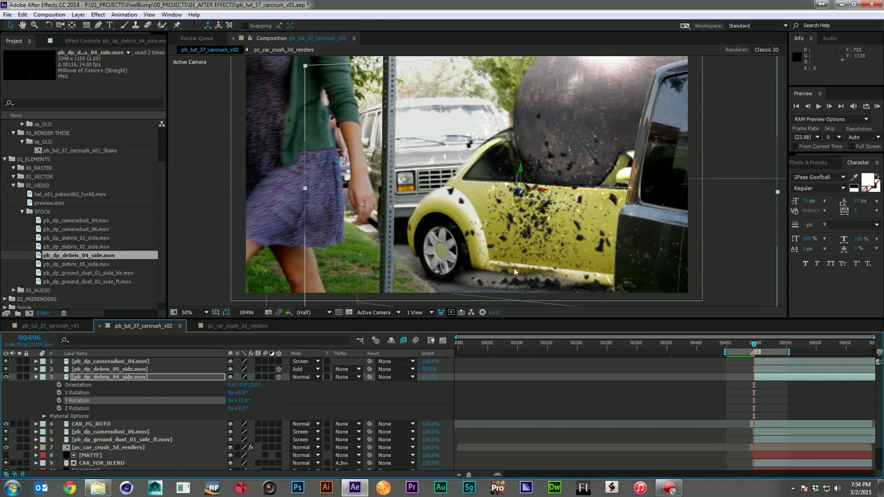
key(s)
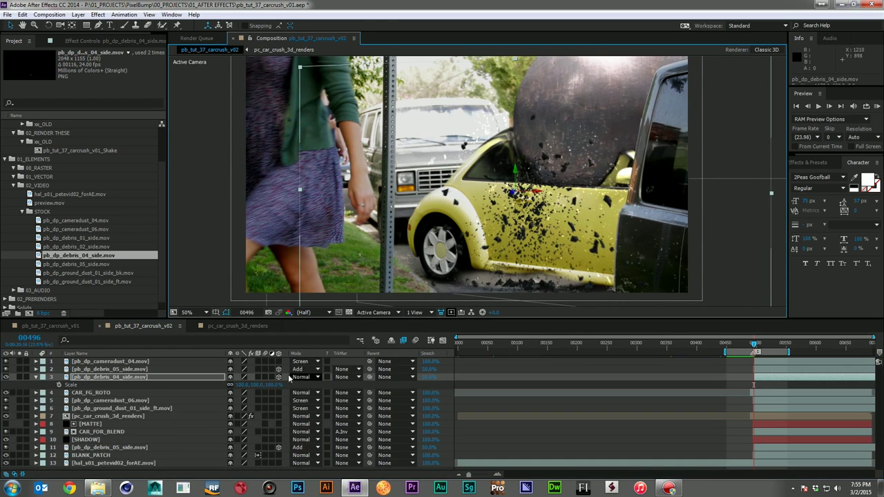
drag(275, 389, 284, 386)
drag(486, 242, 515, 227)
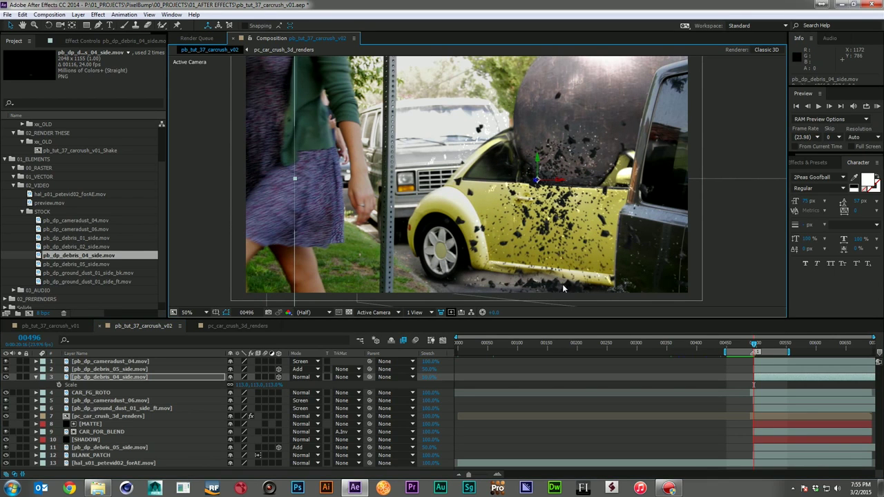
Move the upper pb_dp_debris_05_side.mov and pb_dp_debris_04_side.mov directly above pc_car_crush_3d_renders, beneath the dust layers, and RAM preview the impact.
ctrl+click(126, 371)
drag(126, 371, 179, 399)
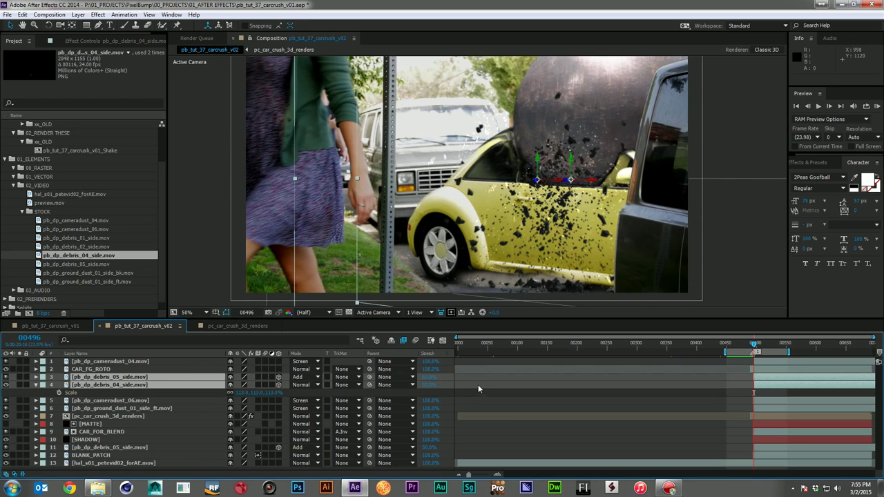
drag(107, 398, 108, 415)
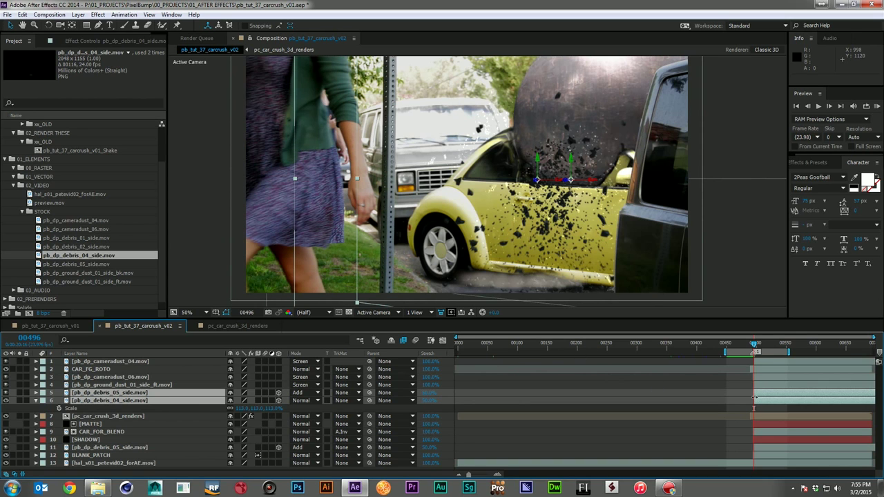
key(KP_0)
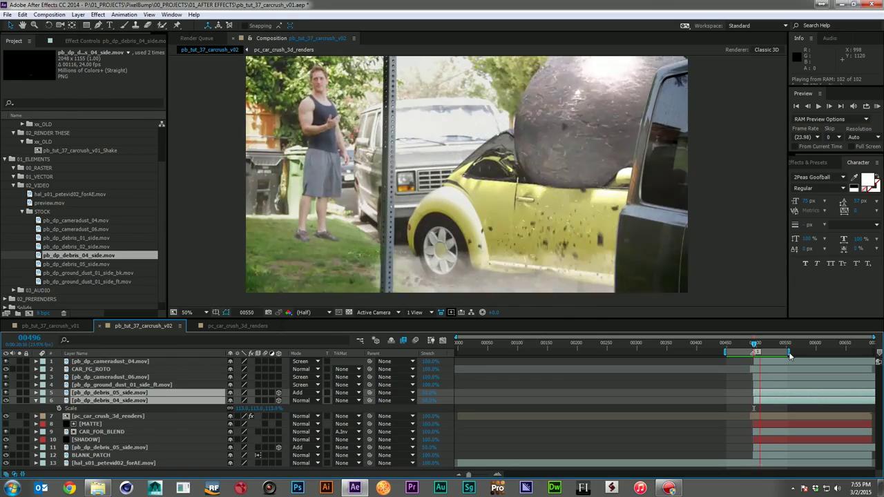
key(space)
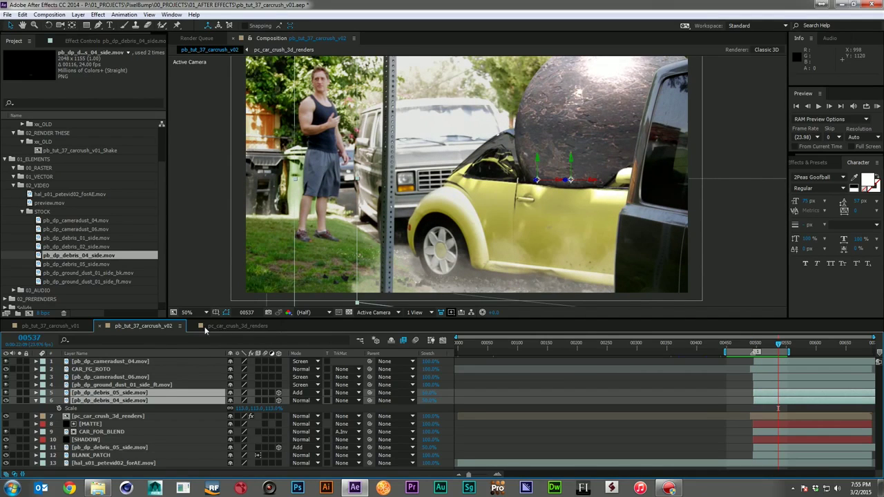
Pre-compose all layers of pb_tut_37_carcrush_v02 into a new composition named pc_car_crush_working.
click(34, 404)
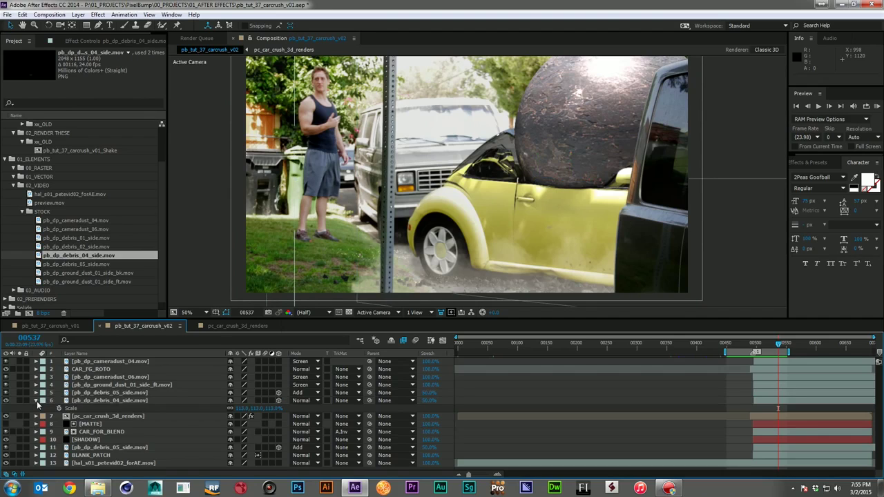
click(36, 401)
key(ctrl+a)
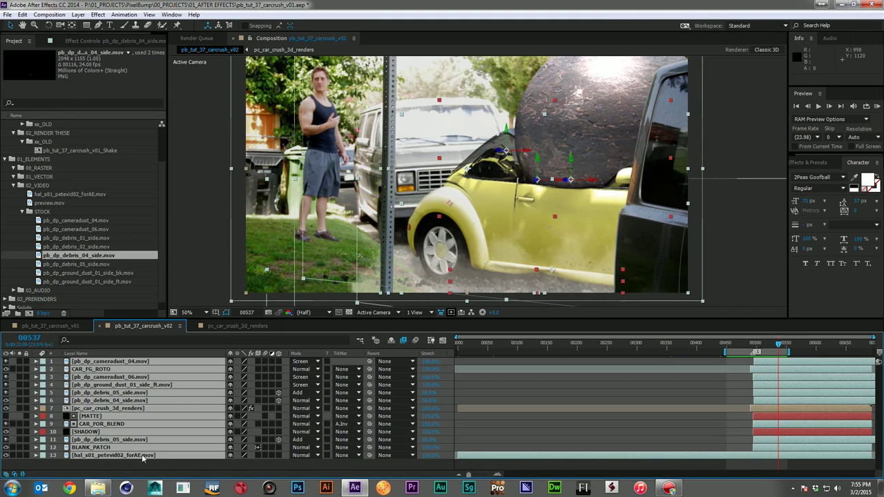
key(ctrl+shift+c)
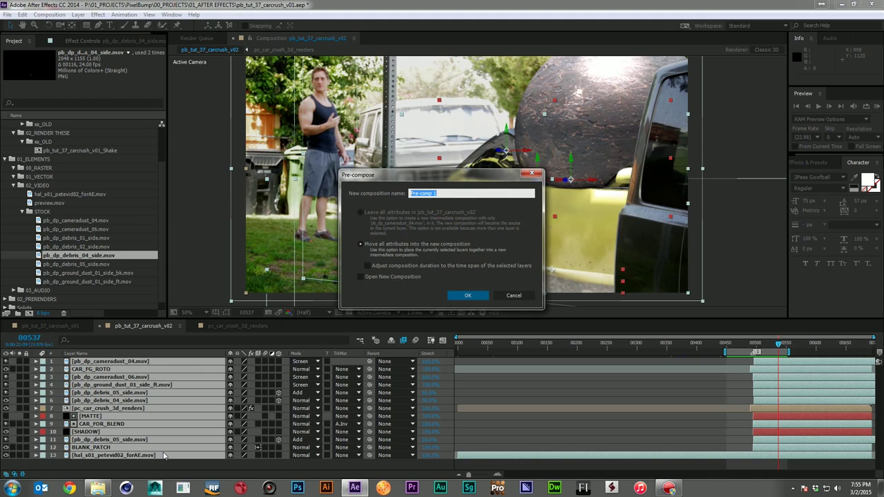
text(pc)
text(_car_crush_working)
key(Return)
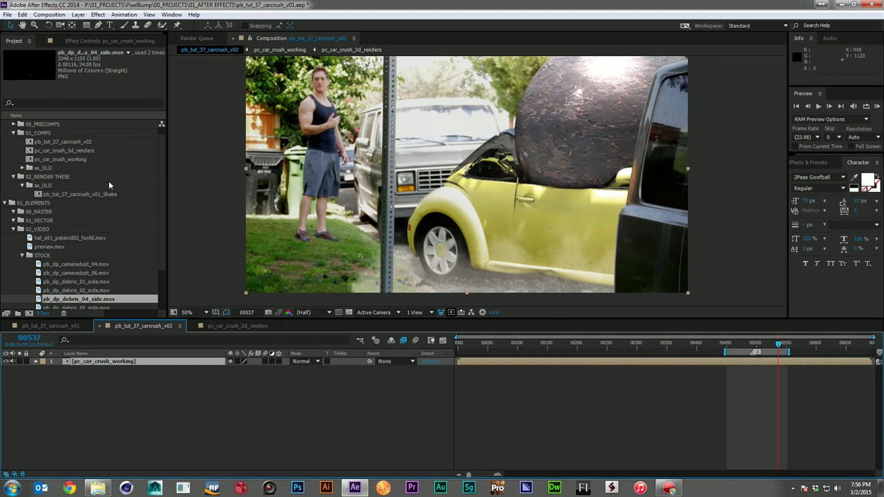
Go to frame 494 just before the impact and open the PB Real Camera Shake script.
click(754, 344)
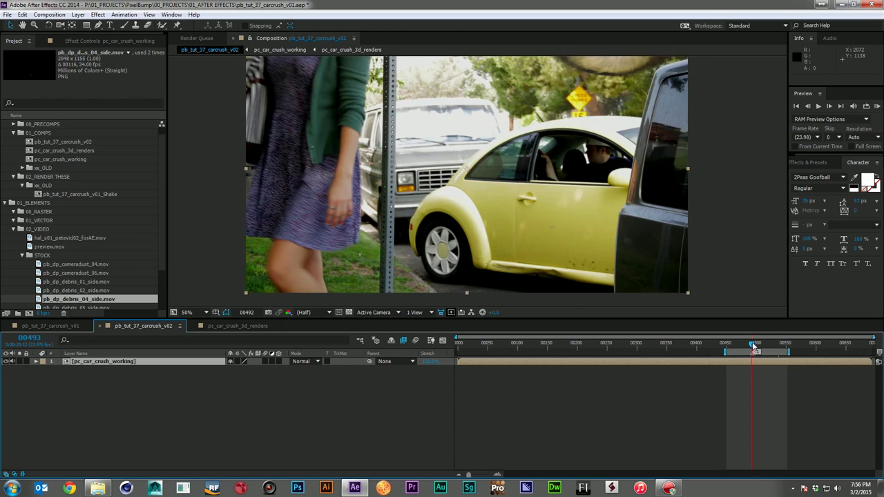
drag(754, 345, 754, 345)
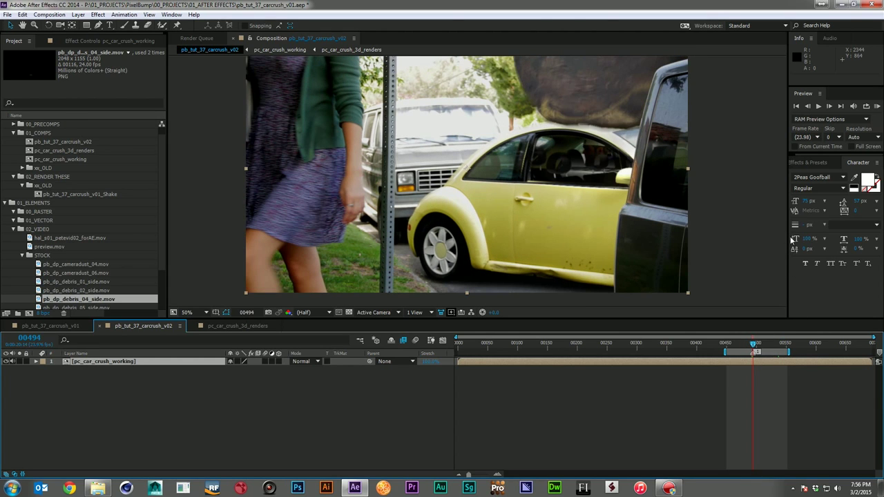
click(171, 14)
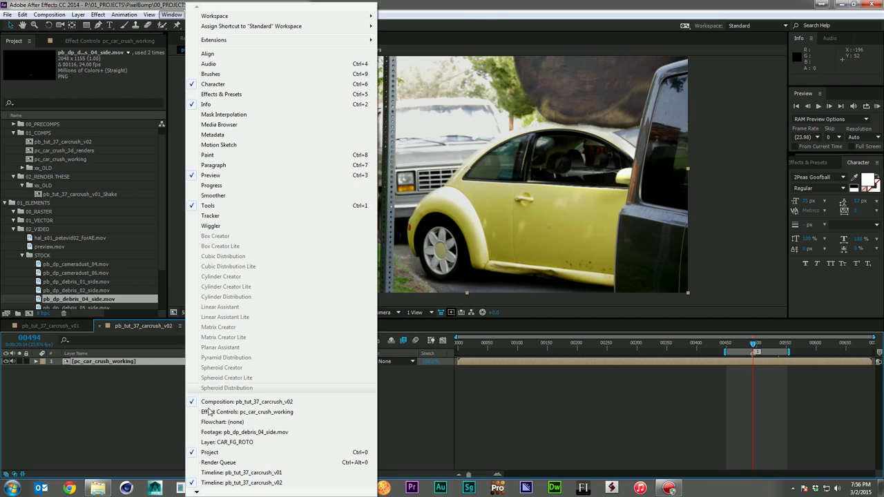
mouse_move(210, 493)
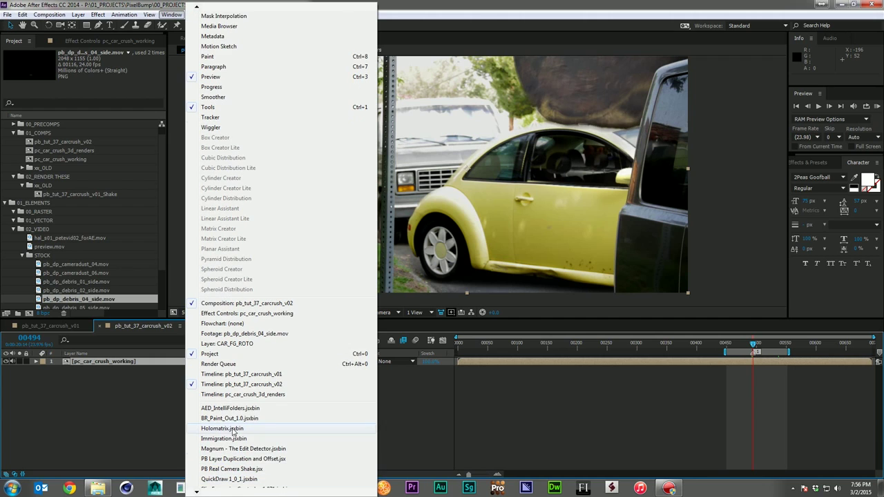
click(232, 469)
drag(193, 59, 438, 196)
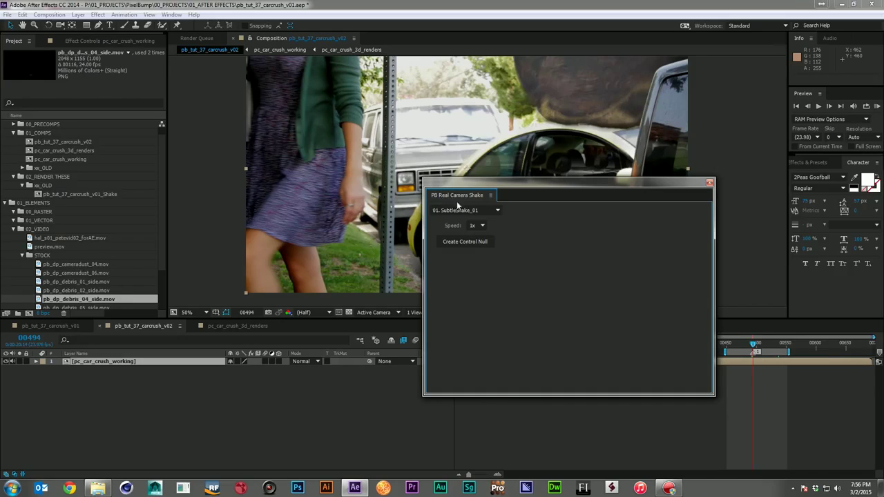
Create a 14. VibrationShake_02 control null at 4x speed and dock the PB Real Camera Shake panel beside Info.
click(458, 209)
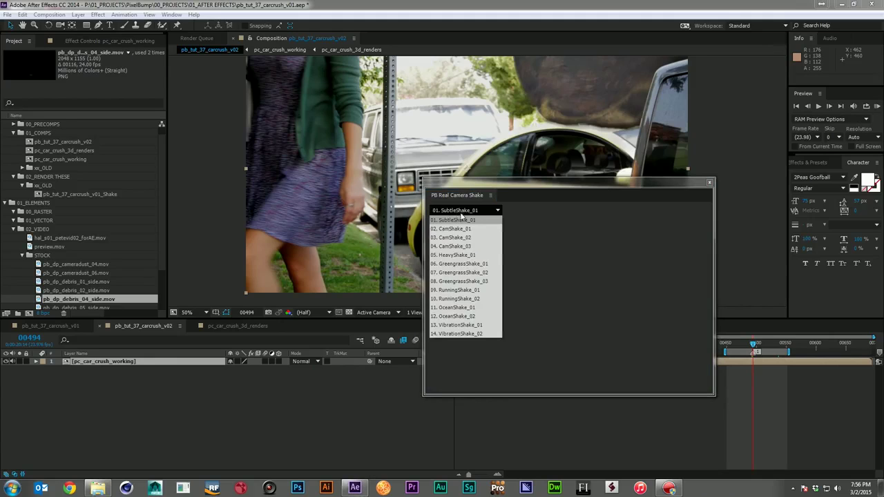
click(473, 333)
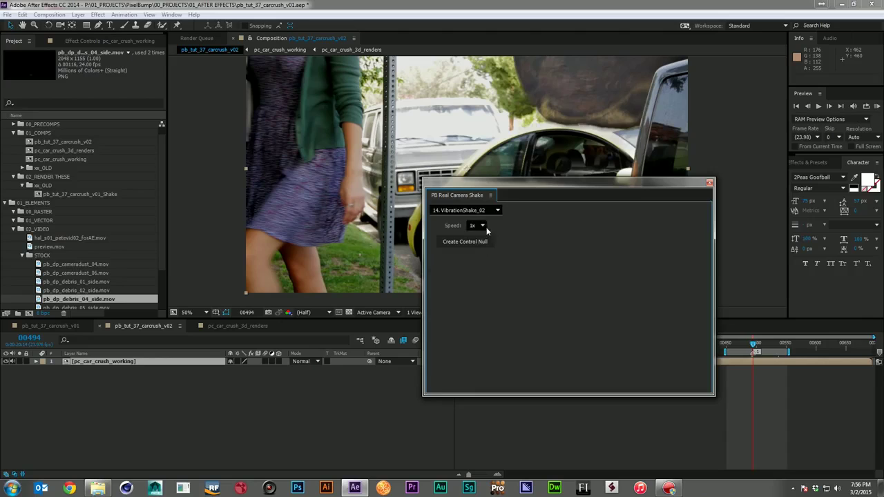
click(486, 228)
click(477, 253)
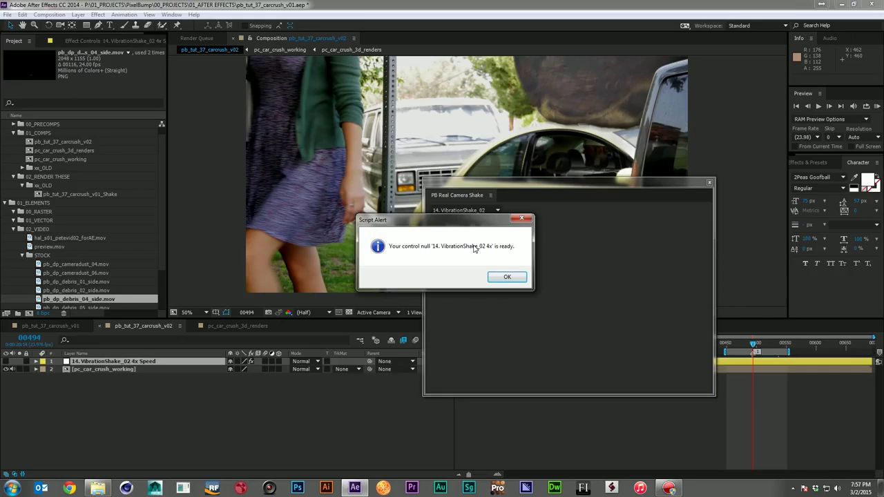
click(508, 276)
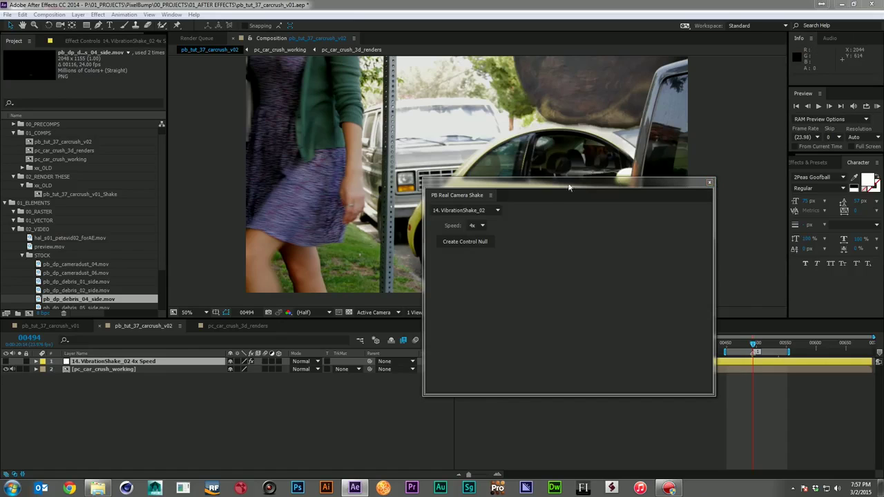
drag(440, 196, 811, 69)
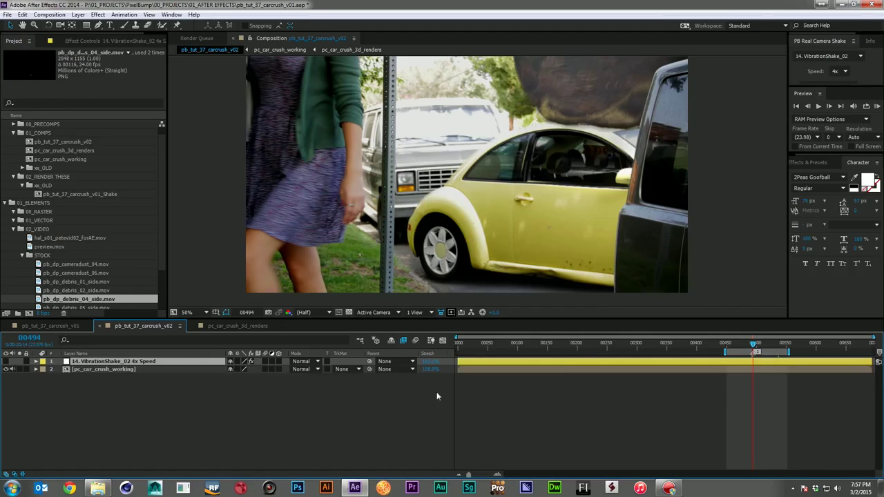
Reveal the camera shake null's keyframes and slide its layer so the shake starts at frame 494.
key(u)
drag(478, 362, 773, 358)
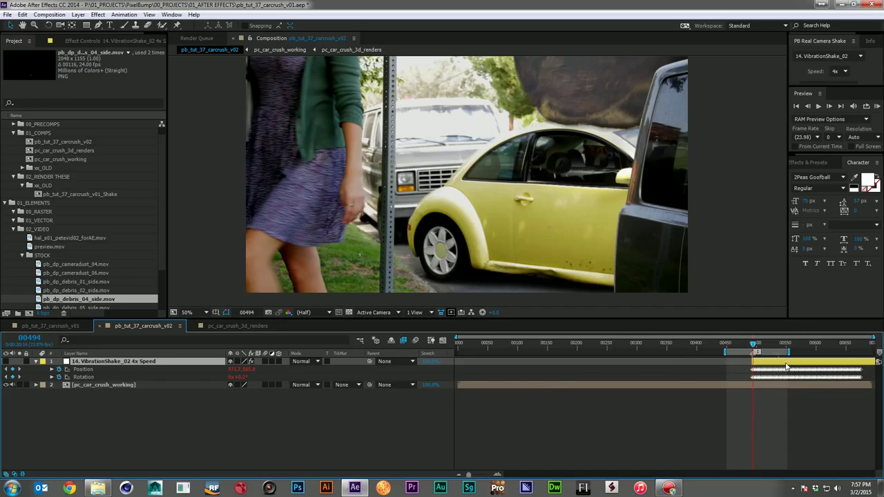
alt+scroll(784, 361, up, 6)
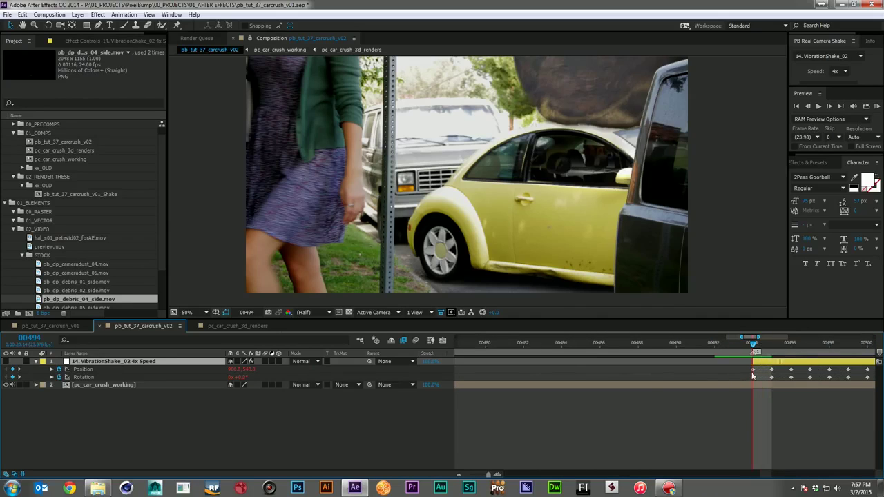
alt+scroll(809, 374, down, 6)
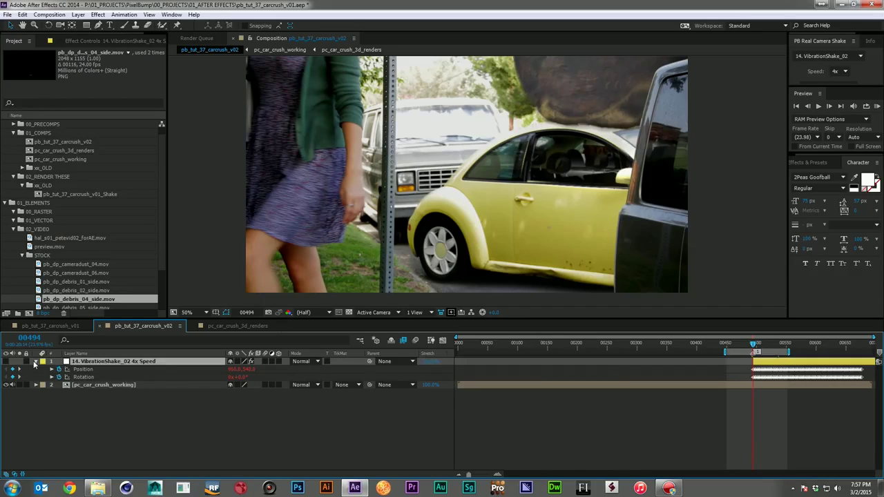
Collapse the null's properties and parent the pc_car_crush_working layer to 14. VibrationShake_02 4x Speed.
key(F2)
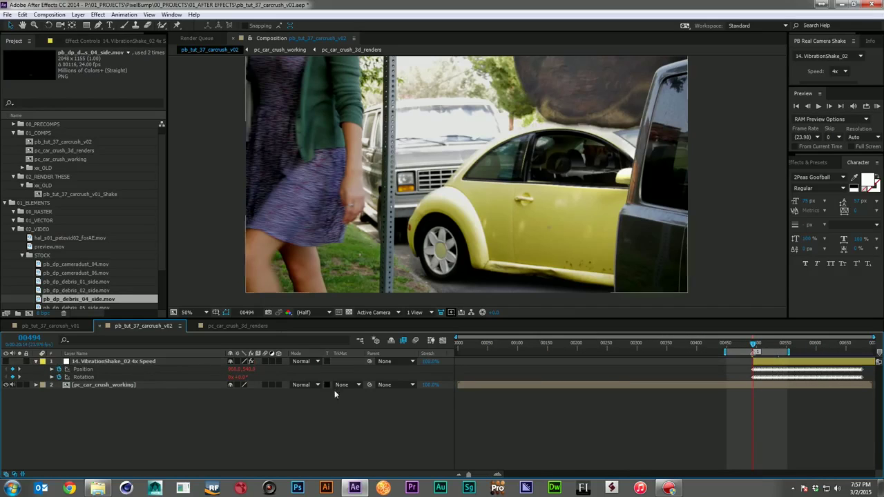
click(36, 361)
drag(369, 368, 114, 362)
Keyframe the null's Camera Position and Camera Rotation Multiplier sliders from 1 at frame 497 to 0 at frame 503.
click(120, 361)
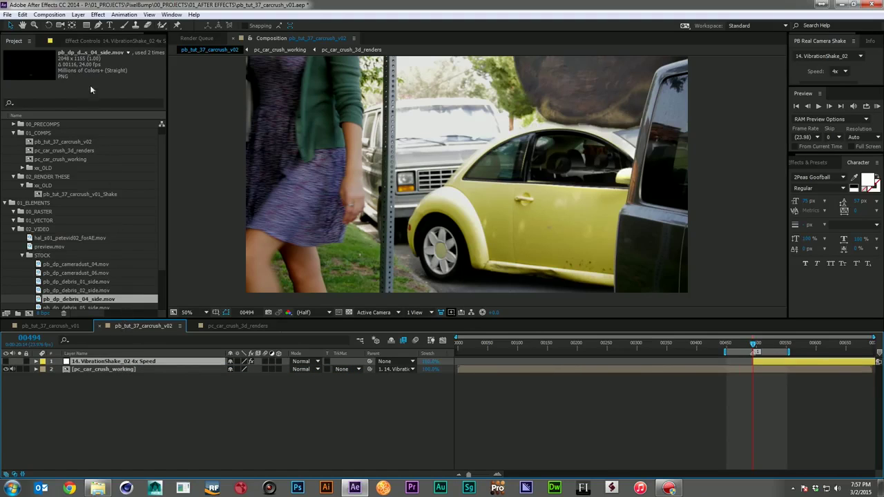
click(78, 41)
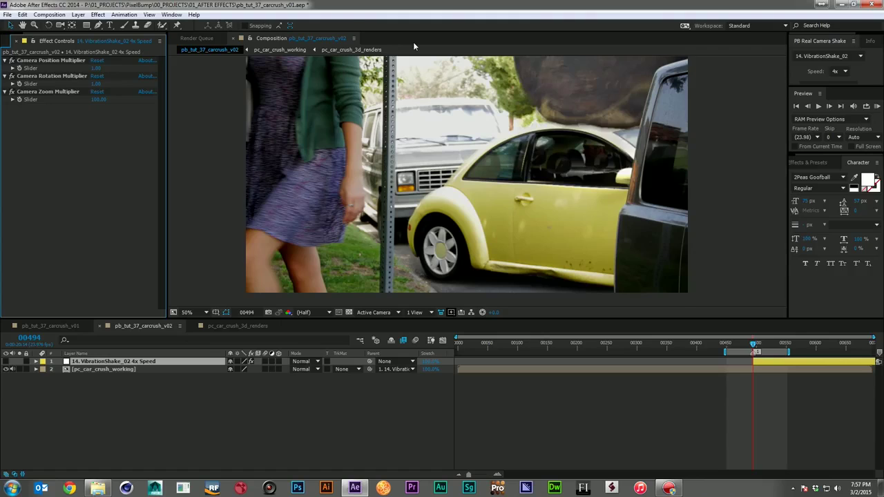
key(space)
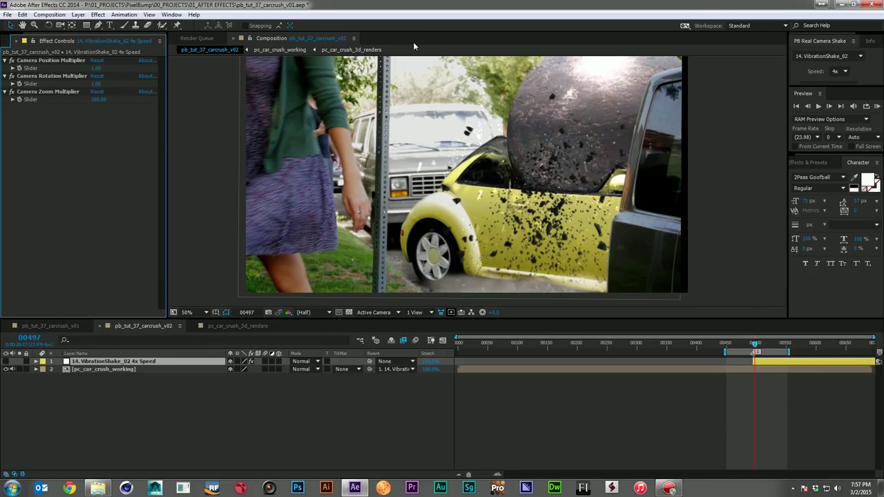
click(27, 76)
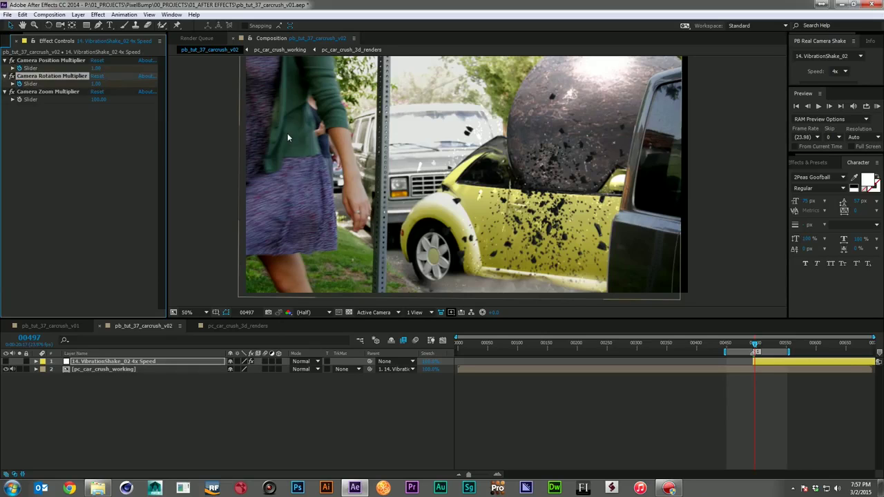
key(space)
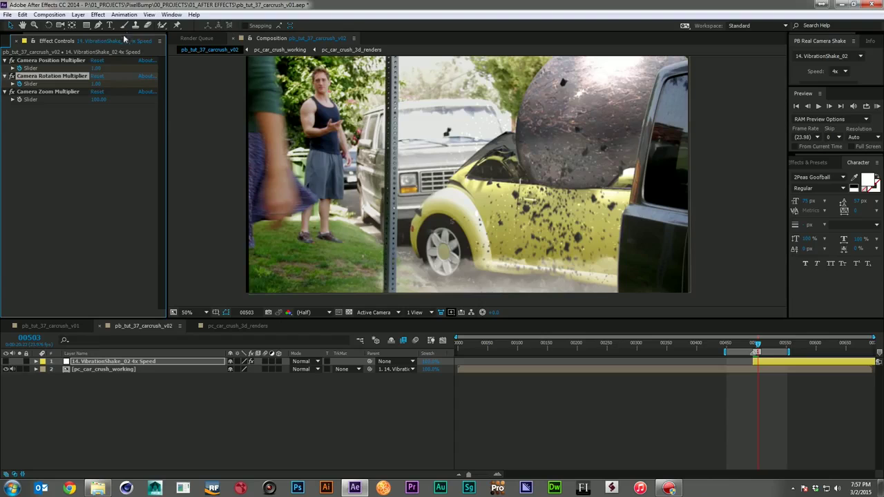
drag(99, 68, 62, 68)
key(ctrl+z)
click(99, 68)
text(0)
key(Return)
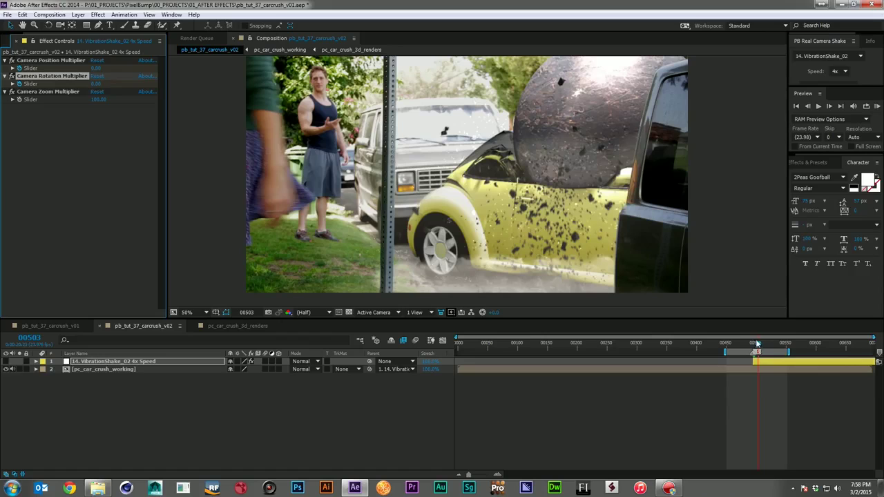
Return to frame 497 and set the null's Camera Zoom Multiplier to 105.
drag(757, 345, 754, 345)
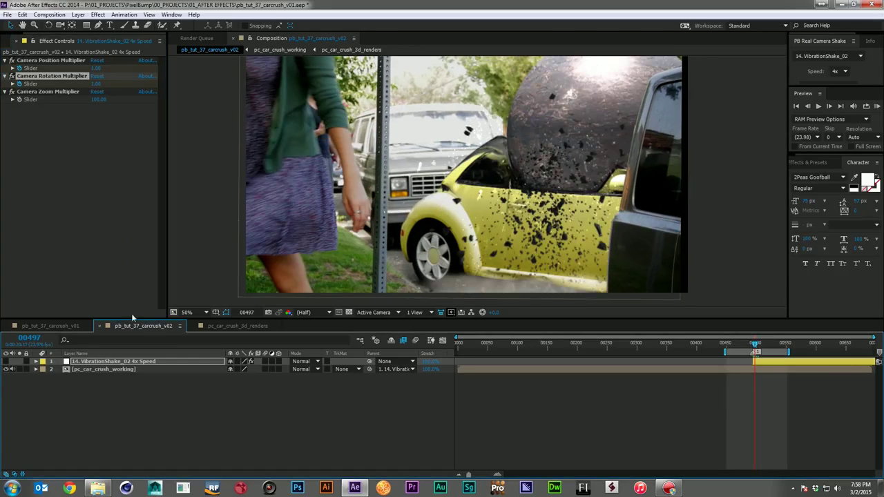
click(98, 100)
text(105)
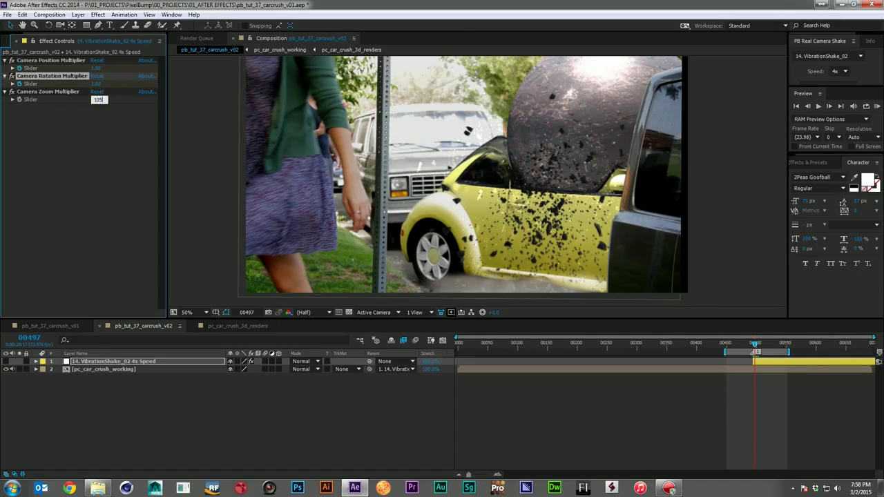
key(Return)
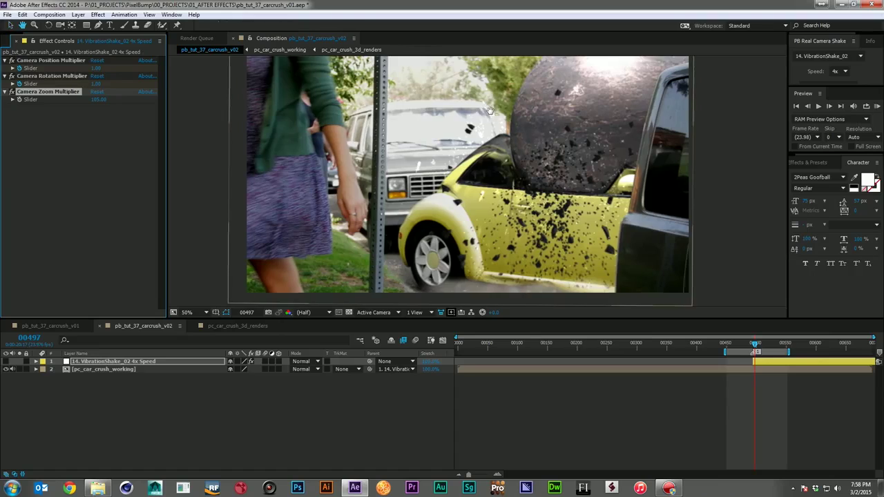
Find the Motion Tile effect and apply it to the pc_car_crush_working layer.
click(813, 162)
click(820, 175)
text(shift)
key(ctrl+a)
text(motio)
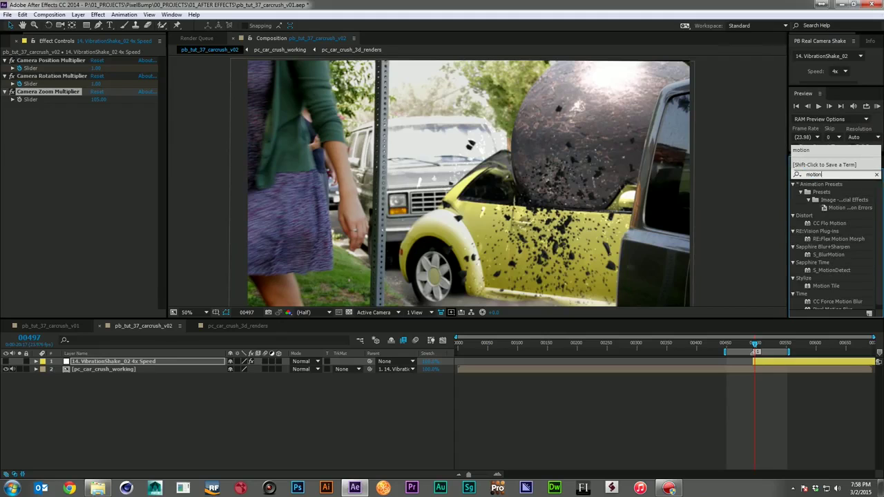
drag(835, 286, 758, 367)
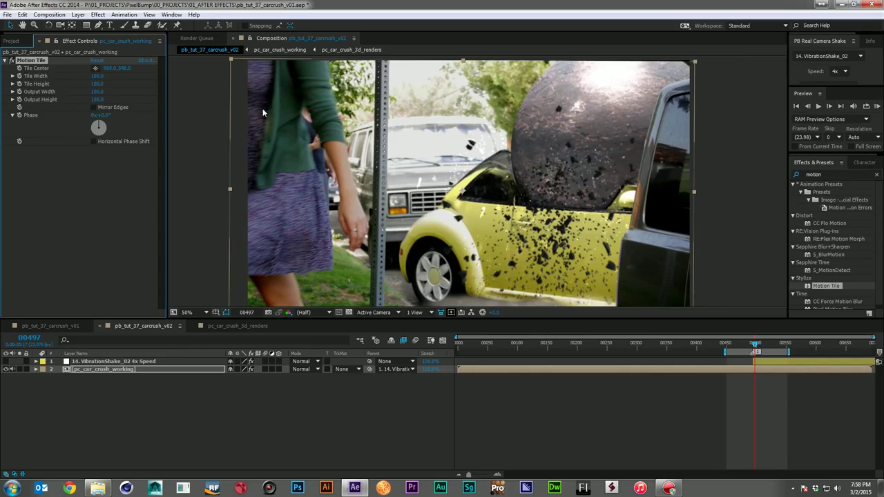
Enable Mirror Edges in Motion Tile and set Output Width and Output Height to 101.
click(95, 107)
click(98, 91)
text(110)
key(Return)
click(98, 100)
text(101)
key(Return)
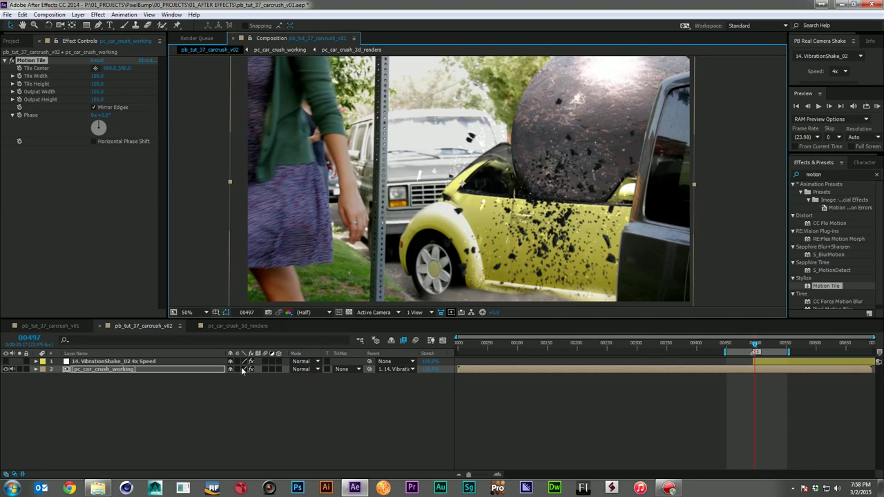
Enable motion blur for the pc_car_crush_working layer and the composition, and RAM preview the impact shake.
click(266, 369)
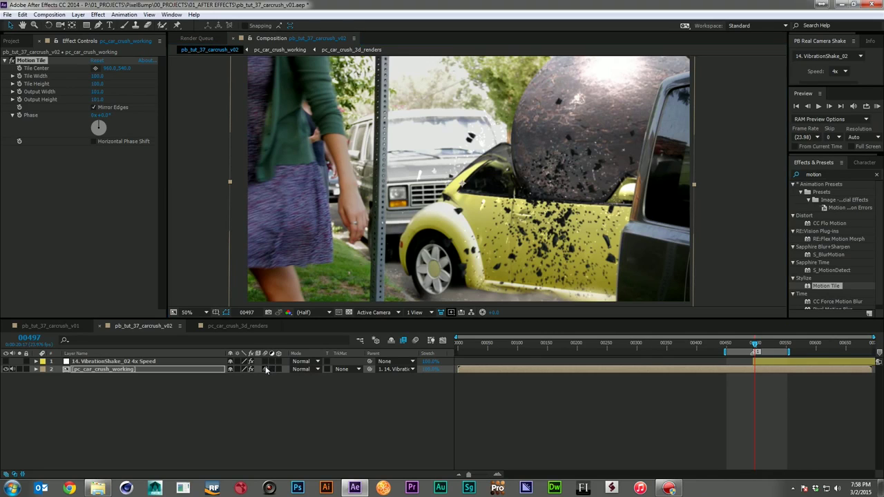
click(416, 342)
click(405, 409)
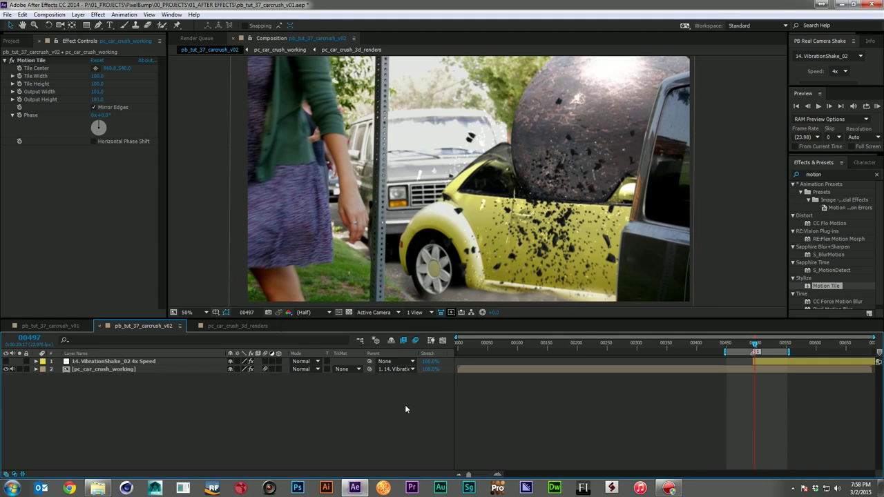
key(KP_0)
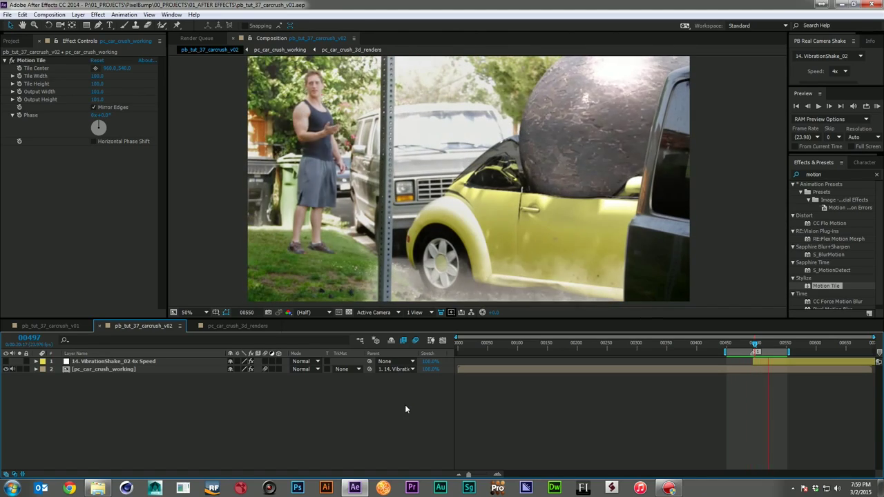
key(space)
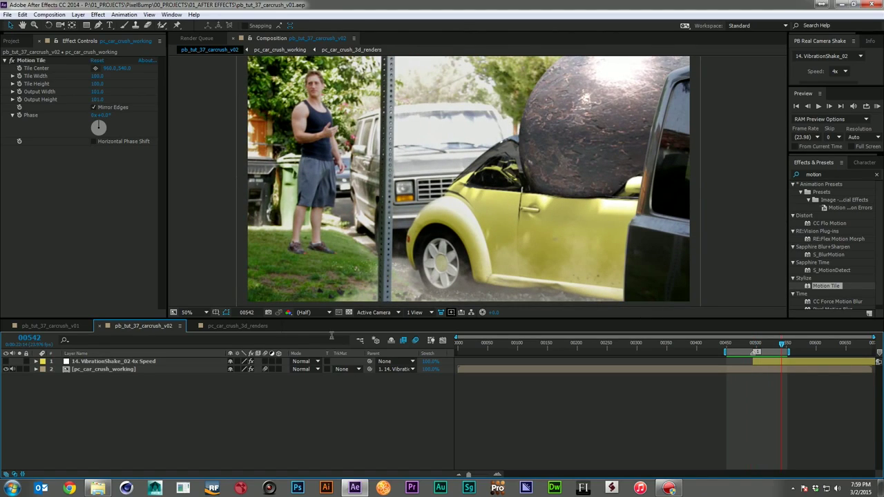
Try moving pb_dp_debris_04_side.mov beneath pc_car_crush_3d_renders in pc_car_crush_working and preview it in pb_tut_37_carcrush_v02.
click(230, 326)
click(164, 327)
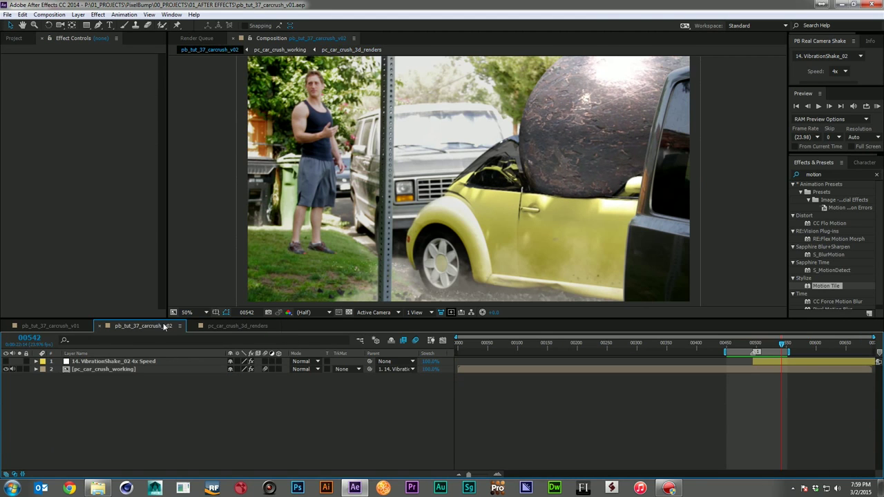
double_click(106, 369)
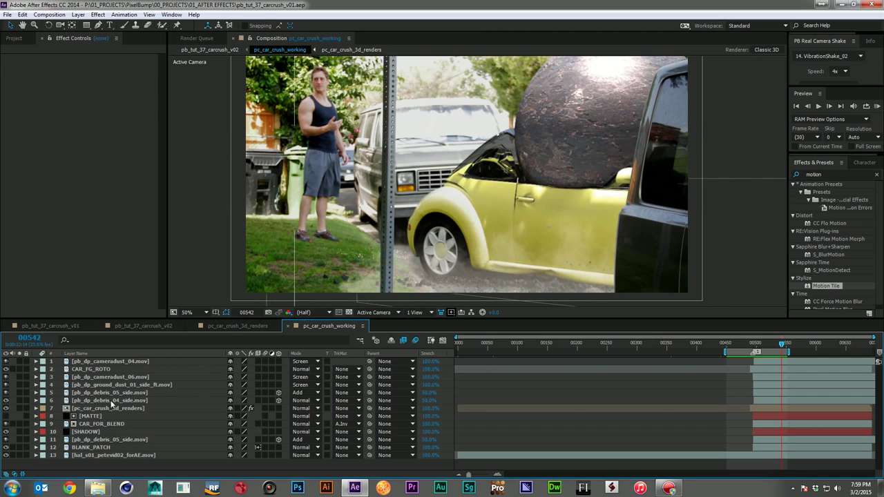
click(126, 400)
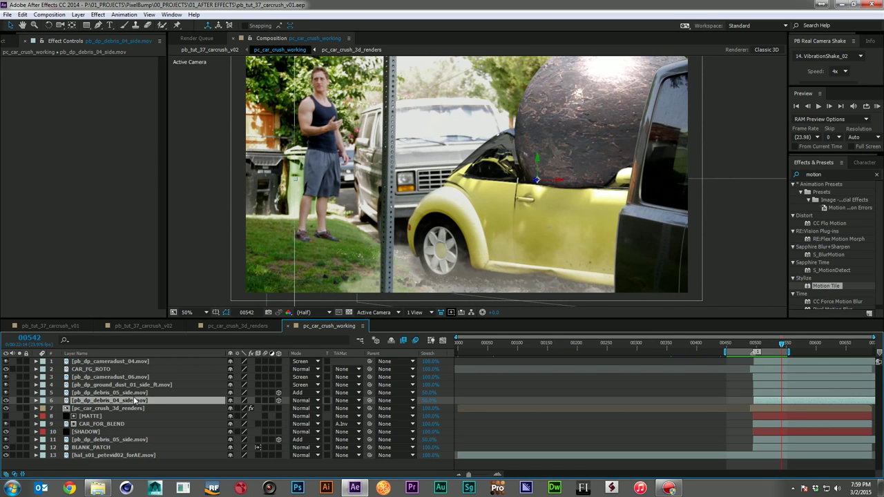
drag(131, 403, 129, 413)
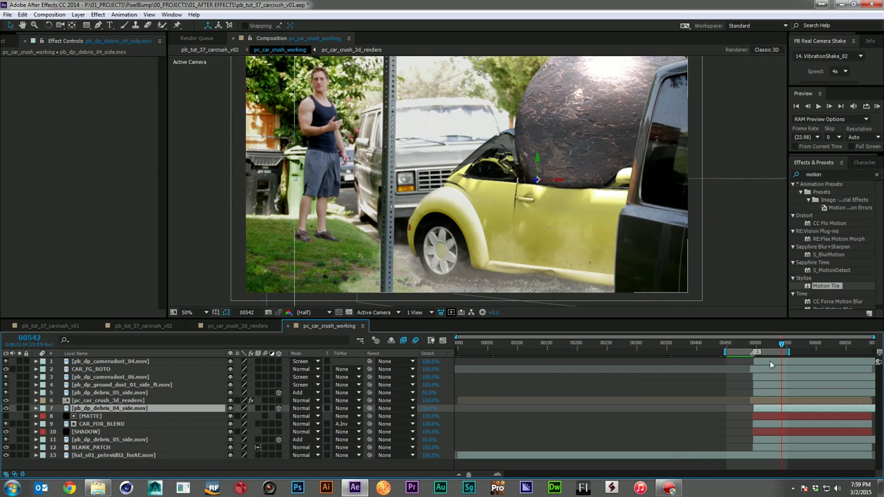
click(138, 325)
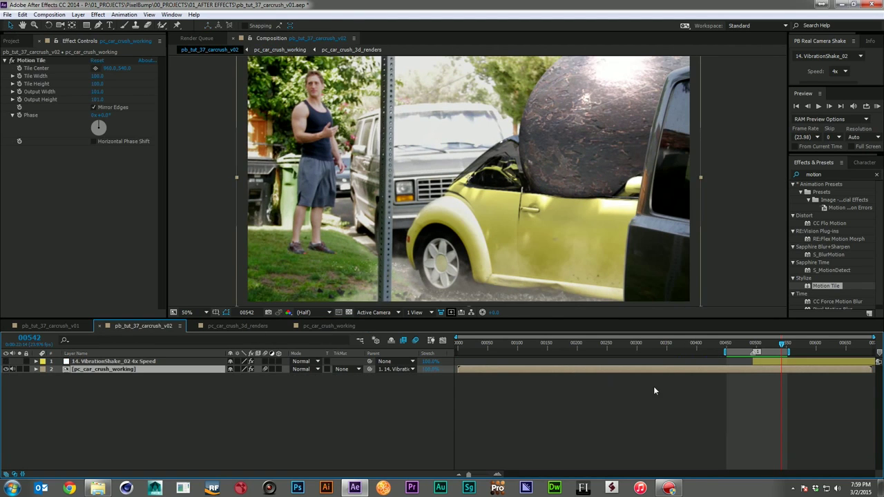
key(KP_0)
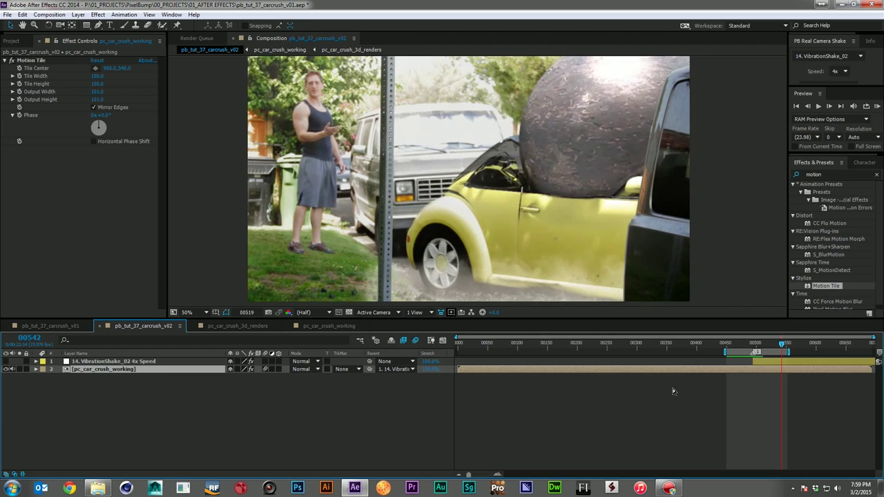
In pc_car_crush_working, inspect pb_dp_debris_04_side.mov in isolation at frame 510, and place it between CAR_FOR_BLEND and SHADOW.
click(330, 326)
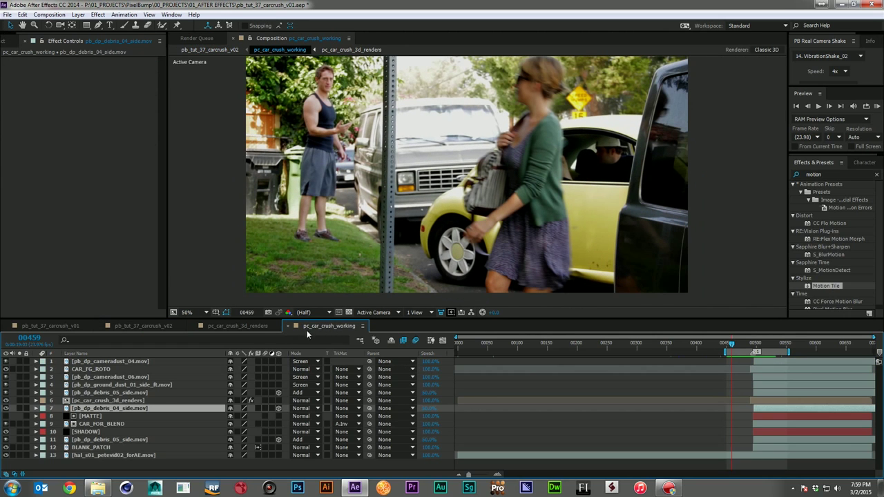
drag(127, 407, 83, 404)
click(20, 400)
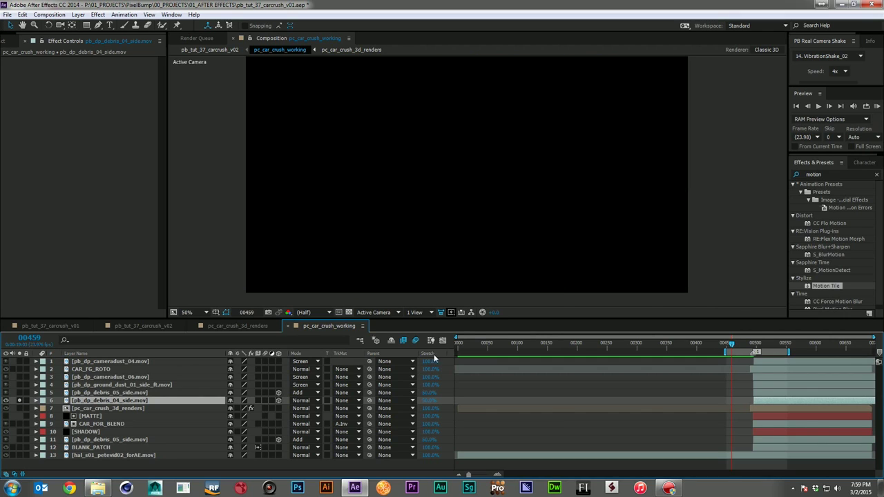
click(763, 348)
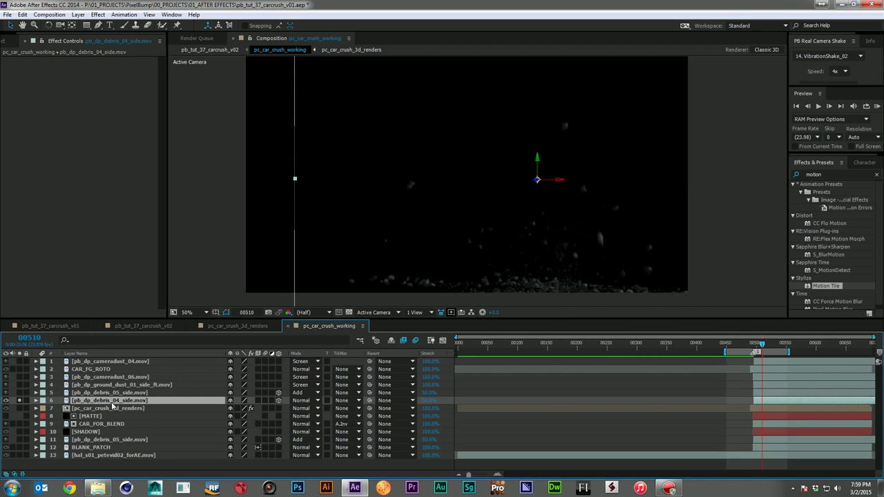
mouse_move(114, 418)
mouse_down()
mouse_move(114, 441)
mouse_move(115, 429)
mouse_up()
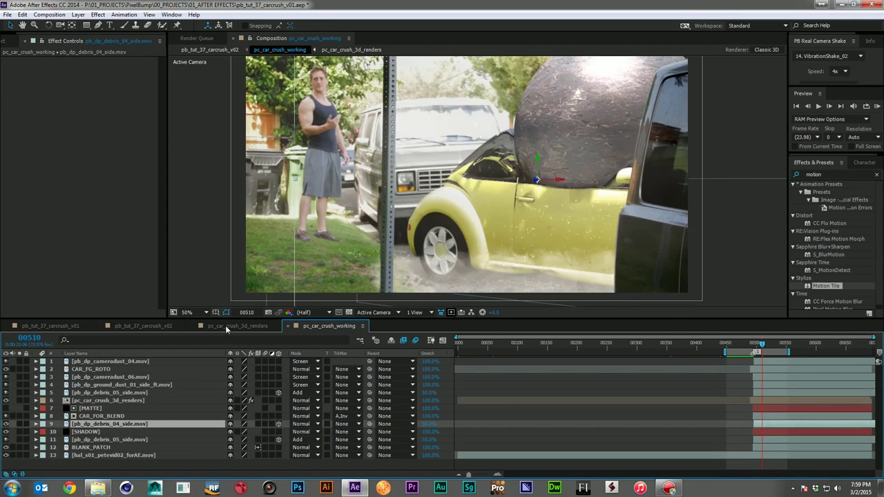
Return to pb_tut_37_carcrush_v02 and play back the impact to check the reordered debris and camera shake.
click(133, 326)
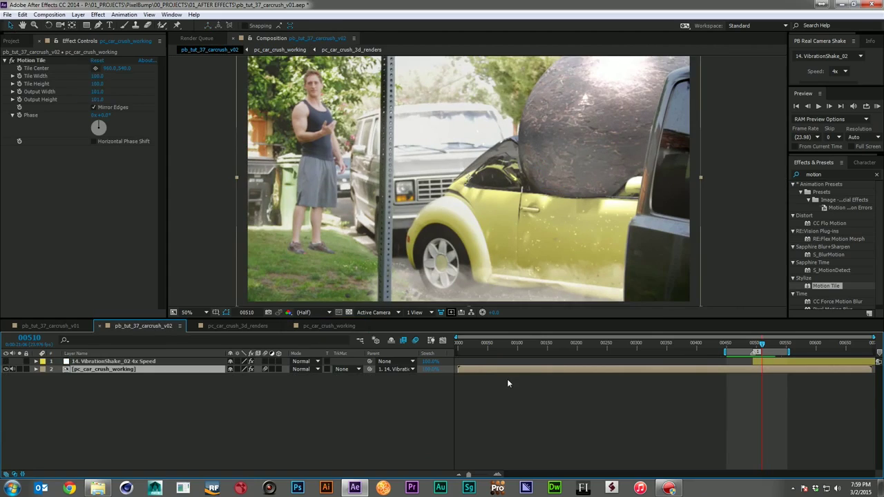
key(space)
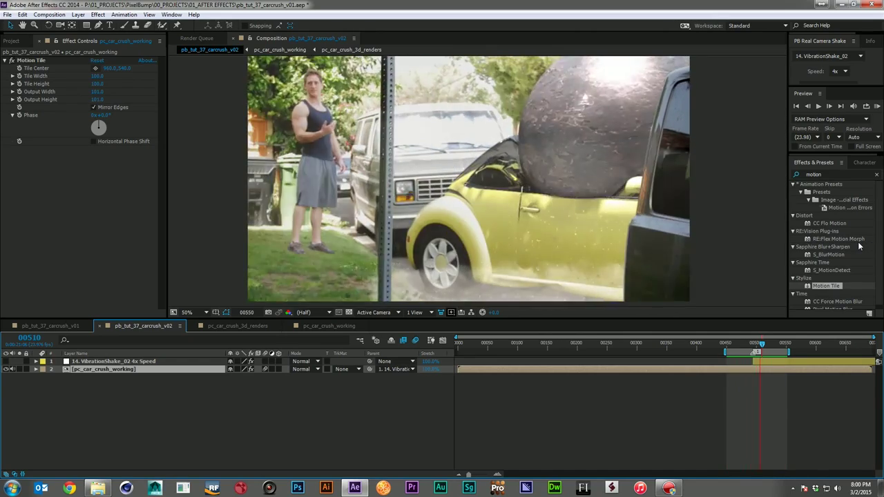
key(space)
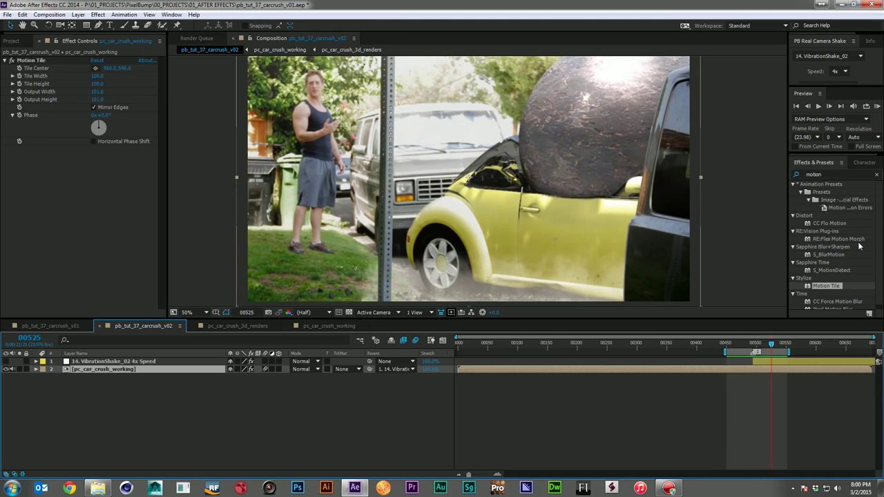